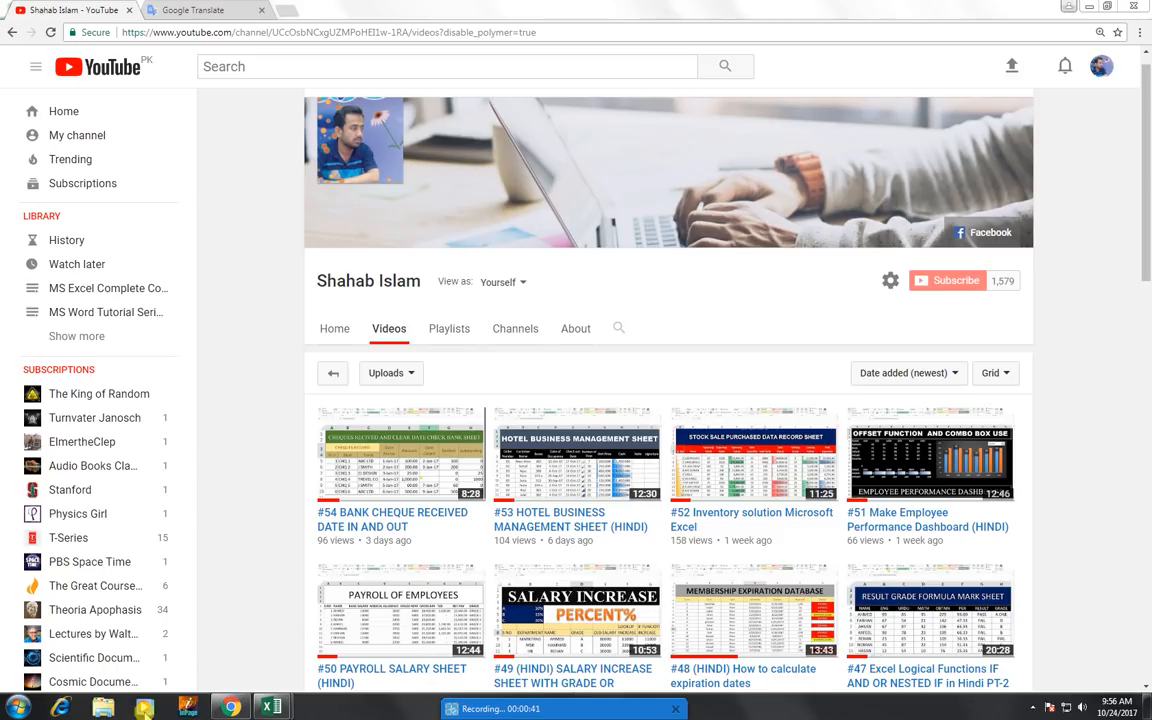
Switch from the browser to the blank Excel workbook and enter 1st in cell A2
{"action": "mouse_move", "coordinate": [270, 707]}
{"action": "left_click", "coordinate": [313, 621]}
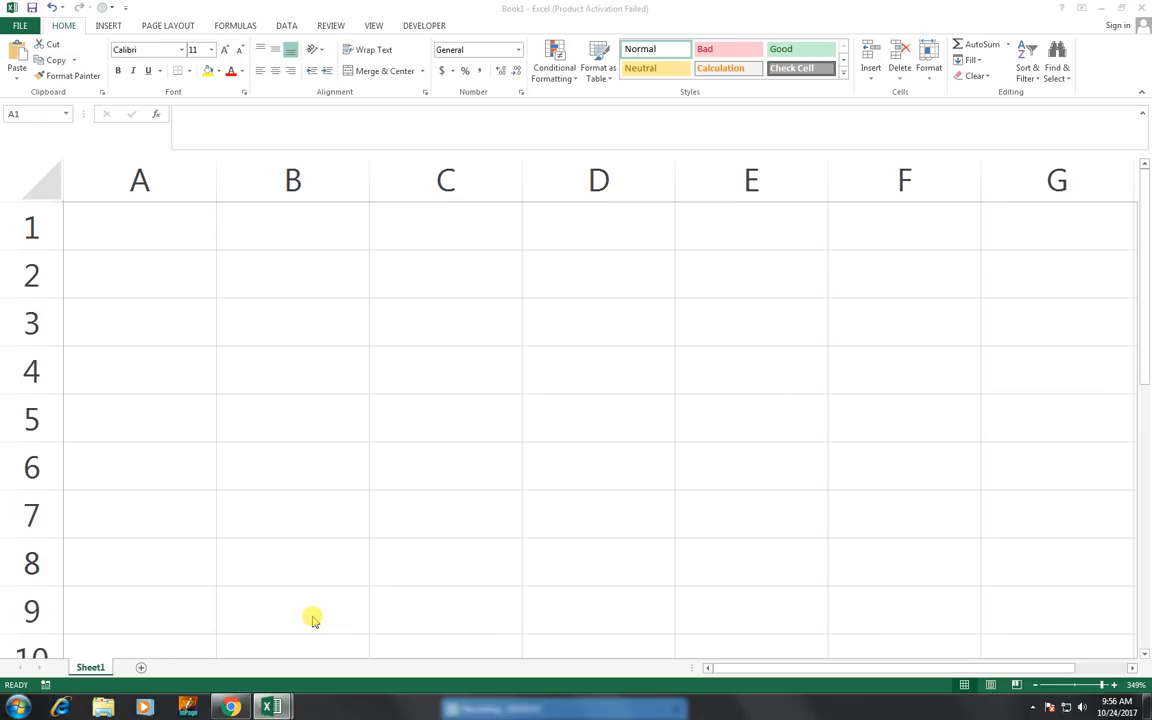
{"action": "left_click", "coordinate": [188, 239]}
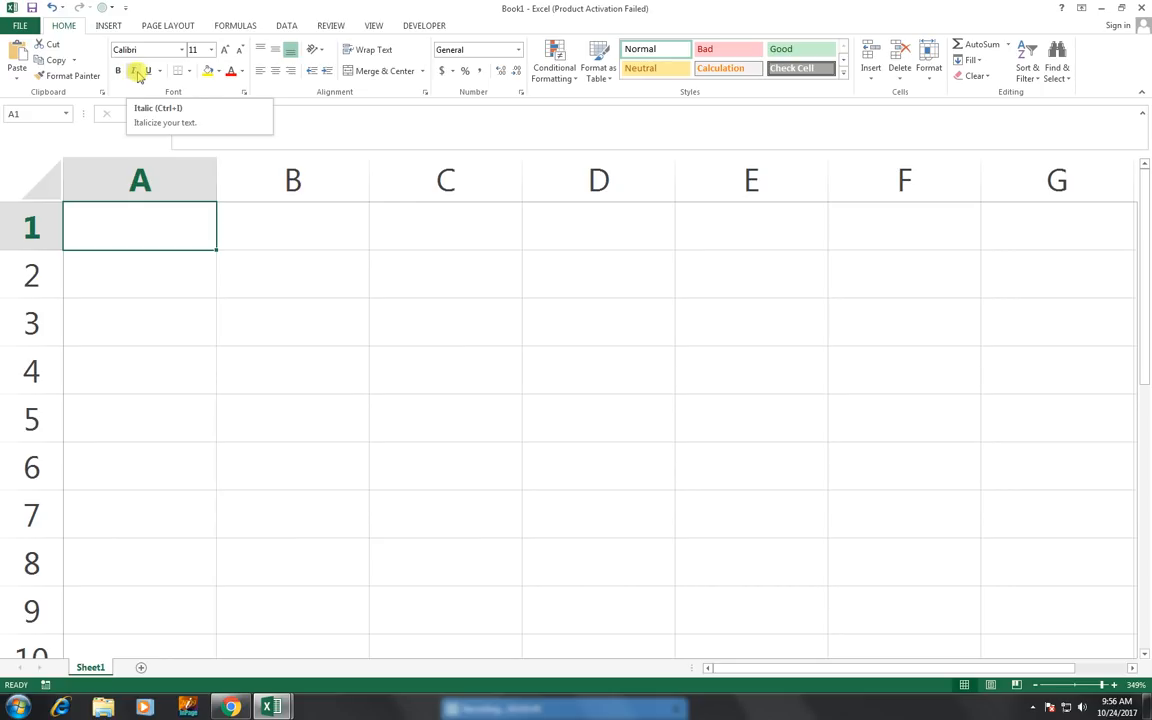
{"action": "left_click", "coordinate": [122, 252]}
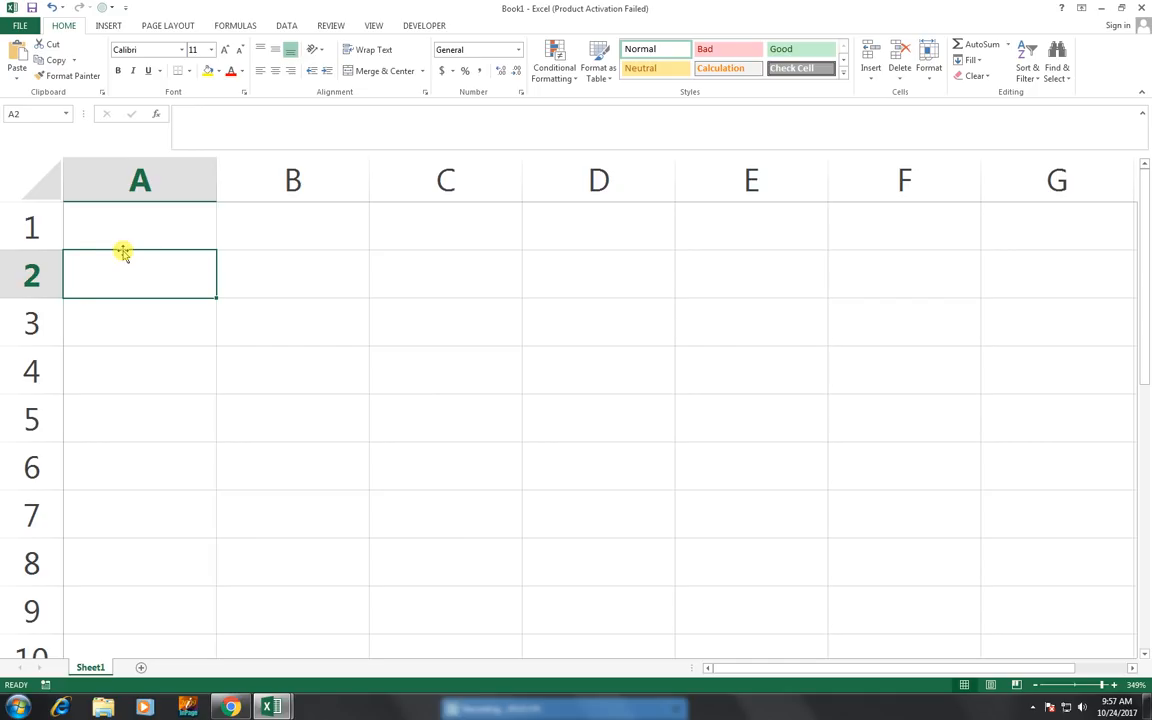
{"action": "type", "text": "1st"}
{"action": "key", "text": "ctrl+Return"}
Format only the letters "st" in cell A2 as superscript
{"action": "double_click", "coordinate": [116, 276]}
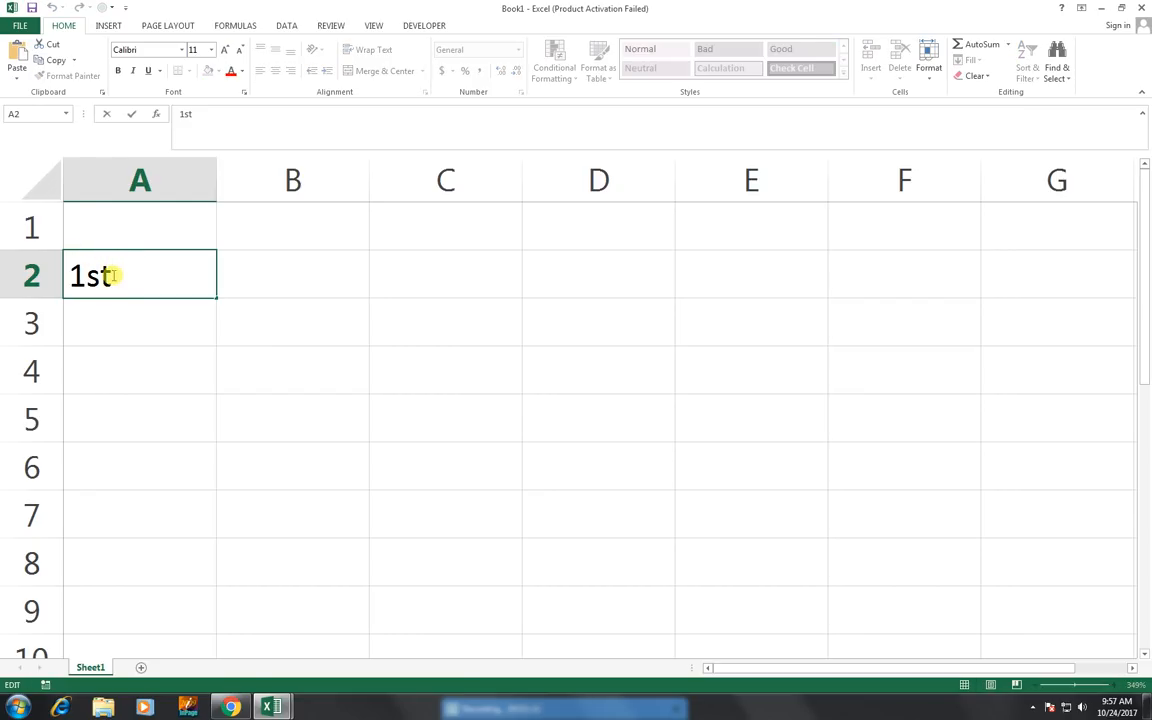
{"action": "left_click_drag", "start_coordinate": [103, 277], "coordinate": [88, 278]}
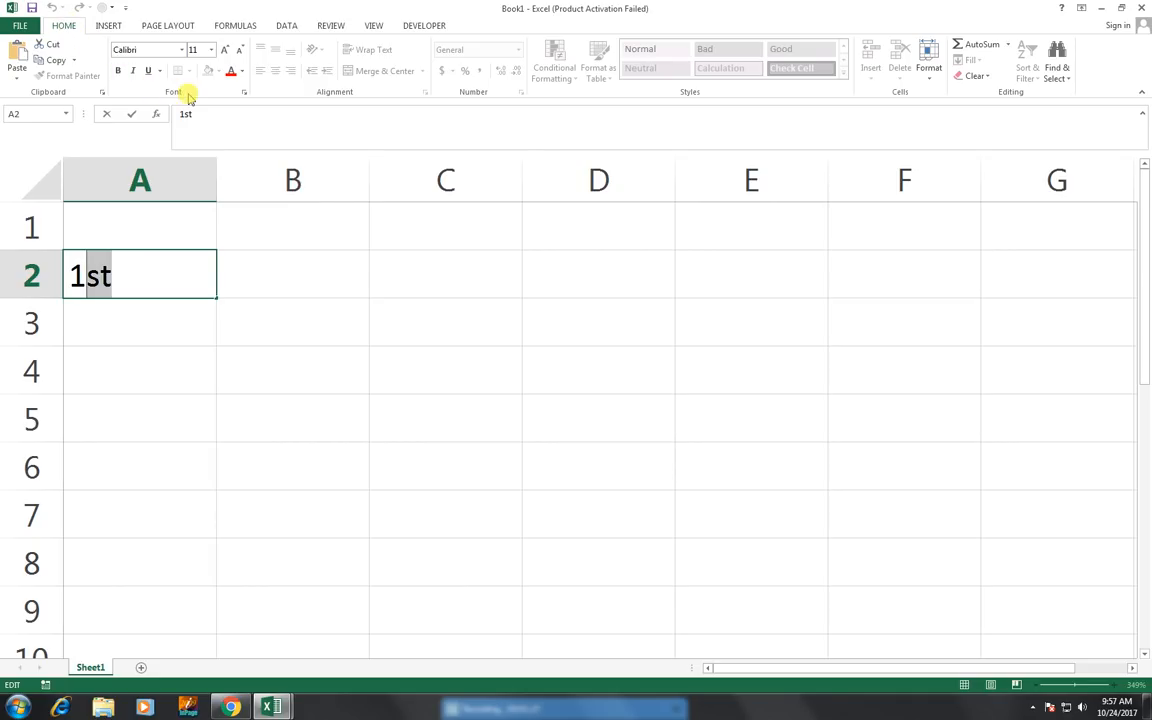
{"action": "left_click", "coordinate": [244, 93]}
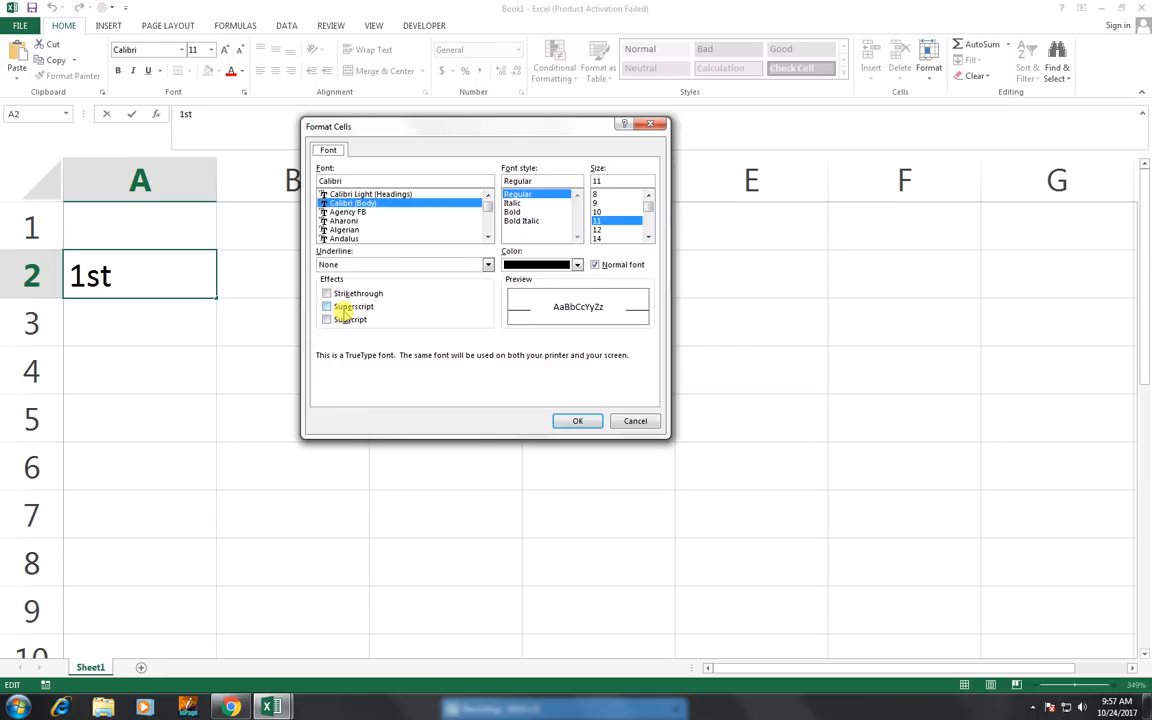
{"action": "left_click", "coordinate": [332, 306]}
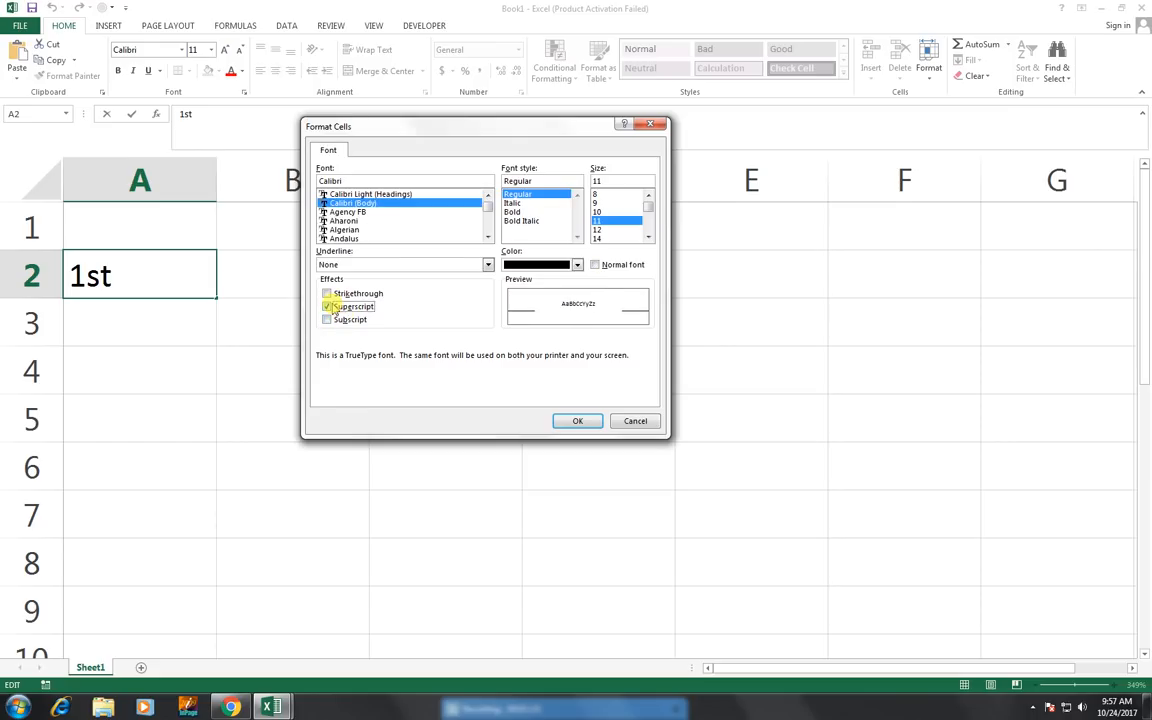
{"action": "left_click", "coordinate": [572, 418]}
{"action": "left_click", "coordinate": [330, 358]}
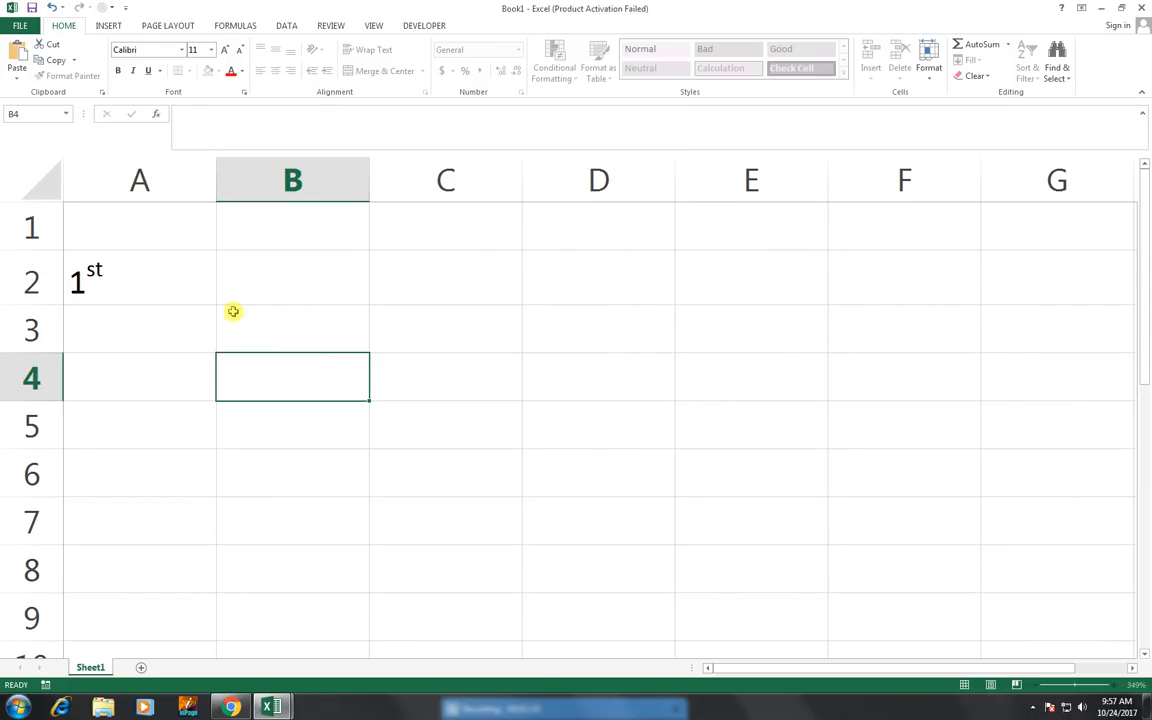
Enter the water formula in cell A4 as H20, with a capital H
{"action": "left_click", "coordinate": [159, 383]}
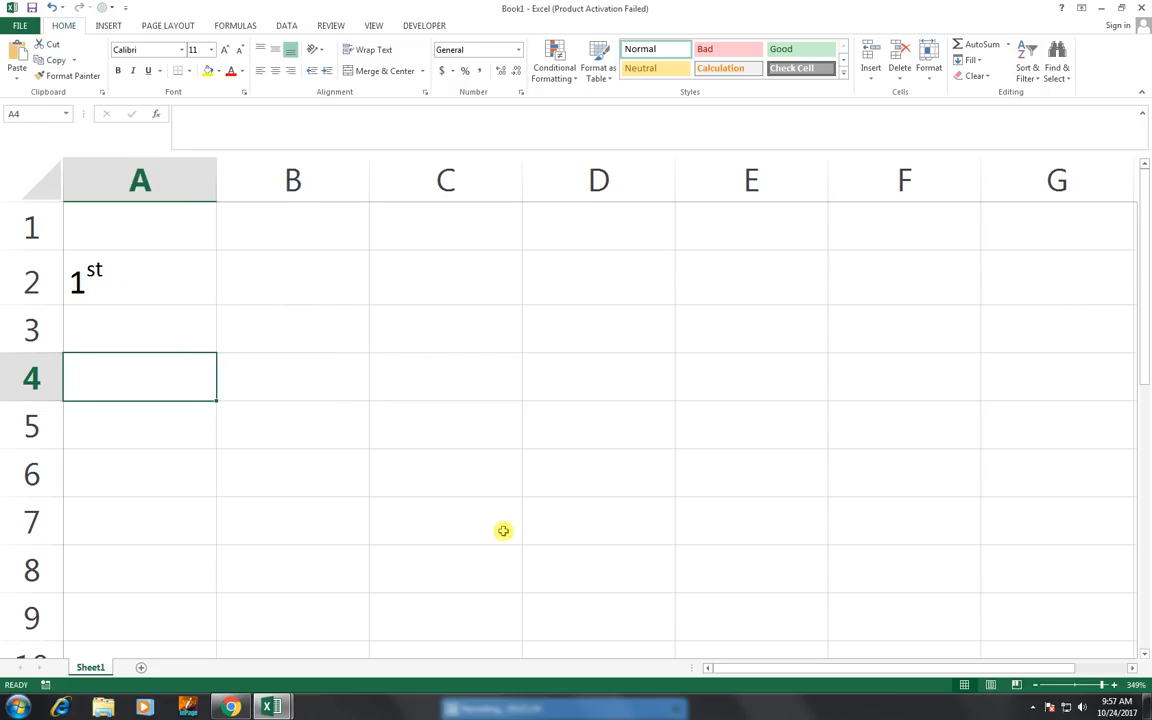
{"action": "type", "text": "h2o"}
{"action": "key", "text": "BackSpace"}
{"action": "key", "text": "BackSpace"}
{"action": "key", "text": "BackSpace"}
{"action": "type", "text": "H20"}
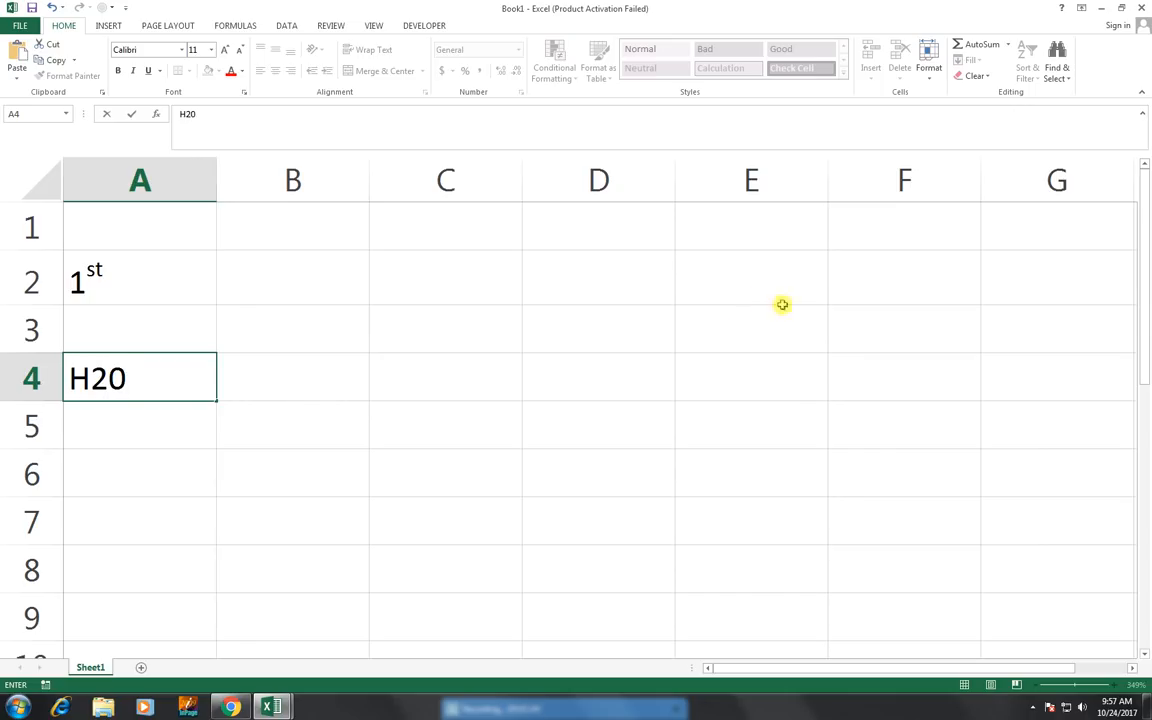
Format only the digit 2 of the text in cell A4 as subscript
{"action": "left_click_drag", "start_coordinate": [106, 379], "coordinate": [90, 389]}
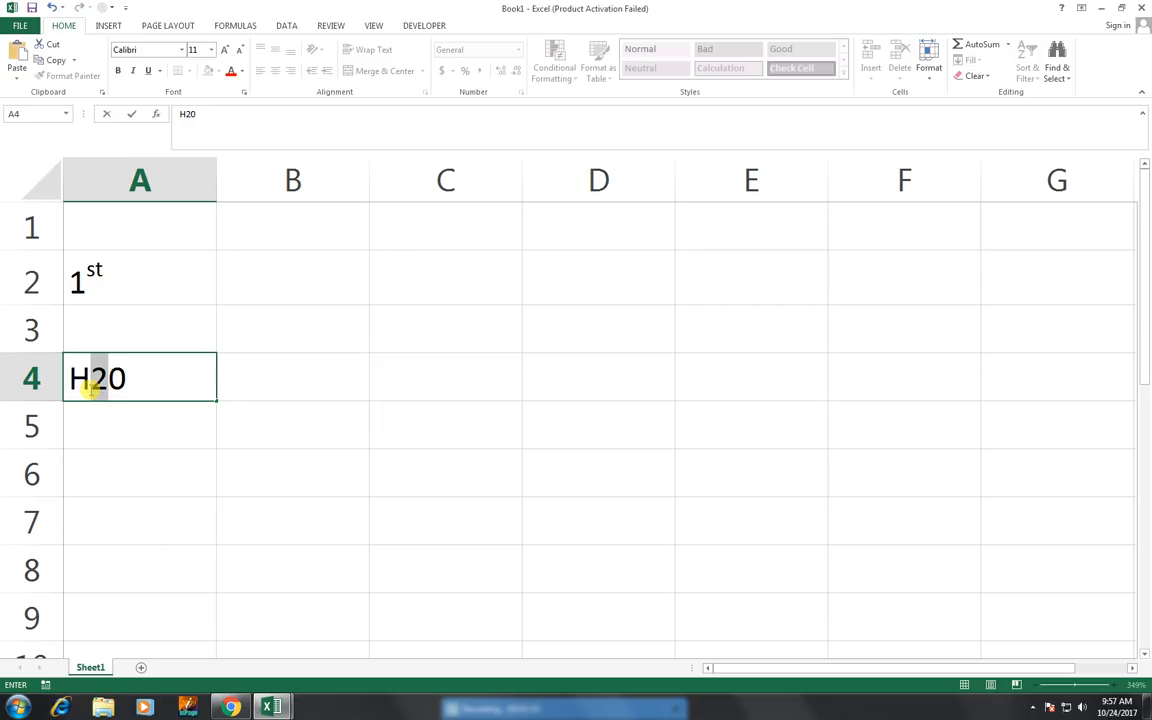
{"action": "key", "text": "ctrl+1"}
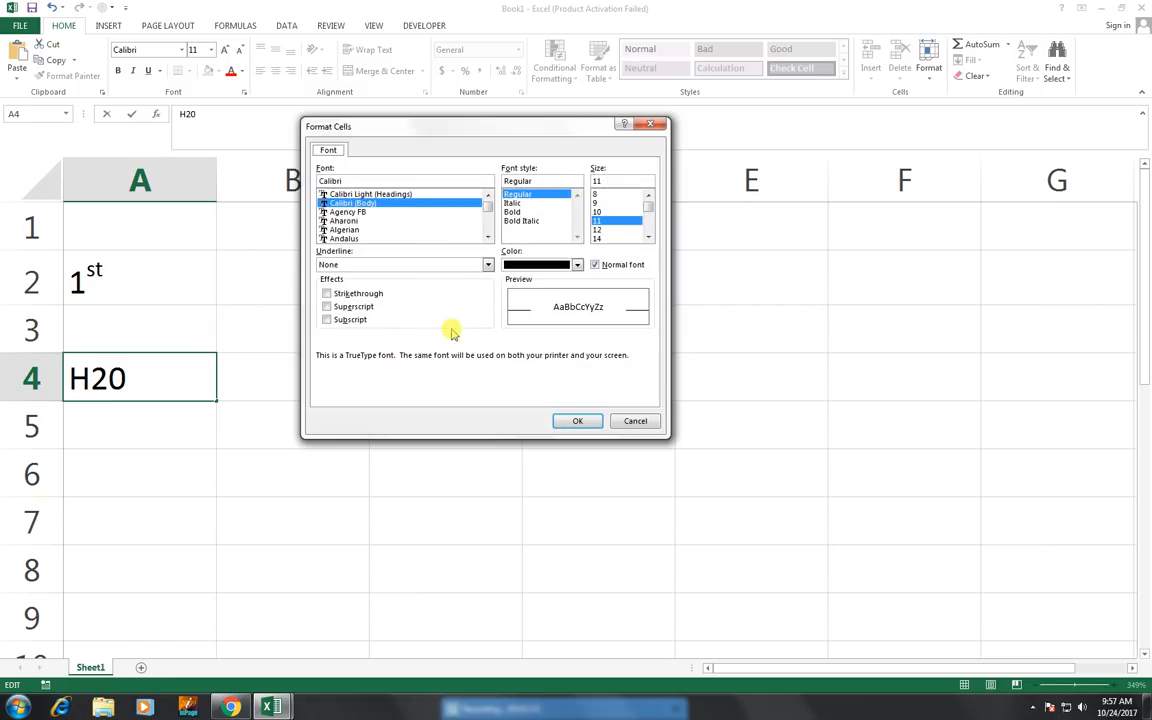
{"action": "left_click", "coordinate": [349, 320]}
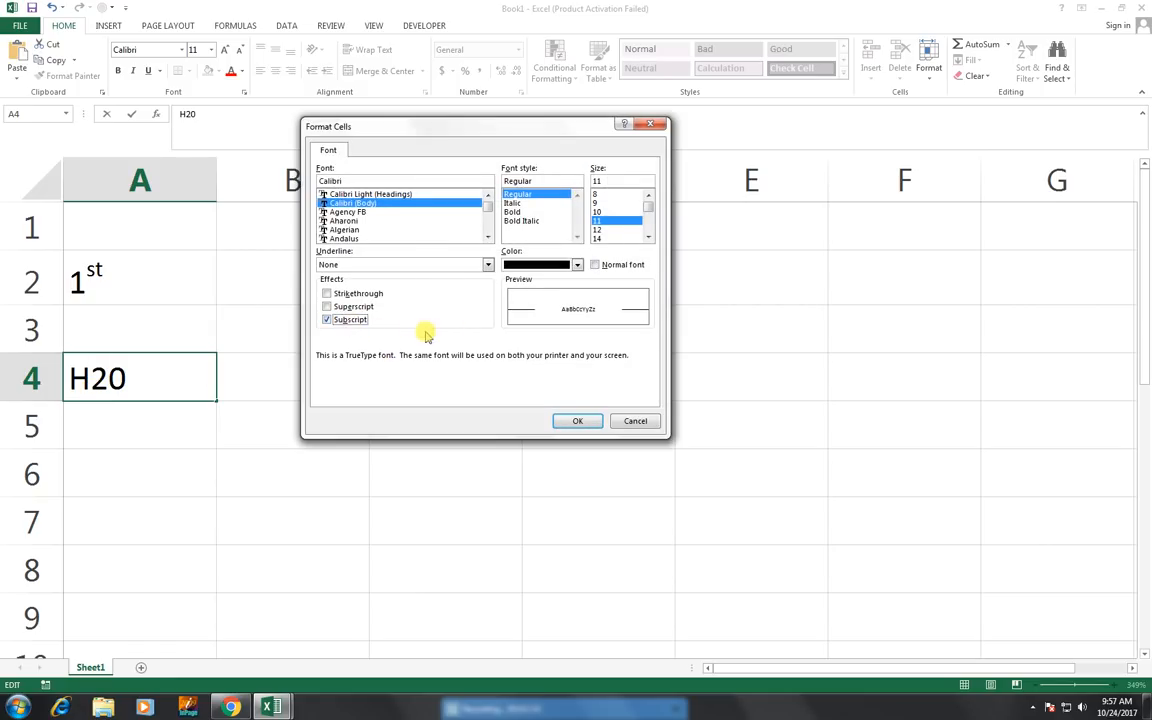
{"action": "left_click", "coordinate": [588, 421]}
{"action": "left_click_drag", "start_coordinate": [540, 413], "coordinate": [540, 404]}
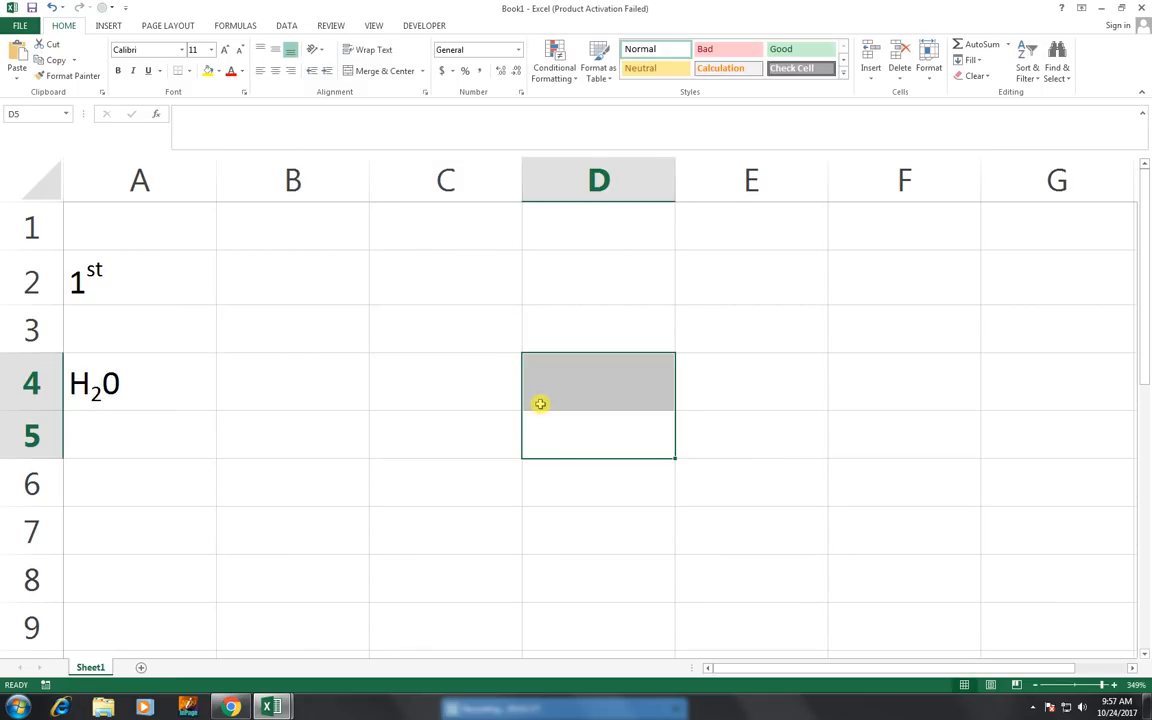
Enter a capital P in cell B2 and a capital O in cell B3
{"action": "left_click", "coordinate": [355, 296]}
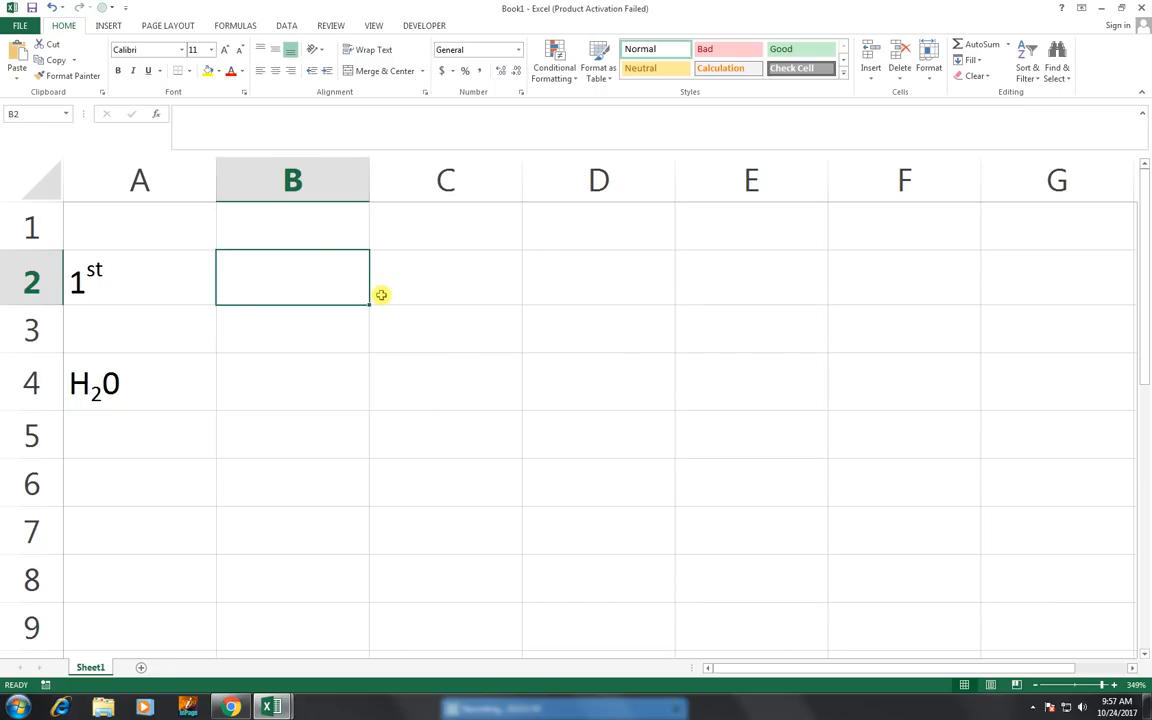
{"action": "type", "text": "P"}
{"action": "key", "text": "Return"}
{"action": "type", "text": "O"}
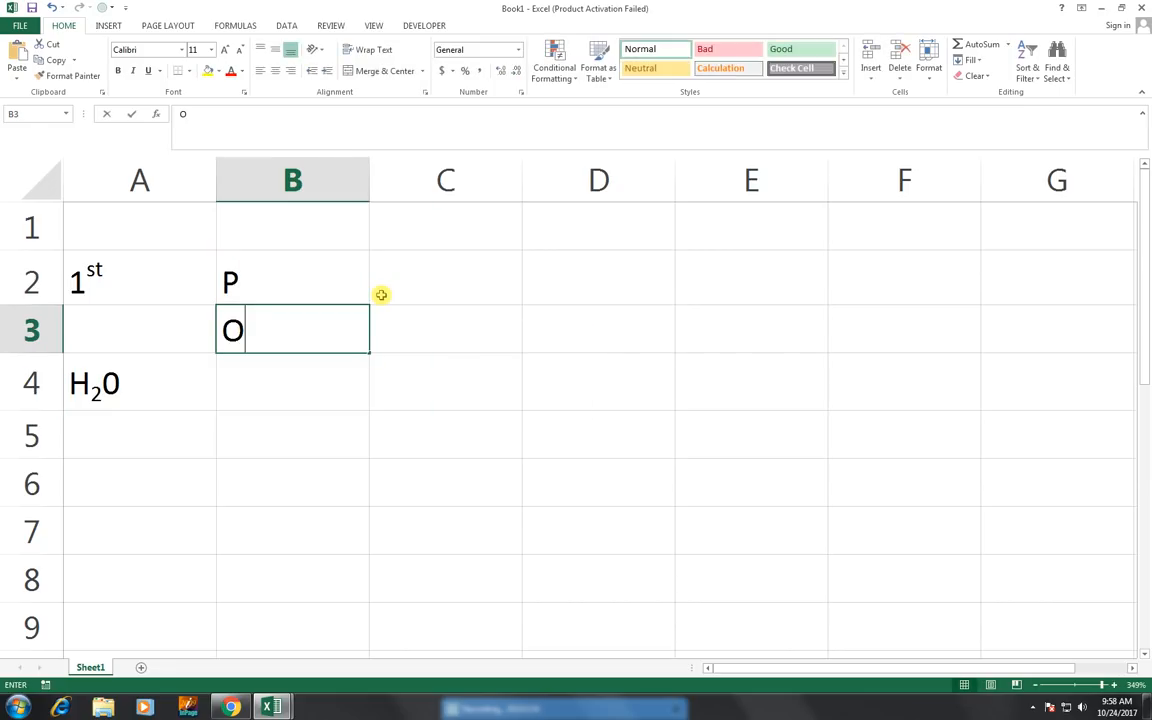
{"action": "key", "text": "Return"}
Change the font of cells B2:B3 to Wingdings 2 to turn the letters into tick and cross symbols
{"action": "key", "text": "Up"}
{"action": "key", "text": "Up"}
{"action": "key", "text": "shift+Down"}
{"action": "key", "text": "shift+Down"}
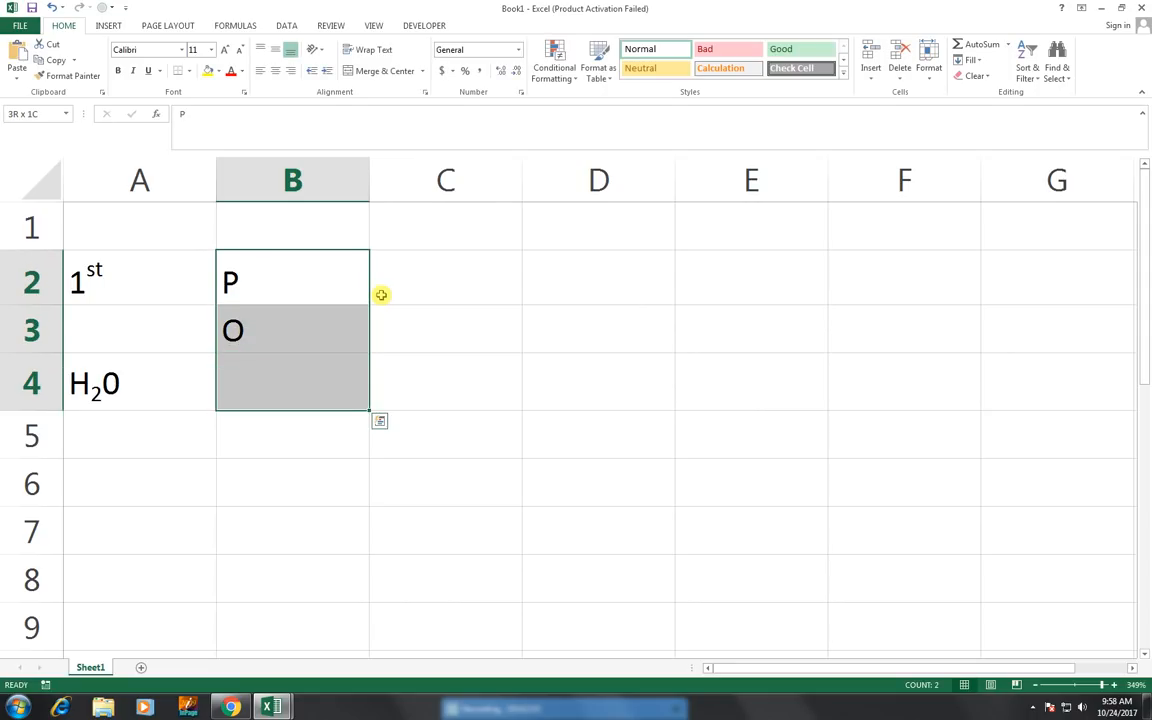
{"action": "key", "text": "shift+Up"}
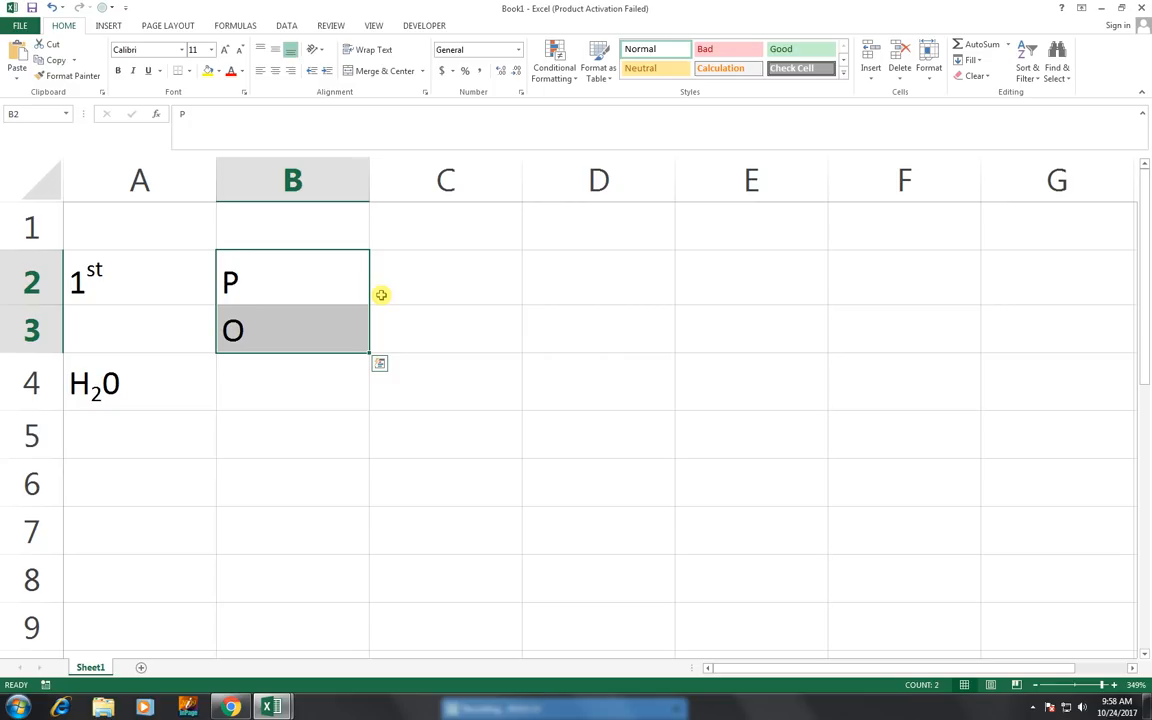
{"action": "left_click_drag", "start_coordinate": [273, 277], "coordinate": [270, 339]}
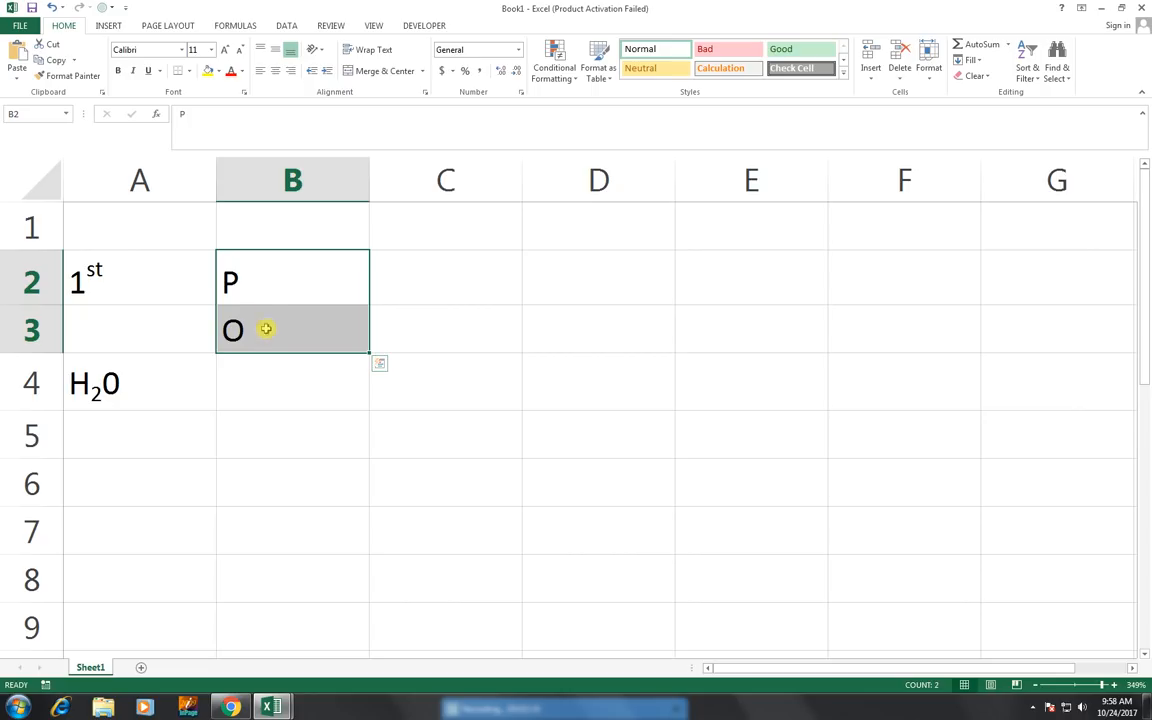
{"action": "left_click", "coordinate": [182, 50]}
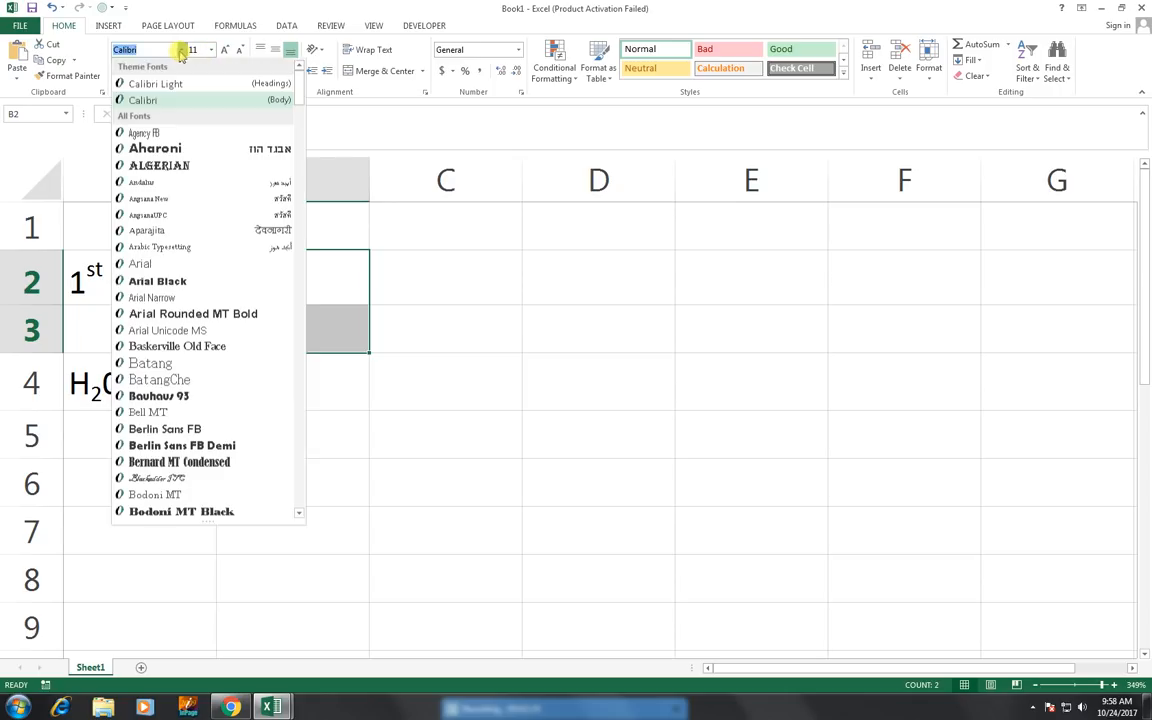
{"action": "type", "text": "w"}
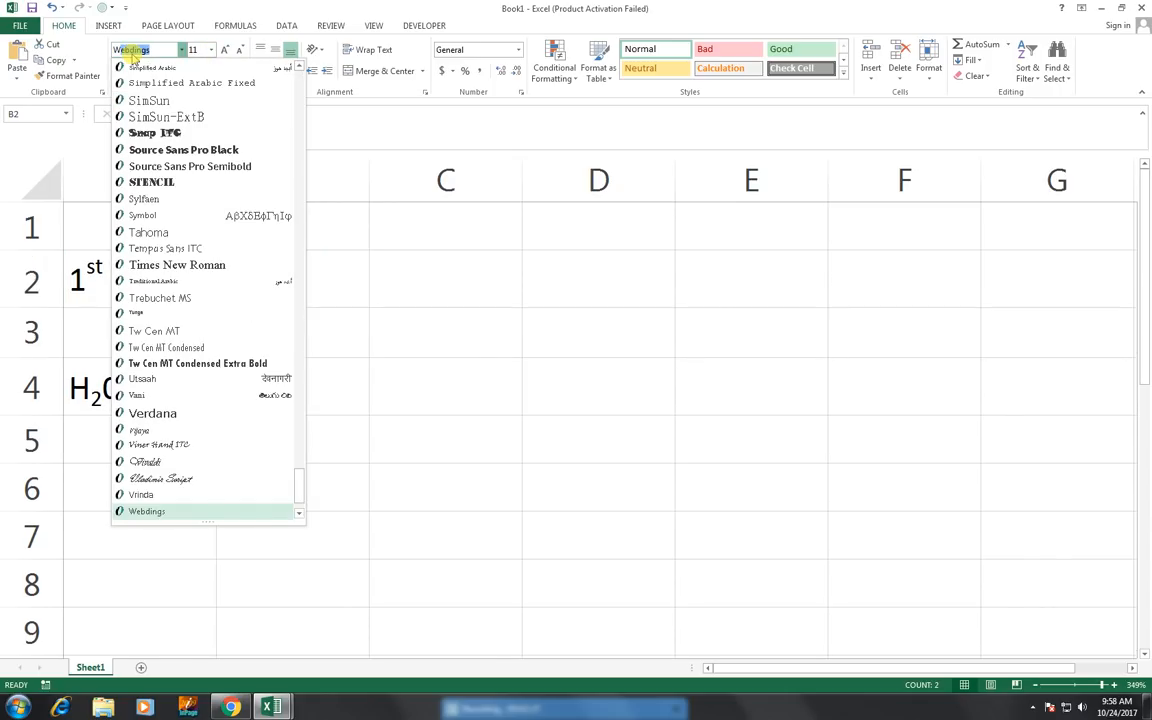
{"action": "left_click", "coordinate": [298, 514]}
{"action": "left_click", "coordinate": [298, 514]}
{"action": "left_click", "coordinate": [298, 514]}
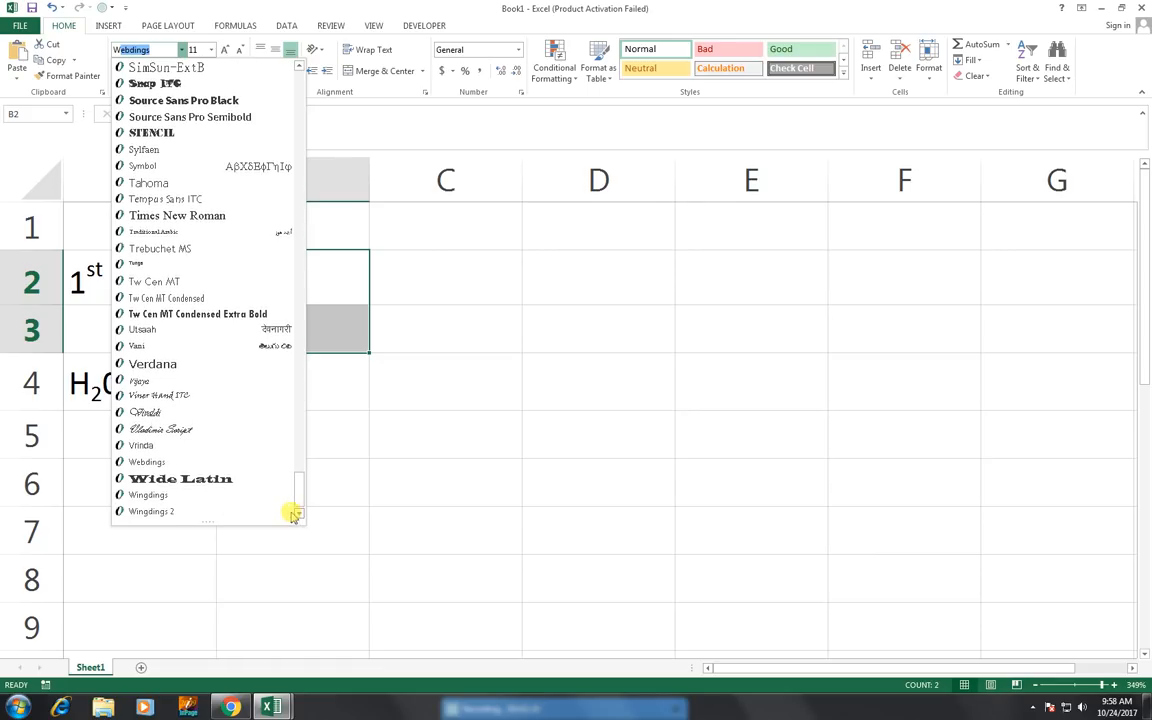
{"action": "left_click", "coordinate": [230, 511]}
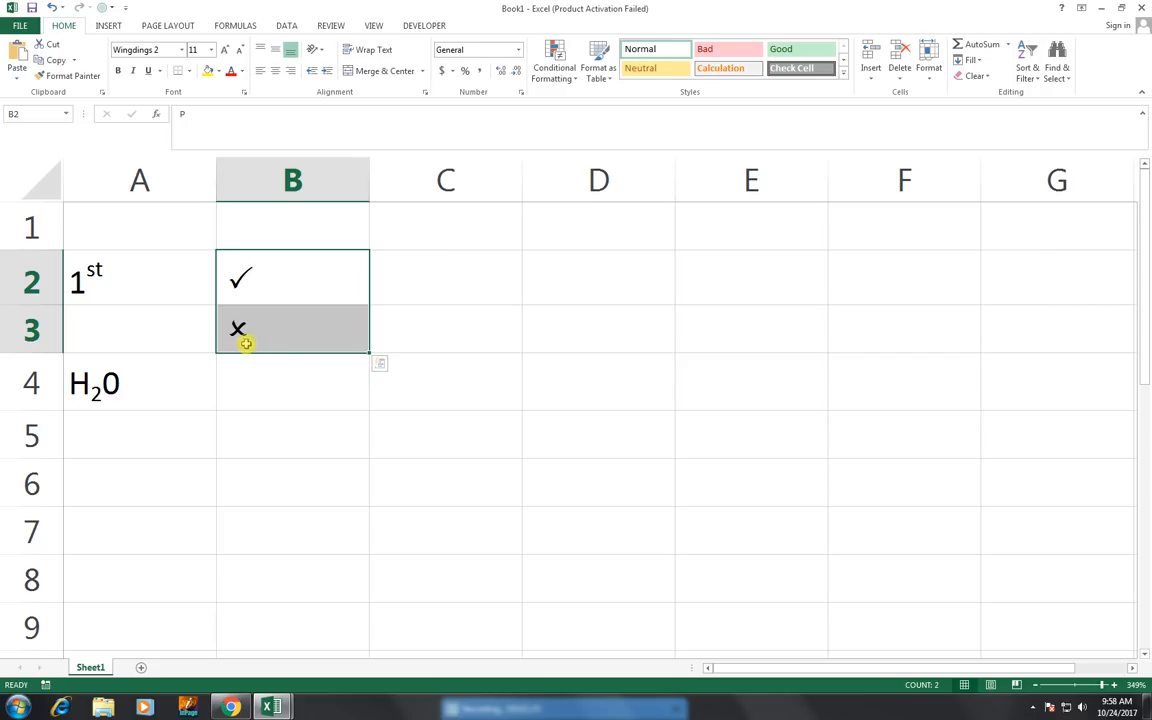
Fill each of the cells F2 through F5 with a single capital P
{"action": "left_click", "coordinate": [950, 290]}
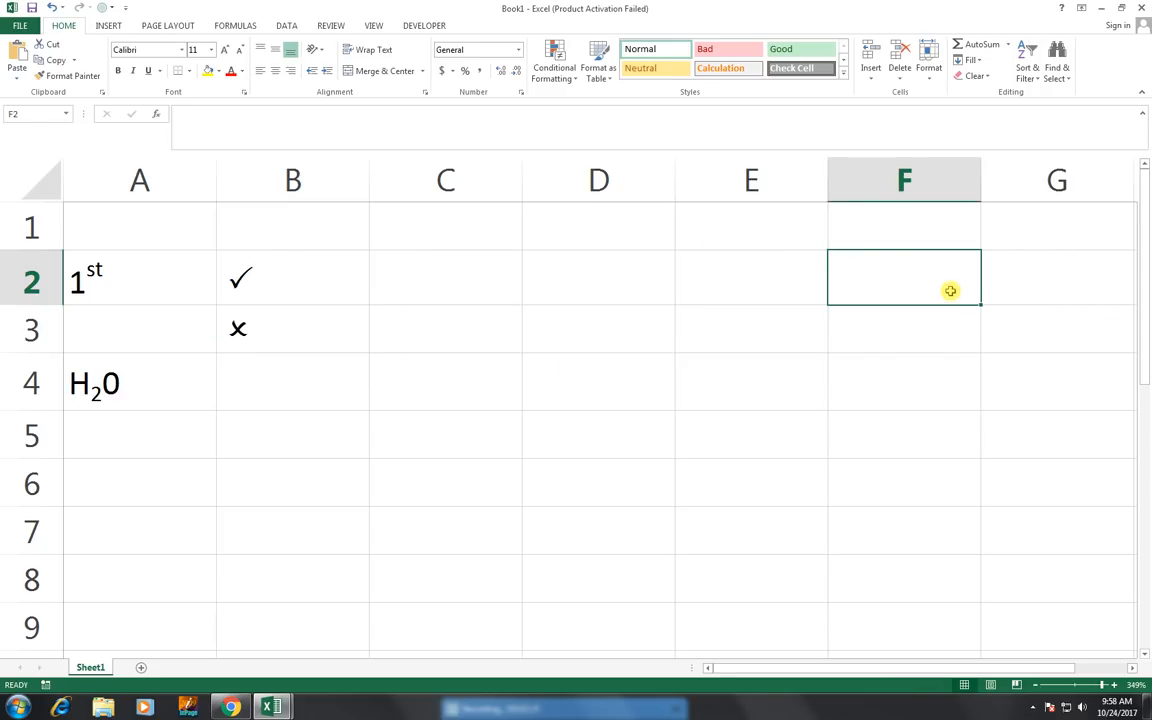
{"action": "type", "text": "P"}
{"action": "key", "text": "Return"}
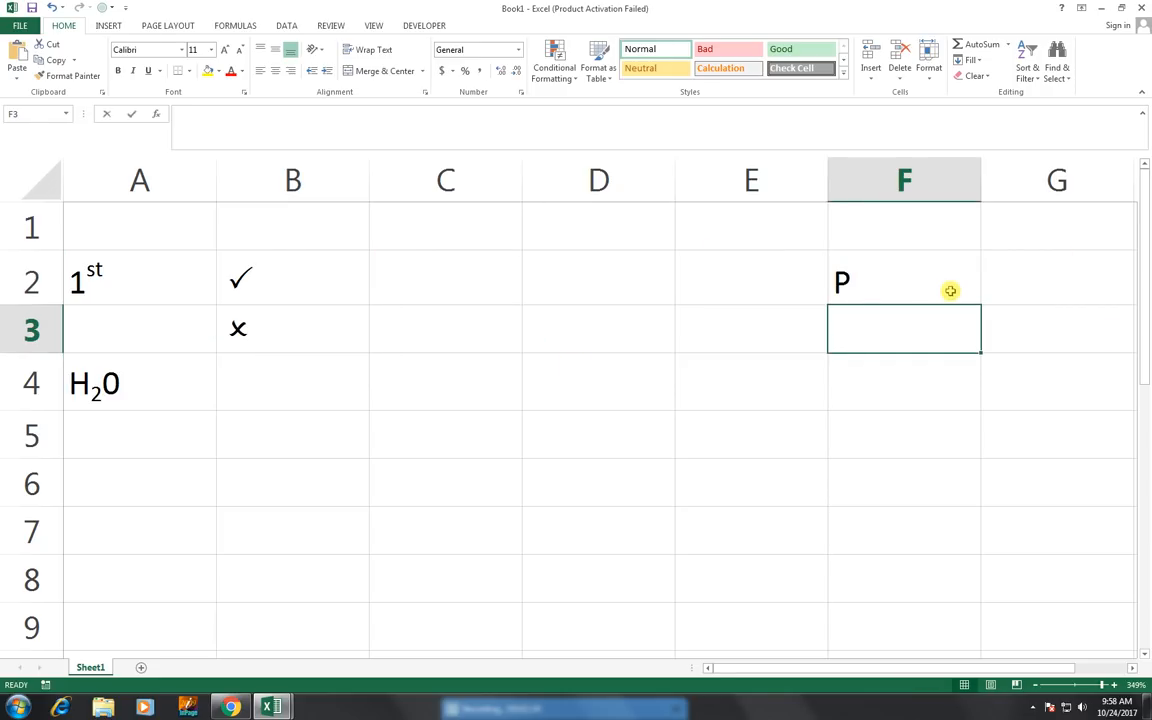
{"action": "type", "text": "P"}
{"action": "key", "text": "Return"}
{"action": "type", "text": "P"}
{"action": "key", "text": "Return"}
{"action": "type", "text": "PO"}
{"action": "key", "text": "Return"}
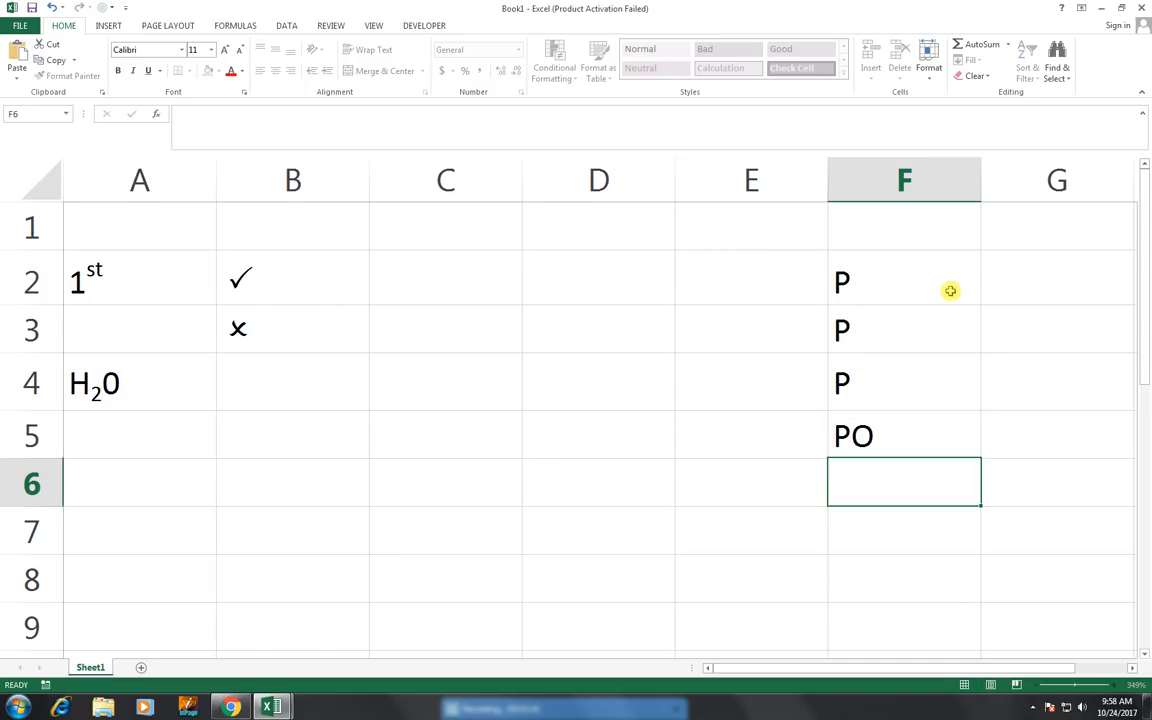
{"action": "key", "text": "Up"}
{"action": "type", "text": "P"}
{"action": "key", "text": "Return"}
Fill each of the cells F6 through F8 with a capital O
{"action": "type", "text": "O"}
{"action": "key", "text": "Return"}
{"action": "type", "text": "O"}
{"action": "key", "text": "Return"}
{"action": "type", "text": "O"}
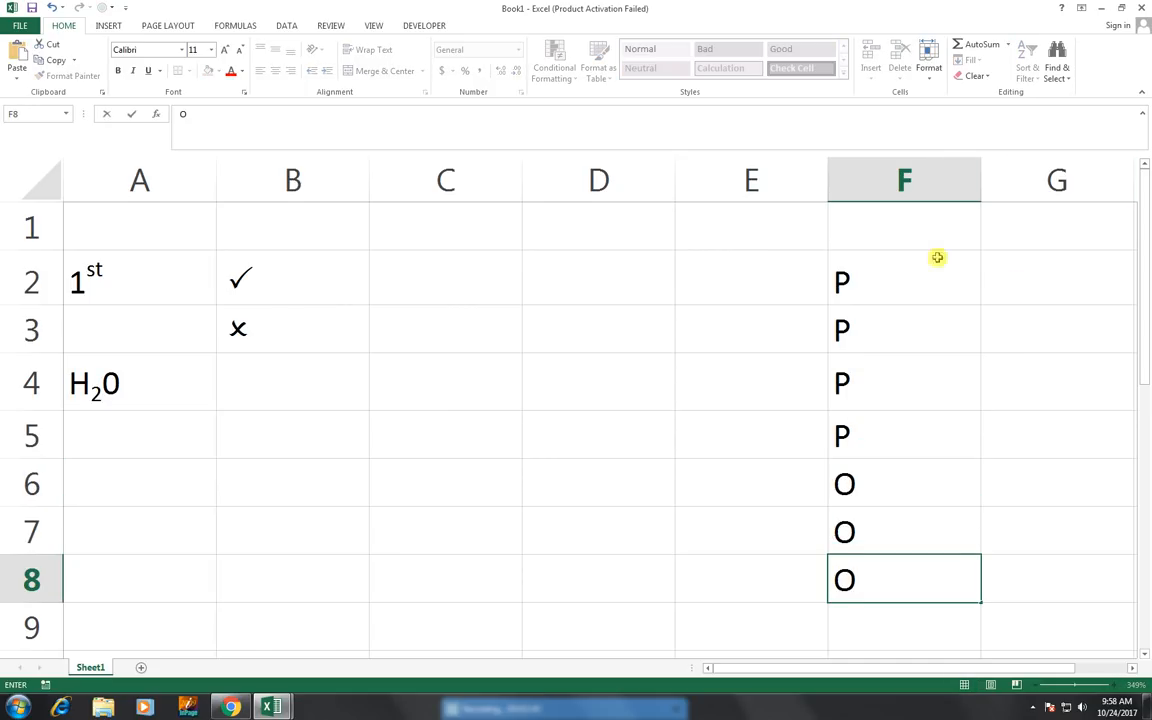
Apply the Wingdings 2 font to the column of letters in cells F2:F8
{"action": "left_click_drag", "start_coordinate": [931, 290], "coordinate": [877, 581]}
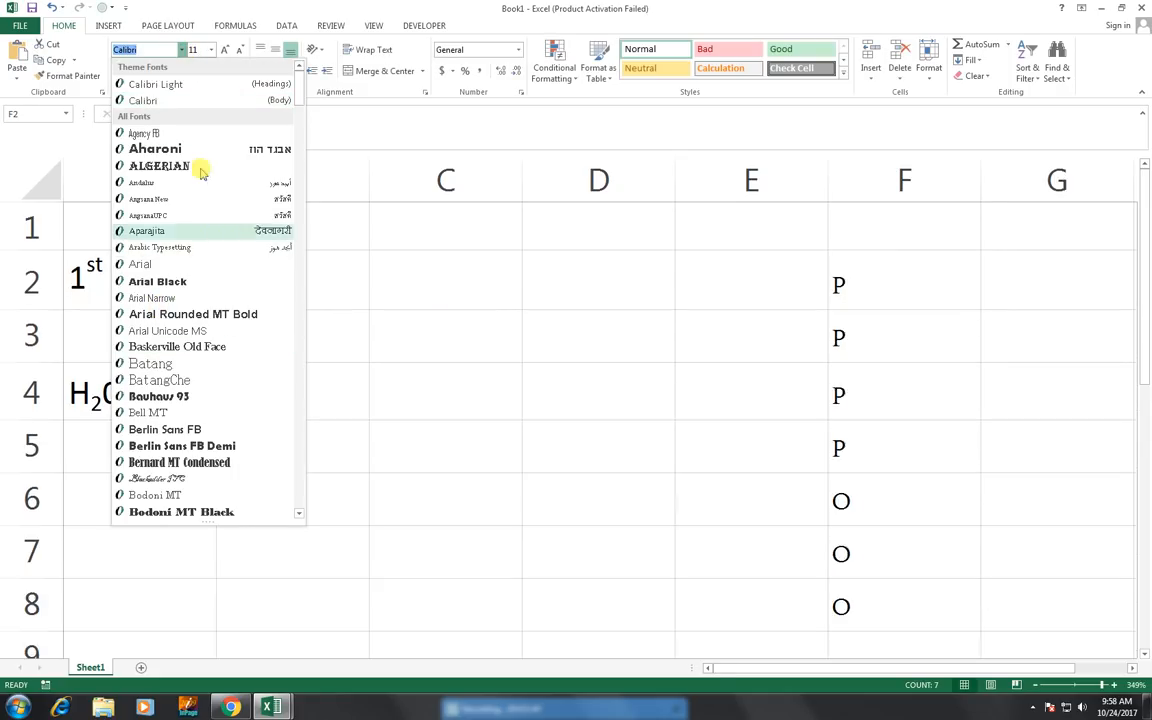
{"action": "type", "text": "Webdings"}
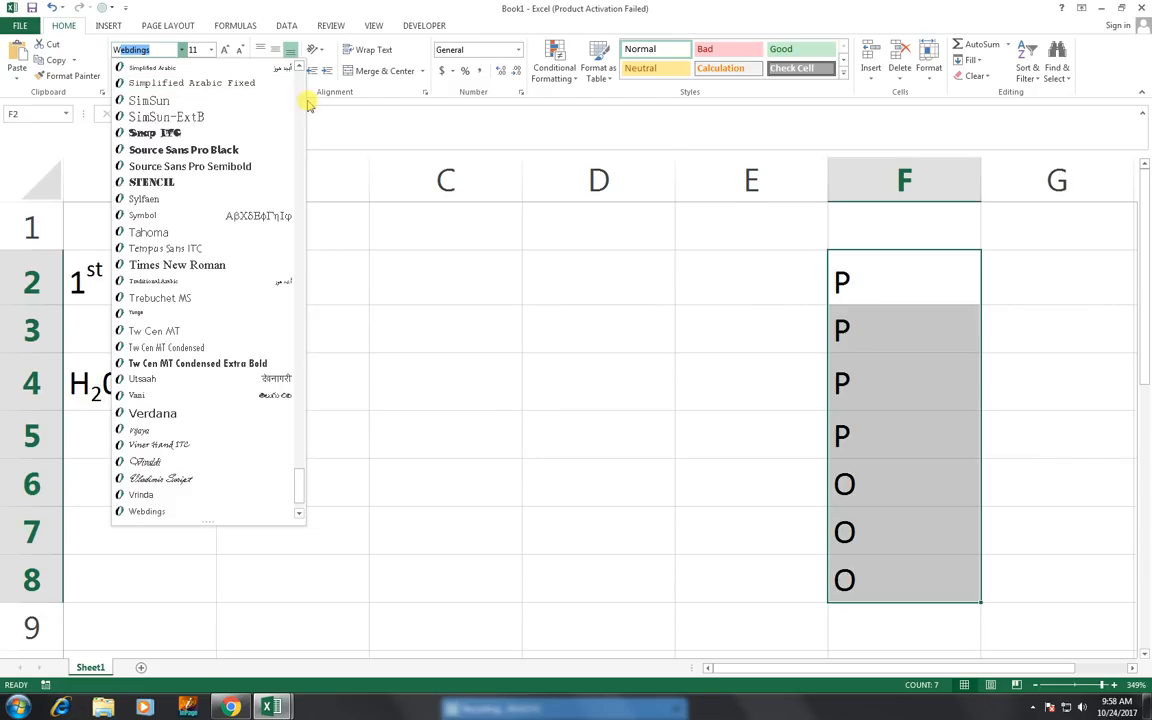
{"action": "left_click", "coordinate": [298, 513]}
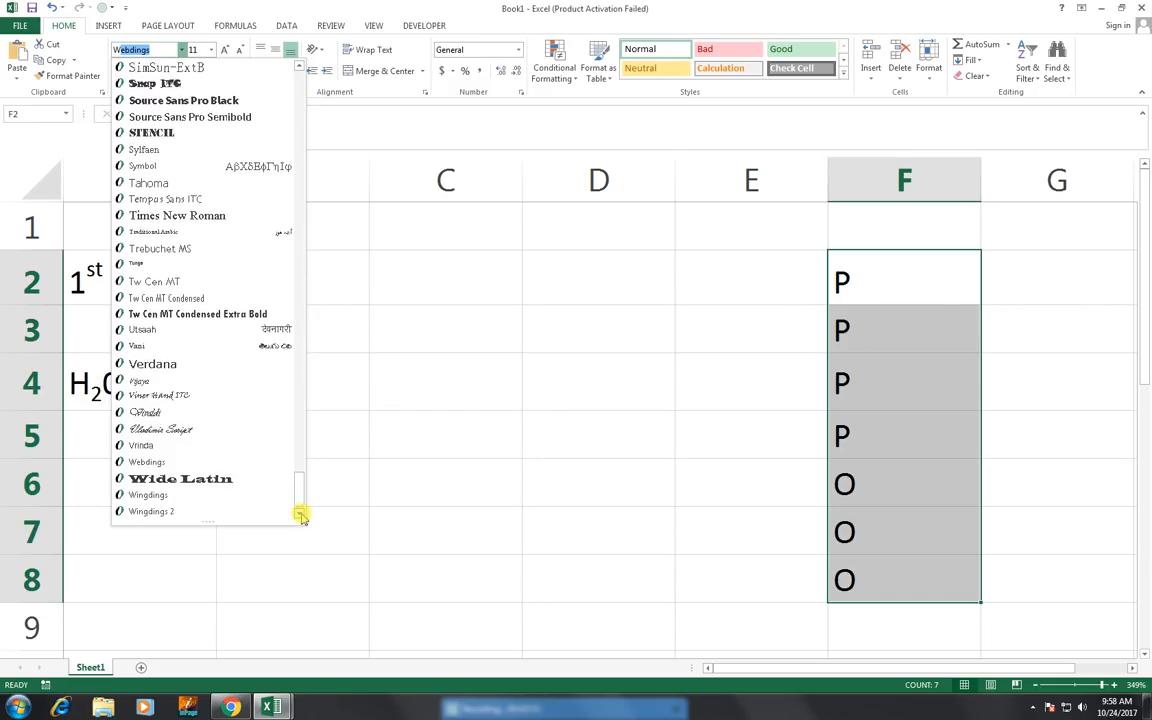
{"action": "left_click", "coordinate": [299, 488]}
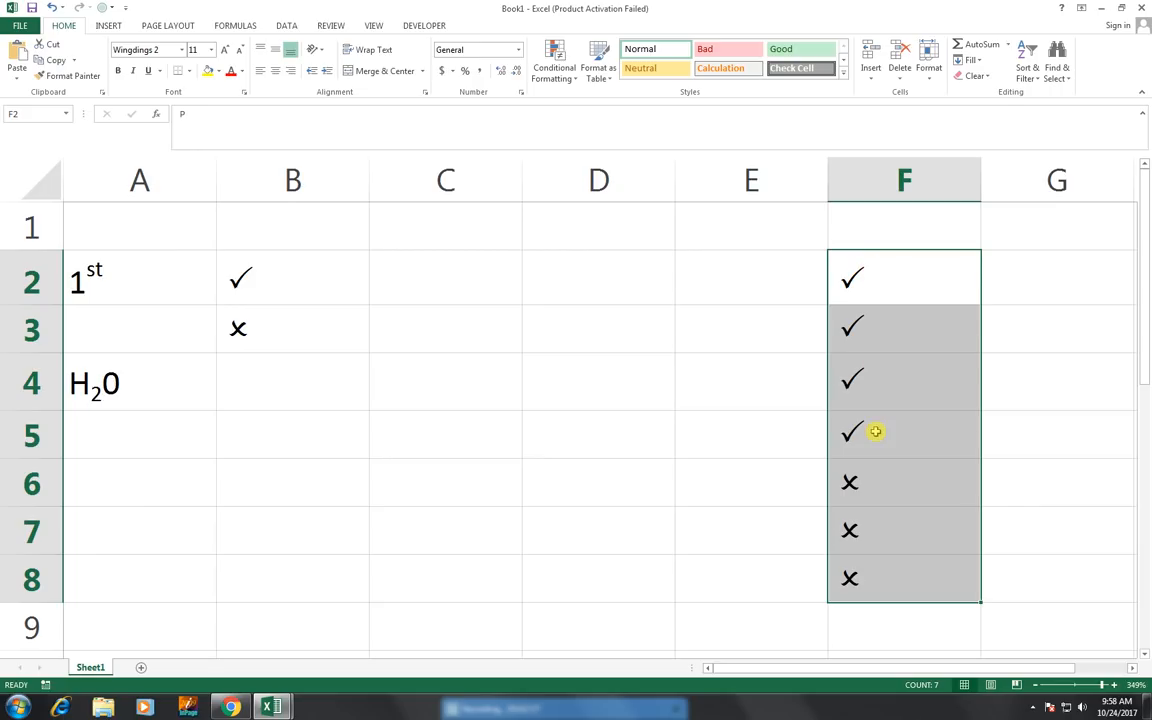
Enter the text JAN in capitals in cell A6
{"action": "left_click", "coordinate": [136, 494]}
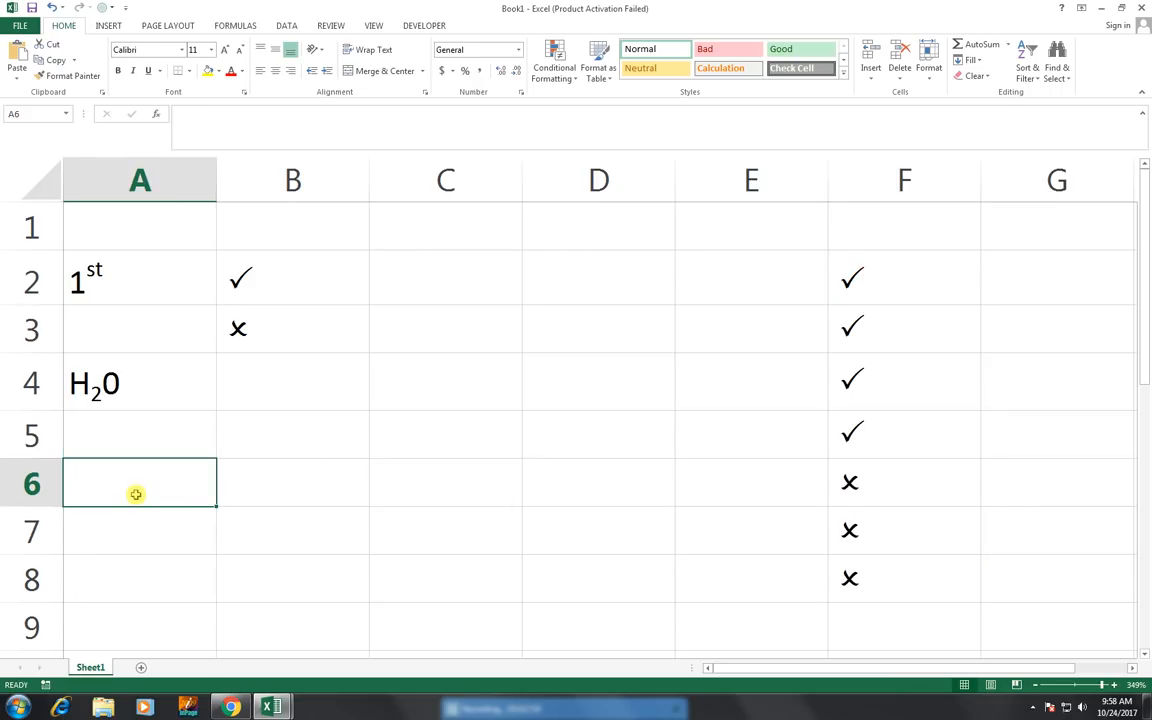
{"action": "type", "text": "JAN"}
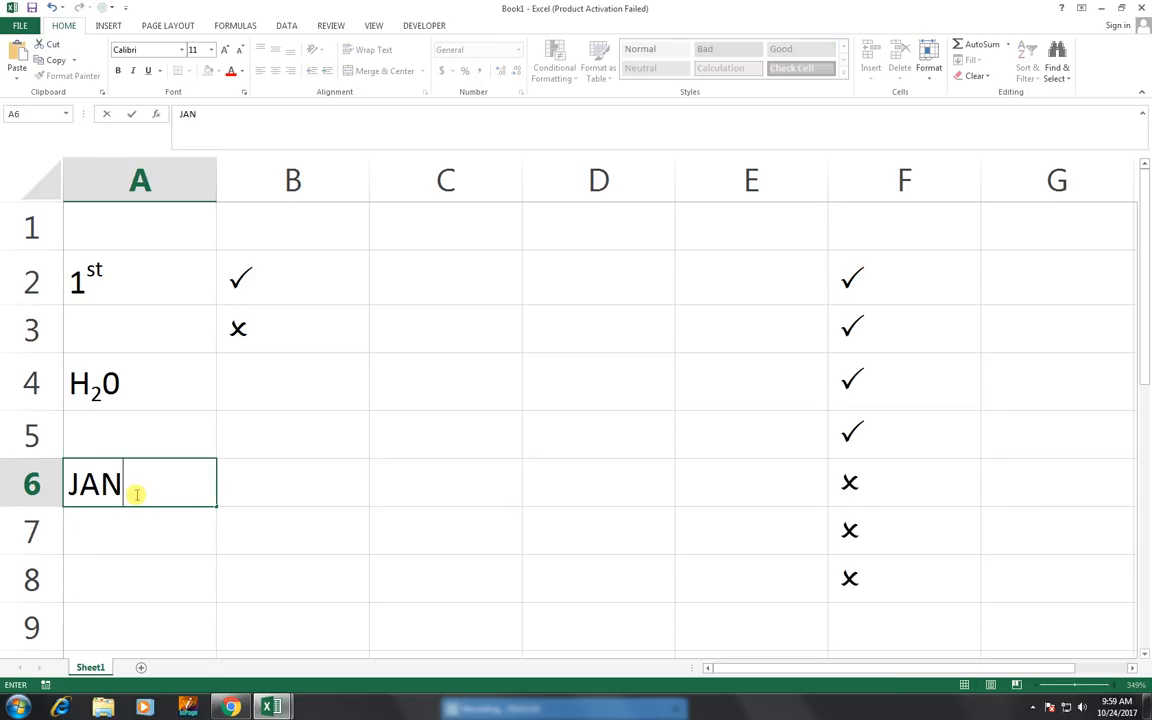
{"action": "key", "text": "Tab"}
Convert the text in A6 to lowercase in cell B6 with the LOWER function
{"action": "key", "text": "Down"}
{"action": "key", "text": "Up"}
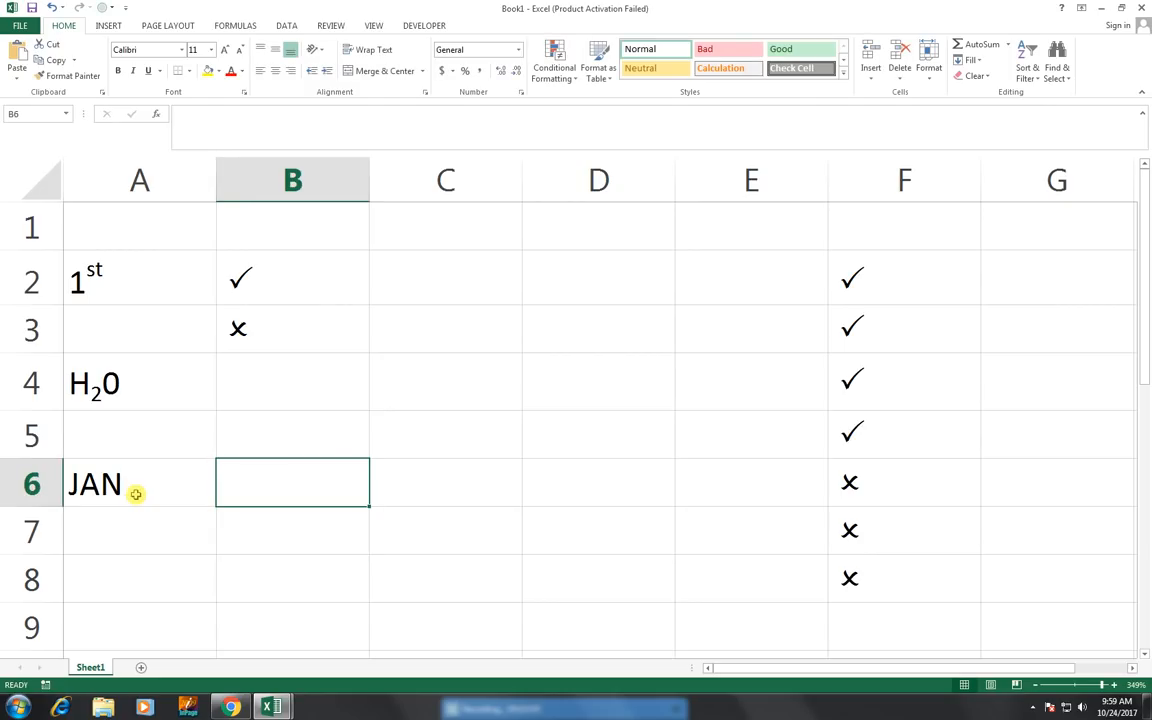
{"action": "type", "text": "=LOWER("}
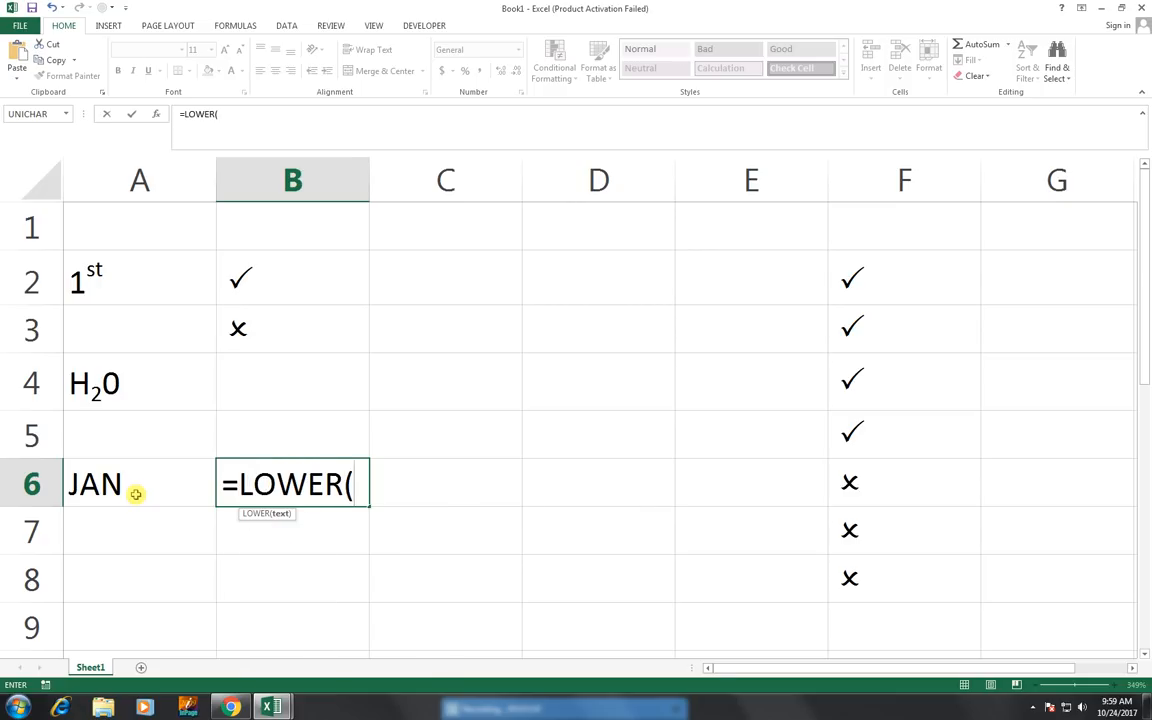
{"action": "left_click", "coordinate": [136, 494]}
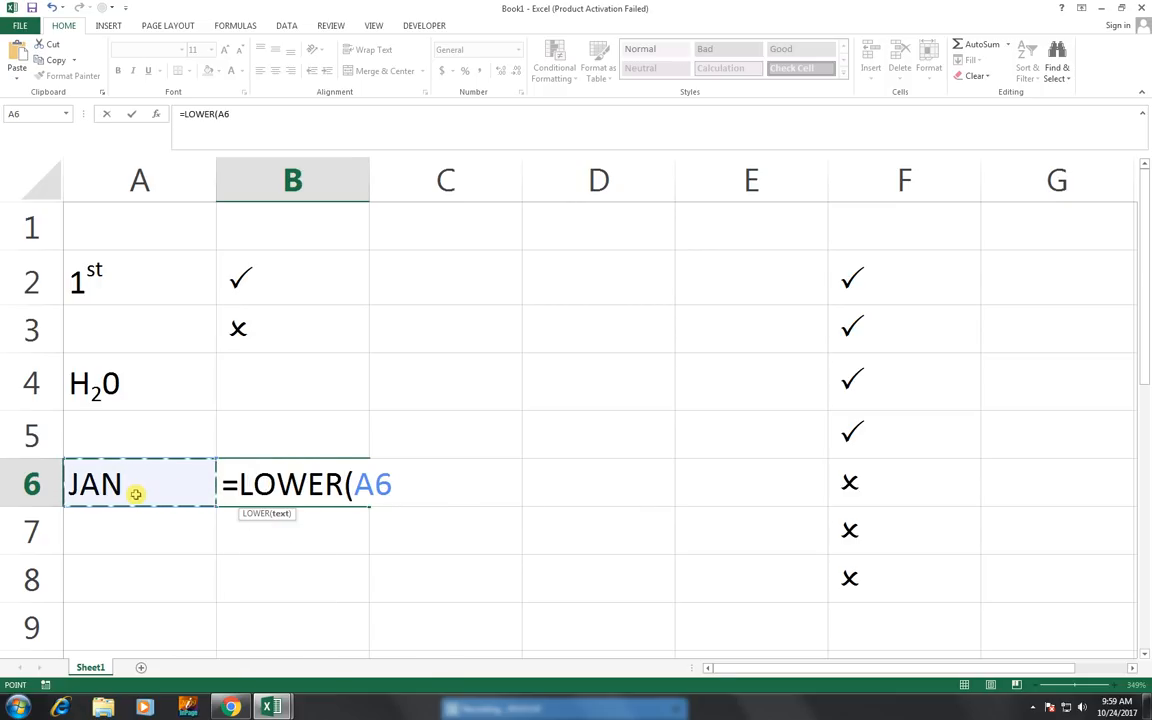
{"action": "key", "text": "Return"}
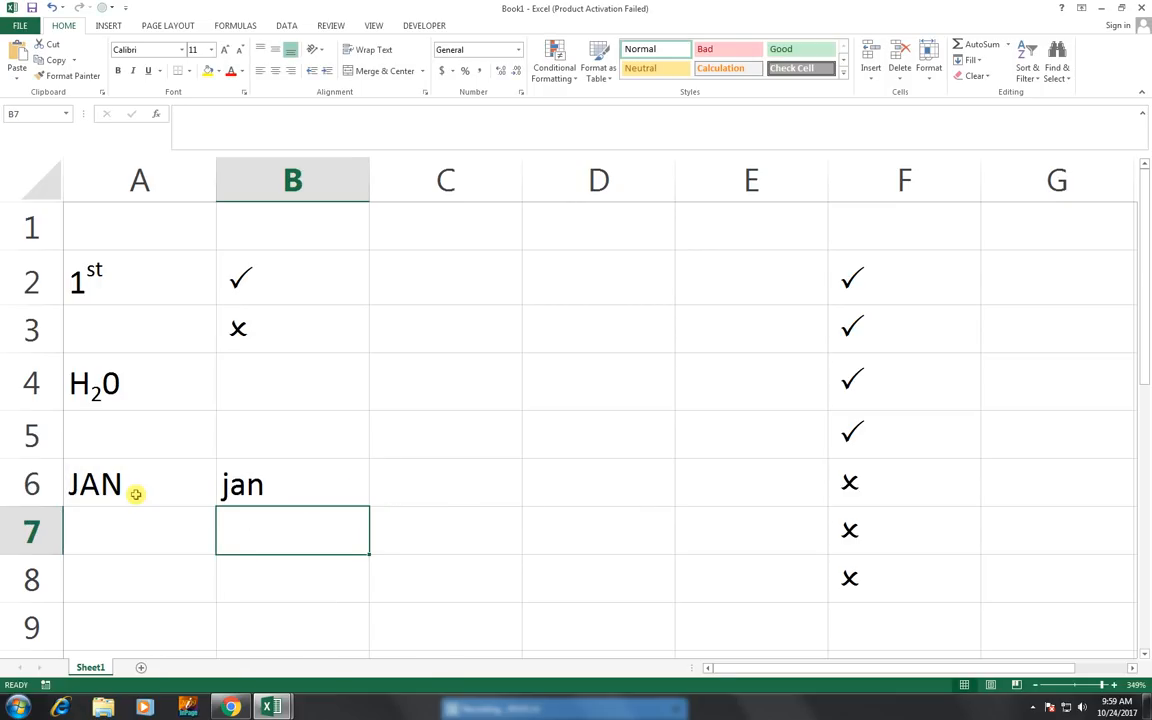
Convert the text in B6 to uppercase in cell C6 with the UPPER function
{"action": "key", "text": "Down"}
{"action": "key", "text": "Left"}
{"action": "key", "text": "Right"}
{"action": "key", "text": "Up"}
{"action": "key", "text": "Right"}
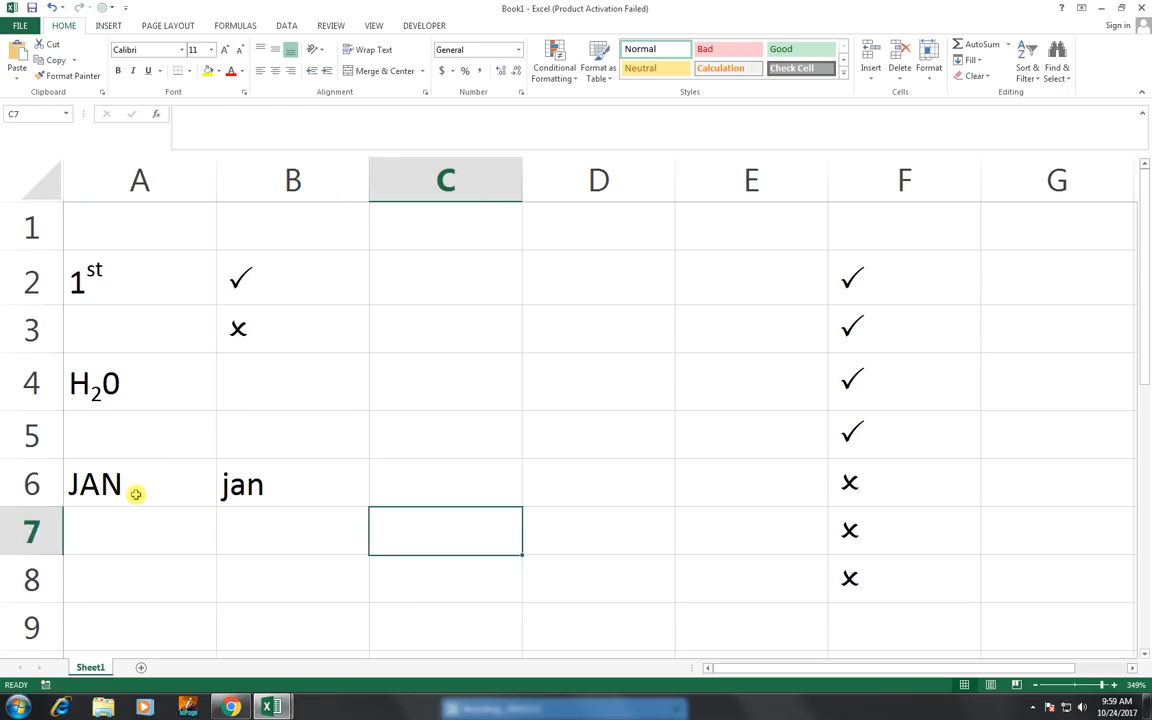
{"action": "key", "text": "Up"}
{"action": "key", "text": "Up"}
{"action": "key", "text": "Down"}
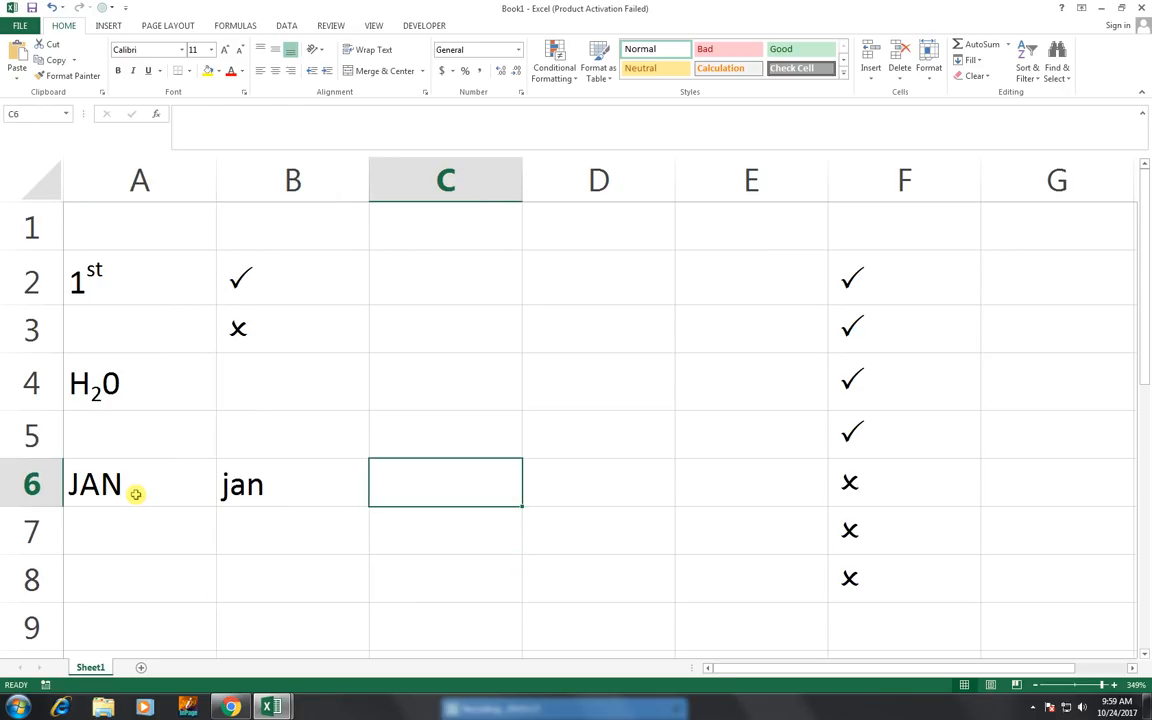
{"action": "type", "text": "=UPPER("}
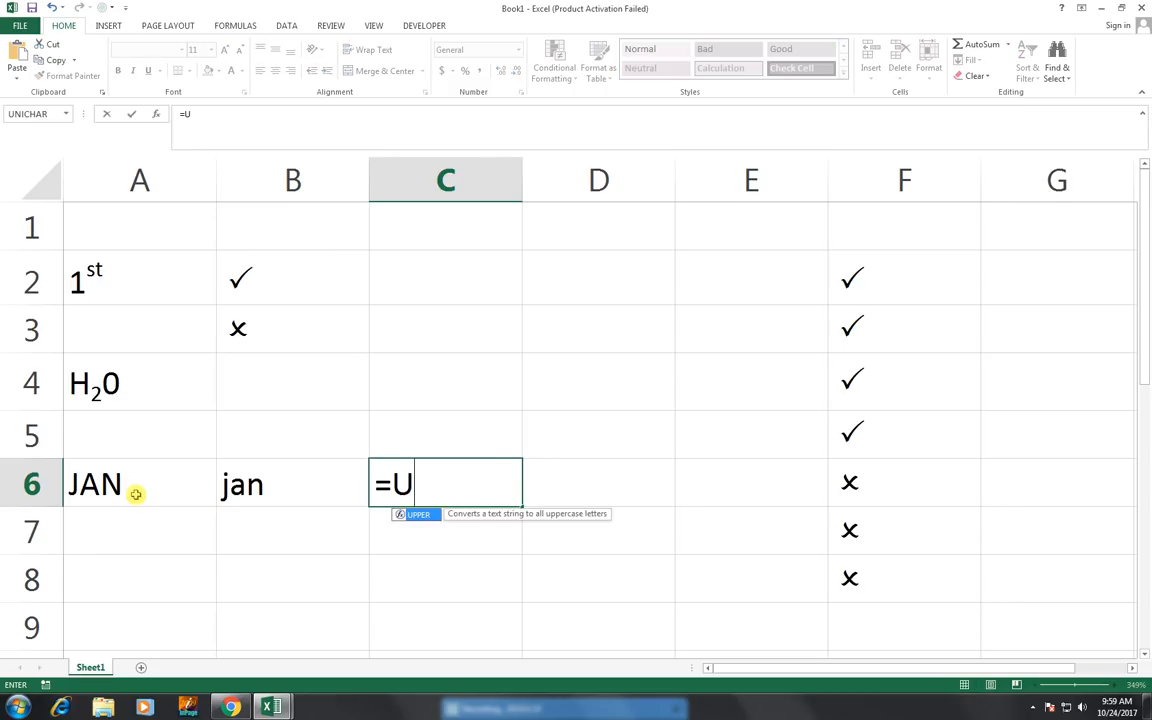
{"action": "key", "text": "Left"}
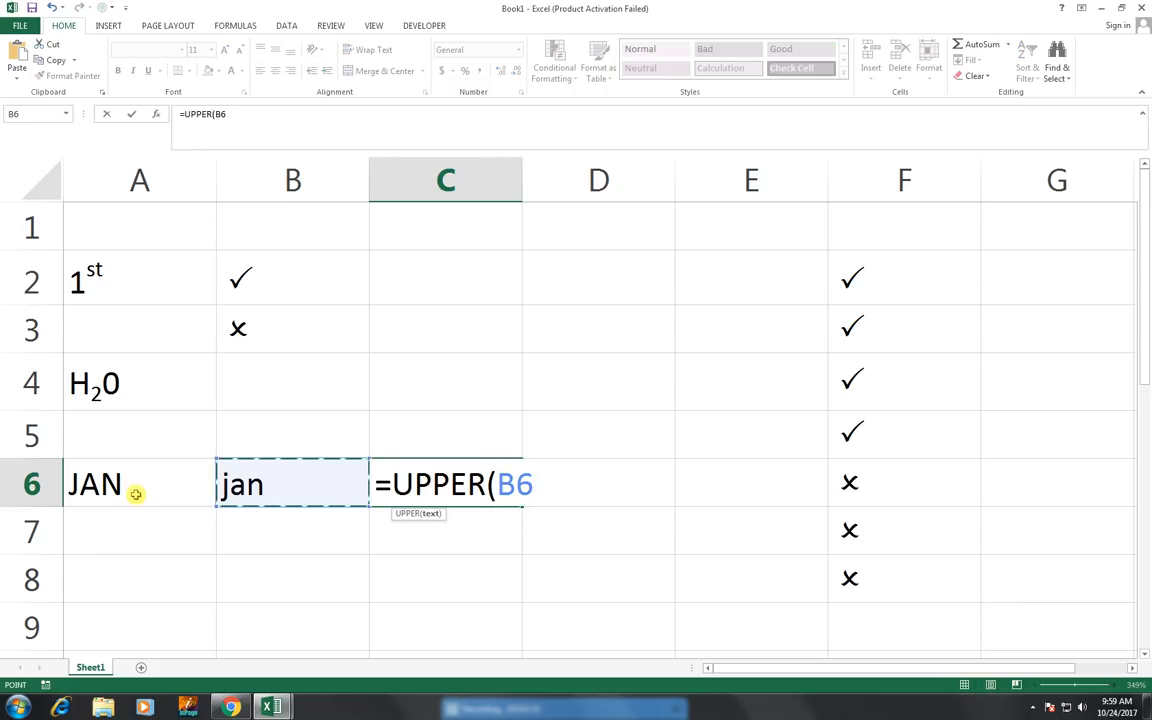
{"action": "key", "text": "Return"}
Convert the text in C6 to proper case in cell D6 with the PROPER function
{"action": "key", "text": "Up"}
{"action": "key", "text": "Right"}
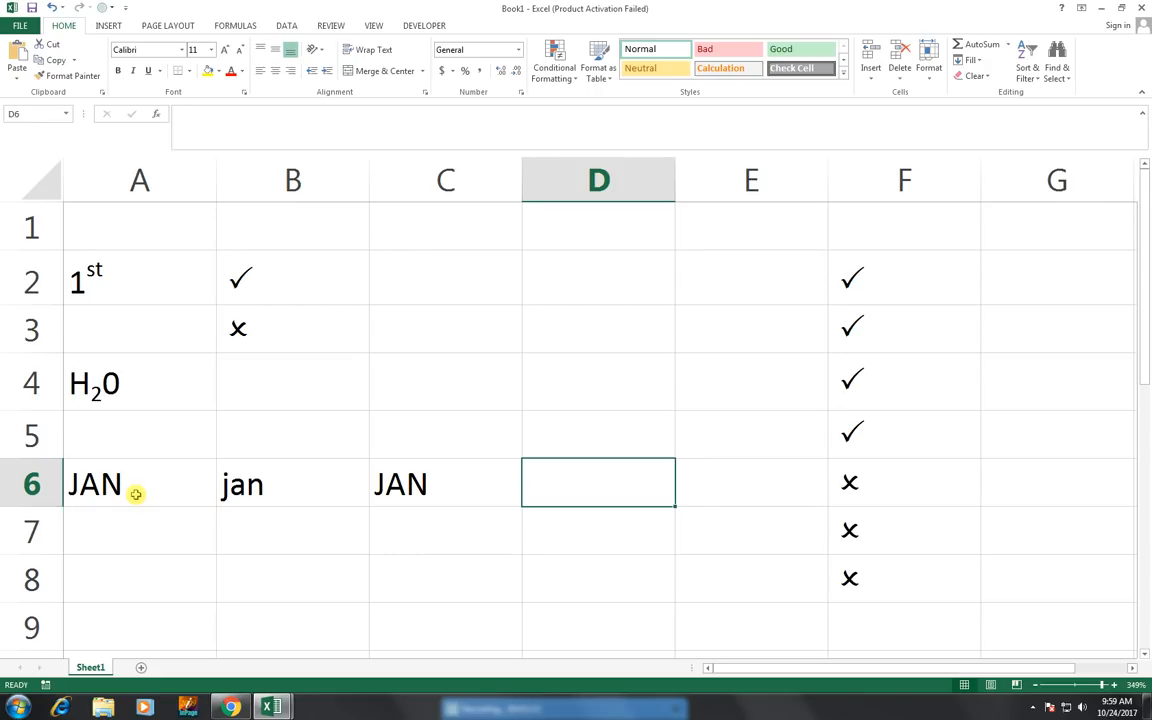
{"action": "type", "text": "=PRO"}
{"action": "key", "text": "Down"}
{"action": "key", "text": "Down"}
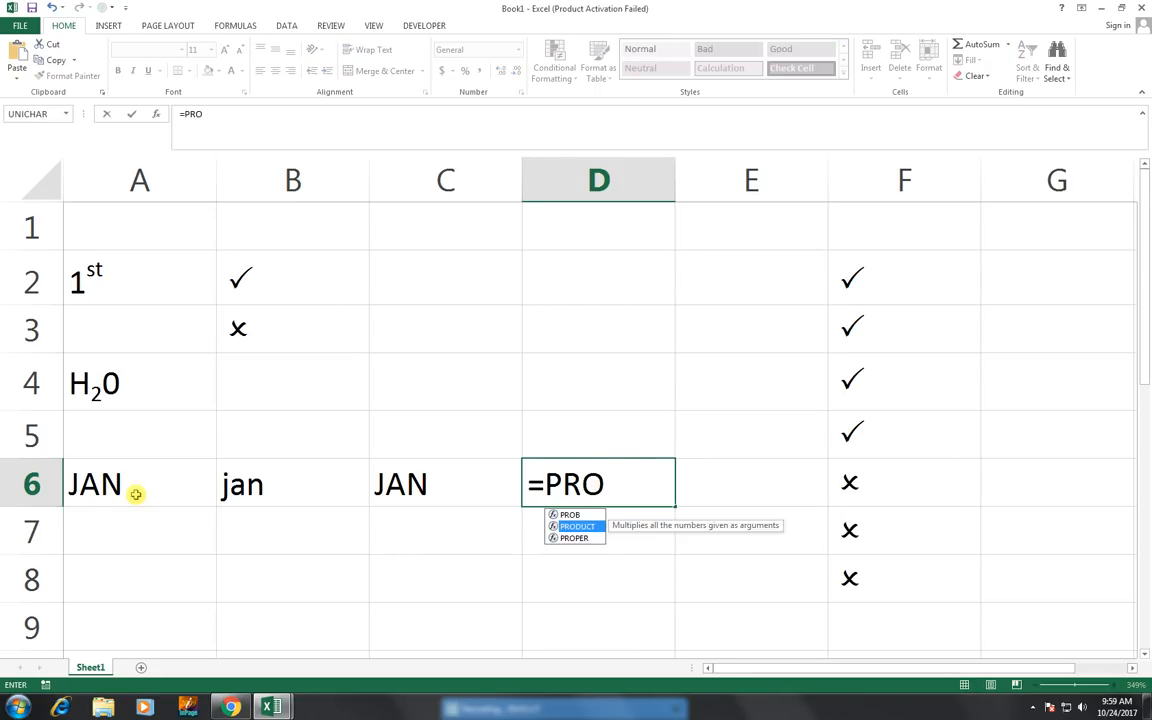
{"action": "key", "text": "Tab"}
{"action": "key", "text": "Left"}
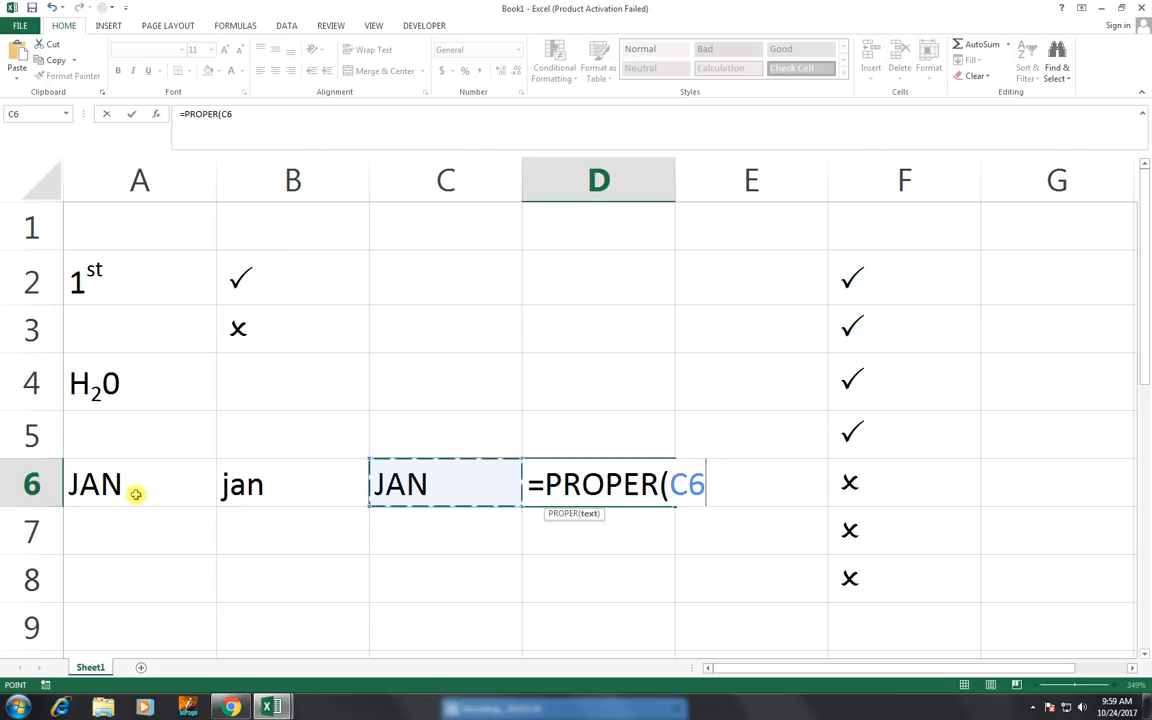
{"action": "key", "text": "Return"}
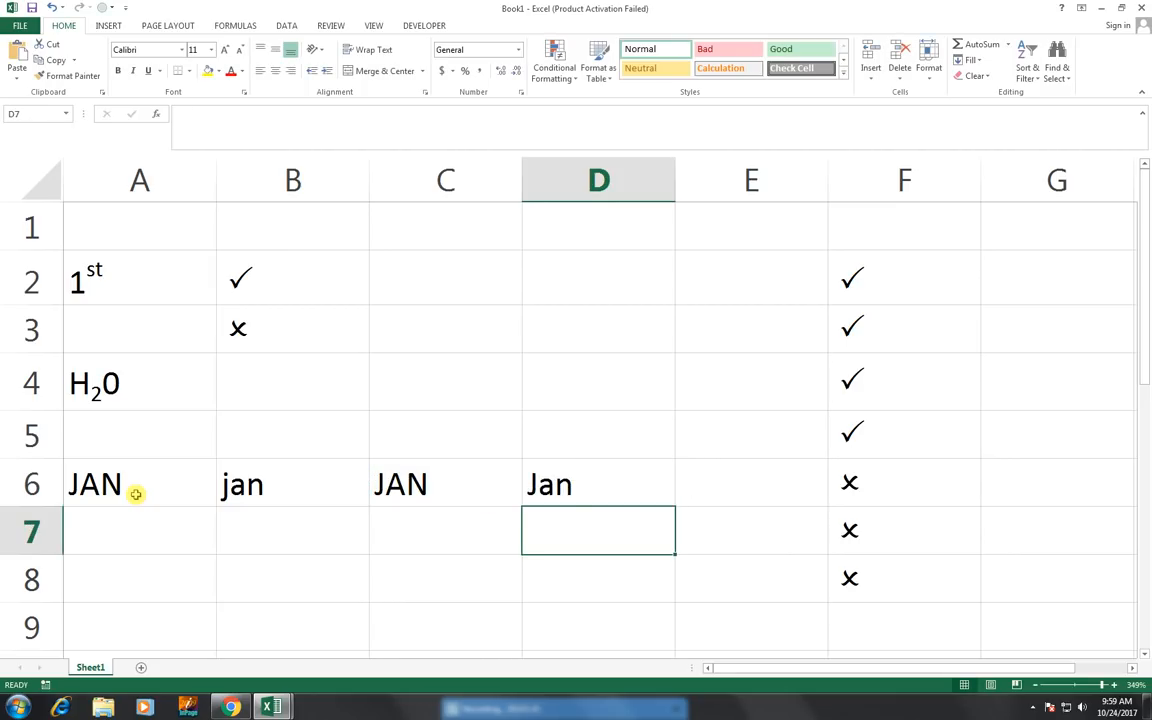
Review the source text in A6 and the LOWER, UPPER and PROPER formulas in cells B6 through D6
{"action": "key", "text": "Up"}
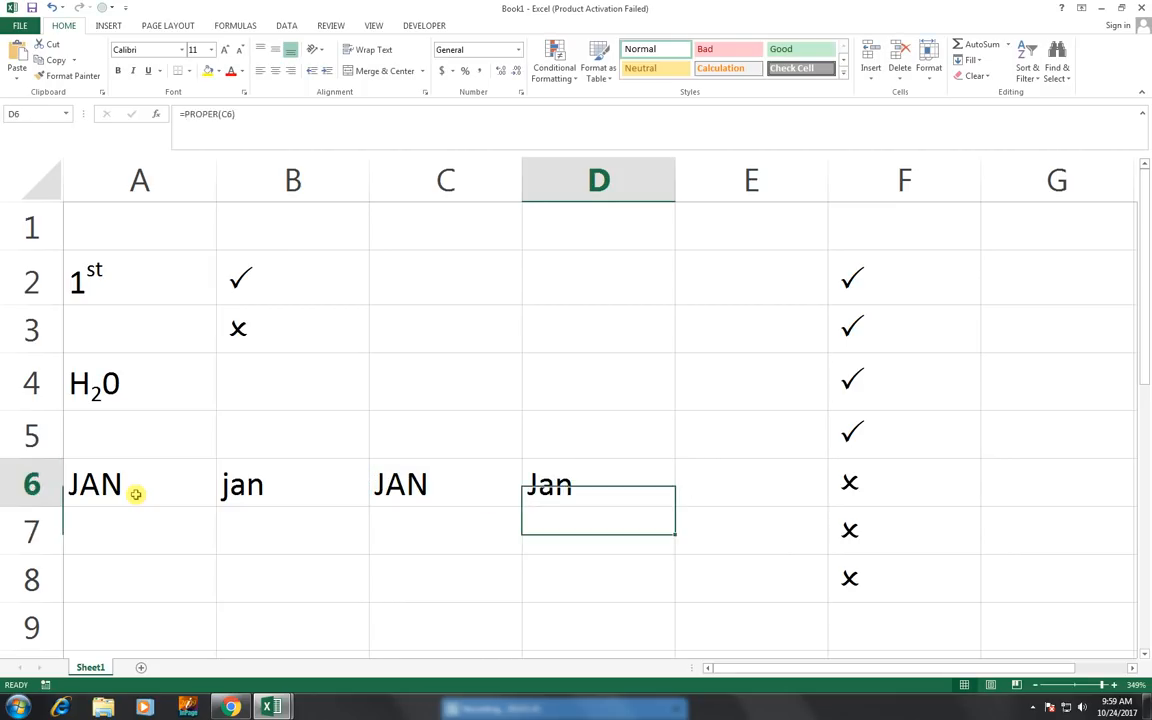
{"action": "key", "text": "Left"}
{"action": "key", "text": "Left"}
{"action": "key", "text": "Left"}
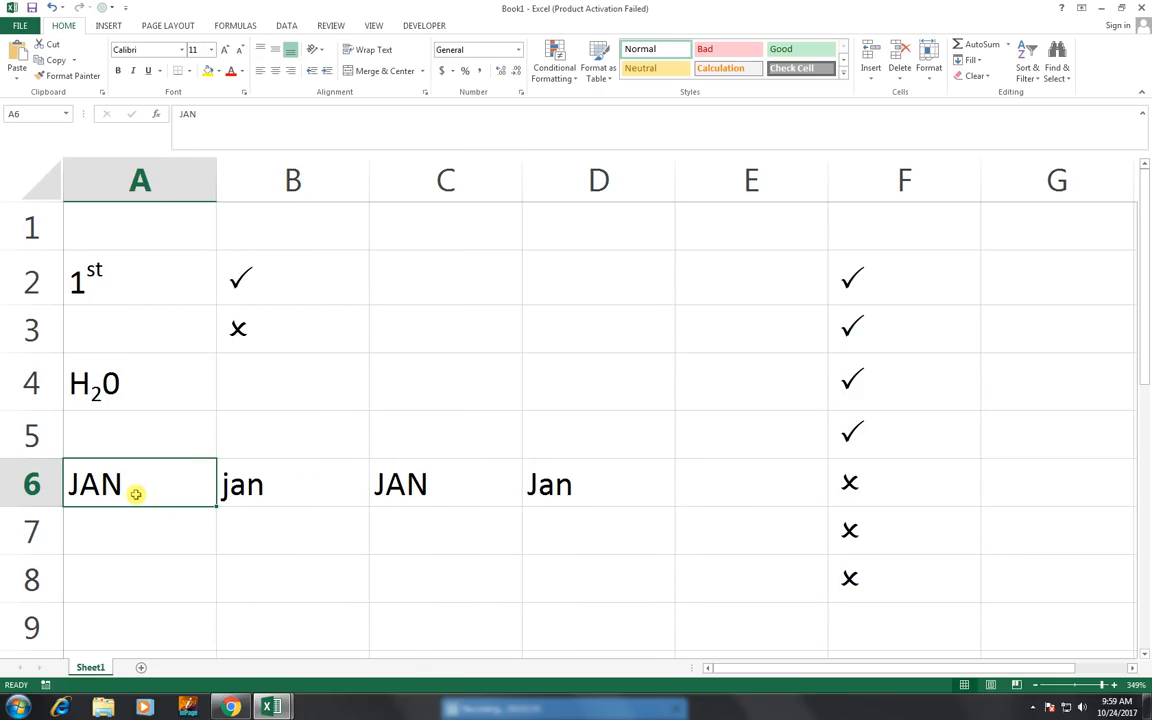
{"action": "key", "text": "Right"}
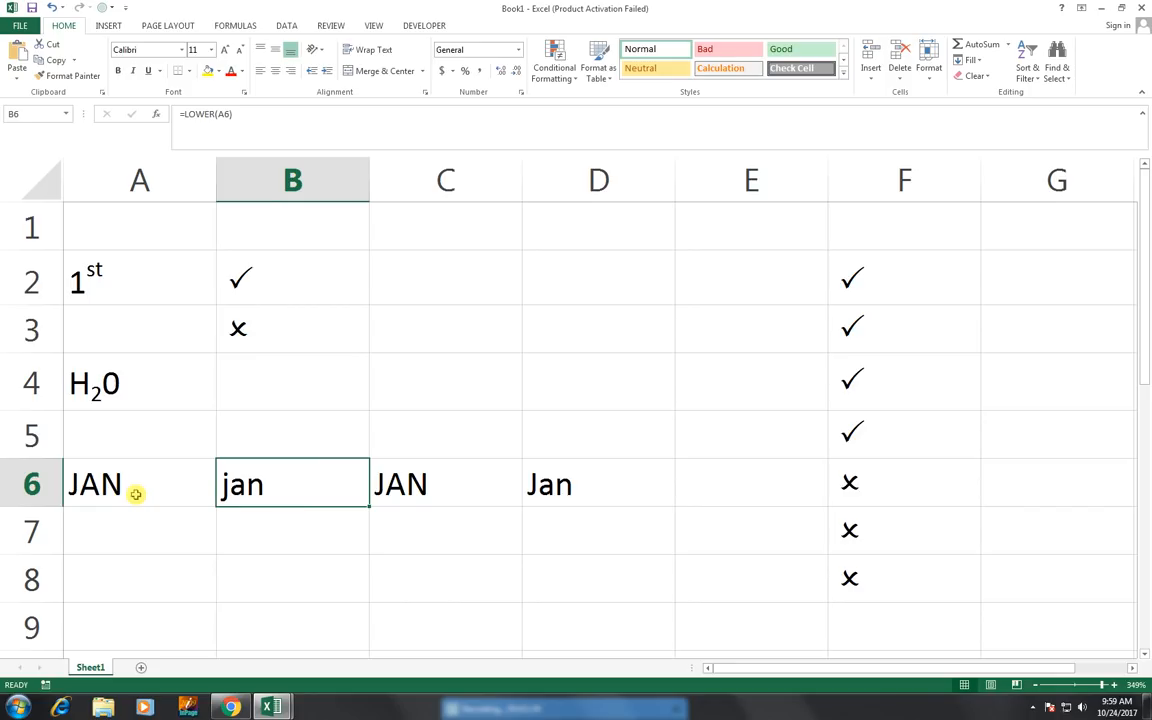
{"action": "key", "text": "F2"}
{"action": "key", "text": "Return"}
{"action": "key", "text": "Up"}
{"action": "key", "text": "Right"}
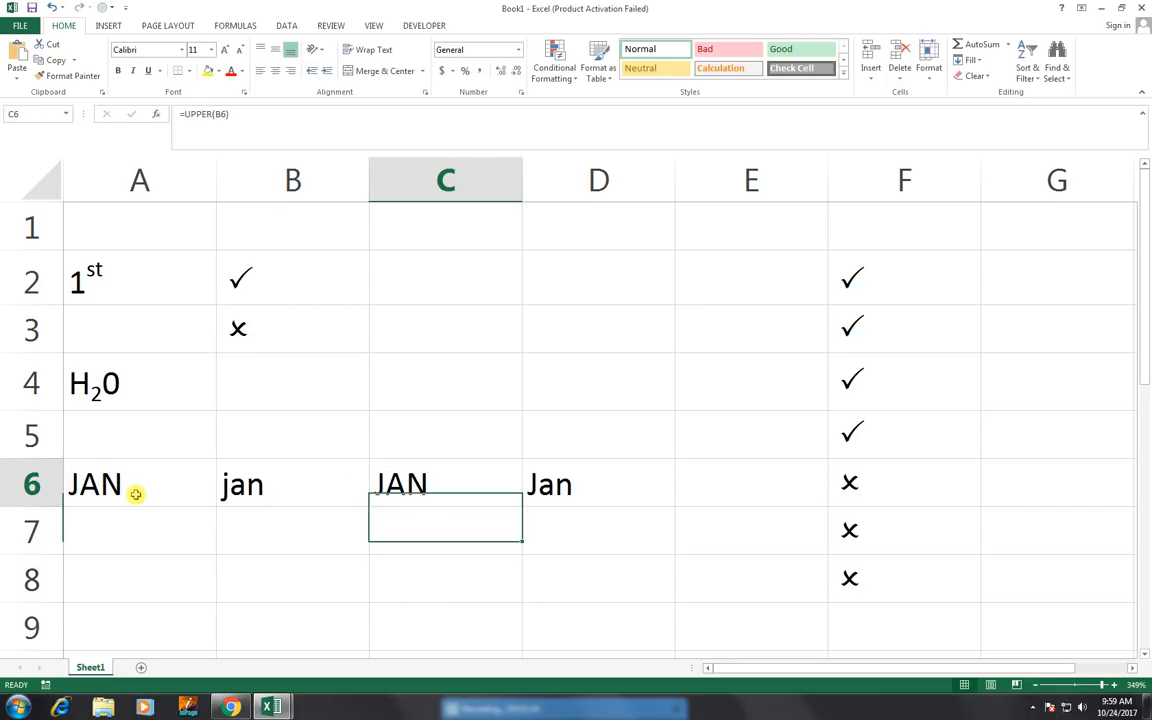
{"action": "key", "text": "F2"}
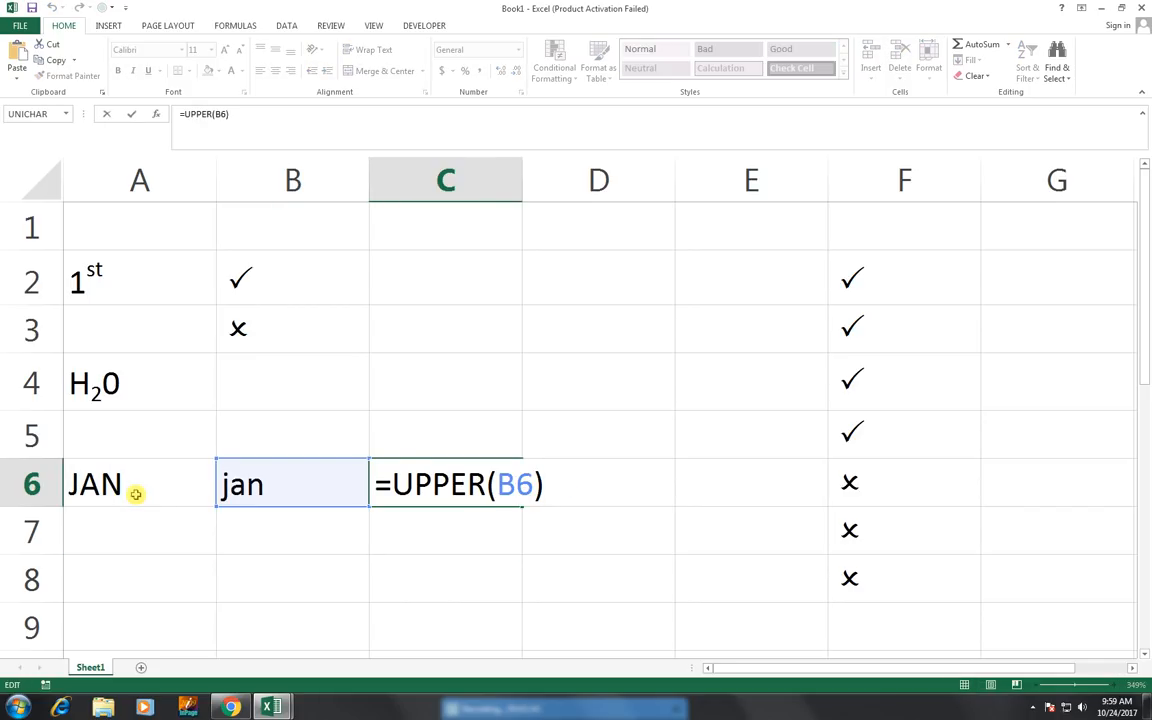
{"action": "key", "text": "Return"}
{"action": "key", "text": "Right"}
{"action": "key", "text": "Up"}
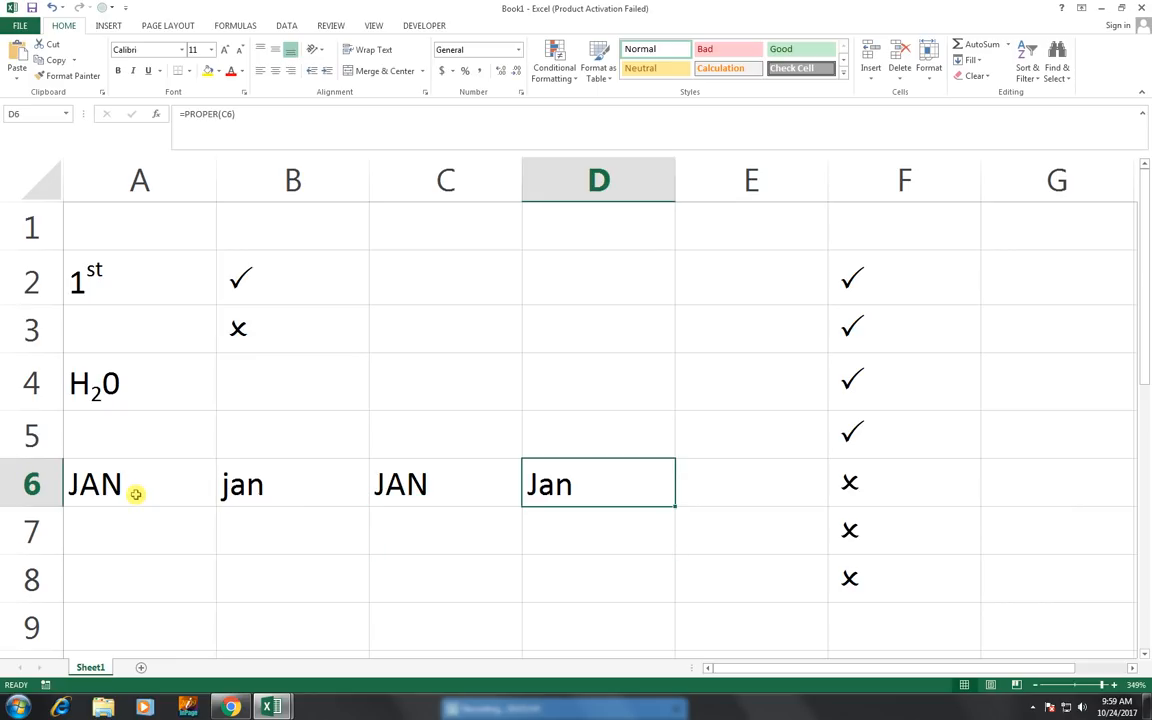
{"action": "key", "text": "F2"}
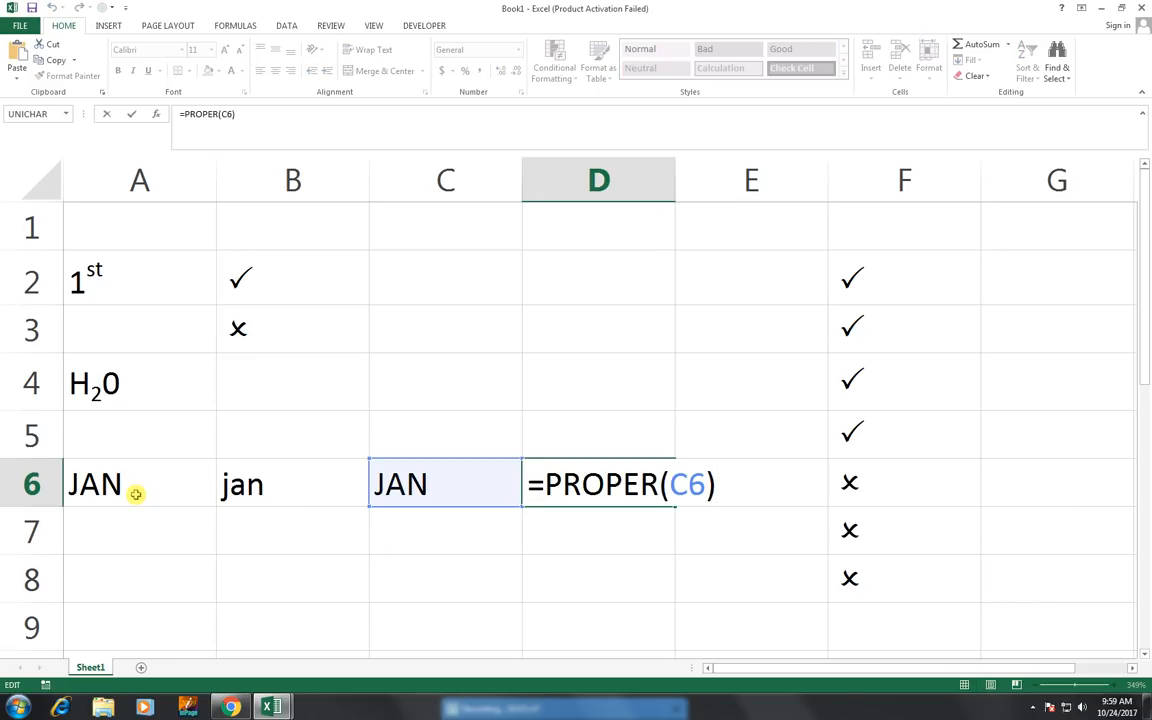
{"action": "key", "text": "Return"}
{"action": "key", "text": "Left"}
{"action": "key", "text": "Left"}
{"action": "key", "text": "Left"}
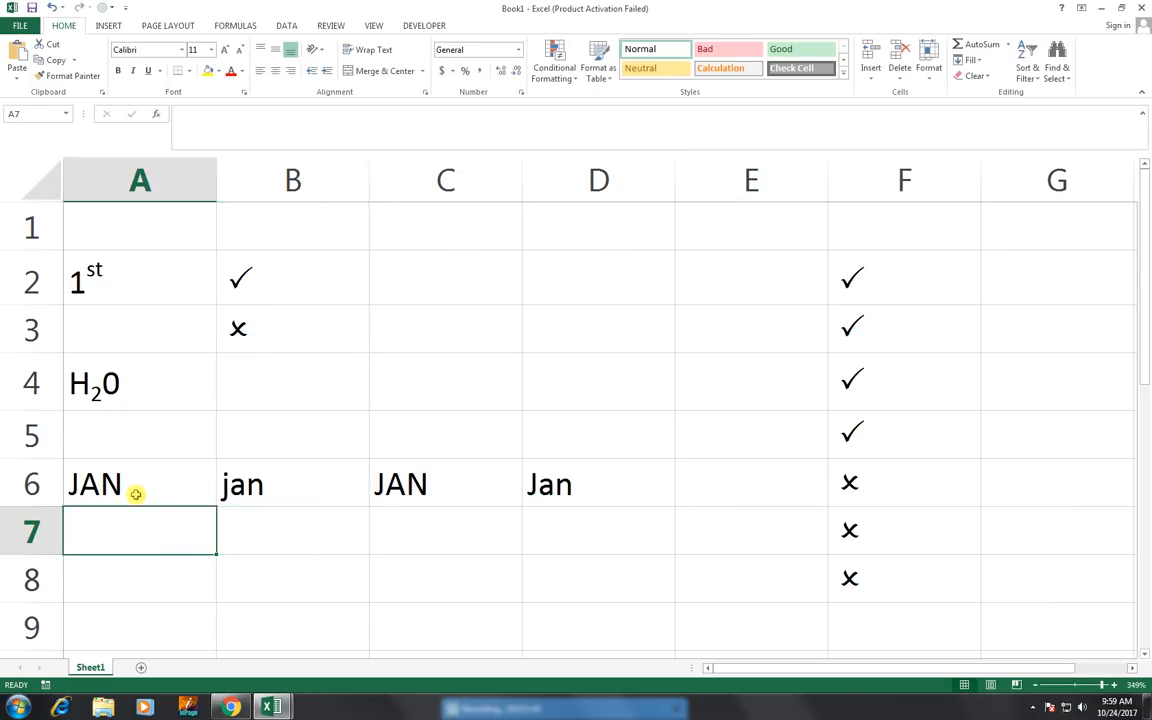
{"action": "key", "text": "Down"}
{"action": "key", "text": "Down"}
{"action": "key", "text": "Down"}
{"action": "key", "text": "Up"}
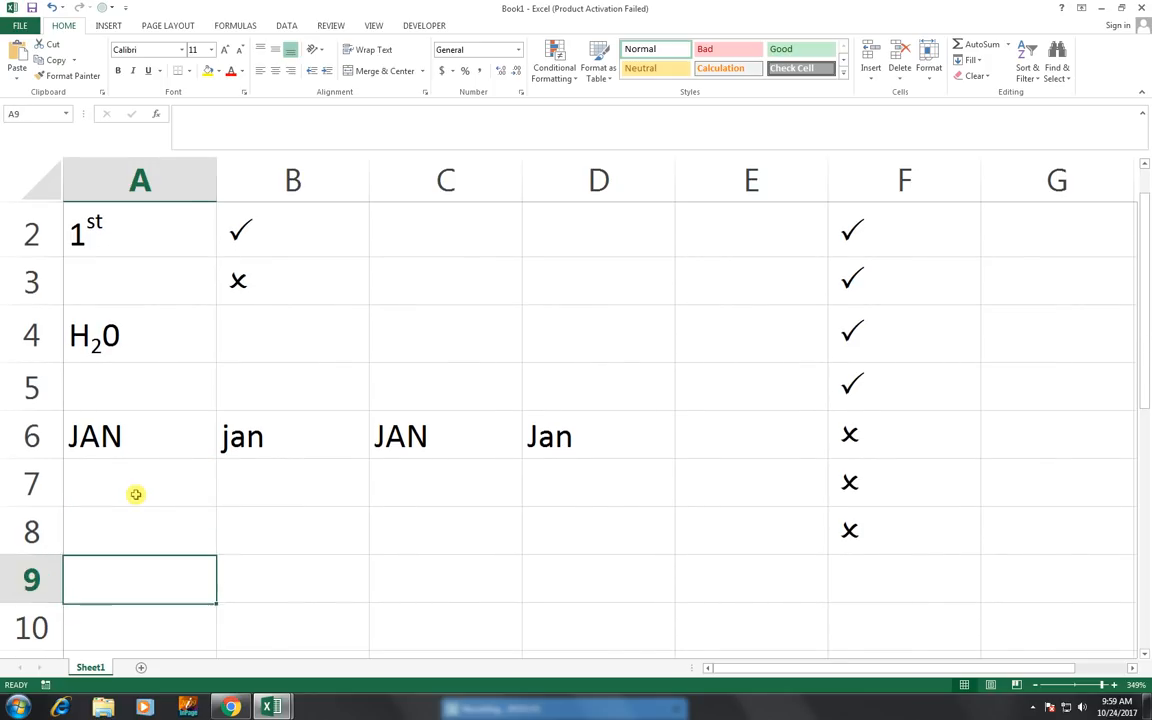
Try clearing the source text in A6 to see how the dependent formulas react
{"action": "key", "text": "Up"}
{"action": "key", "text": "Up"}
{"action": "left_click", "coordinate": [224, 434]}
{"action": "left_click", "coordinate": [175, 438]}
{"action": "key", "text": "Delete"}
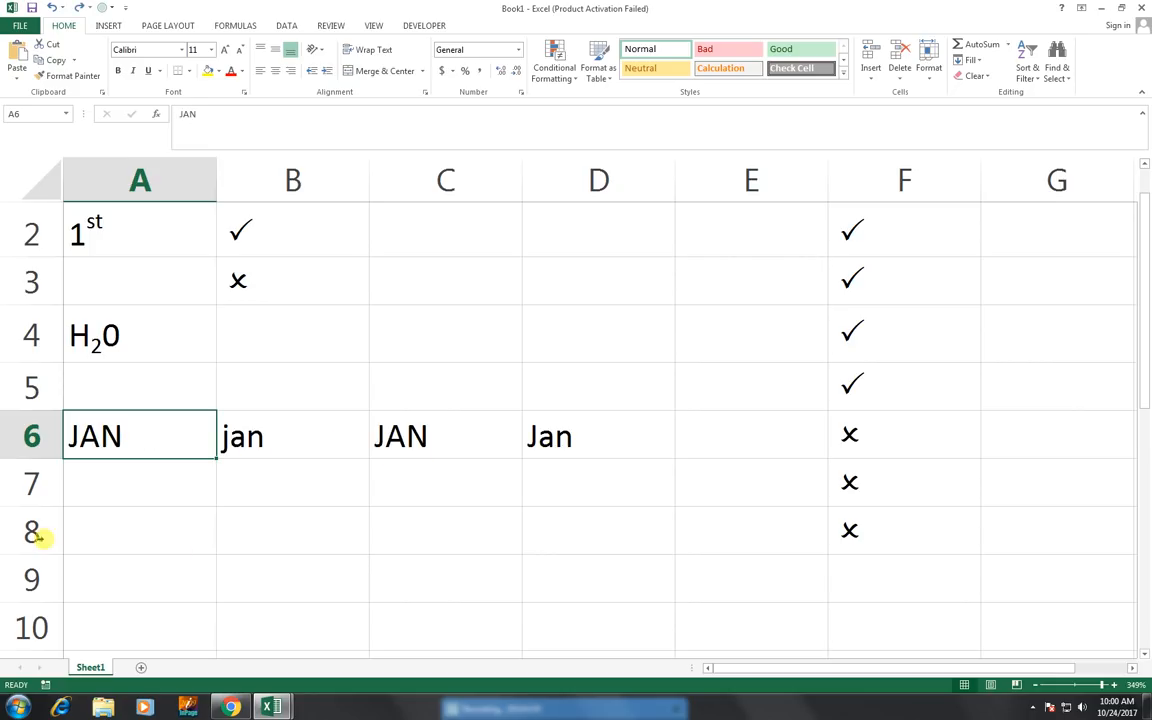
Replace the formulas in C6:D6 with static text by copying the range and pasting only its values in place
{"action": "left_click", "coordinate": [408, 437]}
{"action": "left_click", "coordinate": [571, 437]}
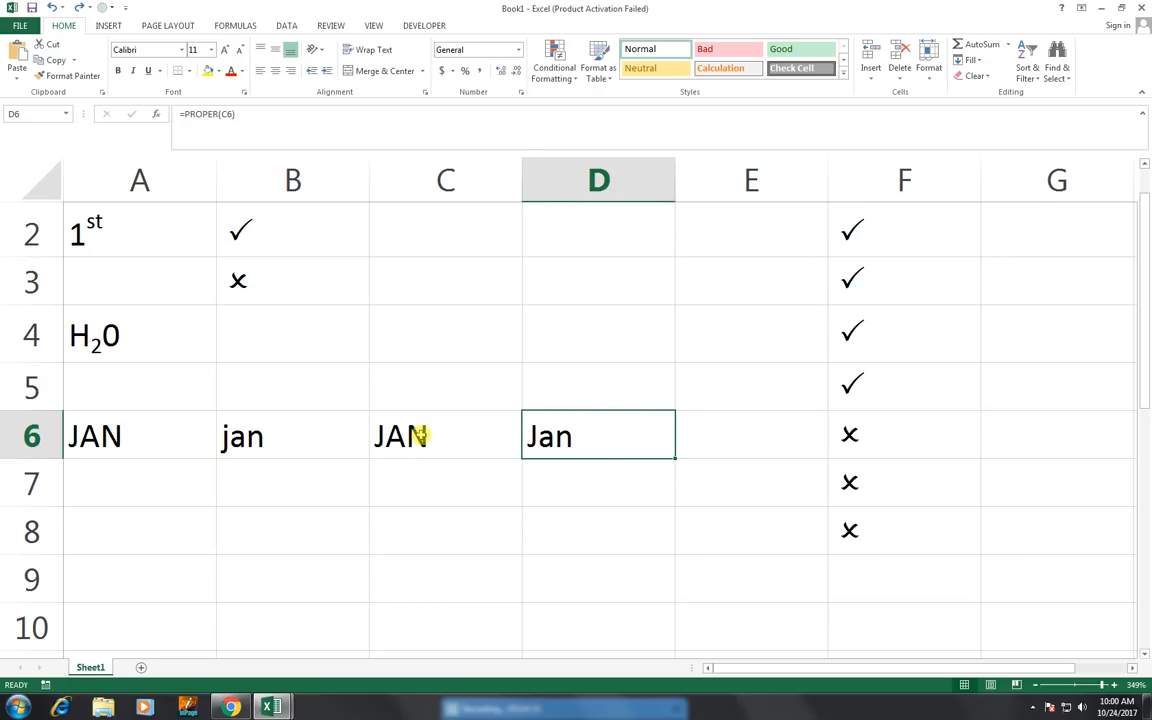
{"action": "left_click", "coordinate": [417, 437]}
{"action": "left_click", "coordinate": [319, 429]}
{"action": "left_click", "coordinate": [406, 414]}
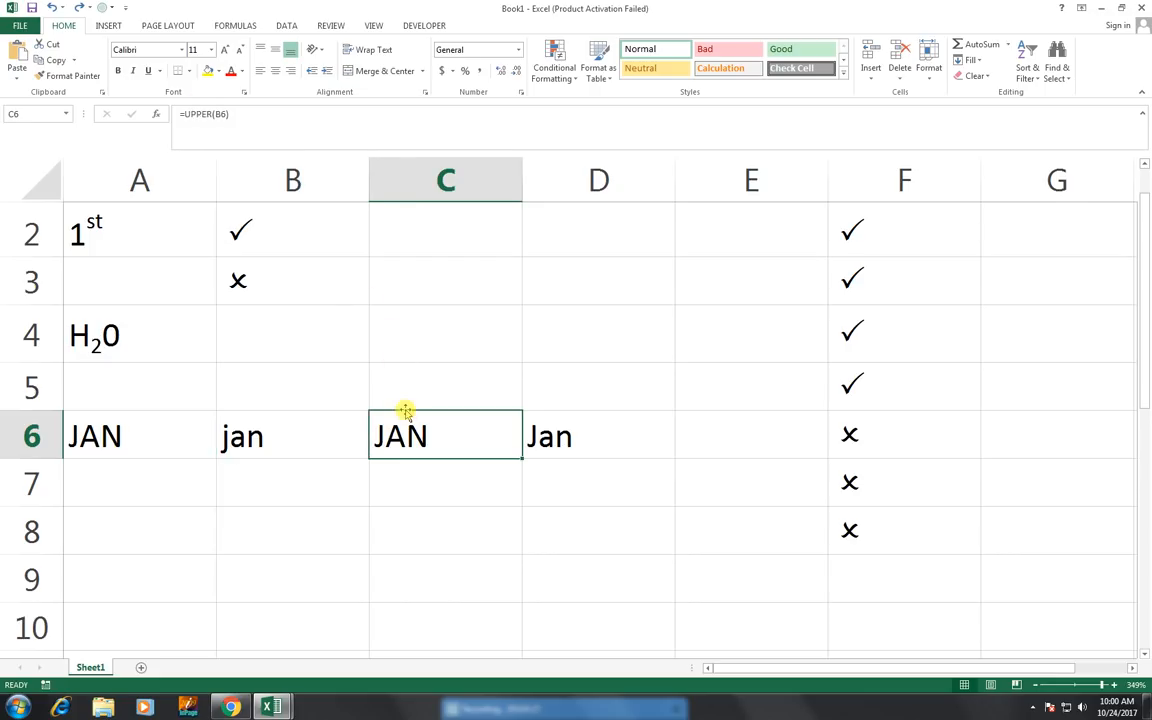
{"action": "left_click_drag", "start_coordinate": [357, 414], "coordinate": [540, 432]}
{"action": "left_click_drag", "start_coordinate": [452, 434], "coordinate": [540, 437]}
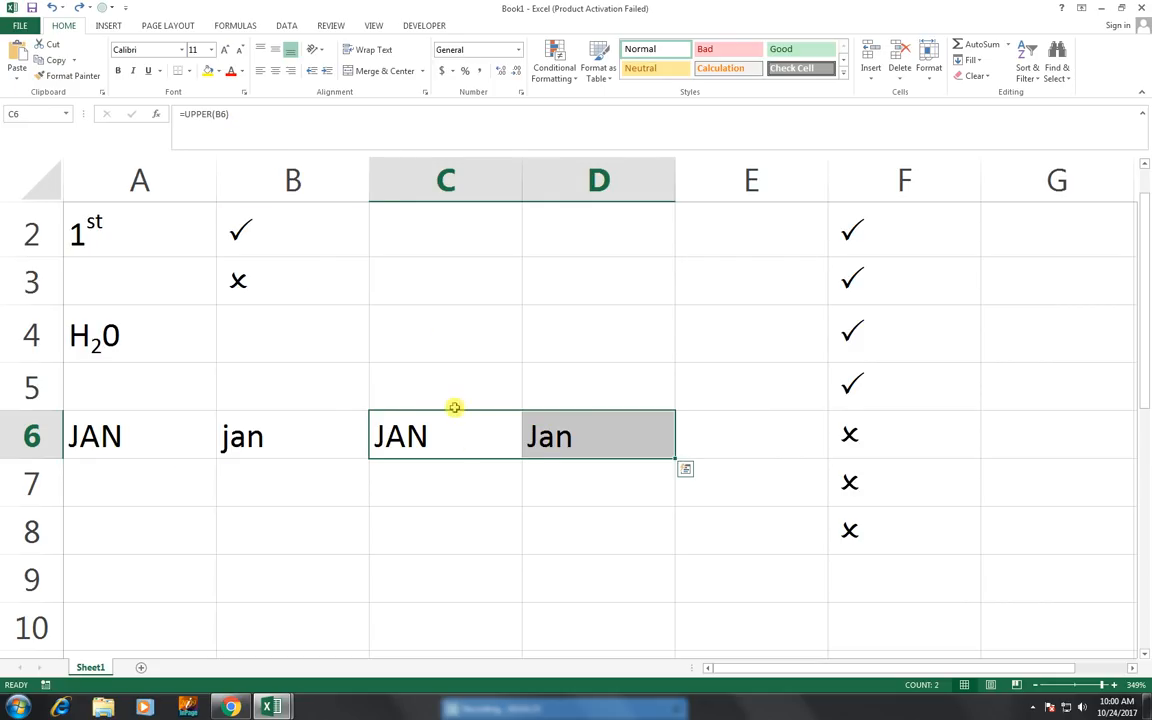
{"action": "left_click", "coordinate": [72, 60]}
{"action": "left_click", "coordinate": [87, 82]}
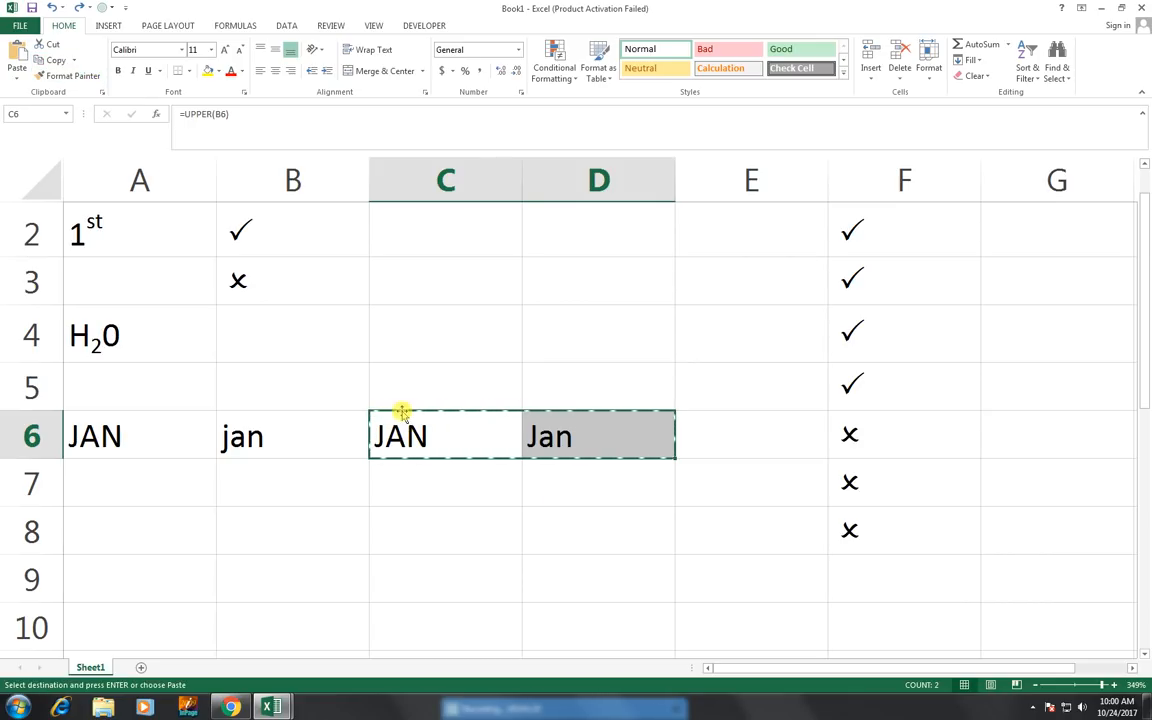
{"action": "right_click", "coordinate": [426, 437]}
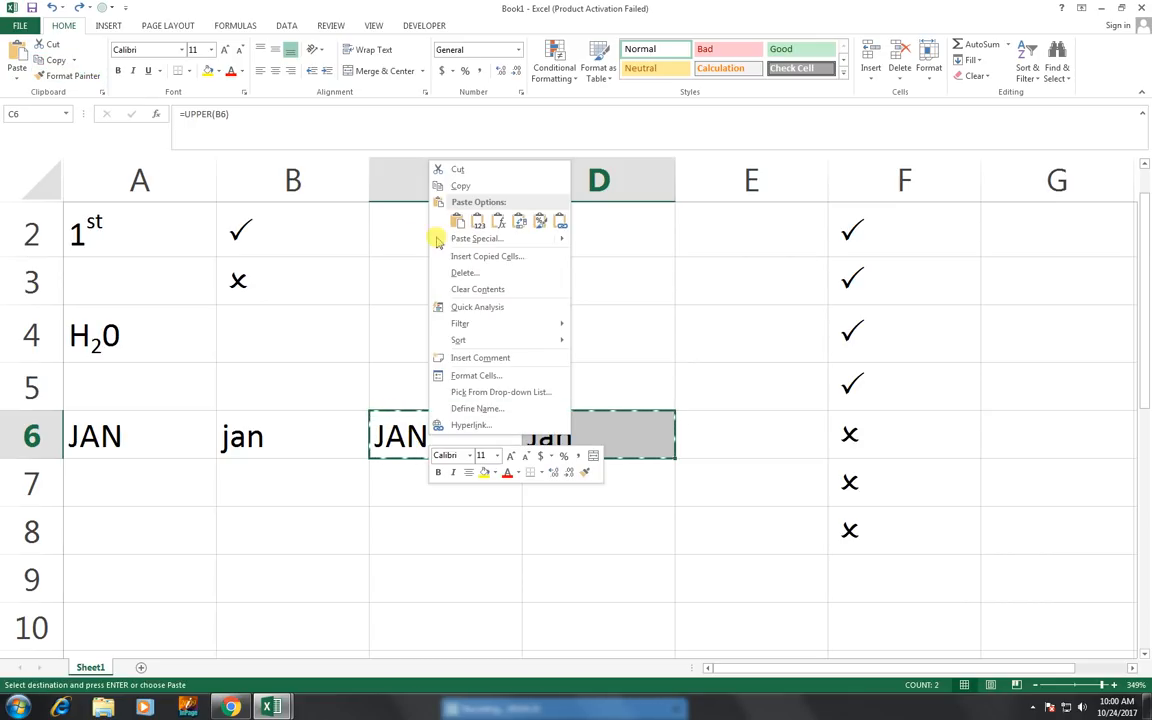
{"action": "left_click", "coordinate": [453, 240]}
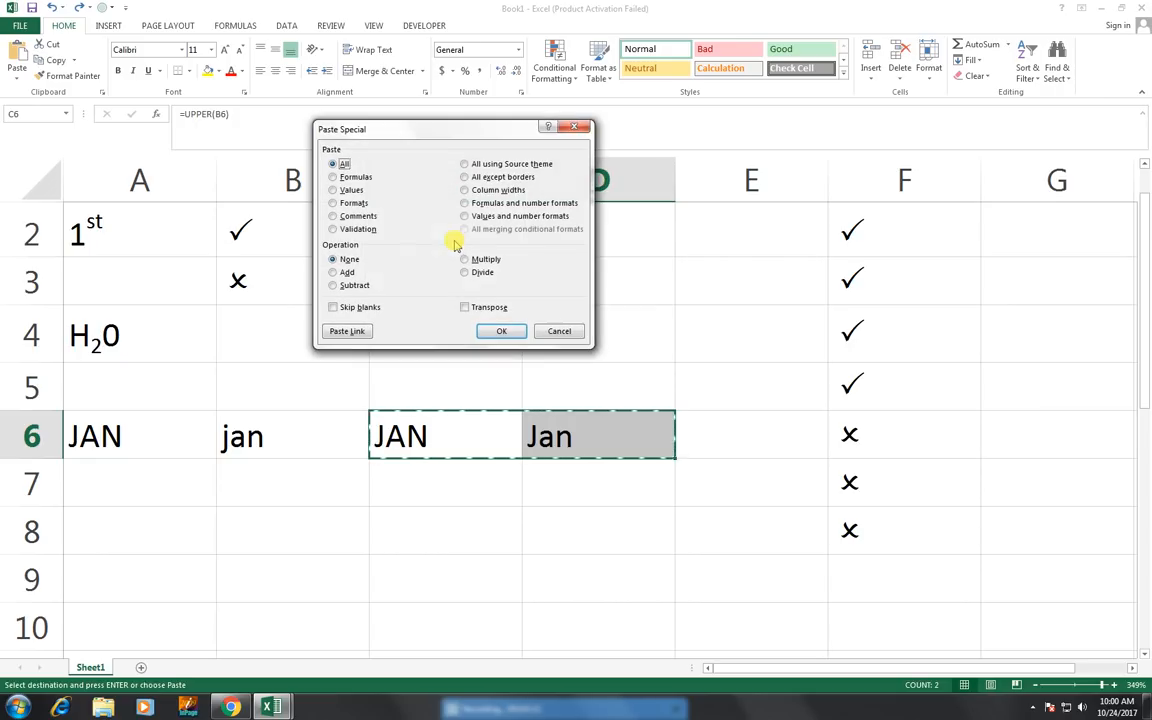
{"action": "left_click", "coordinate": [351, 191]}
{"action": "left_click", "coordinate": [501, 331]}
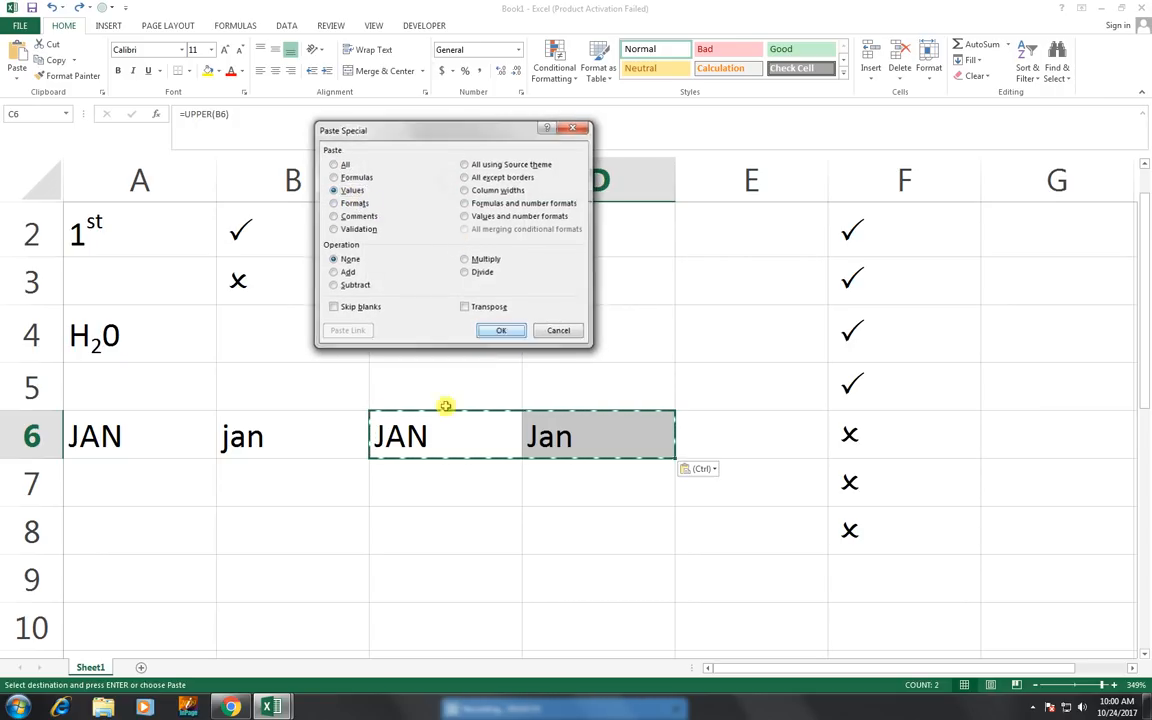
Clear the contents of cells A5:B7 as a test, and undo the deletion
{"action": "left_click_drag", "start_coordinate": [183, 388], "coordinate": [305, 478]}
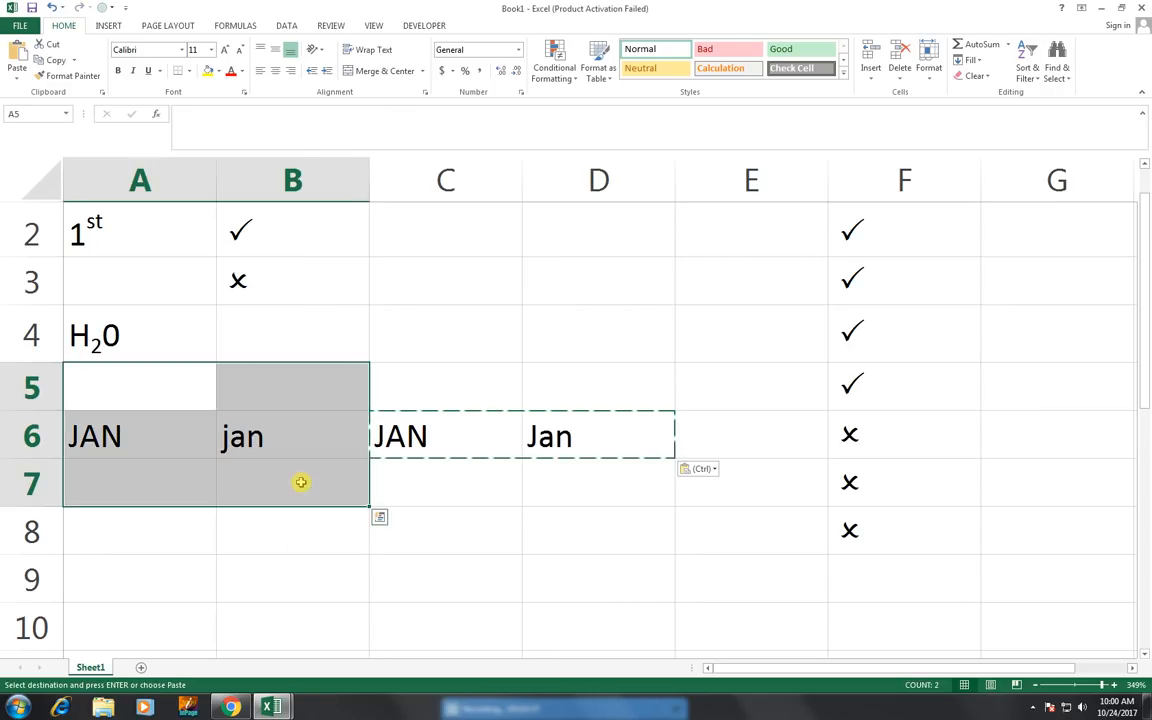
{"action": "key", "text": "Delete"}
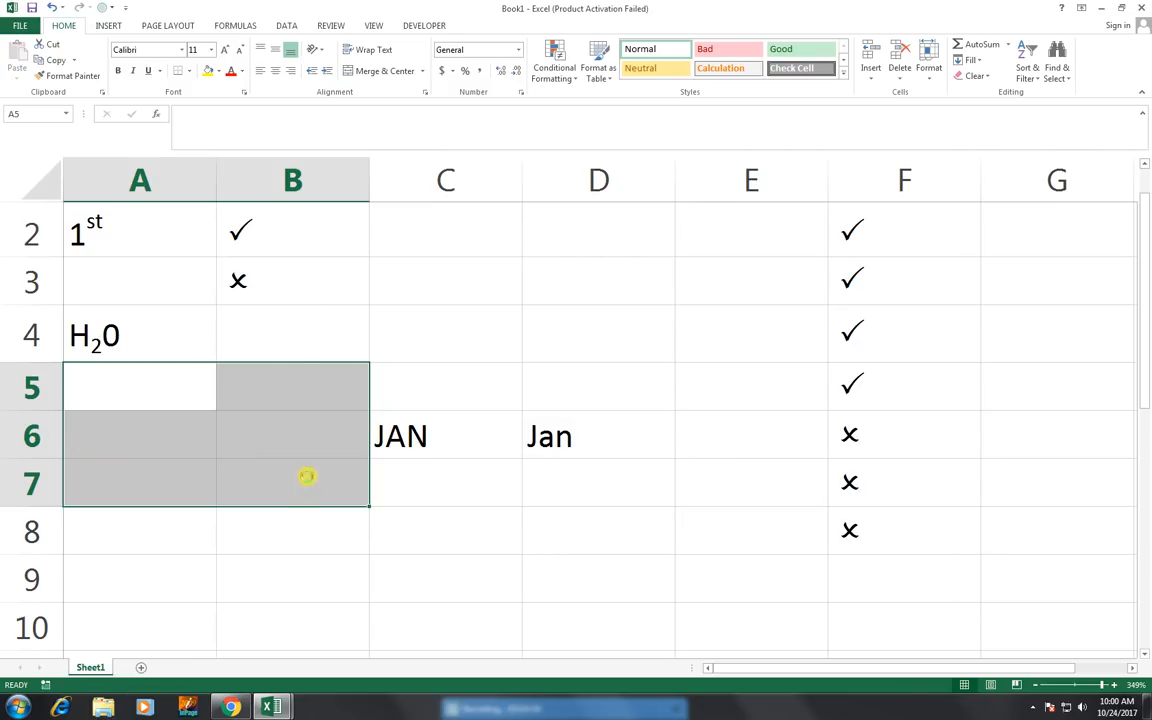
{"action": "key", "text": "ctrl+z"}
Enter the numbers 45, 65, 98 and 65 down column A in cells A8 to A11
{"action": "left_click", "coordinate": [113, 534]}
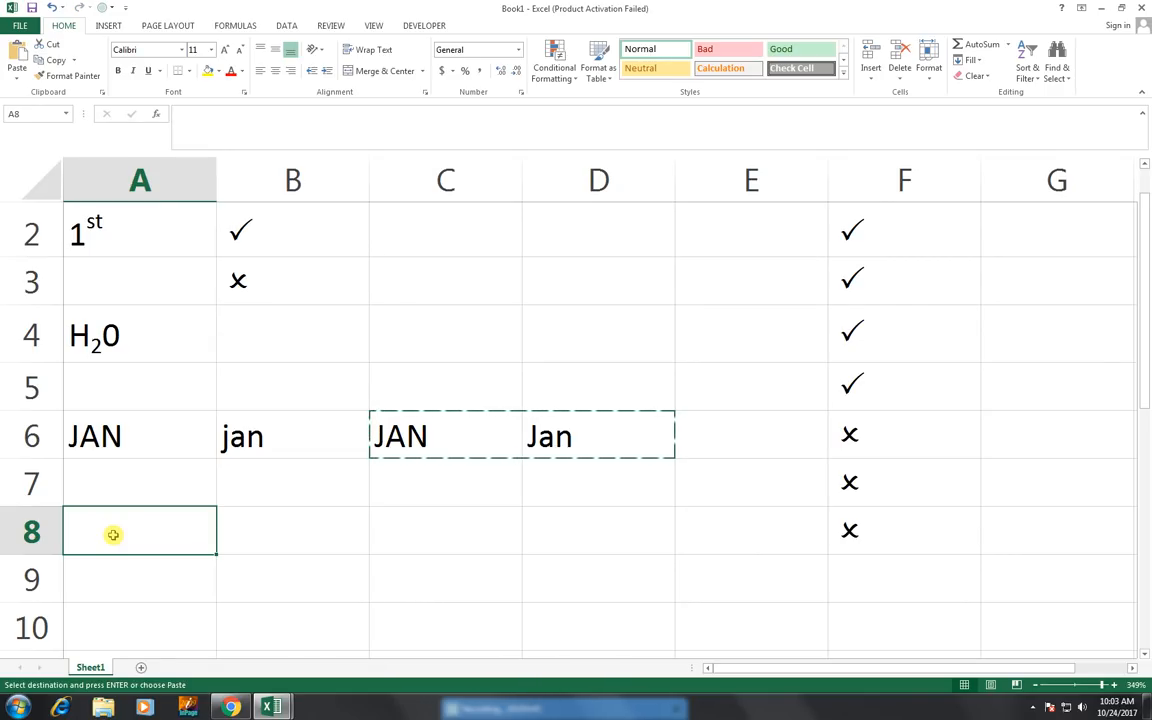
{"action": "key", "text": "Down"}
{"action": "key", "text": "Down"}
{"action": "key", "text": "Down"}
{"action": "key", "text": "Up"}
{"action": "key", "text": "Up"}
{"action": "key", "text": "Up"}
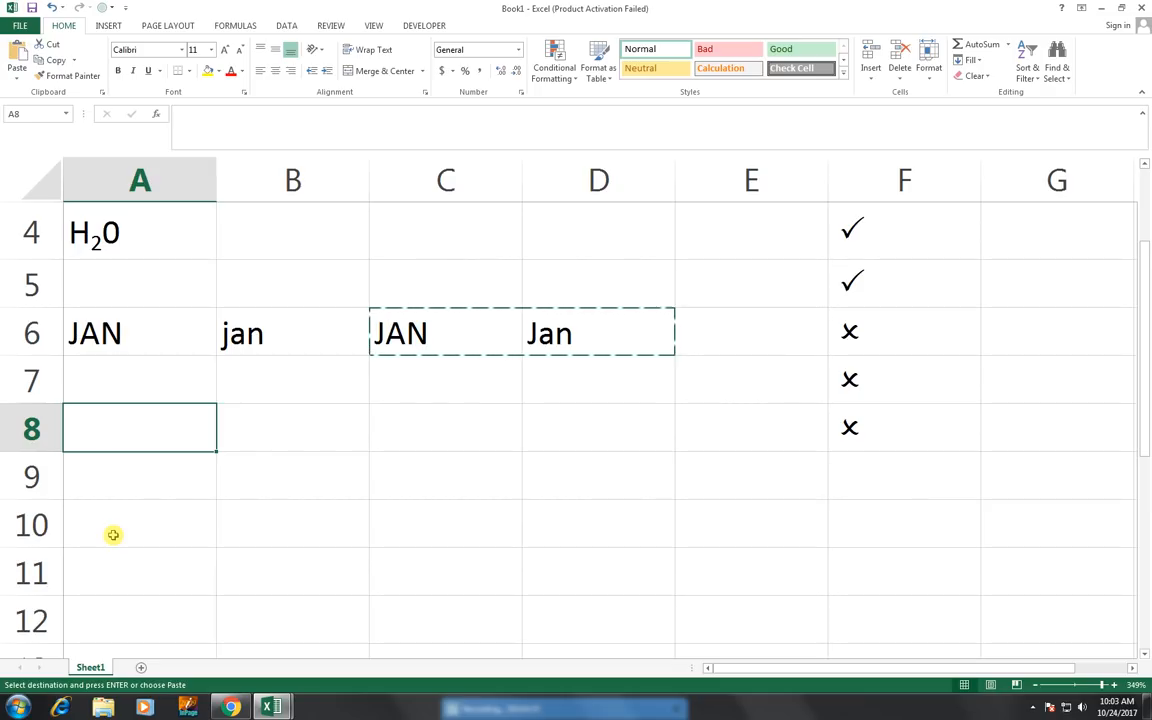
{"action": "type", "text": "45"}
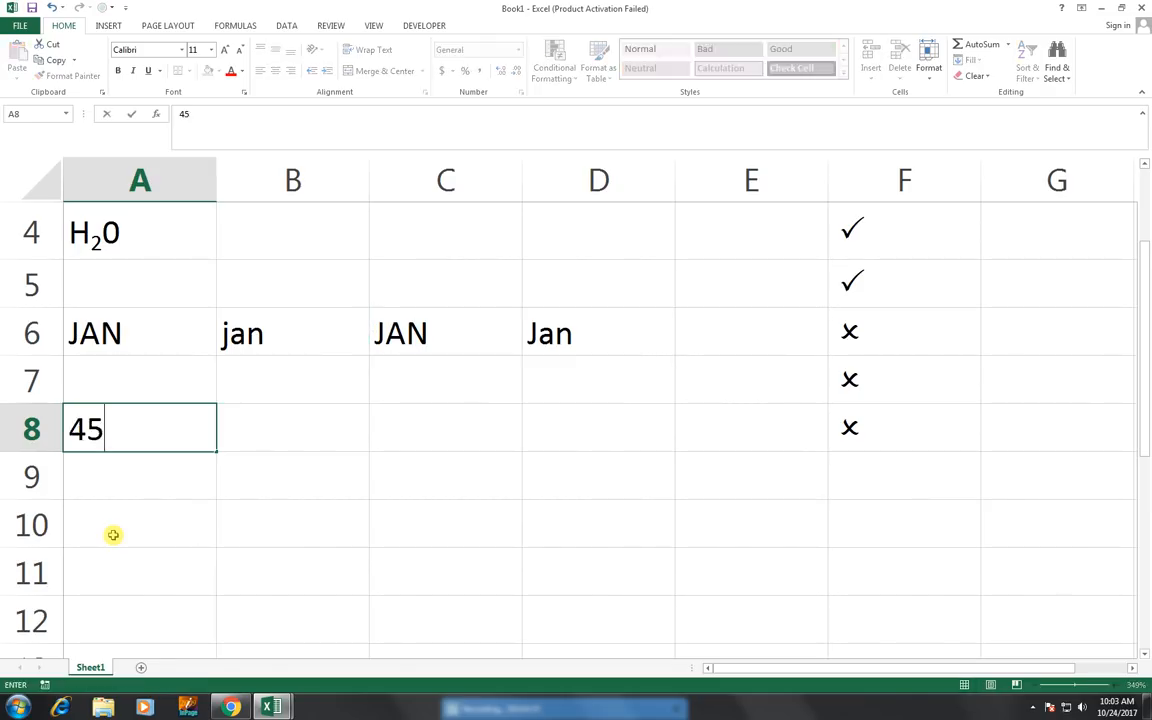
{"action": "key", "text": "Return"}
{"action": "type", "text": "65"}
{"action": "key", "text": "Return"}
{"action": "type", "text": "98"}
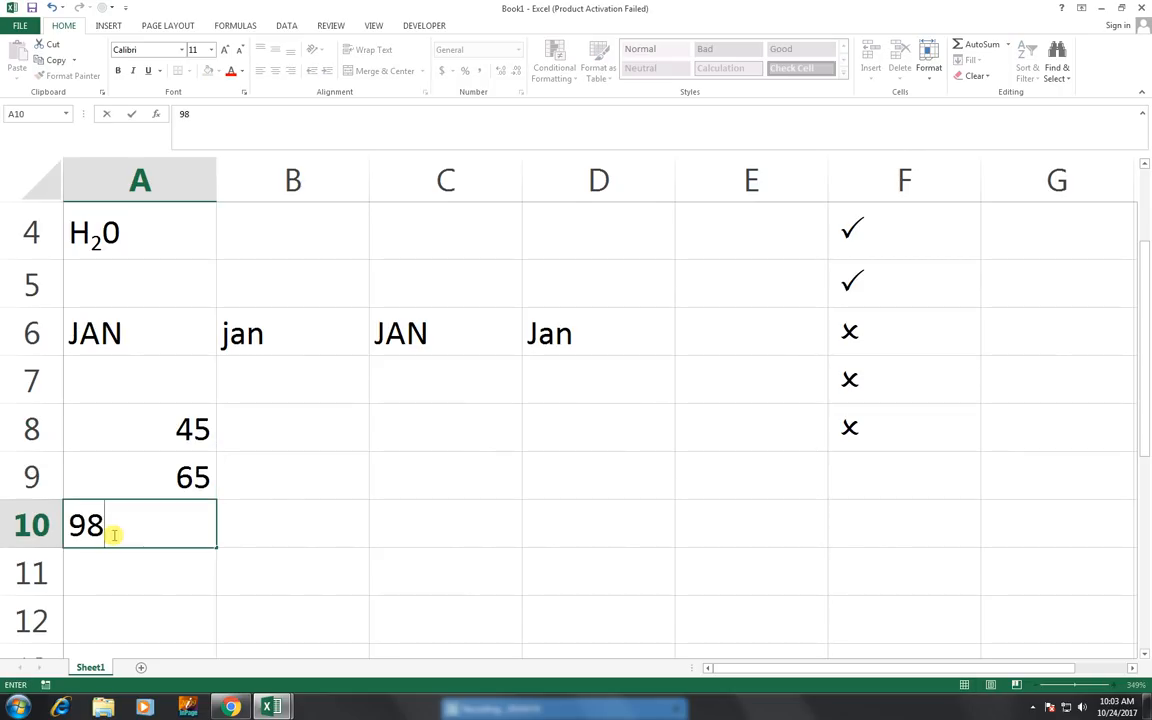
{"action": "key", "text": "Return"}
{"action": "type", "text": "65"}
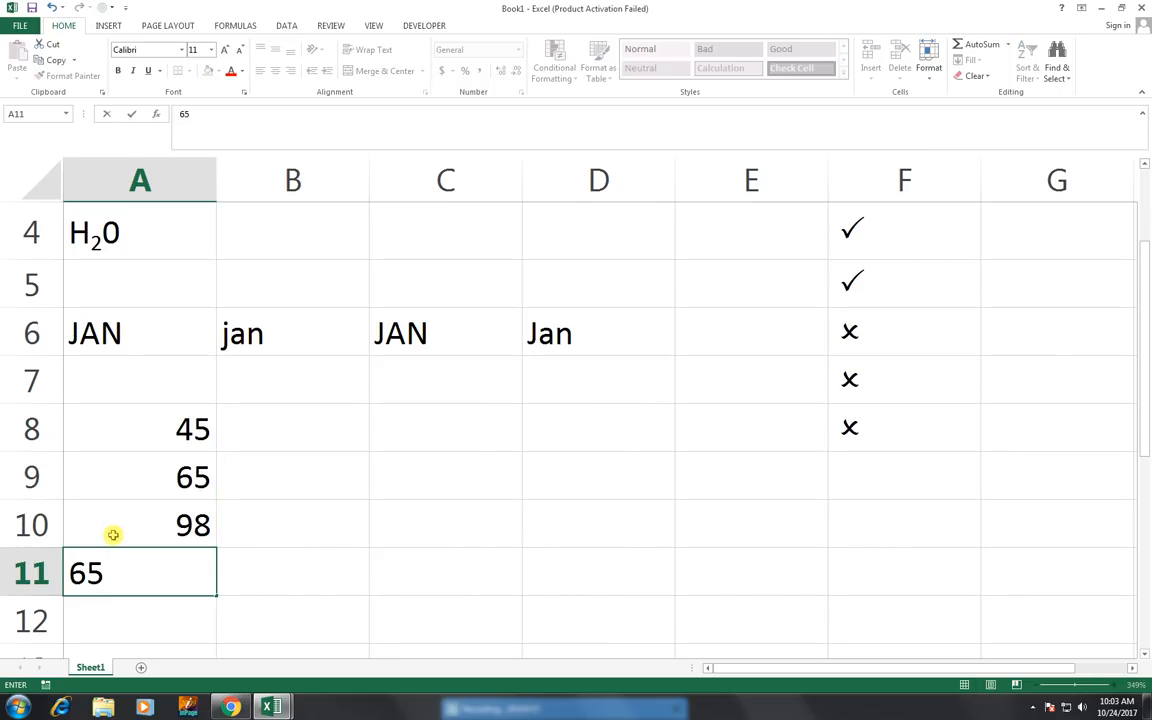
{"action": "key", "text": "Right"}
Total the numbers in A8:A11 with a SUM formula in A12
{"action": "key", "text": "Up"}
{"action": "key", "text": "Up"}
{"action": "key", "text": "Up"}
{"action": "key", "text": "Left"}
{"action": "key", "text": "Down"}
{"action": "key", "text": "Down"}
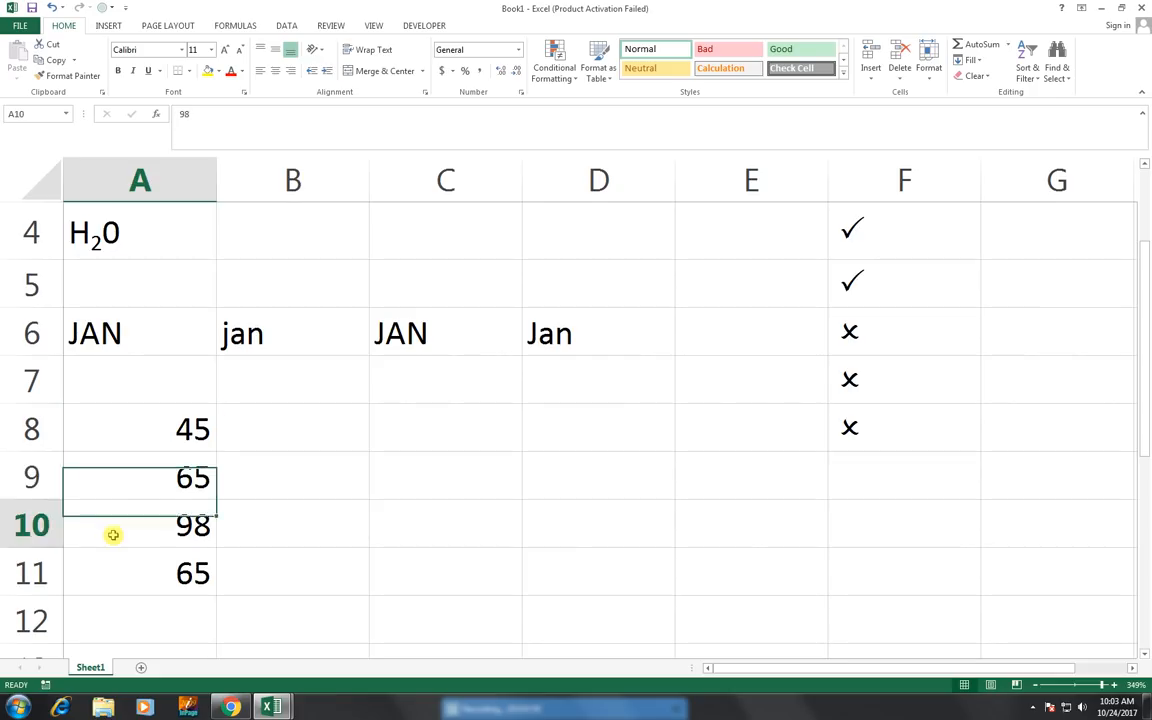
{"action": "key", "text": "Down"}
{"action": "key", "text": "Down"}
{"action": "key", "text": "Down"}
{"action": "key", "text": "Up"}
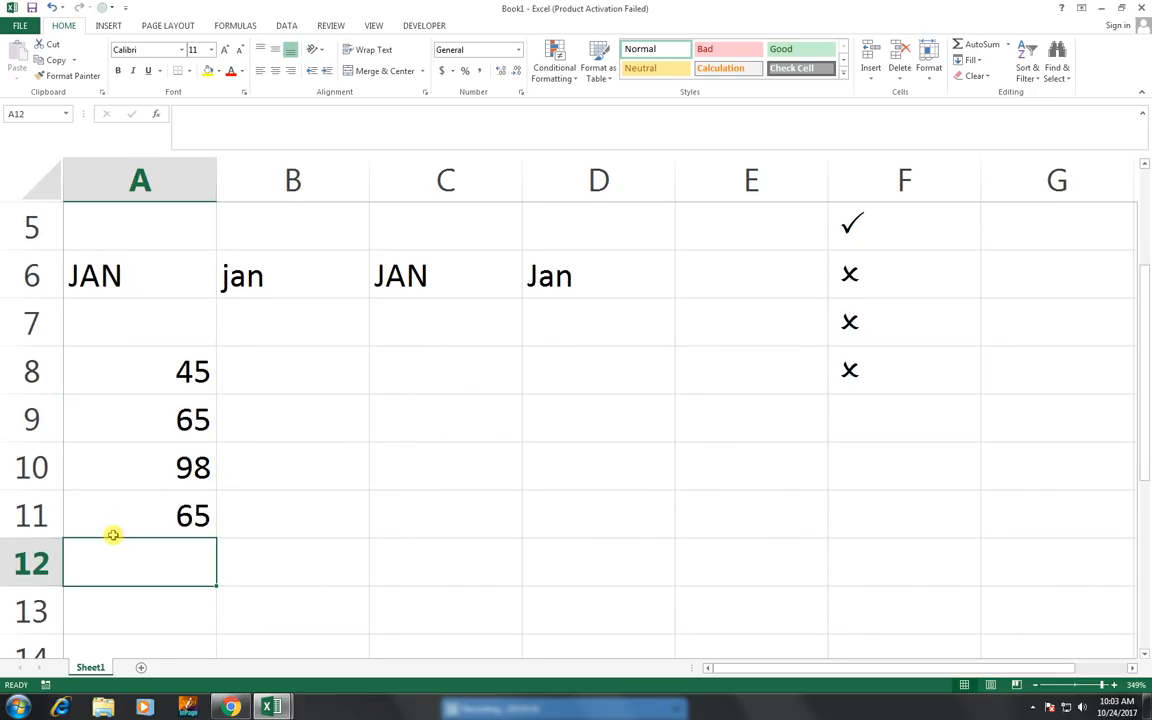
{"action": "type", "text": "=SUM("}
{"action": "key", "text": "Up"}
{"action": "key", "text": "Up"}
{"action": "key", "text": "Up"}
{"action": "key", "text": "Up"}
{"action": "key", "text": "shift+Down"}
{"action": "key", "text": "shift+Down"}
{"action": "key", "text": "shift+Down"}
{"action": "key", "text": "shift+Down"}
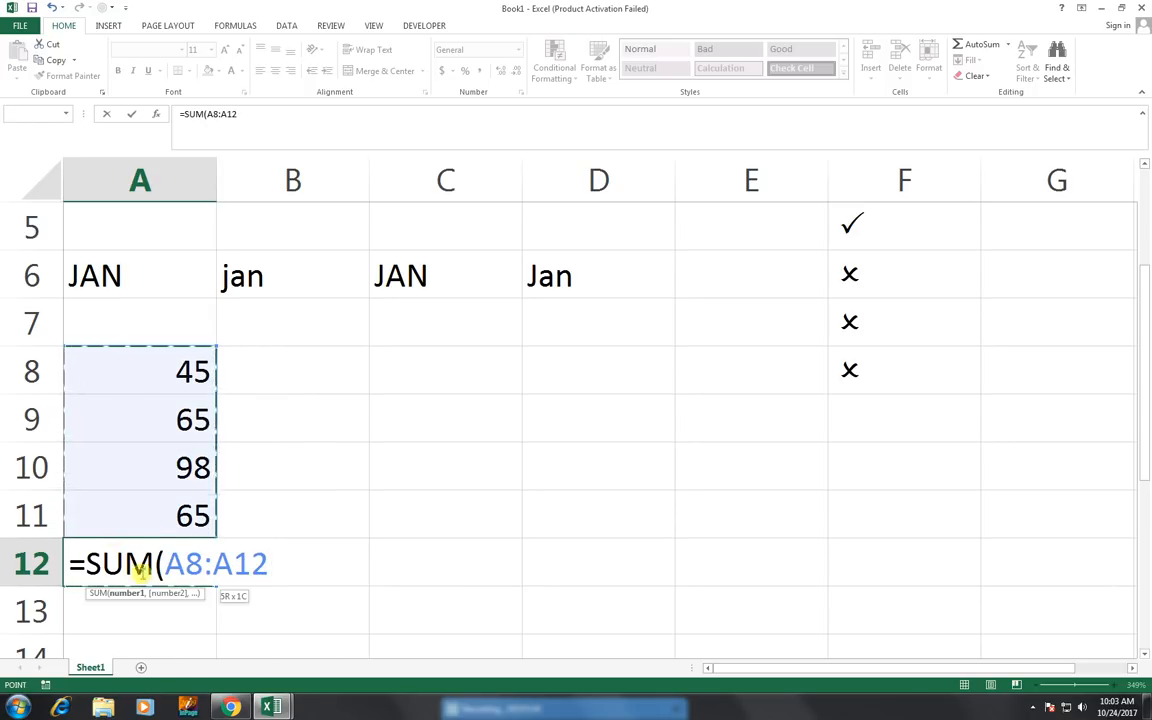
{"action": "left_click_drag", "start_coordinate": [131, 366], "coordinate": [143, 528]}
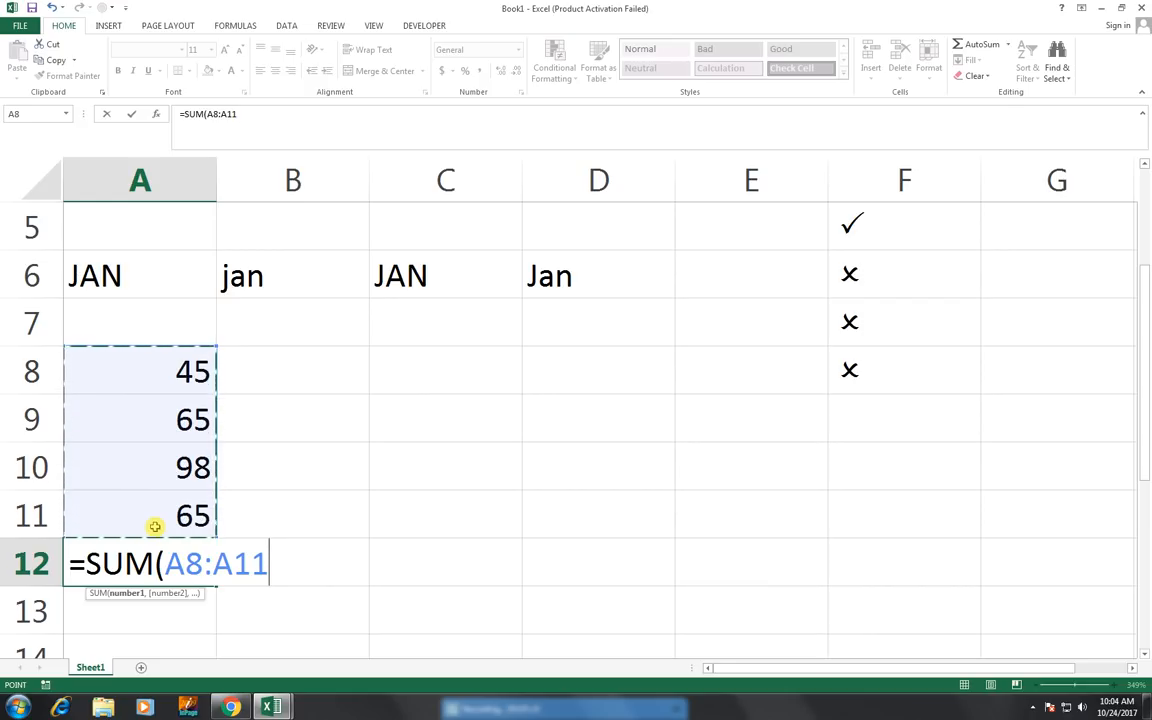
{"action": "type", "text": ")"}
{"action": "key", "text": "Return"}
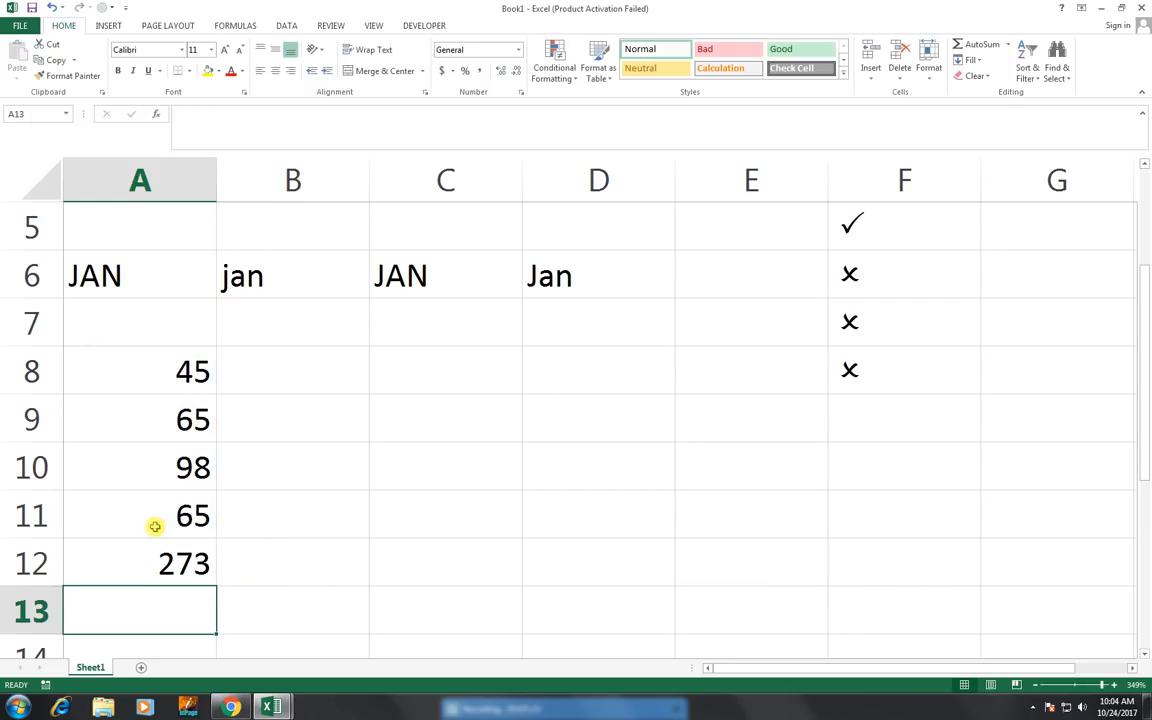
Enter a COUNTIF formula in B8 that counts how often the value of A8 occurs in A8:A11
{"action": "key", "text": "Up"}
{"action": "key", "text": "Right"}
{"action": "key", "text": "Up"}
{"action": "key", "text": "Up"}
{"action": "key", "text": "Up"}
{"action": "key", "text": "Up"}
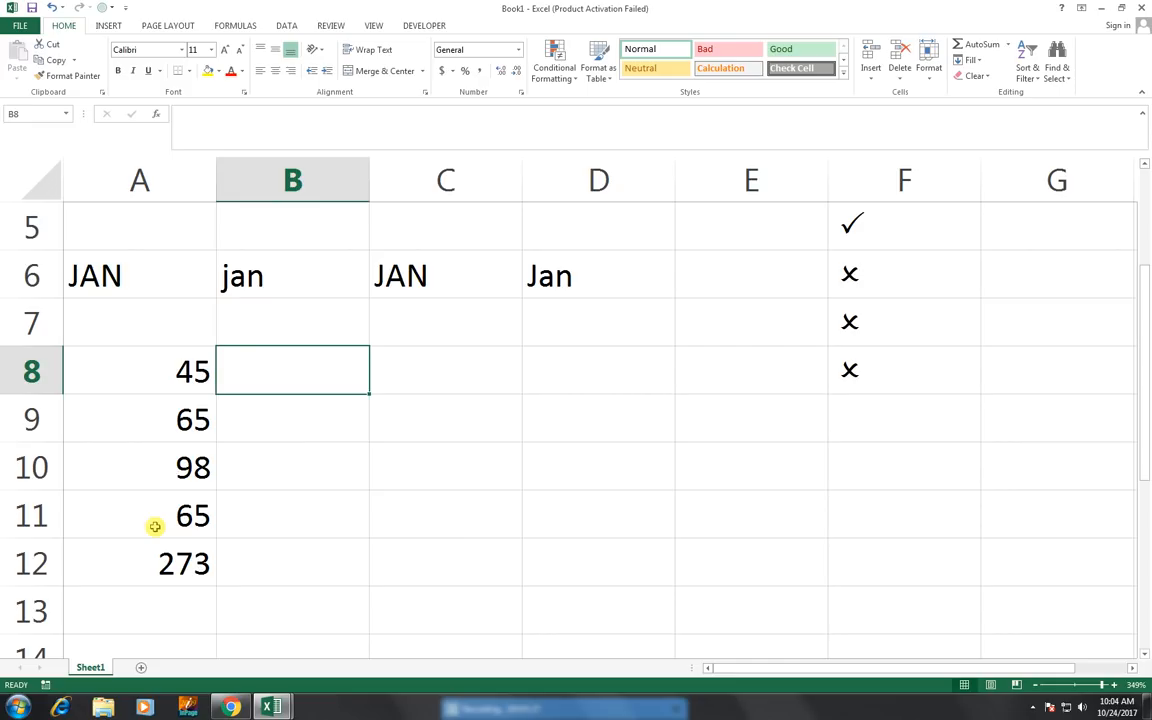
{"action": "key", "text": "Right"}
{"action": "key", "text": "Left"}
{"action": "type", "text": "=count"}
{"action": "key", "text": "Down"}
{"action": "key", "text": "Down"}
{"action": "key", "text": "Down"}
{"action": "key", "text": "Tab"}
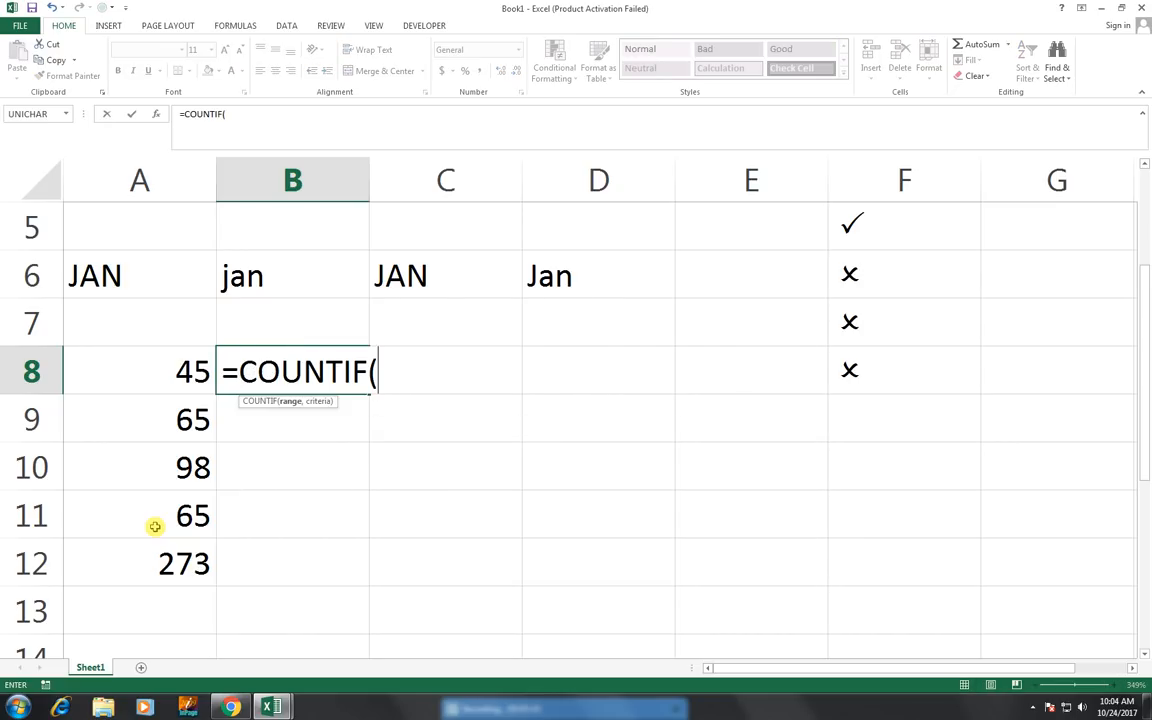
{"action": "key", "text": "Left"}
{"action": "key", "text": "shift+Down"}
{"action": "key", "text": "shift+Down"}
{"action": "key", "text": "shift+Down"}
{"action": "key", "text": "shift+Down"}
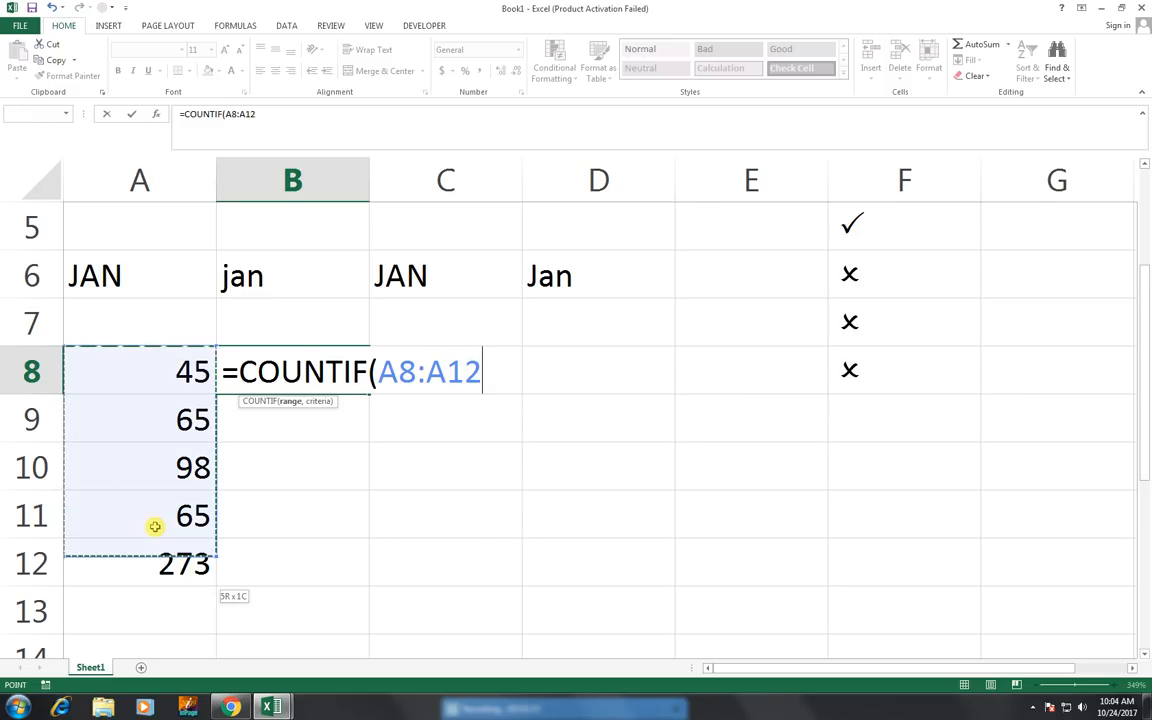
{"action": "key", "text": "shift+Up"}
{"action": "type", "text": ","}
{"action": "key", "text": "Left"}
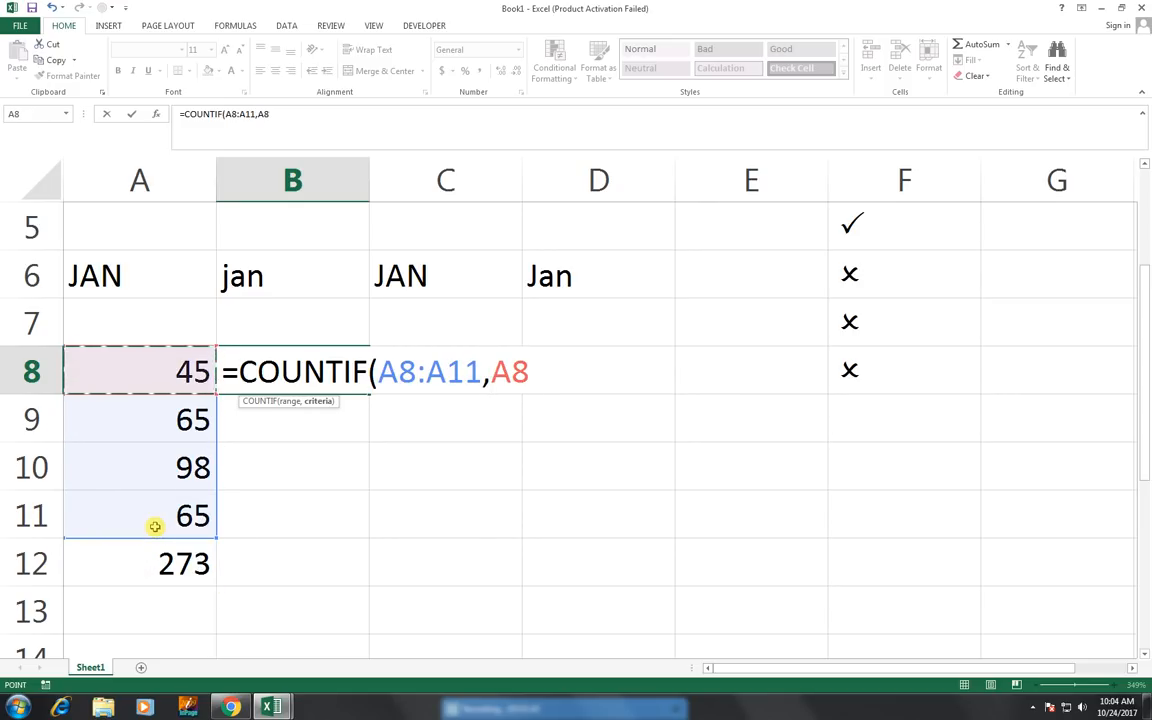
{"action": "type", "text": ")"}
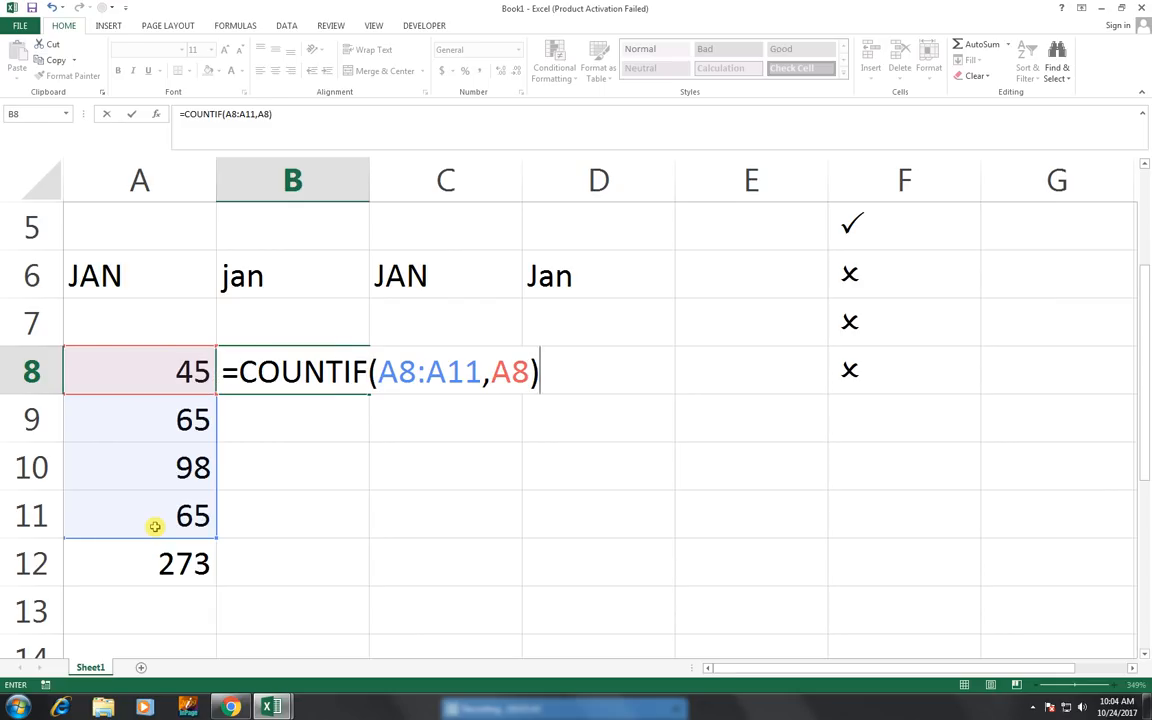
{"action": "key", "text": "Return"}
{"action": "key", "text": "Up"}
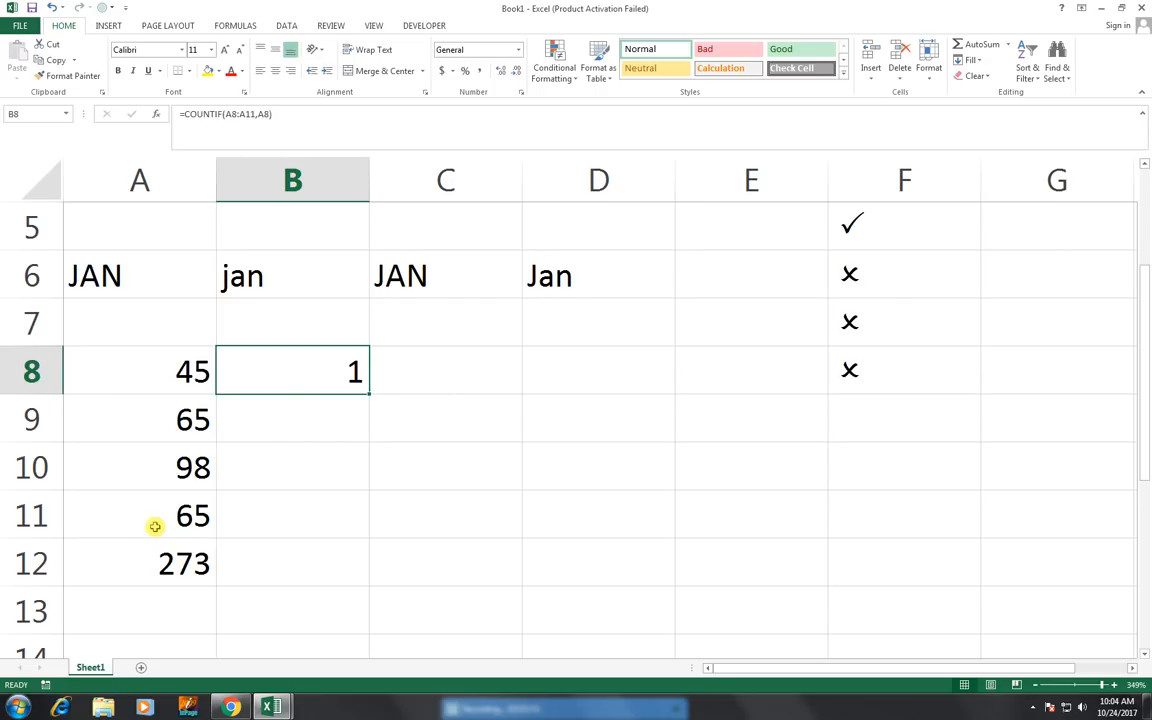
Change the number in A10 to 45 to test the COUNTIF formula
{"action": "key", "text": "Left"}
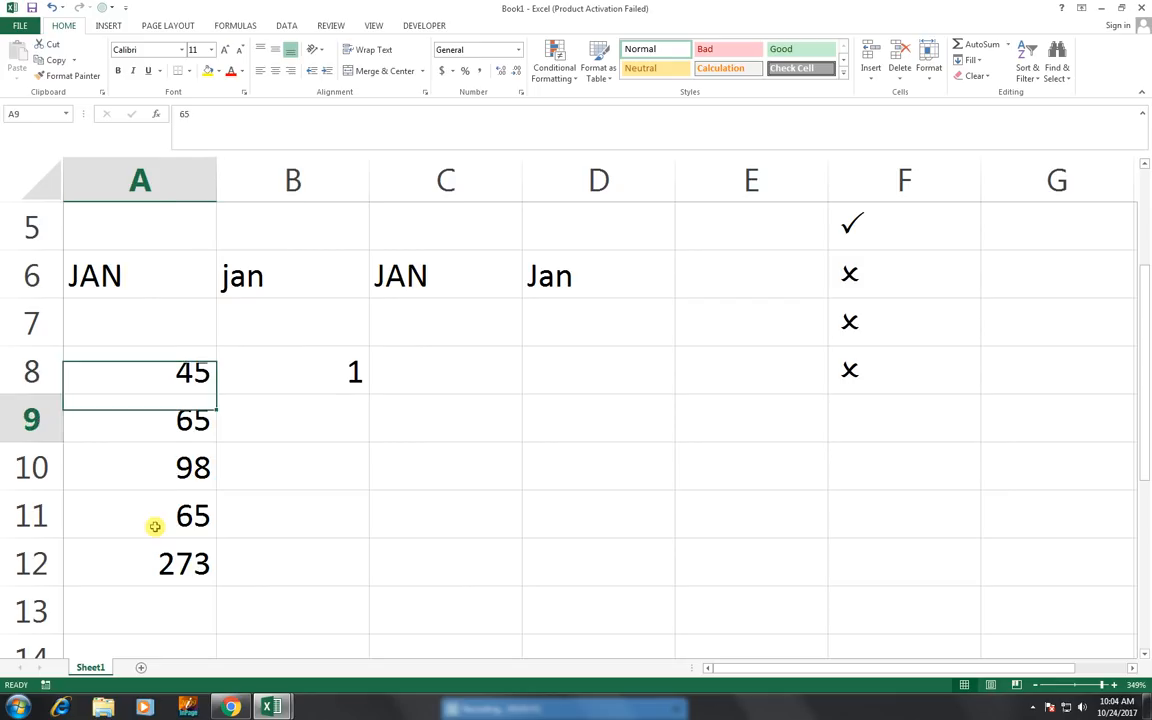
{"action": "key", "text": "Down"}
{"action": "key", "text": "Down"}
{"action": "type", "text": "456"}
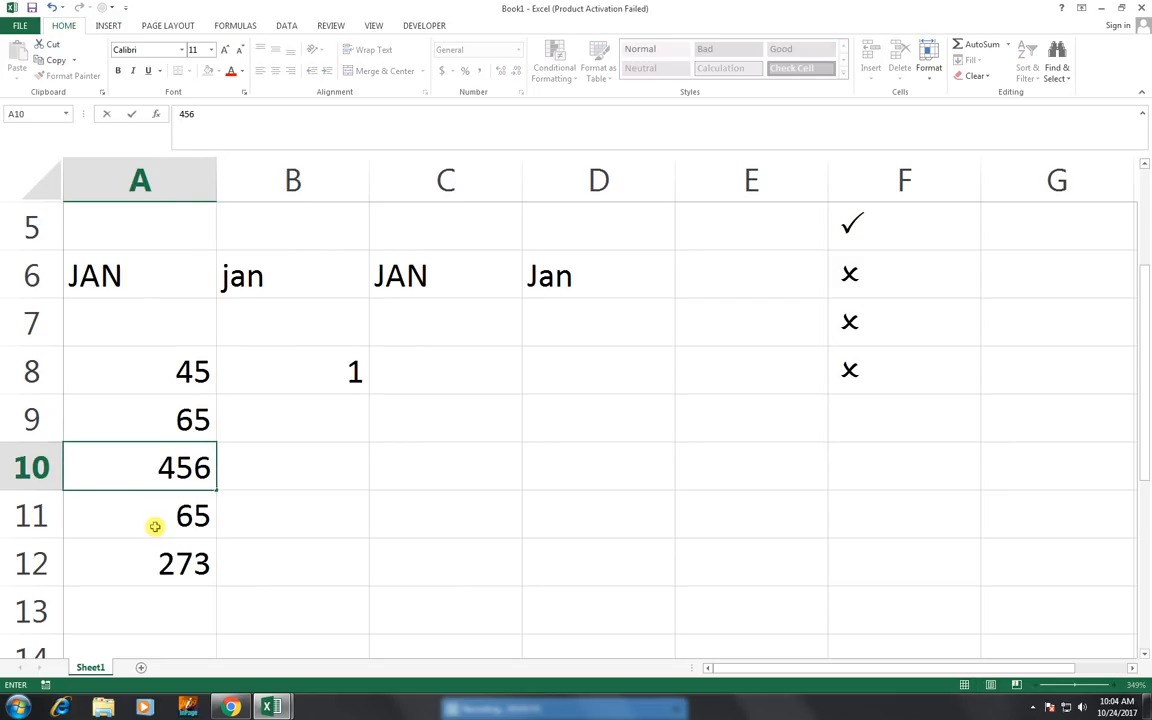
{"action": "key", "text": "BackSpace"}
{"action": "key", "text": "Return"}
Label the columns above the numbers with "sum" in A7 and "countif" in B7
{"action": "key", "text": "Up"}
{"action": "key", "text": "Up"}
{"action": "key", "text": "Up"}
{"action": "key", "text": "Up"}
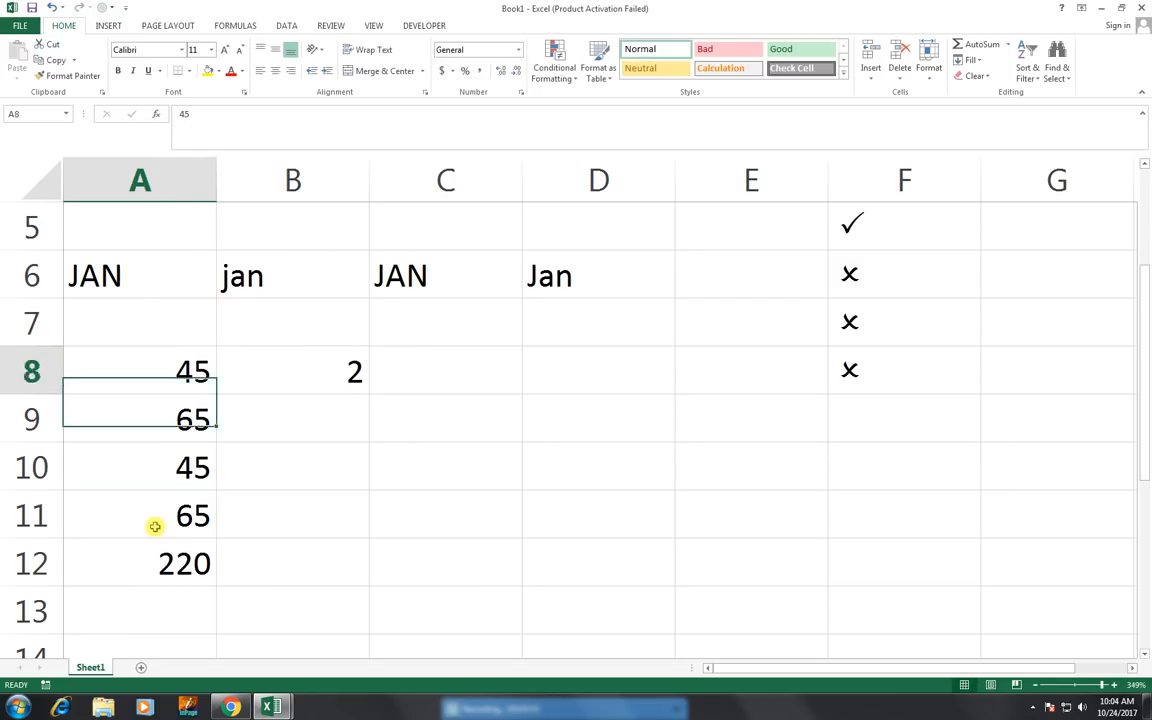
{"action": "type", "text": "sum"}
{"action": "key", "text": "Tab"}
{"action": "type", "text": "countif"}
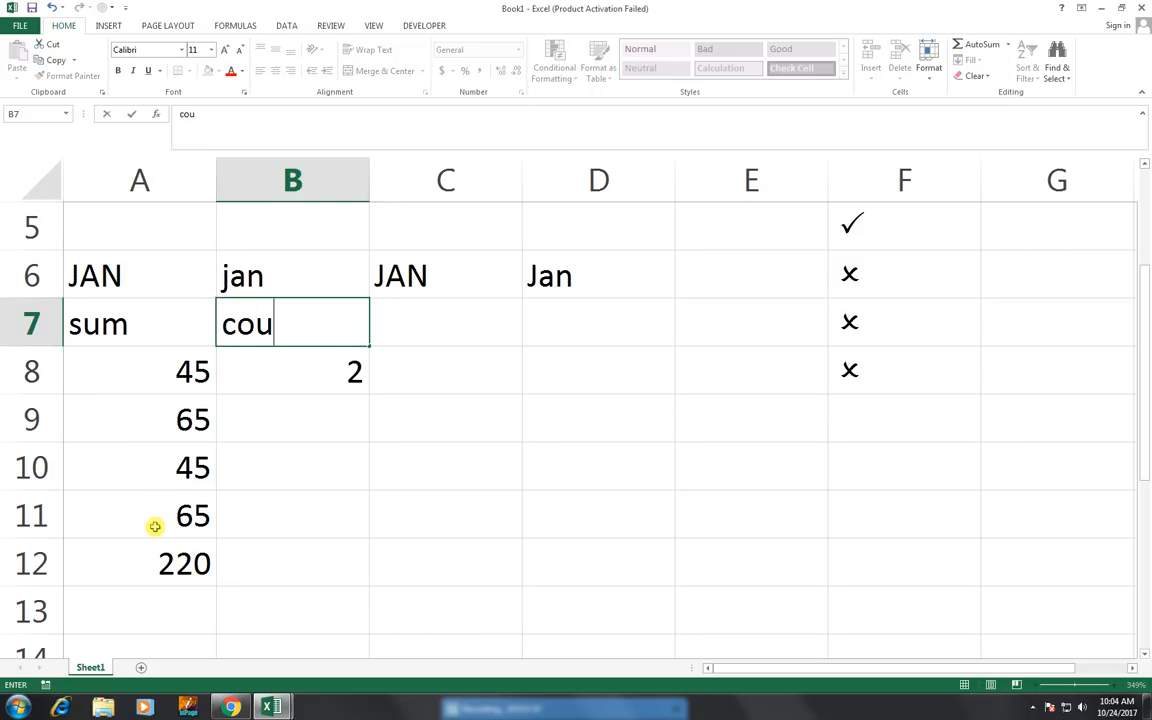
{"action": "key", "text": "Tab"}
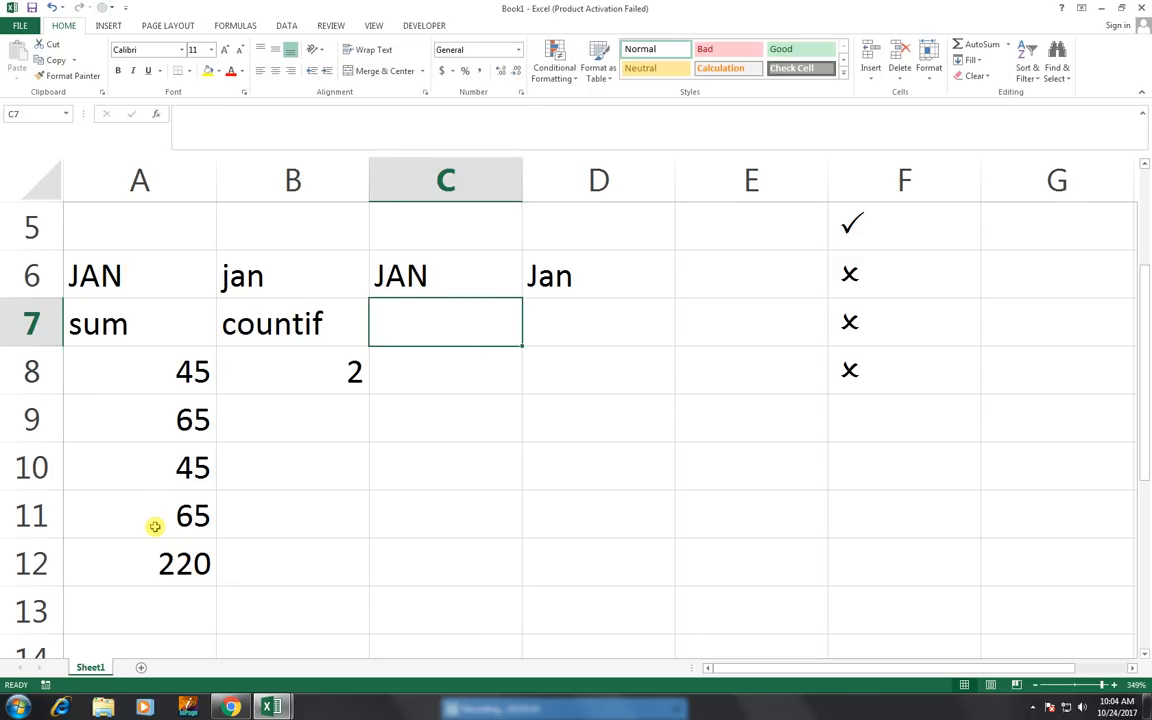
Copy the "countif" label from B7 into C7 by filling right
{"action": "key", "text": "Up"}
{"action": "key", "text": "Down"}
{"action": "key", "text": "Down"}
{"action": "key", "text": "Up"}
{"action": "key", "text": "Left"}
{"action": "key", "text": "shift+Right"}
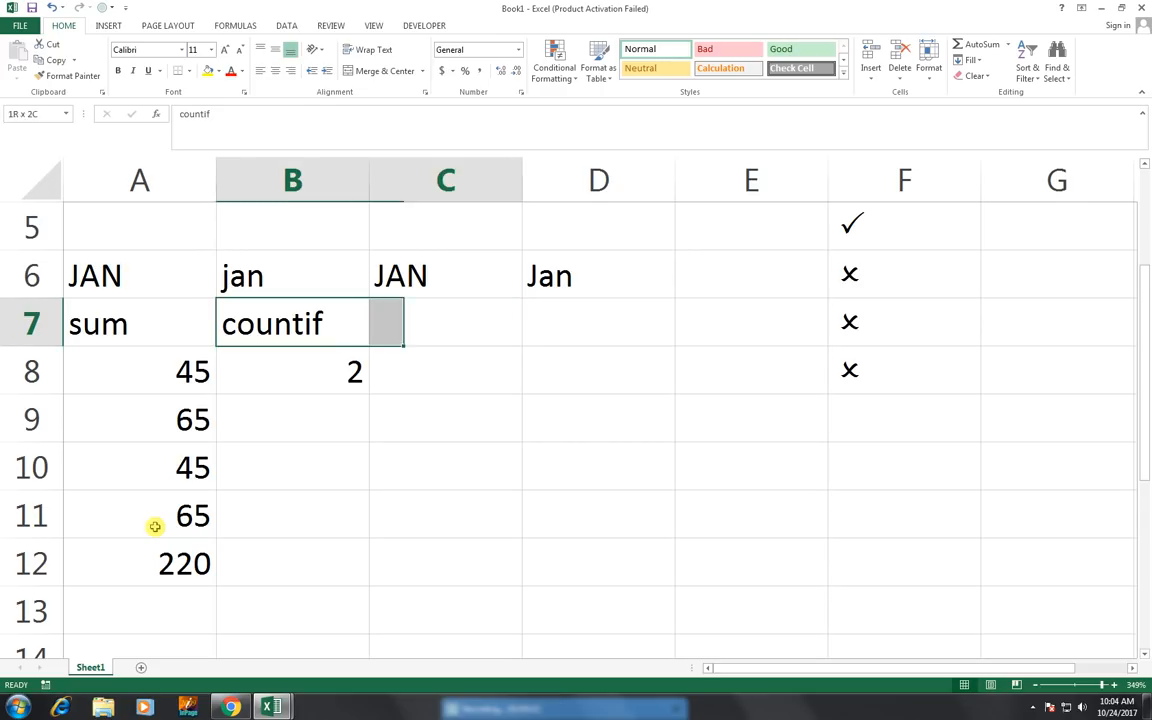
{"action": "key", "text": "ctrl+r"}
Enter =COUNTIF(A6:D6,C6) in C8 to count how often the text of C6 occurs in row 6
{"action": "key", "text": "Down"}
{"action": "key", "text": "Right"}
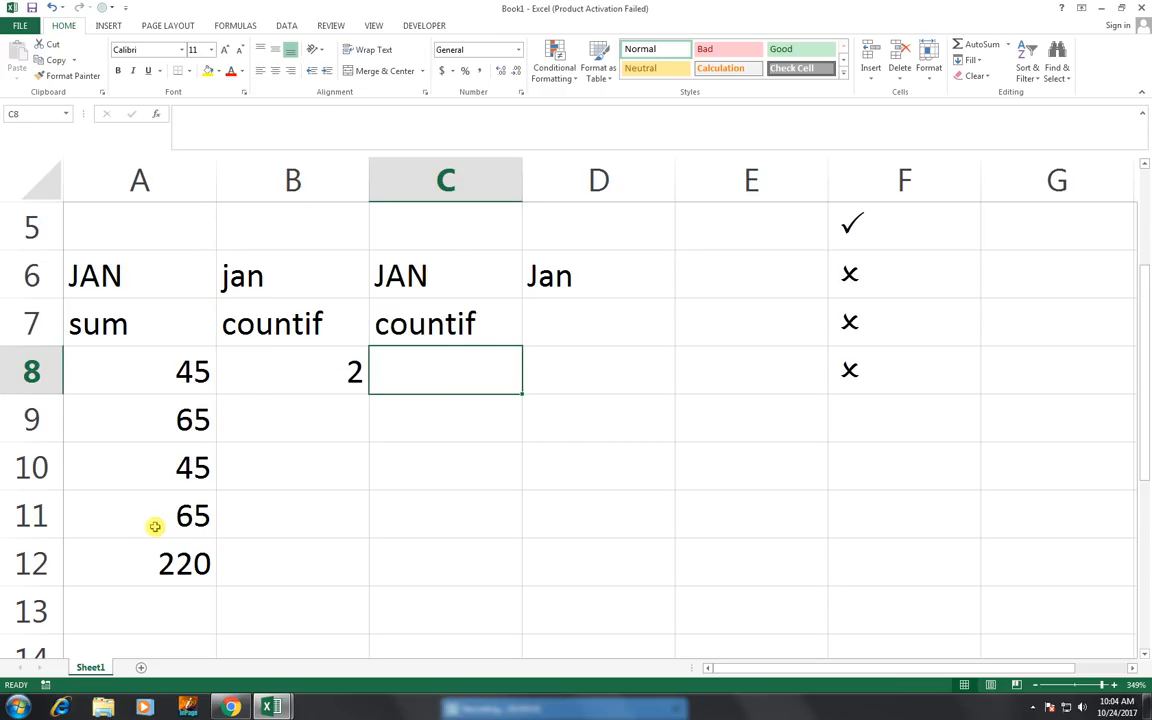
{"action": "type", "text": "=countif("}
{"action": "key", "text": "Up"}
{"action": "key", "text": "Up"}
{"action": "key", "text": "Up"}
{"action": "key", "text": "Down"}
{"action": "key", "text": "Left"}
{"action": "key", "text": "Left"}
{"action": "key", "text": "shift+Right"}
{"action": "key", "text": "shift+Right"}
{"action": "key", "text": "shift+Right"}
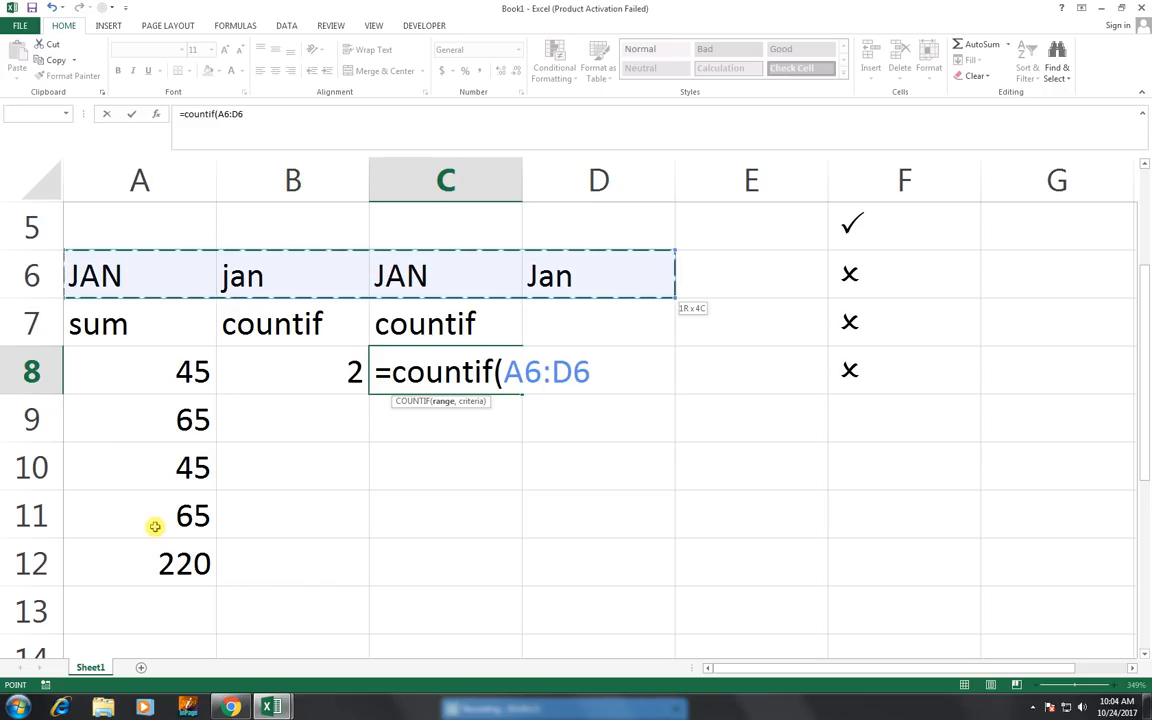
{"action": "key", "text": "shift+Left"}
{"action": "key", "text": "shift+Left"}
{"action": "key", "text": "shift+Left"}
{"action": "key", "text": "shift+Right"}
{"action": "key", "text": "shift+Right"}
{"action": "key", "text": "shift+Right"}
{"action": "type", "text": ","}
{"action": "key", "text": "Up"}
{"action": "key", "text": "Up"}
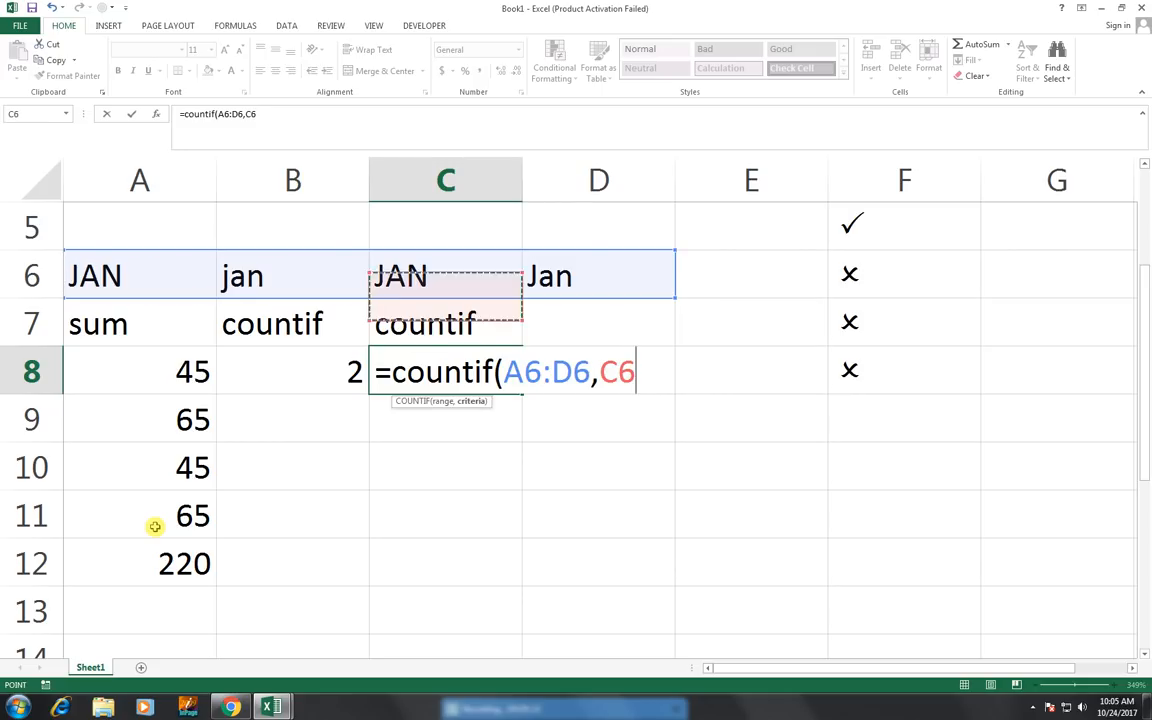
{"action": "type", "text": ")"}
{"action": "key", "text": "Return"}
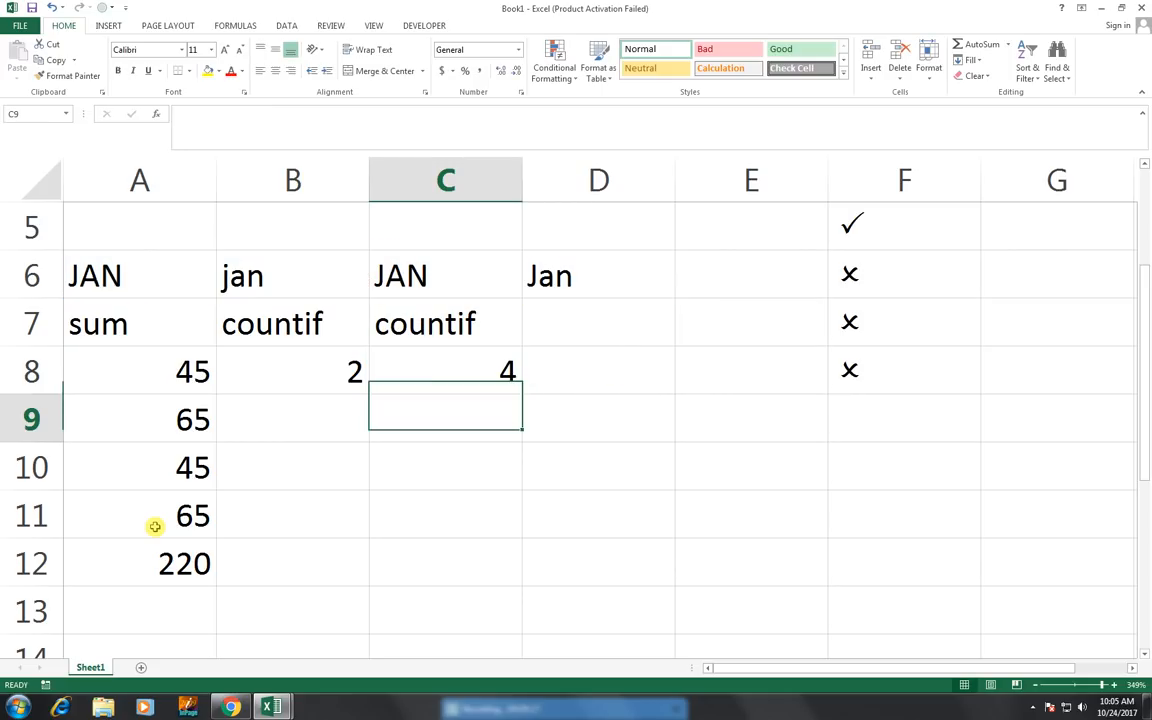
Replace the text in C6 with "feb" to test the text count
{"action": "key", "text": "Up"}
{"action": "key", "text": "Up"}
{"action": "key", "text": "Up"}
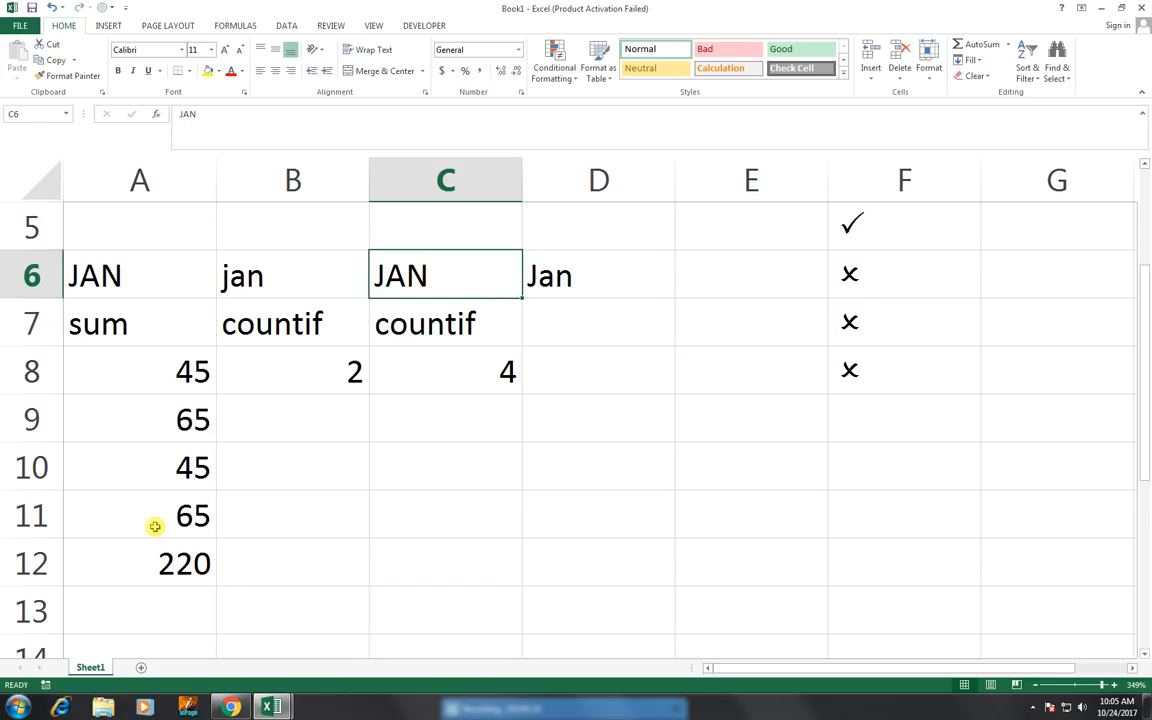
{"action": "type", "text": "feb"}
{"action": "key", "text": "Return"}
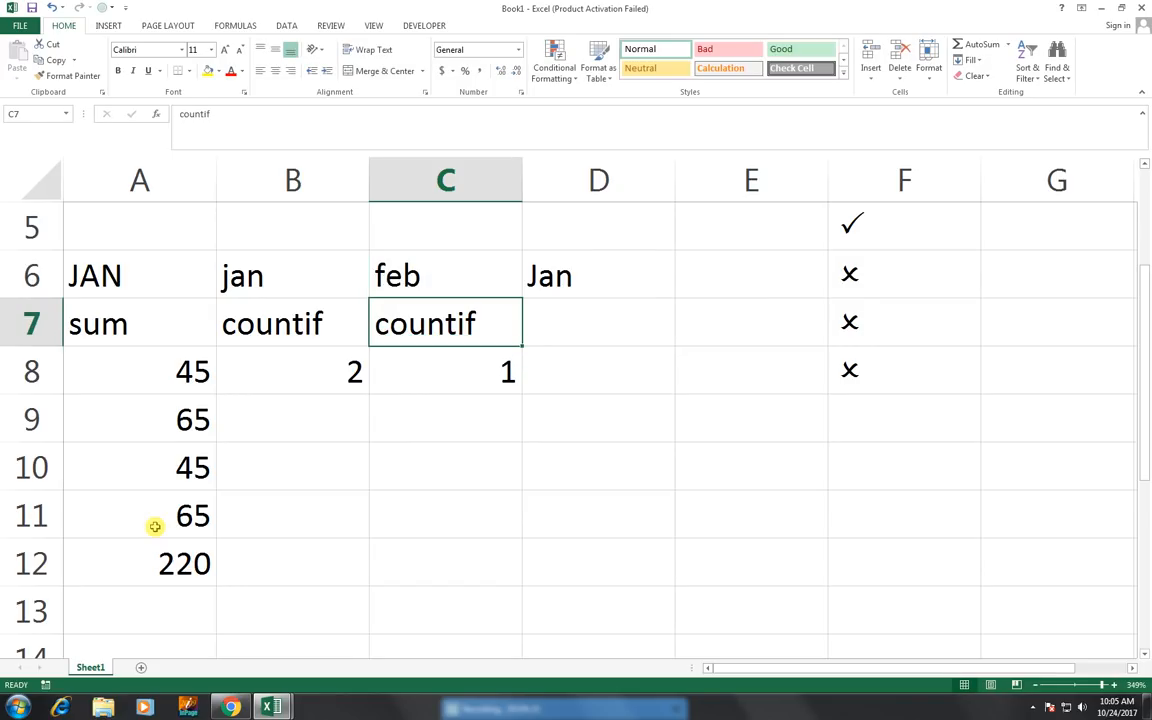
Check the COUNTIF formula in C8 and replace the text in A6 with "feb"
{"action": "key", "text": "Up"}
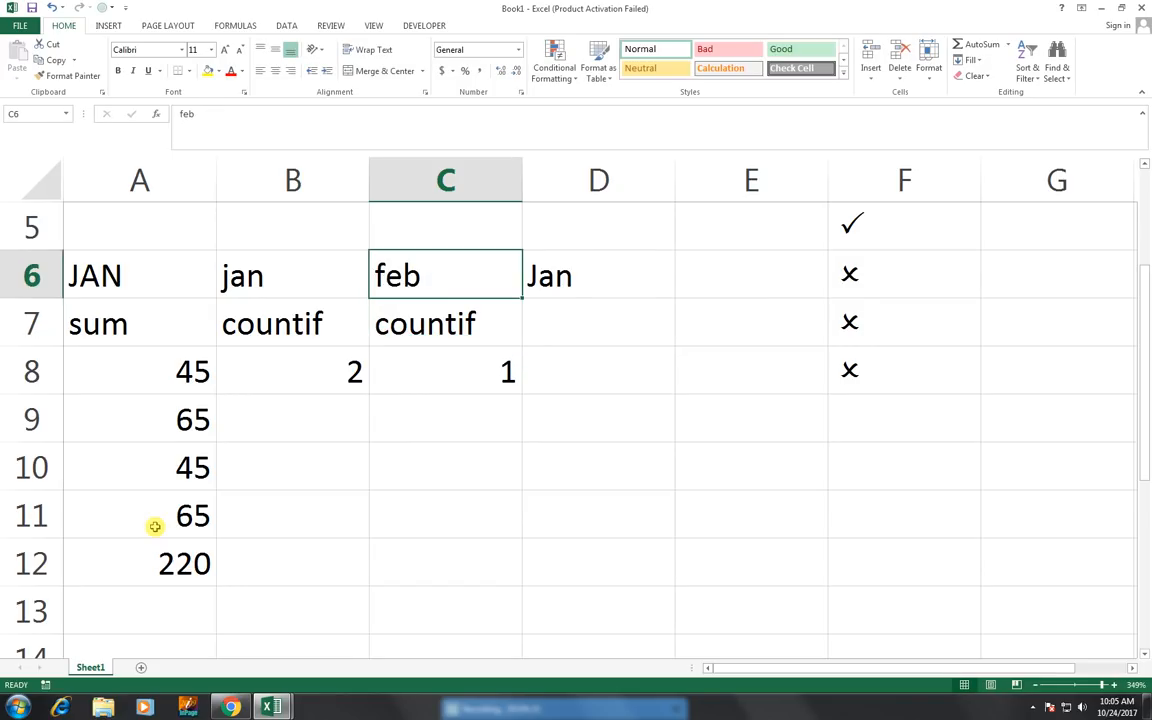
{"action": "key", "text": "Down"}
{"action": "key", "text": "Down"}
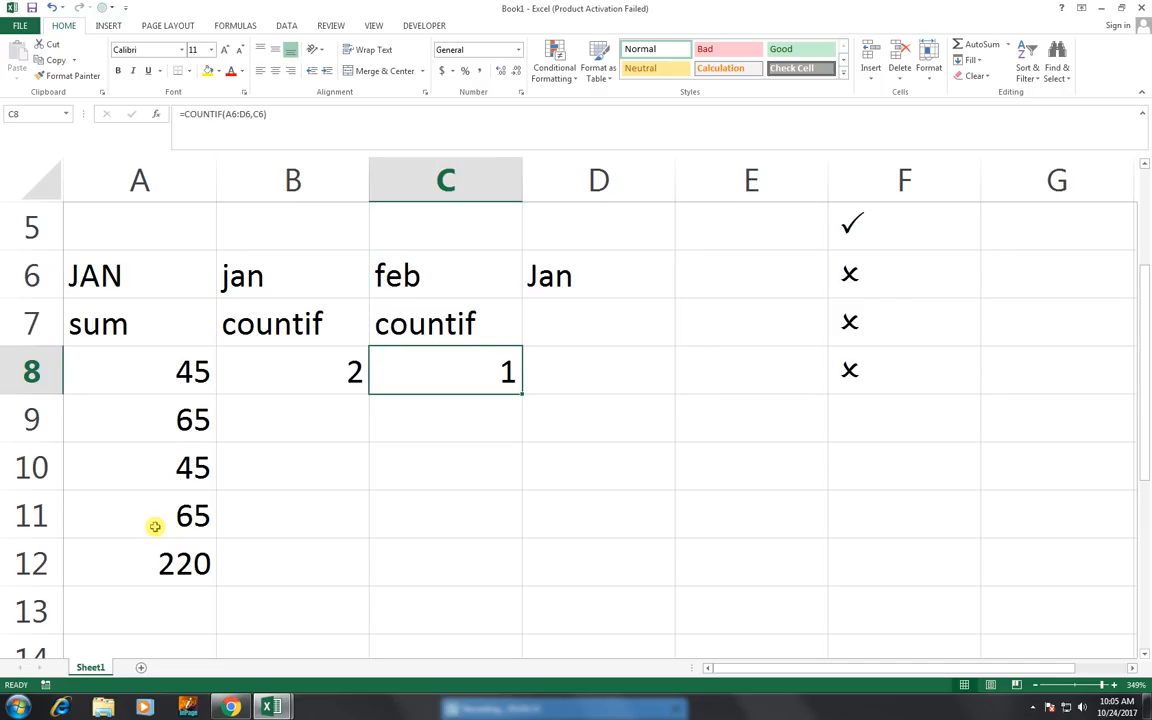
{"action": "key", "text": "Up"}
{"action": "key", "text": "Up"}
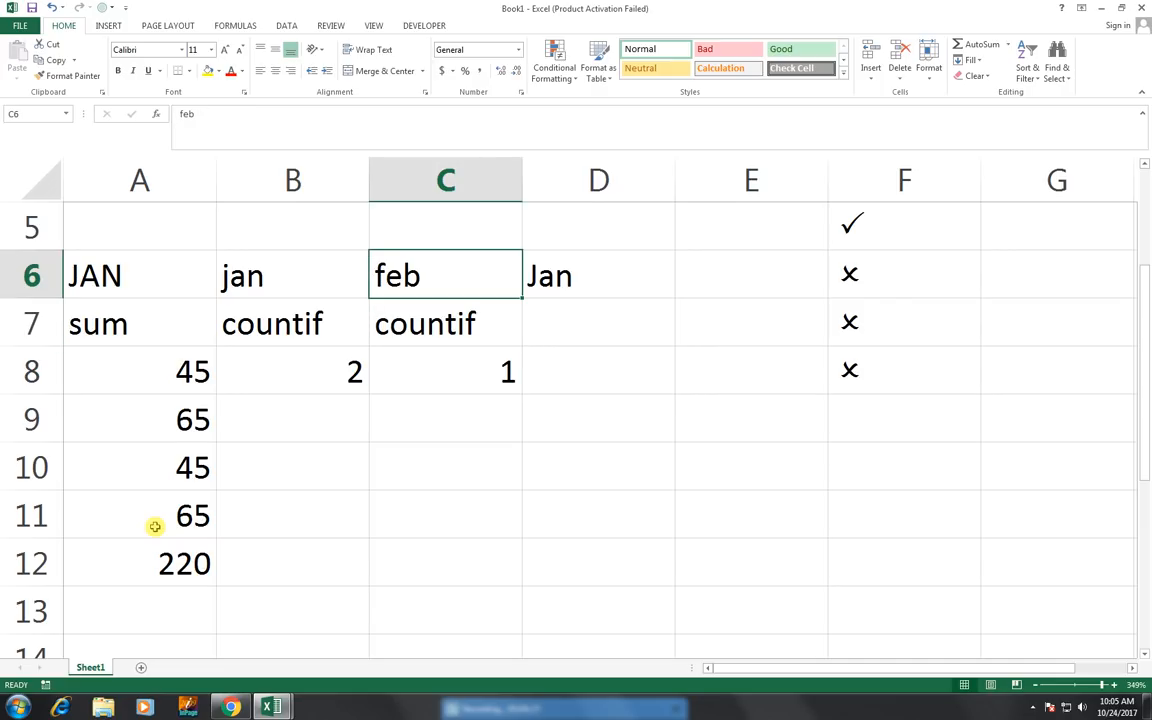
{"action": "key", "text": "Left"}
{"action": "key", "text": "Left"}
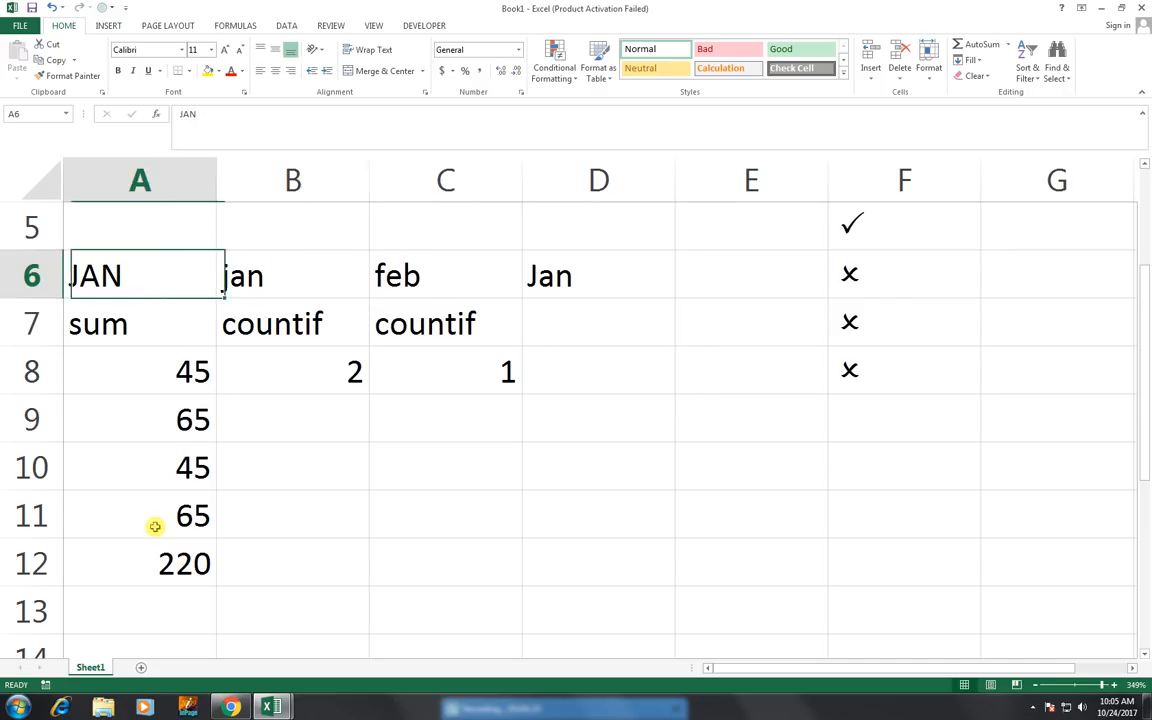
{"action": "type", "text": "feb"}
{"action": "key", "text": "Return"}
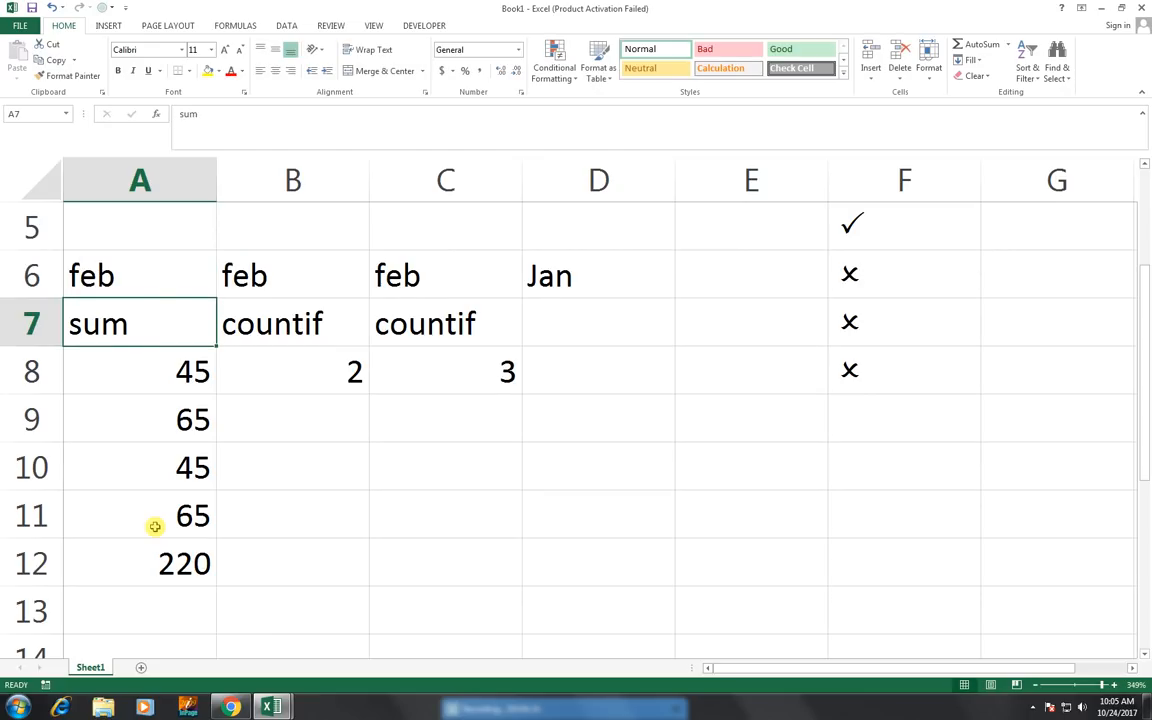
{"action": "key", "text": "Up"}
{"action": "key", "text": "Right"}
{"action": "key", "text": "Right"}
{"action": "key", "text": "Right"}
{"action": "key", "text": "Down"}
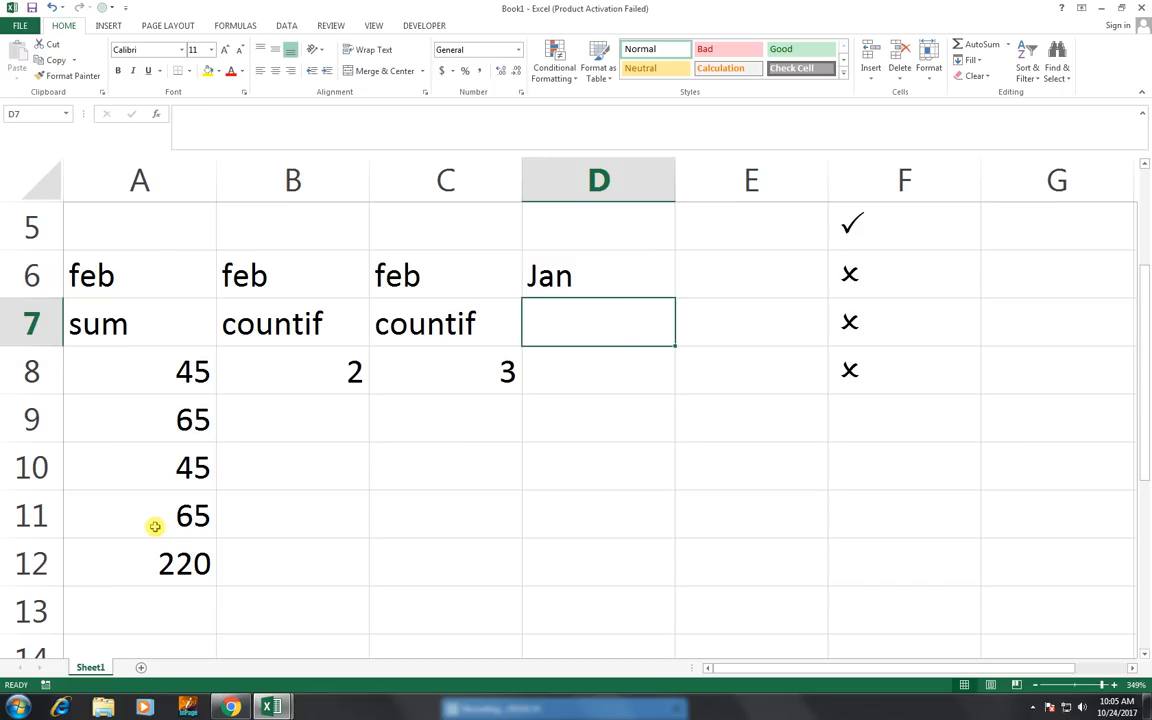
{"action": "key", "text": "Down"}
{"action": "key", "text": "Down"}
{"action": "key", "text": "Down"}
{"action": "key", "text": "Down"}
{"action": "key", "text": "Down"}
{"action": "key", "text": "Down"}
{"action": "key", "text": "Down"}
{"action": "key", "text": "Down"}
{"action": "key", "text": "Down"}
{"action": "key", "text": "Down"}
{"action": "key", "text": "Down"}
{"action": "key", "text": "Down"}
{"action": "key", "text": "Down"}
{"action": "key", "text": "Down"}
{"action": "key", "text": "Down"}
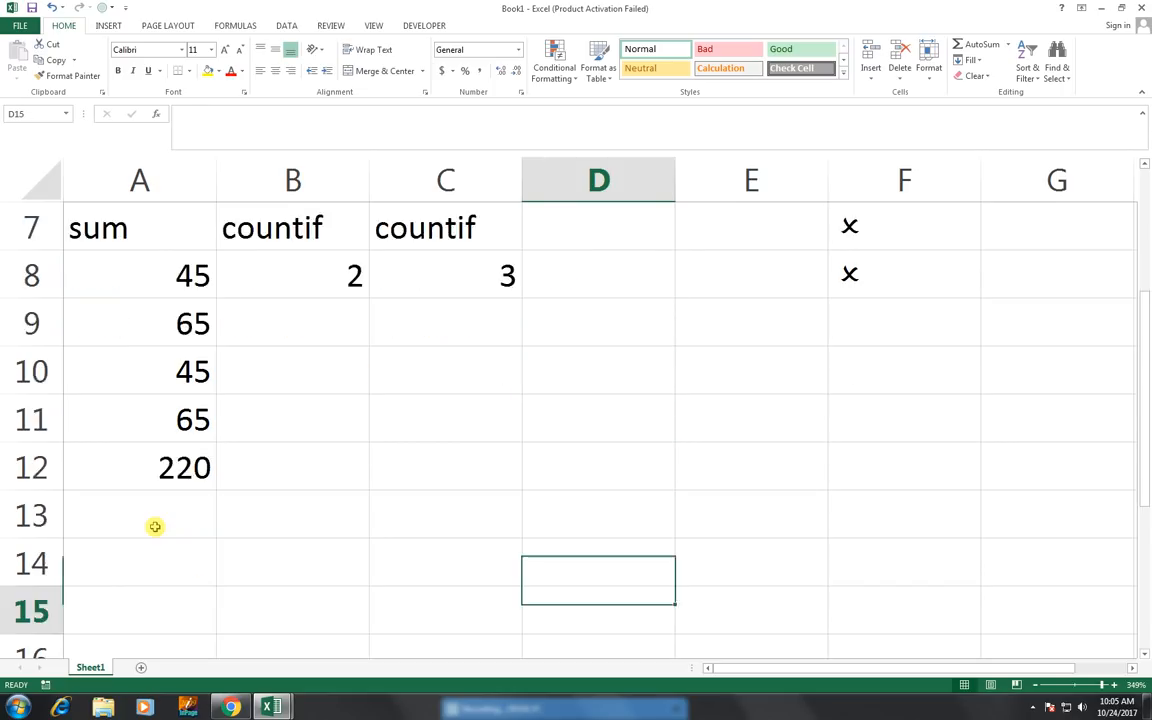
Enter the numbers 50, 87, 96, 5 and 6352 in cells A14 to A18
{"action": "key", "text": "Left"}
{"action": "key", "text": "Left"}
{"action": "key", "text": "Left"}
{"action": "key", "text": "Up"}
{"action": "key", "text": "Up"}
{"action": "key", "text": "Up"}
{"action": "key", "text": "Up"}
{"action": "key", "text": "Up"}
{"action": "key", "text": "Up"}
{"action": "key", "text": "Up"}
{"action": "key", "text": "Up"}
{"action": "key", "text": "Up"}
{"action": "key", "text": "Up"}
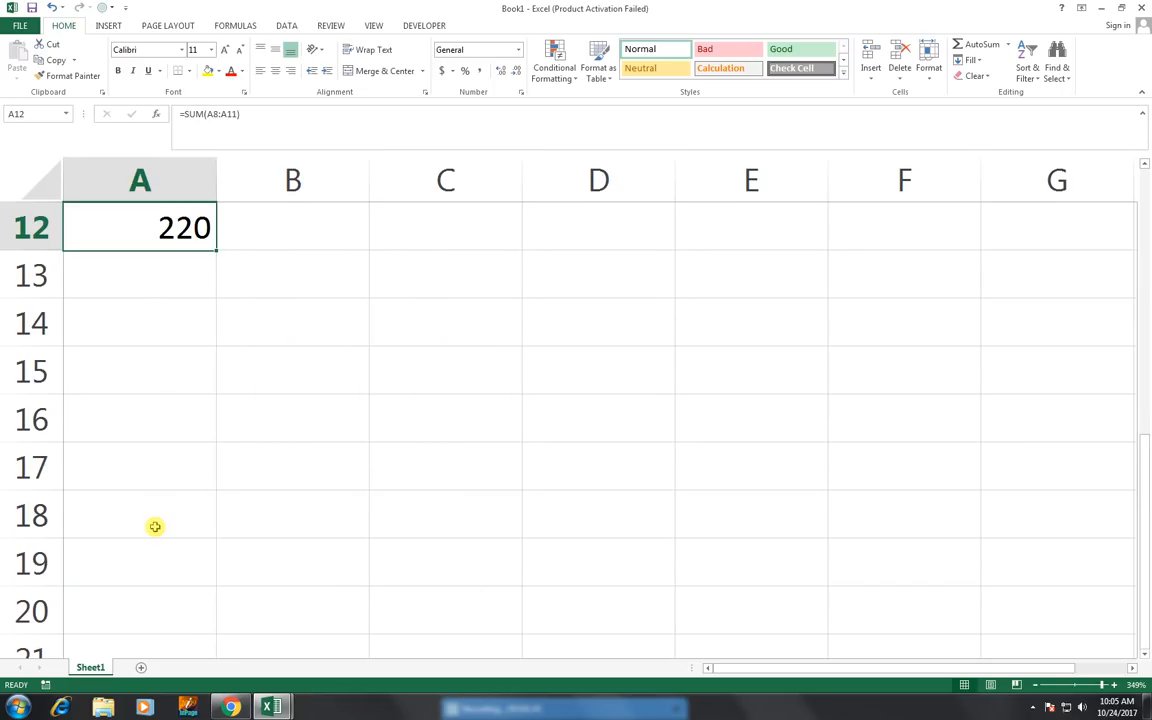
{"action": "key", "text": "Down"}
{"action": "key", "text": "Down"}
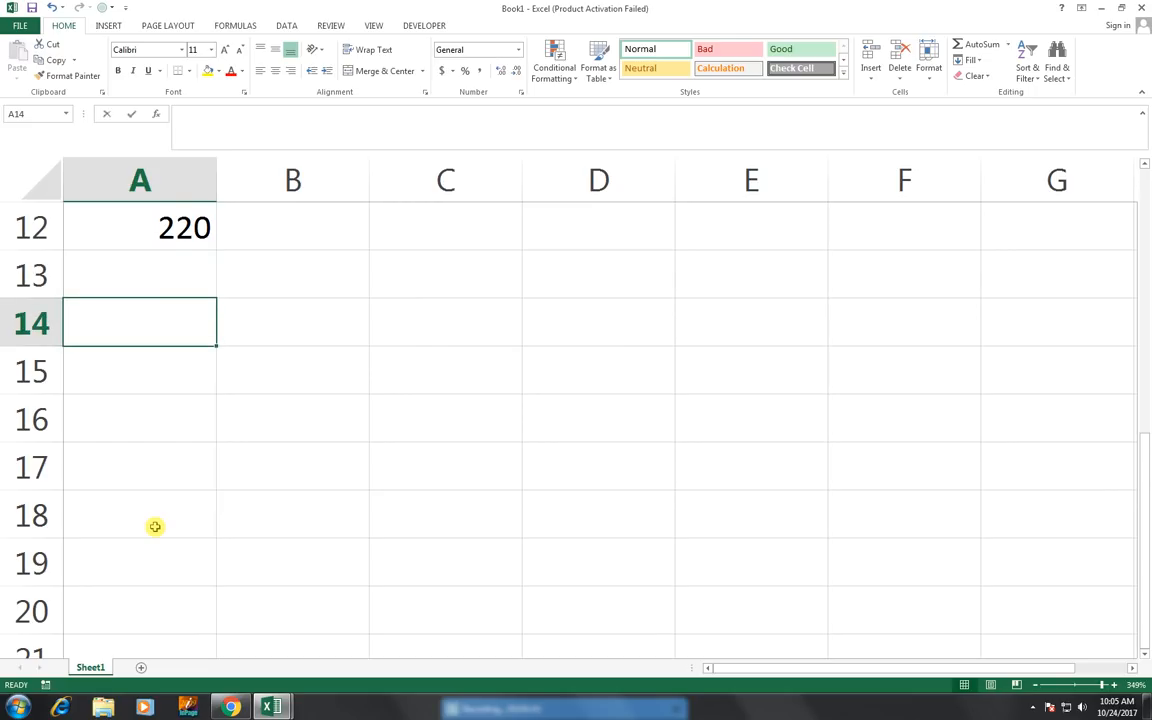
{"action": "type", "text": "50"}
{"action": "key", "text": "Return"}
{"action": "type", "text": "87 96"}
{"action": "key", "text": "Return"}
{"action": "type", "text": "5"}
{"action": "key", "text": "Return"}
{"action": "type", "text": "6352"}
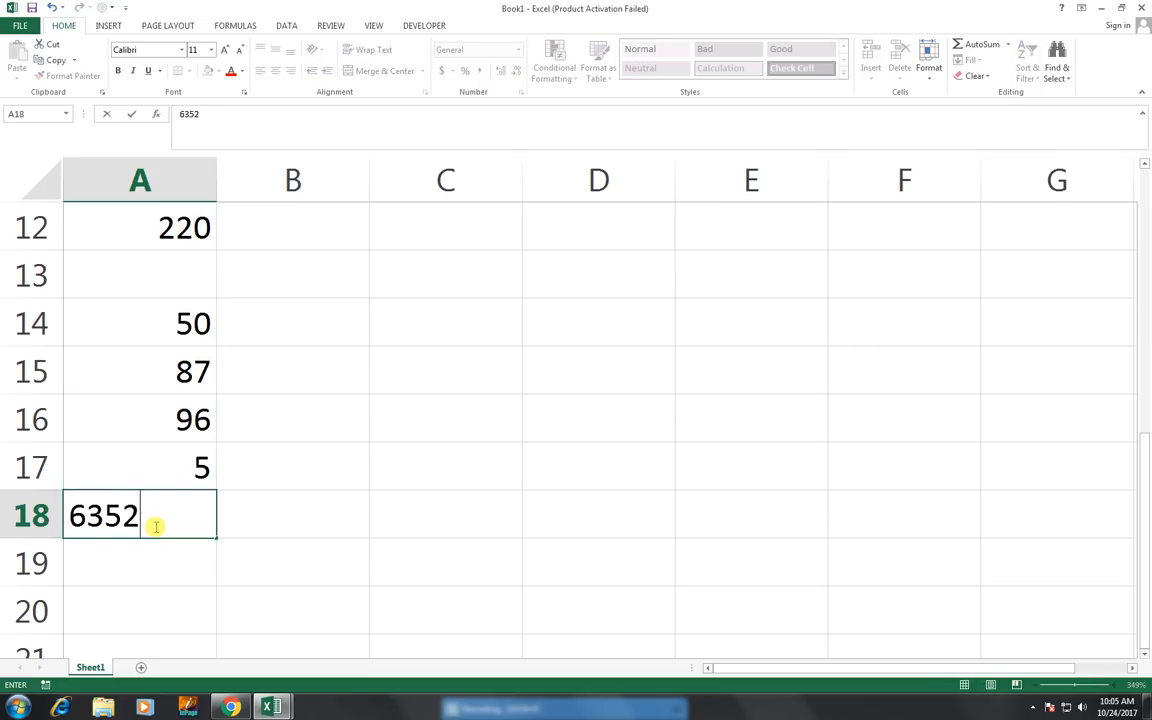
{"action": "key", "text": "ctrl+Return"}
Correct the last two numbers of the list, setting A17 to 50 and A18 to 32
{"action": "key", "text": "Up"}
{"action": "key", "text": "F2"}
{"action": "type", "text": "0"}
{"action": "key", "text": "ctrl+Return"}
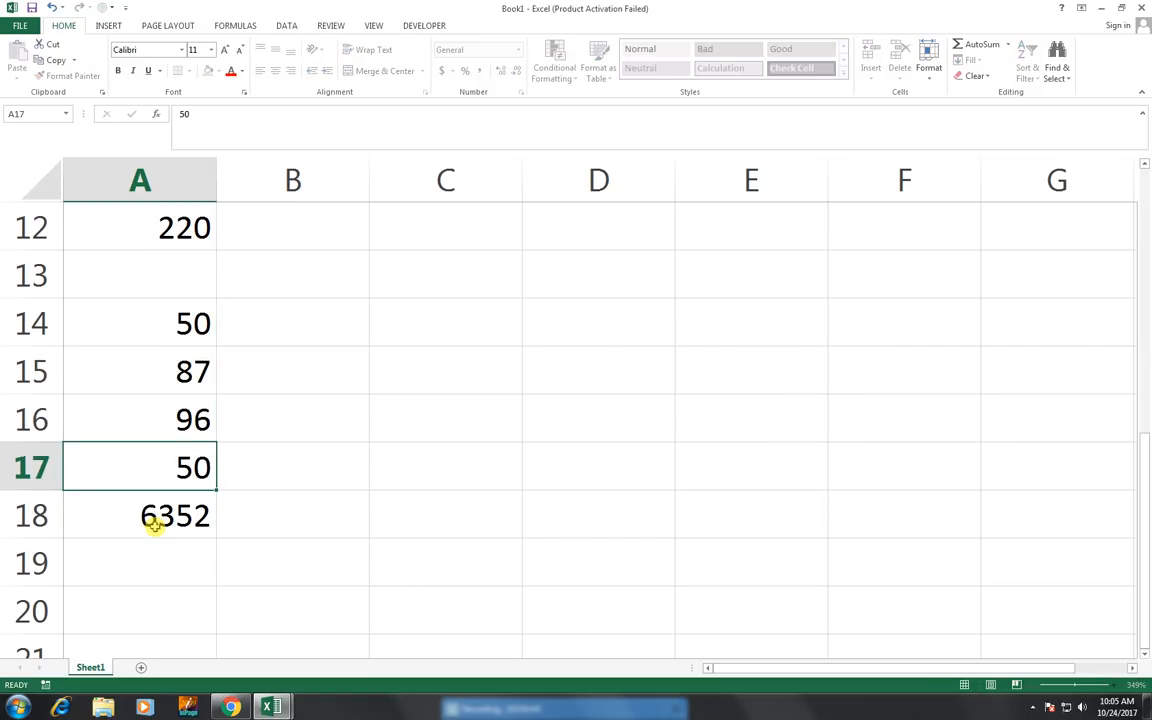
{"action": "key", "text": "Return"}
{"action": "type", "text": "32"}
{"action": "key", "text": "Return"}
Enter =IF(A14=50,"ok","not ok") in B14 to test whether the number beside it equals 50
{"action": "key", "text": "Right"}
{"action": "key", "text": "Up"}
{"action": "key", "text": "Up"}
{"action": "key", "text": "Up"}
{"action": "key", "text": "Up"}
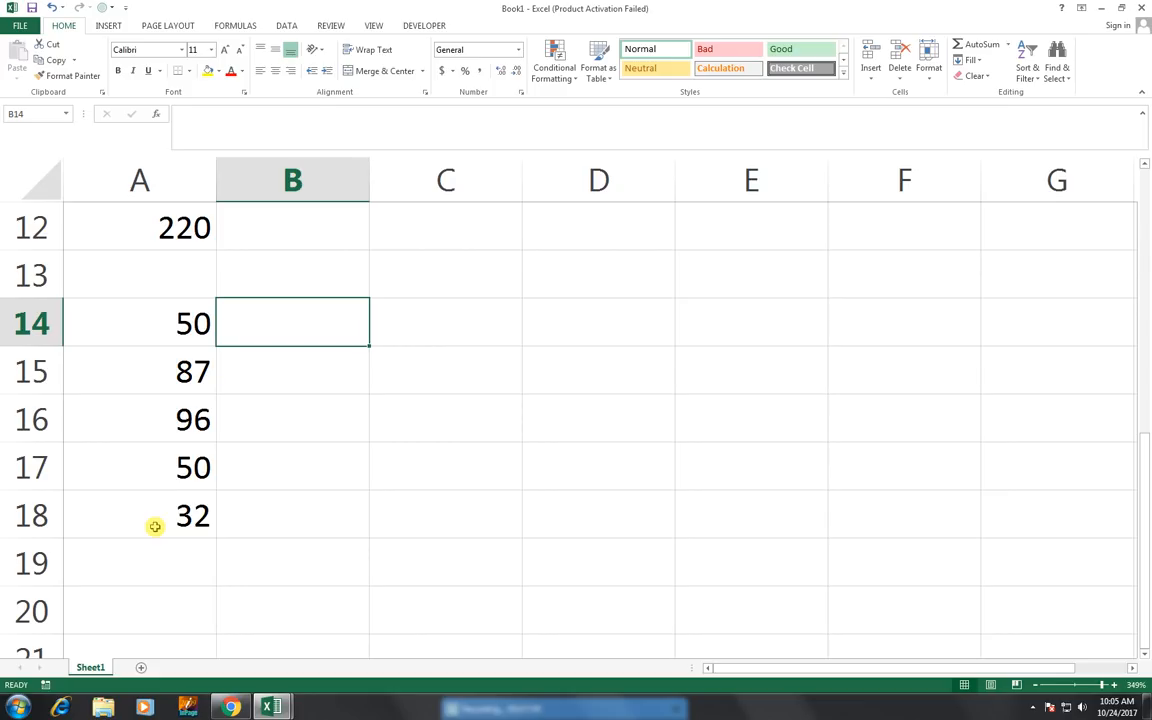
{"action": "type", "text": "=if("}
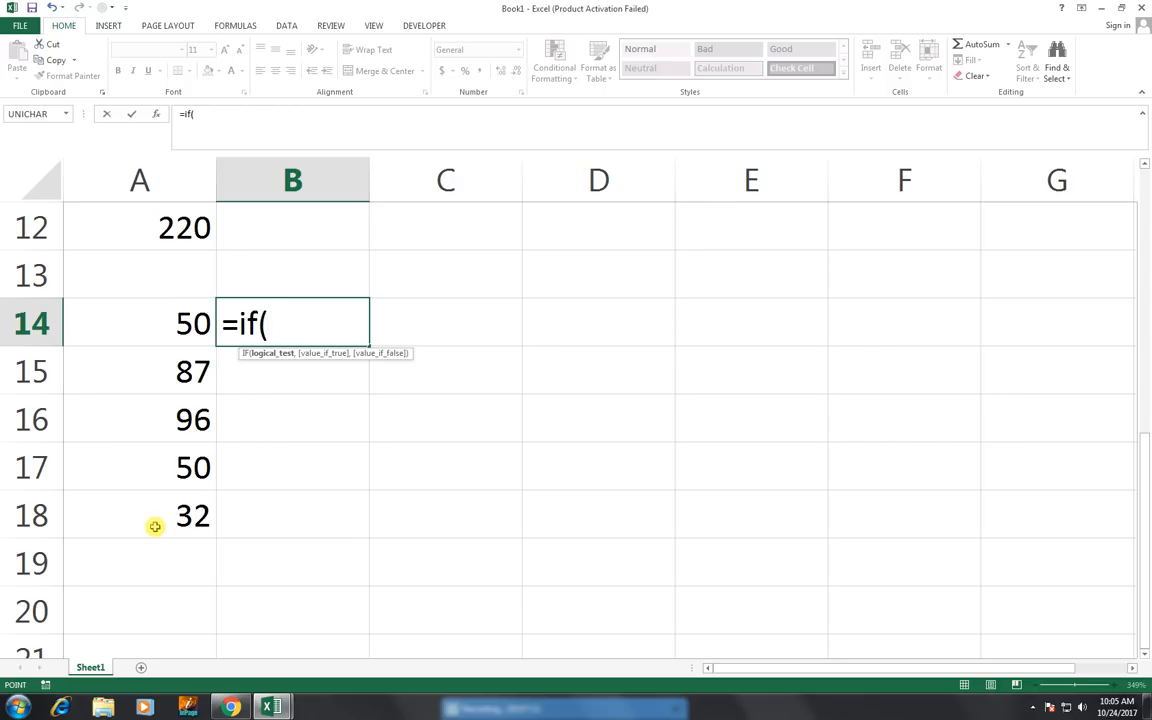
{"action": "key", "text": "Left"}
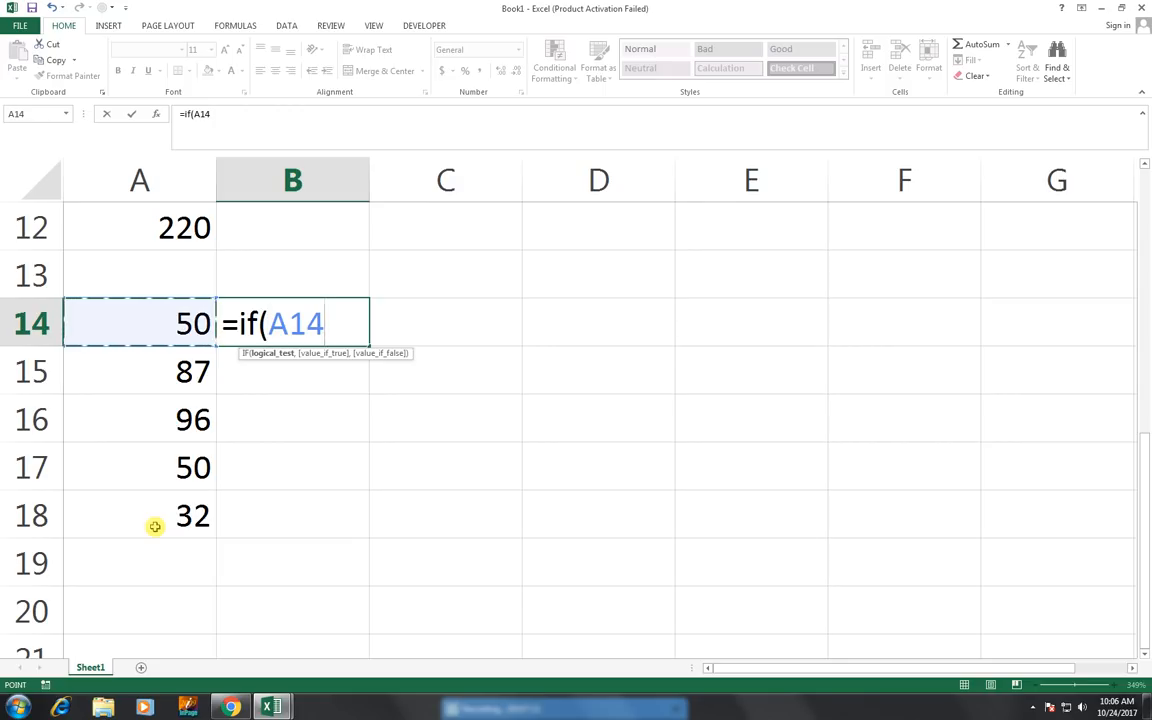
{"action": "type", "text": "=50"}
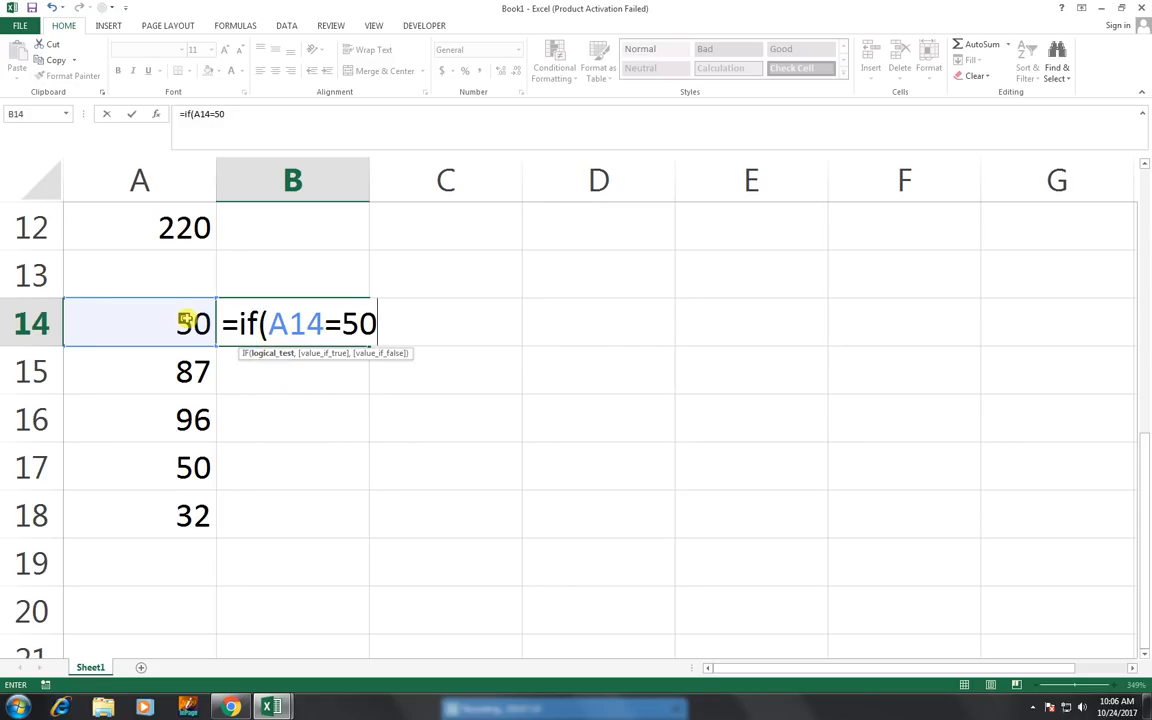
{"action": "type", "text": ","}
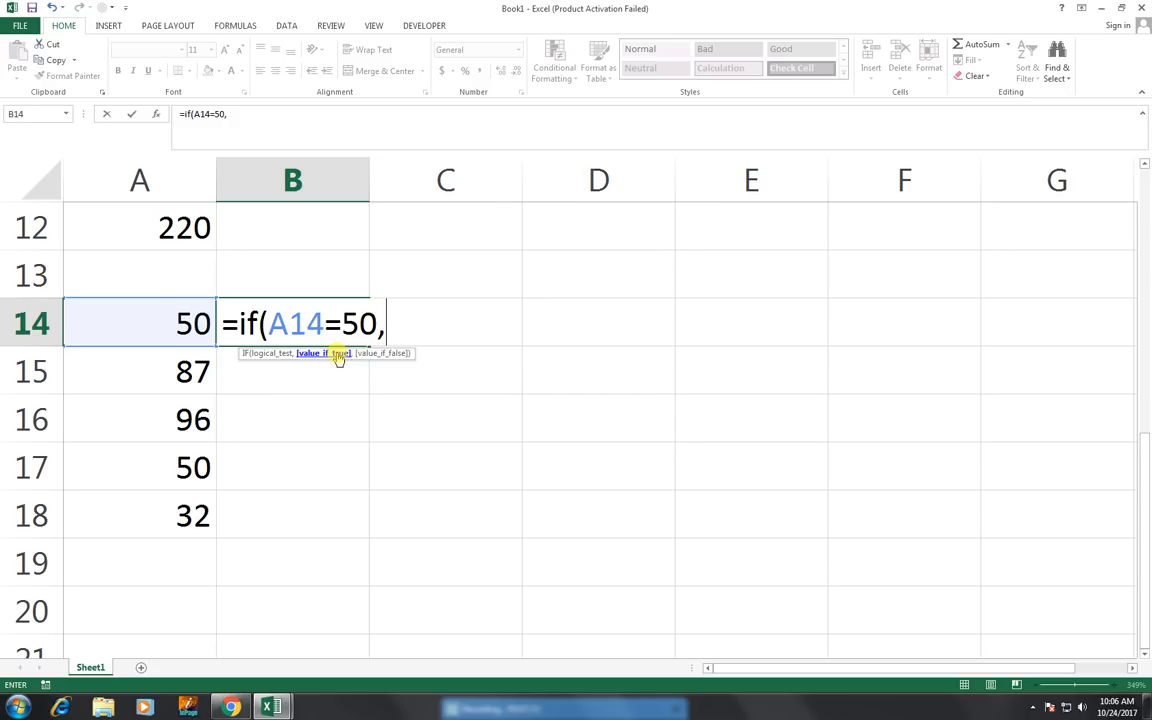
{"action": "type", "text": "ok"}
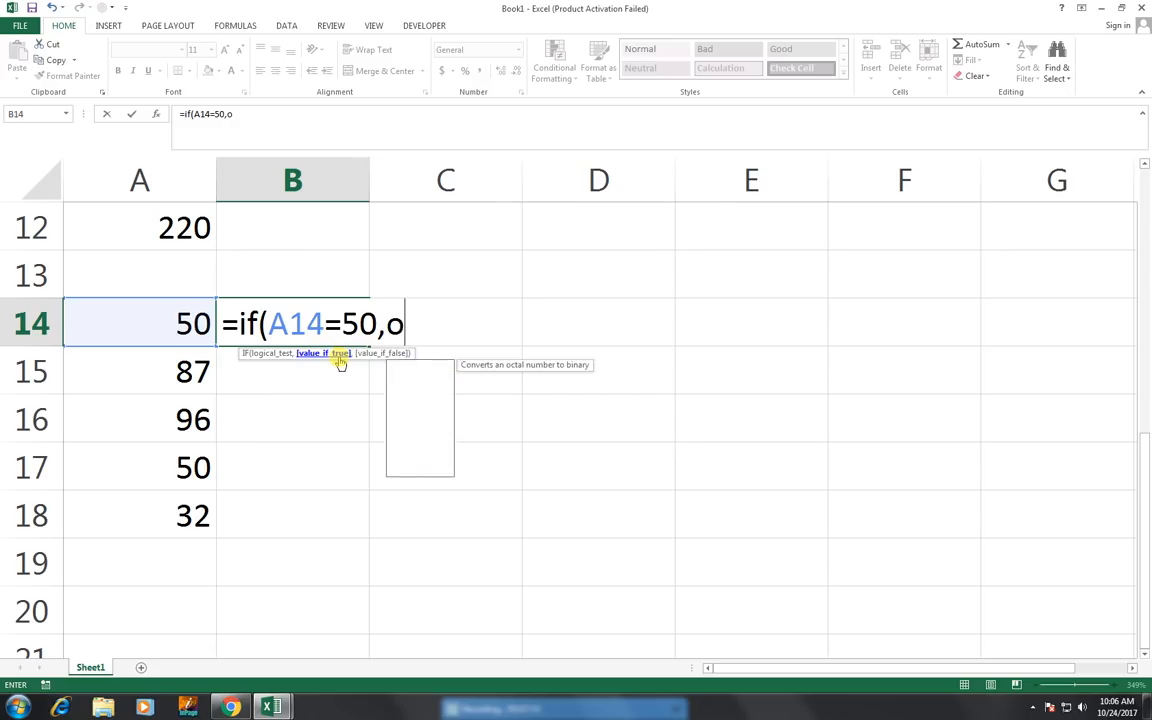
{"action": "key", "text": "BackSpace"}
{"action": "key", "text": "BackSpace"}
{"action": "type", "text": "\"o"}
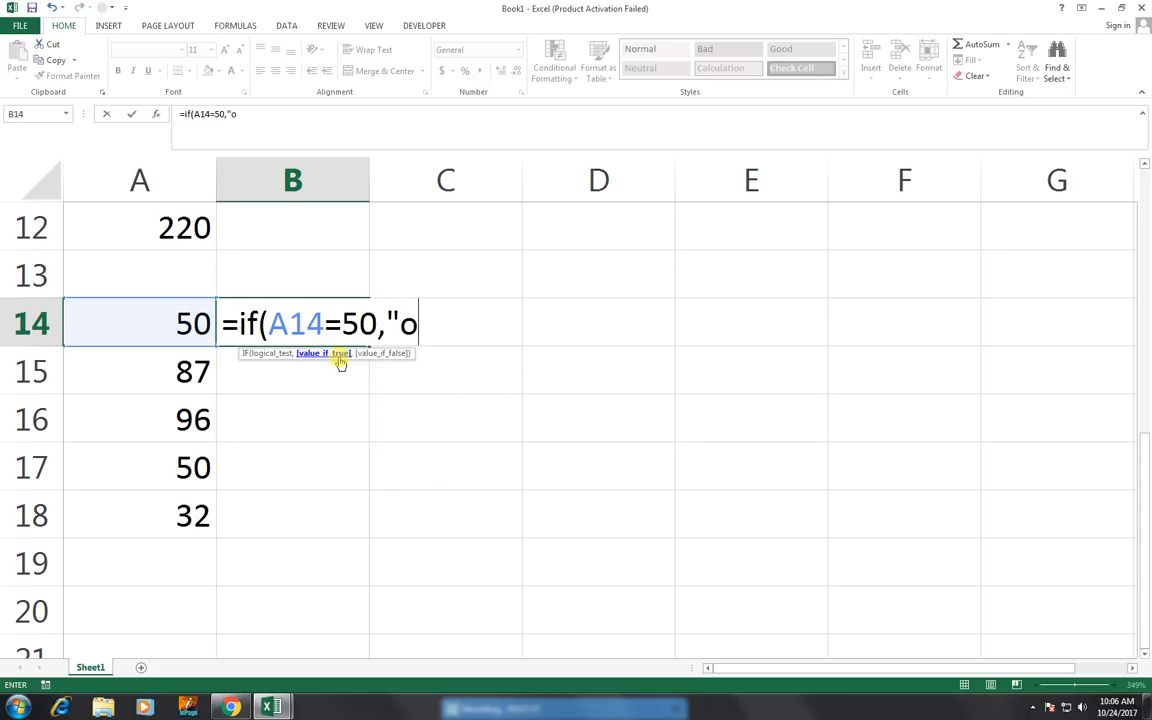
{"action": "type", "text": "k\",\"not opk"}
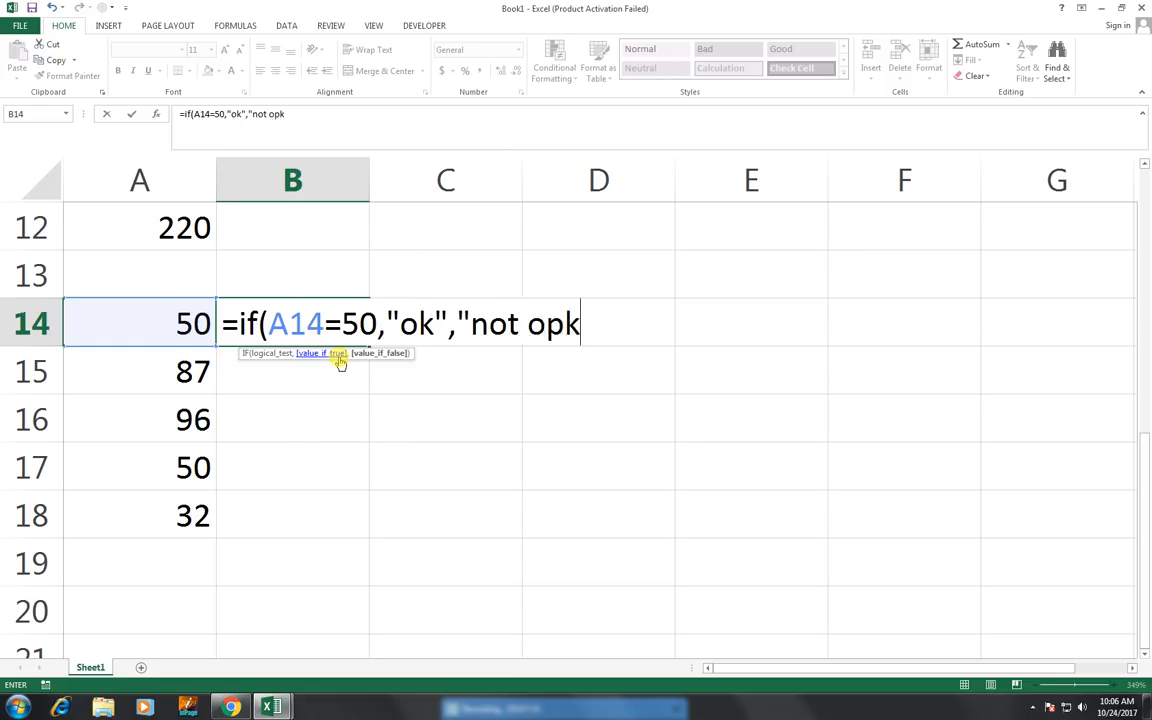
{"action": "key", "text": "BackSpace"}
{"action": "key", "text": "BackSpace"}
{"action": "key", "text": "BackSpace"}
{"action": "type", "text": "ok\")"}
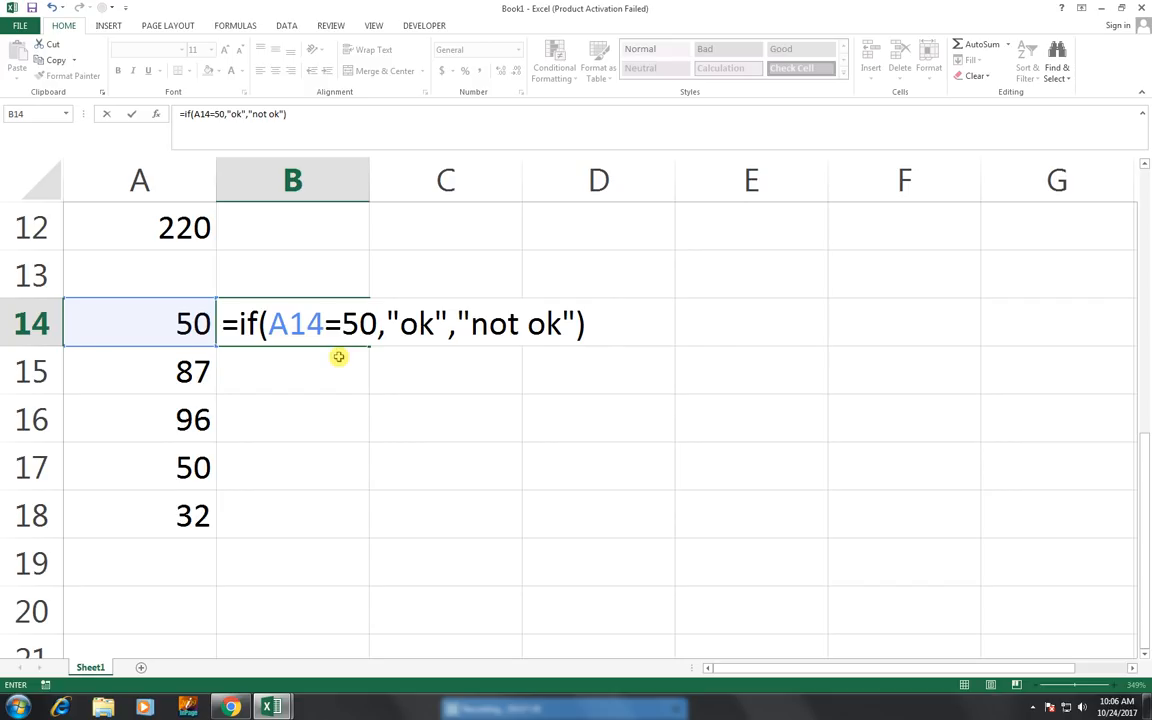
{"action": "key", "text": "Return"}
{"action": "key", "text": "Up"}
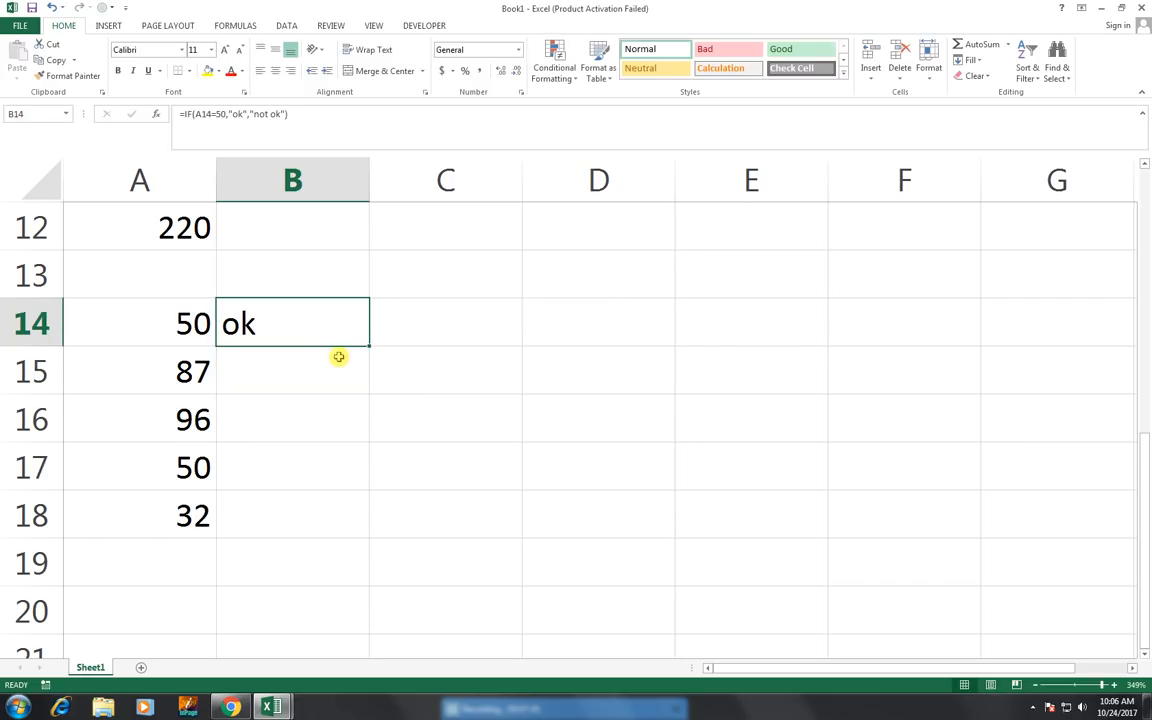
Fill the IF formula from B14 down through B18
{"action": "key", "text": "shift+Down"}
{"action": "key", "text": "shift+Down"}
{"action": "key", "text": "shift+Down"}
{"action": "key", "text": "shift+Down"}
{"action": "key", "text": "ctrl+d"}
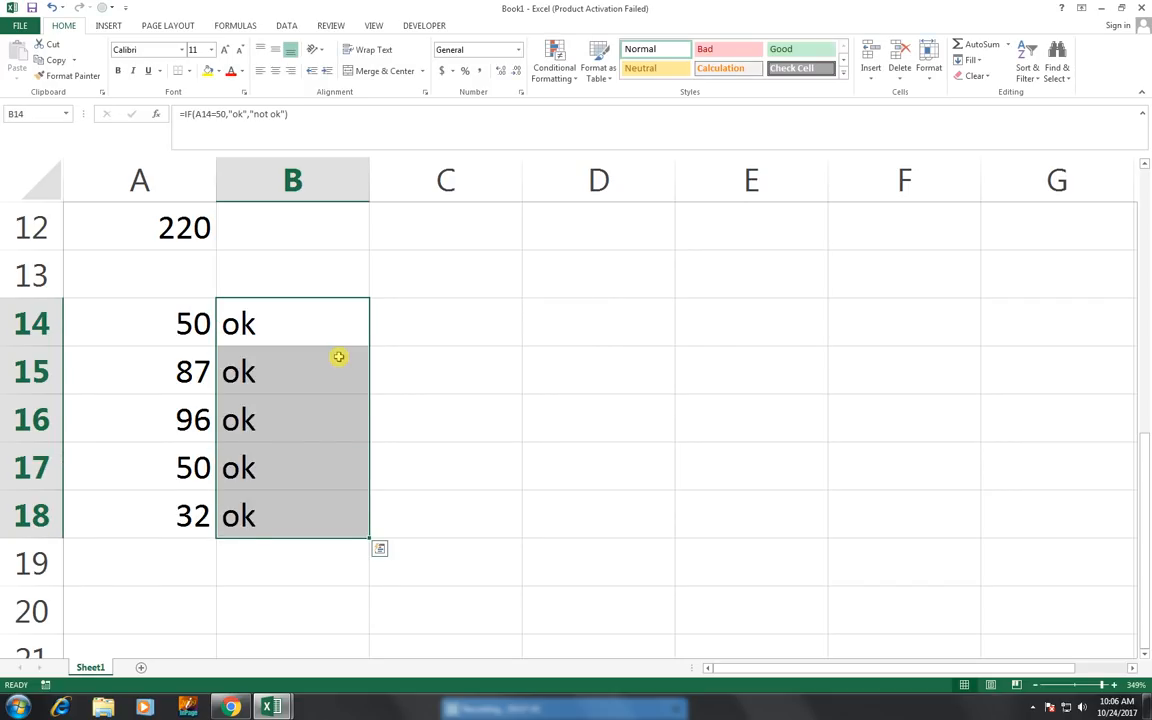
{"action": "key", "text": "Left"}
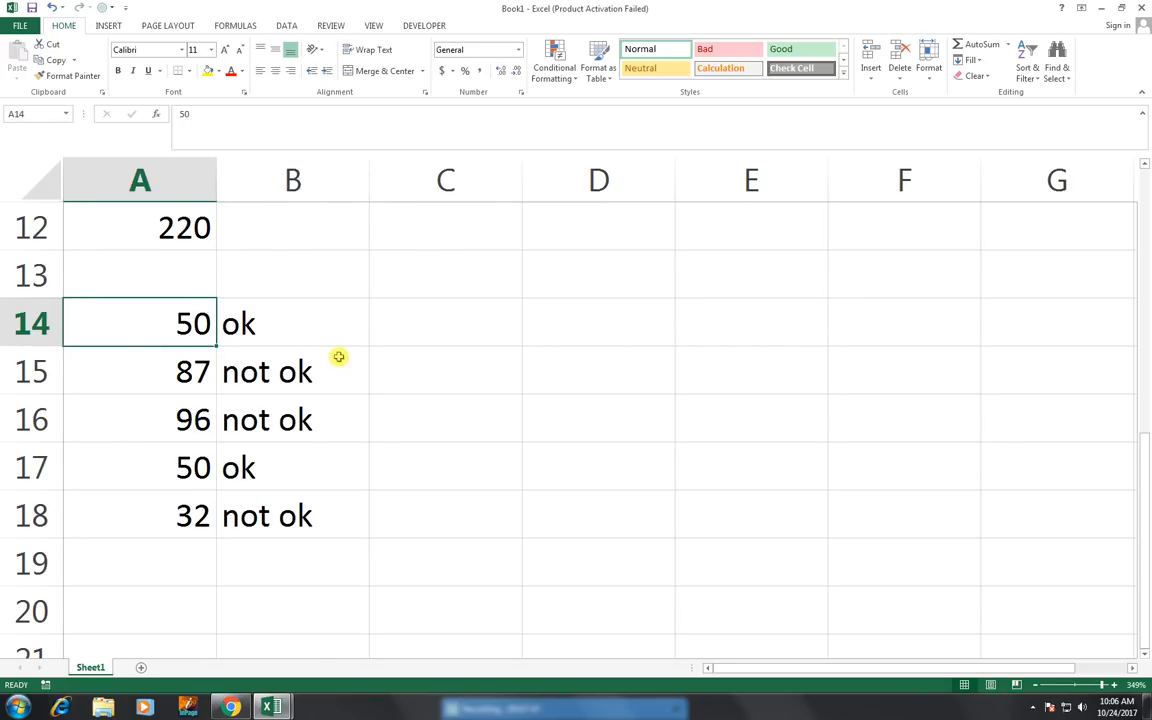
Examine the IF formula in B14 and its results down column B
{"action": "key", "text": "Right"}
{"action": "key", "text": "F2"}
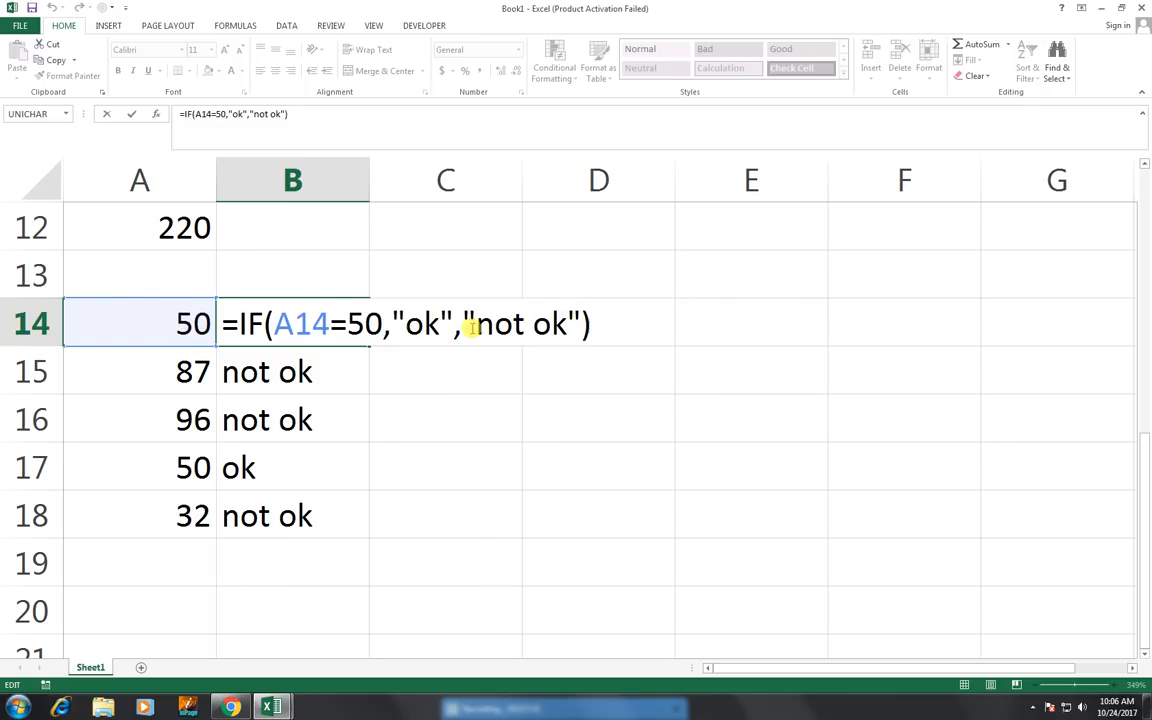
{"action": "key", "text": "Escape"}
{"action": "key", "text": "Down"}
{"action": "key", "text": "Down"}
{"action": "key", "text": "Down"}
{"action": "key", "text": "Down"}
{"action": "key", "text": "Up"}
{"action": "key", "text": "Up"}
{"action": "key", "text": "Up"}
Enter =IF(A14>=50,"ok","not ok") in C14 to test whether A14 is at least 50
{"action": "key", "text": "Left"}
{"action": "key", "text": "Right"}
{"action": "key", "text": "Right"}
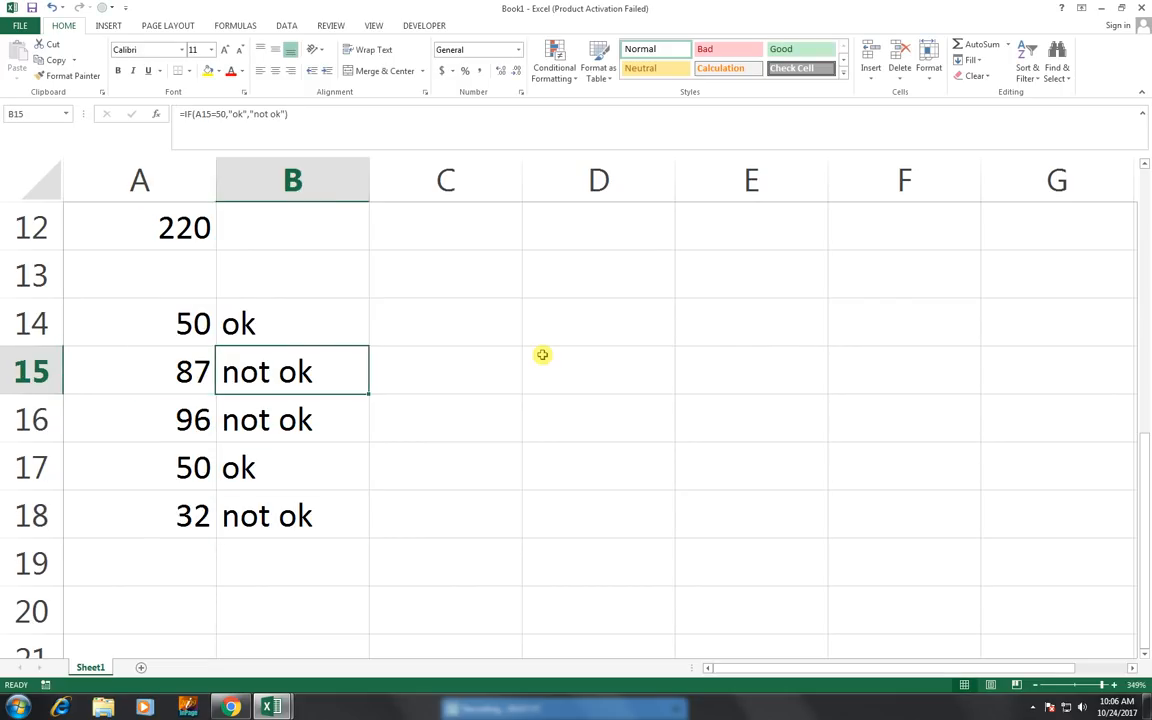
{"action": "key", "text": "Up"}
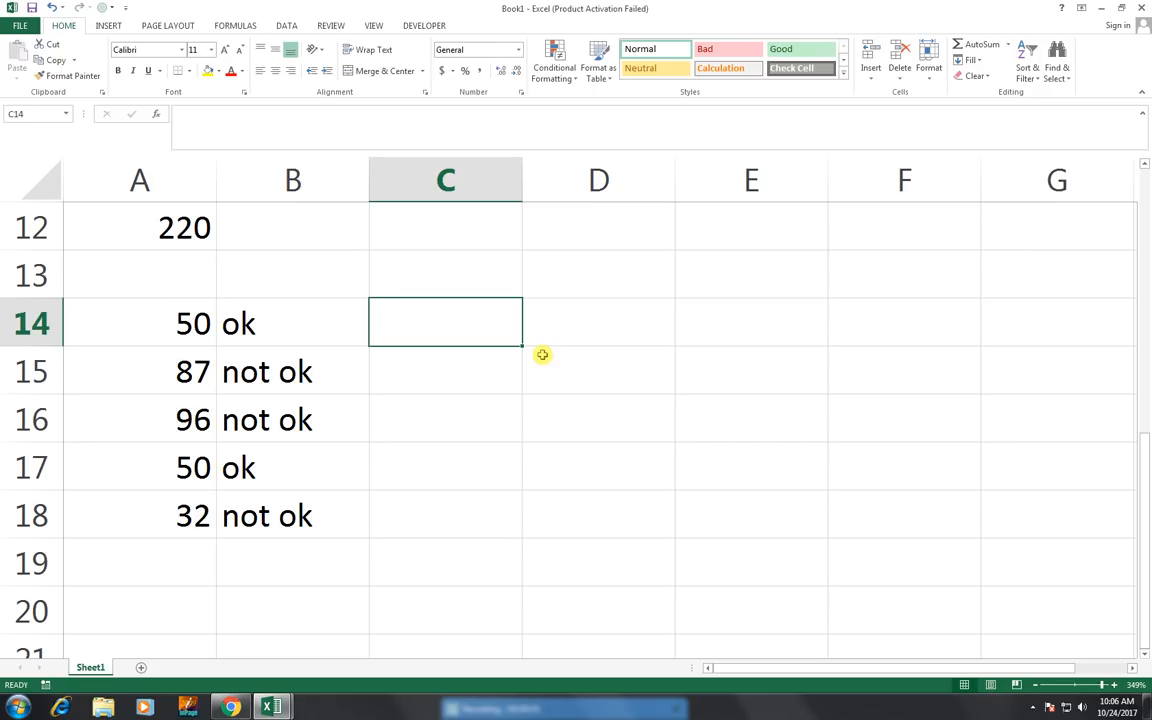
{"action": "type", "text": "=if("}
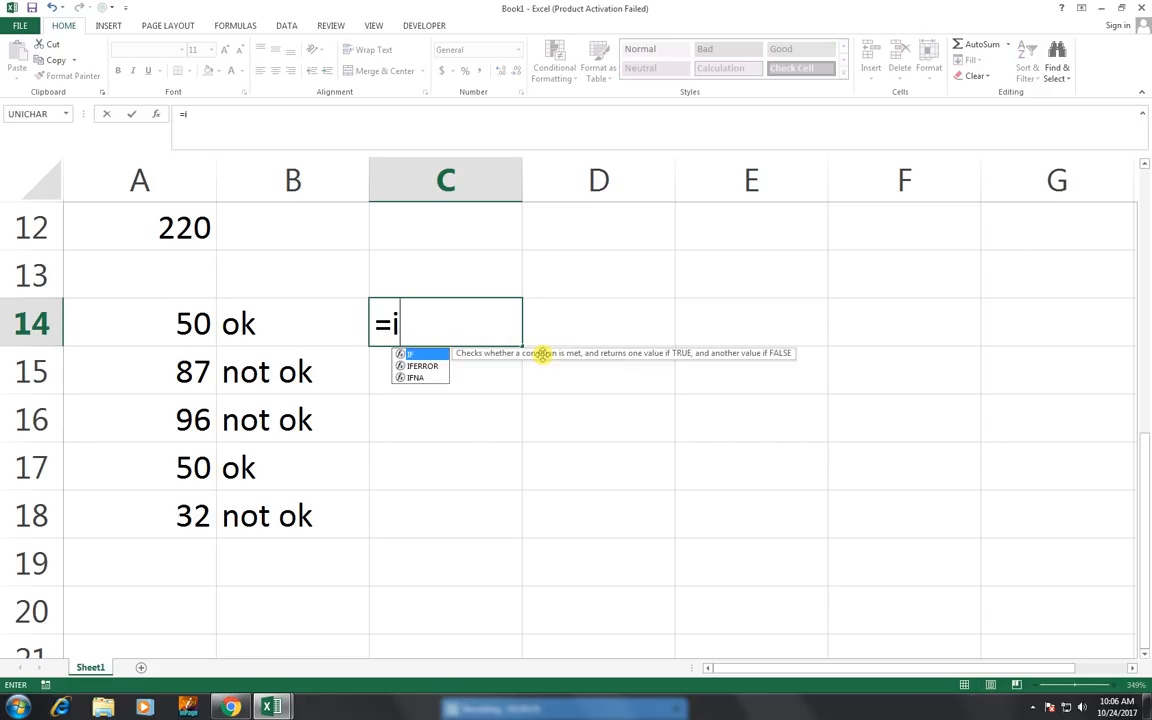
{"action": "key", "text": "Left"}
{"action": "key", "text": "Left"}
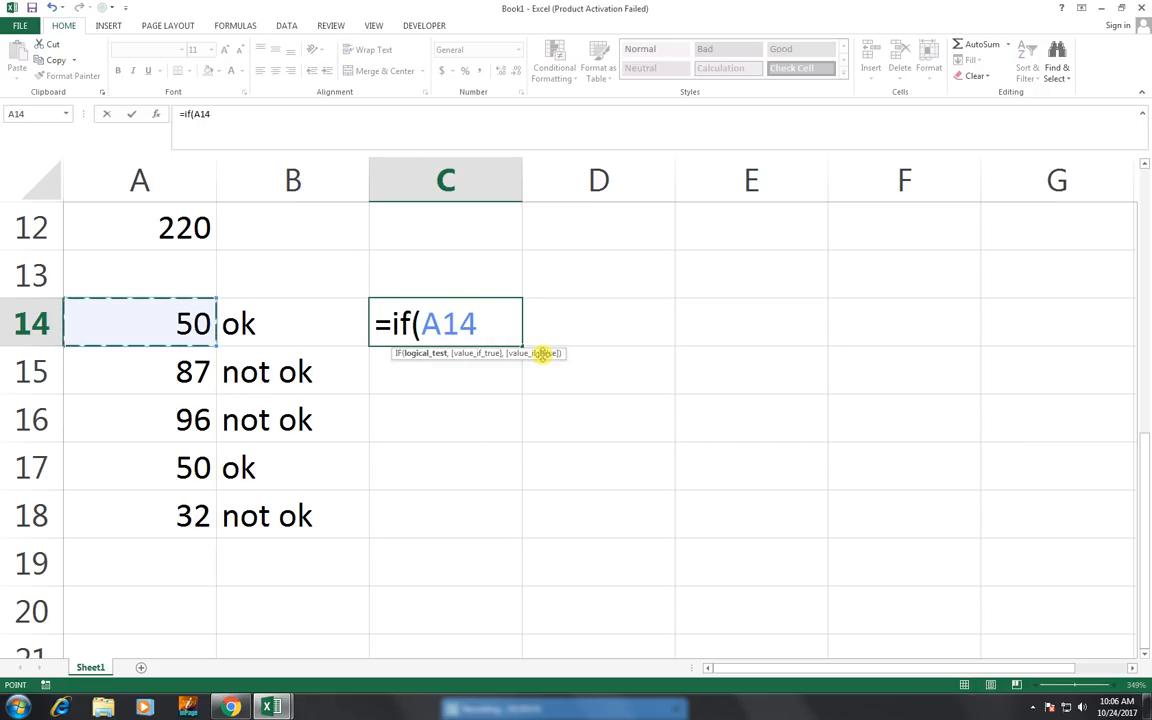
{"action": "type", "text": ">=50"}
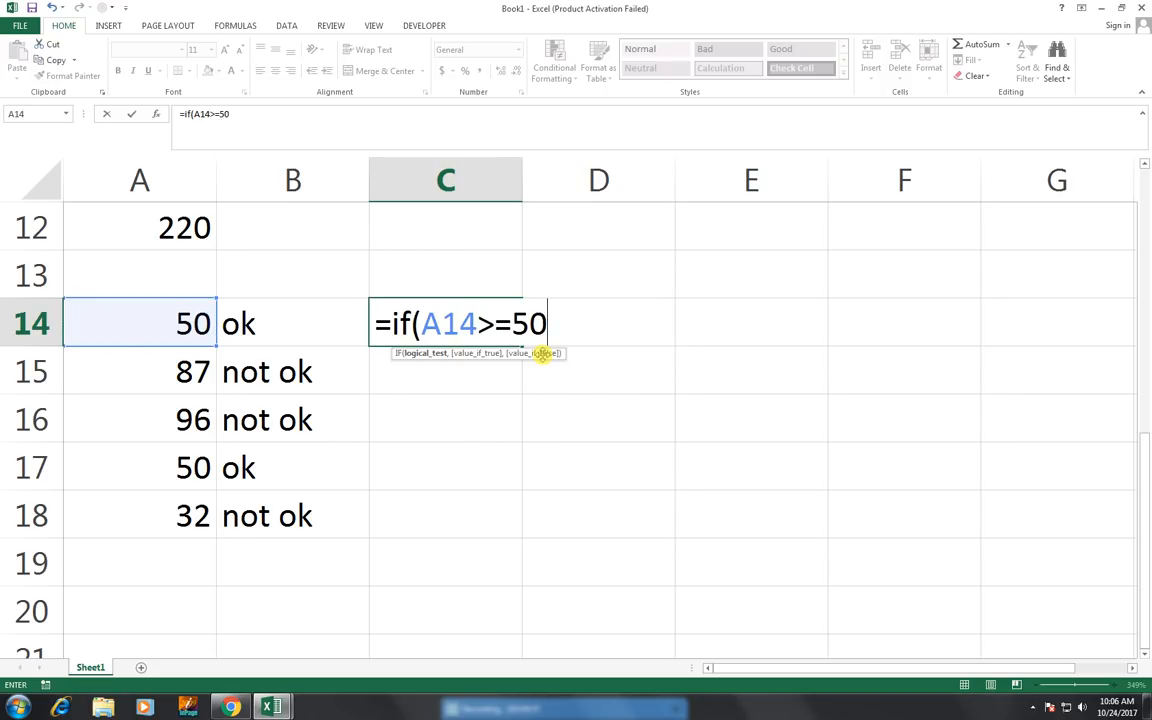
{"action": "type", "text": ",\""}
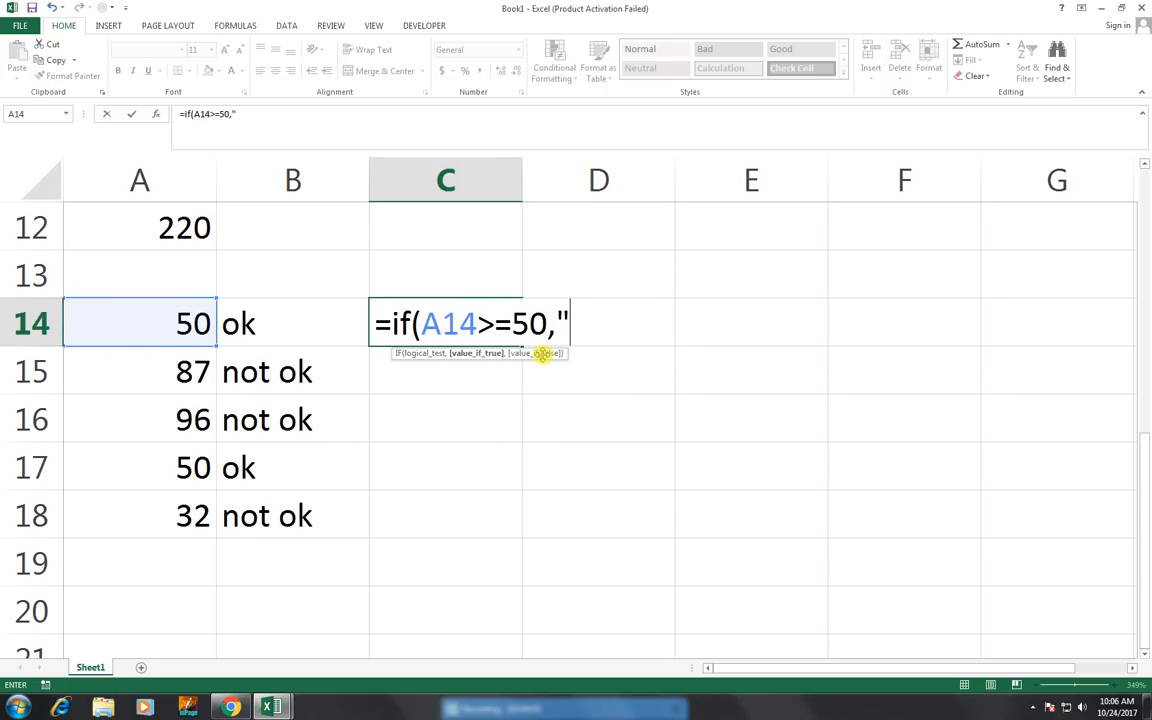
{"action": "type", "text": "ok\""}
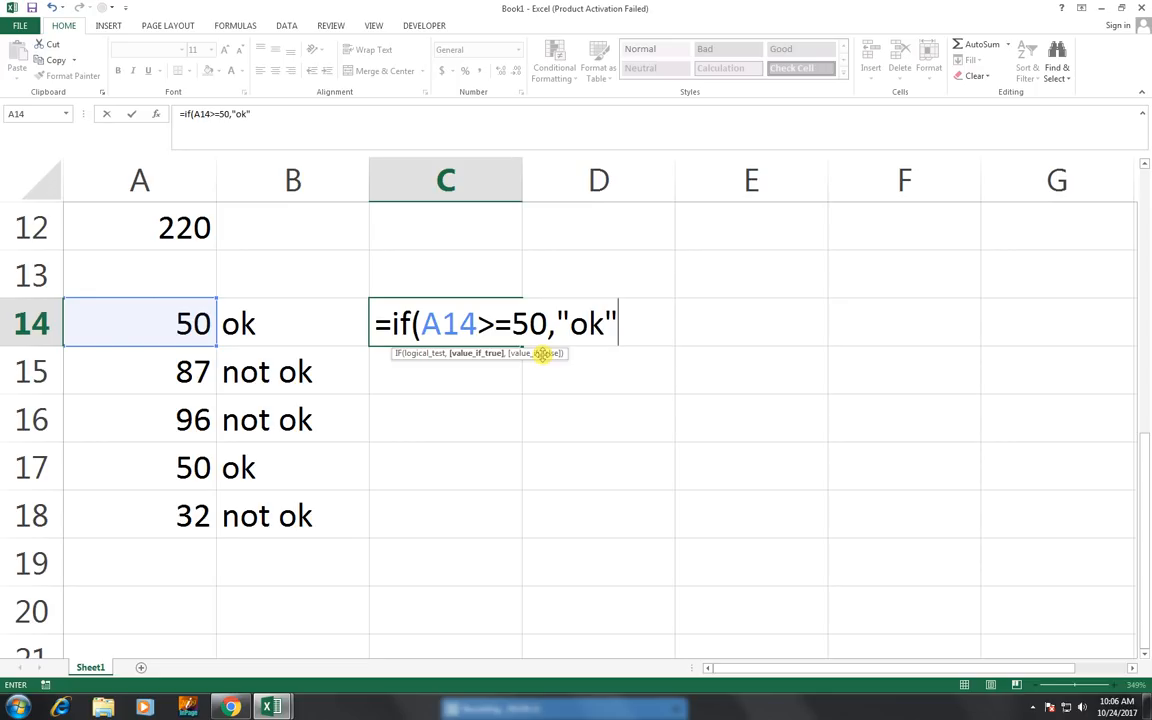
{"action": "type", "text": ",\"not"}
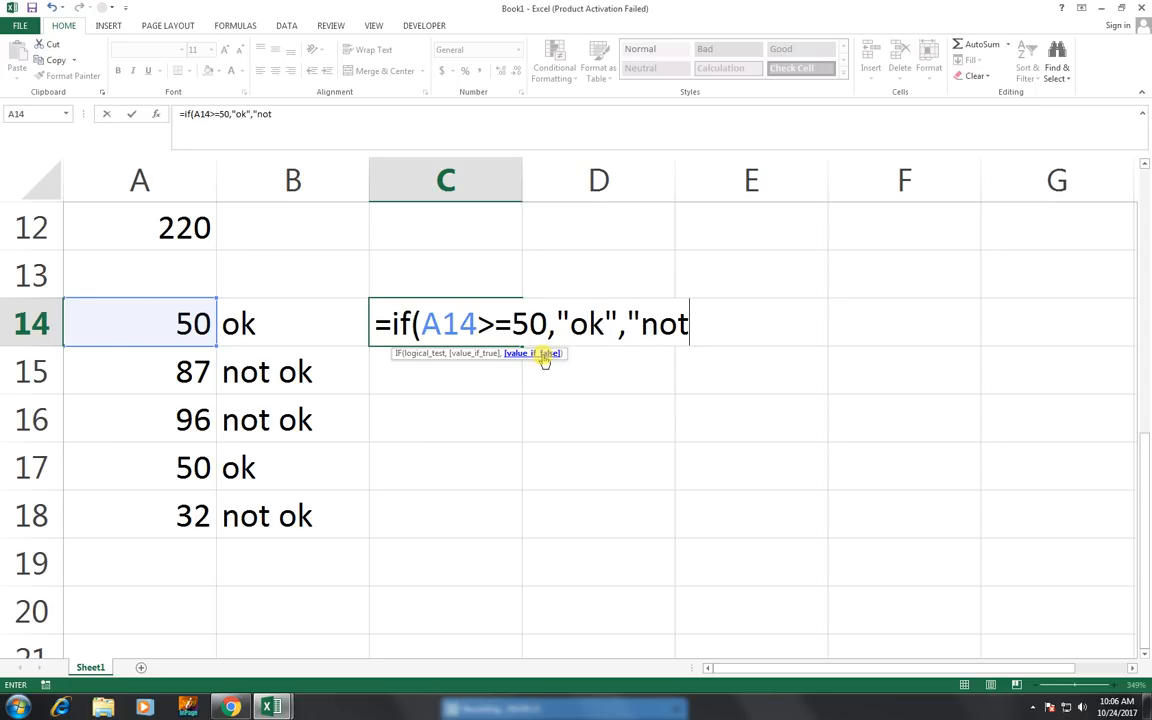
{"action": "type", "text": " ok\")"}
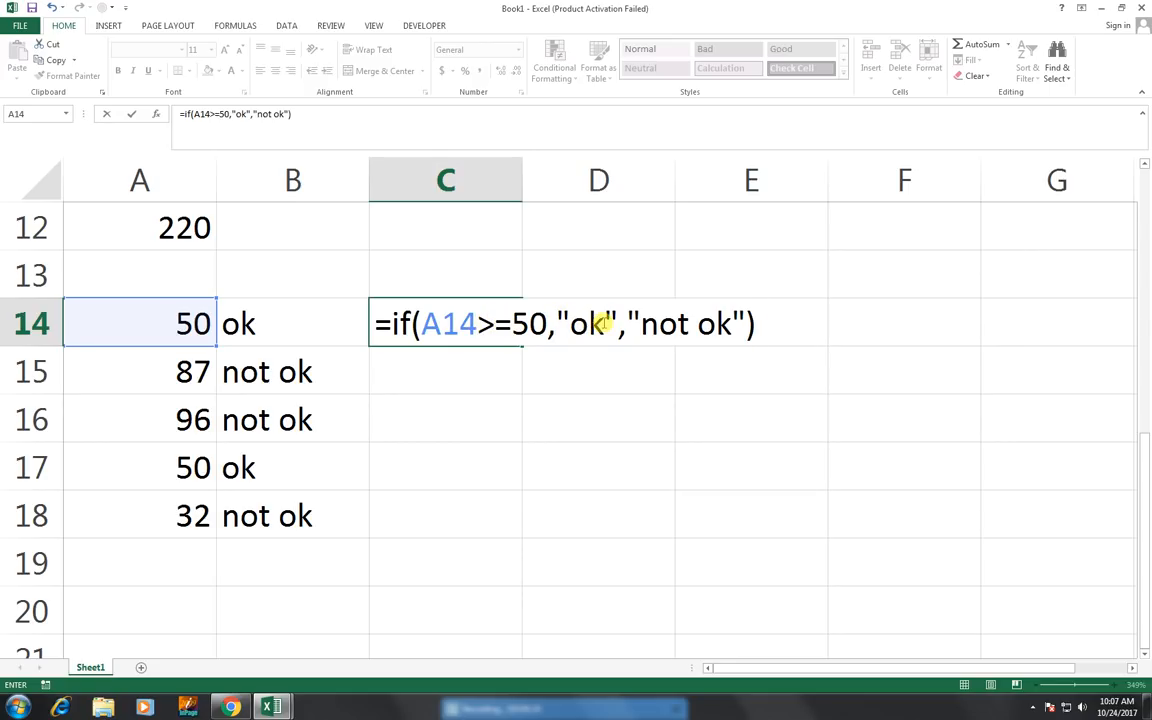
{"action": "key", "text": "ctrl+Return"}
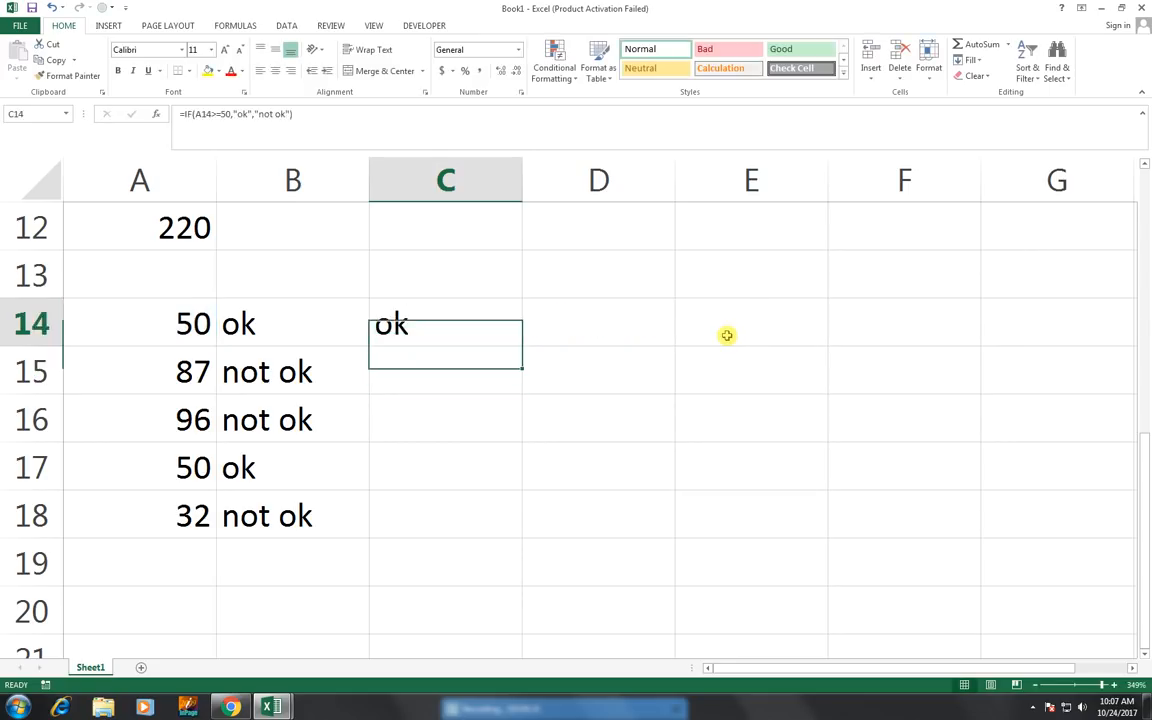
Fill the greater-than-or-equal IF formula from C14 down through C18
{"action": "key", "text": "shift+Down"}
{"action": "key", "text": "shift+Down"}
{"action": "key", "text": "shift+Down"}
{"action": "key", "text": "shift+Down"}
{"action": "key", "text": "shift+Down"}
{"action": "key", "text": "shift+Up"}
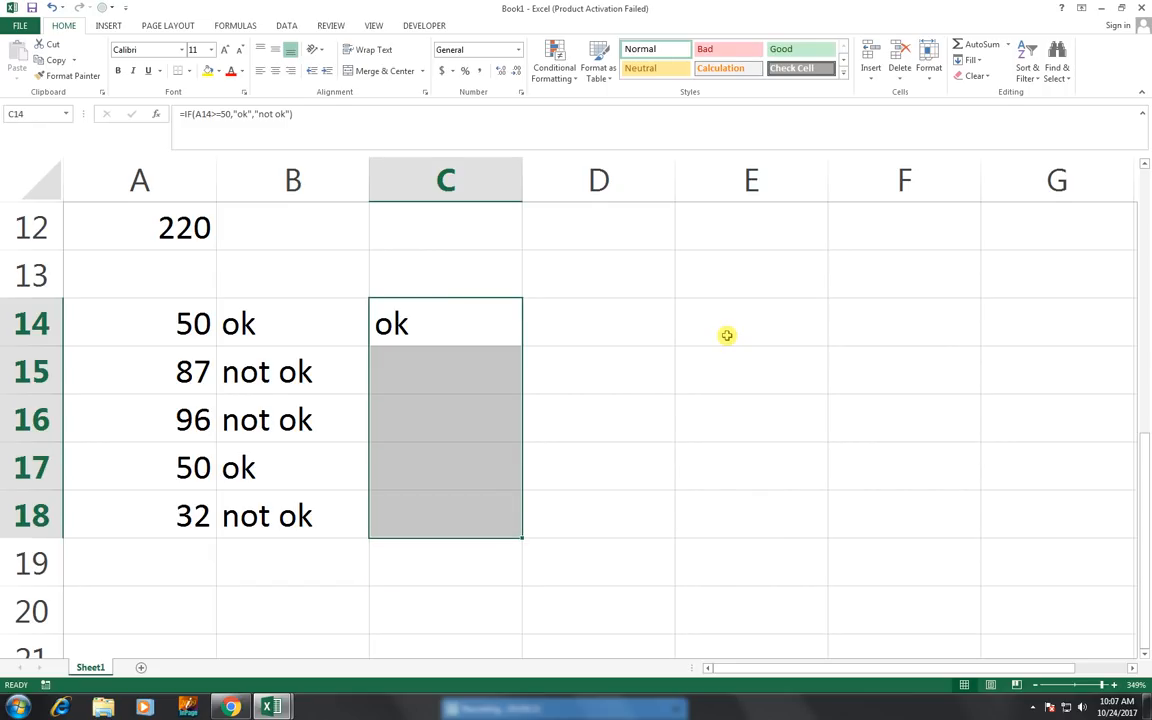
{"action": "key", "text": "ctrl+d"}
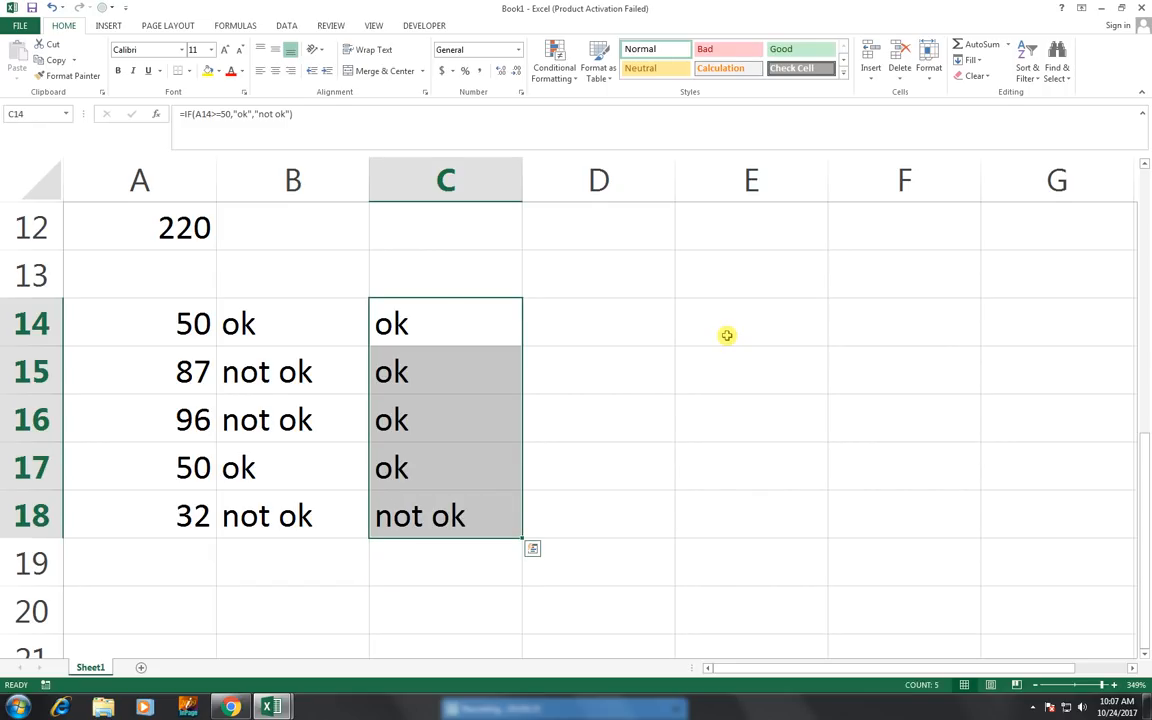
{"action": "key", "text": "Right"}
{"action": "key", "text": "Right"}
{"action": "key", "text": "Right"}
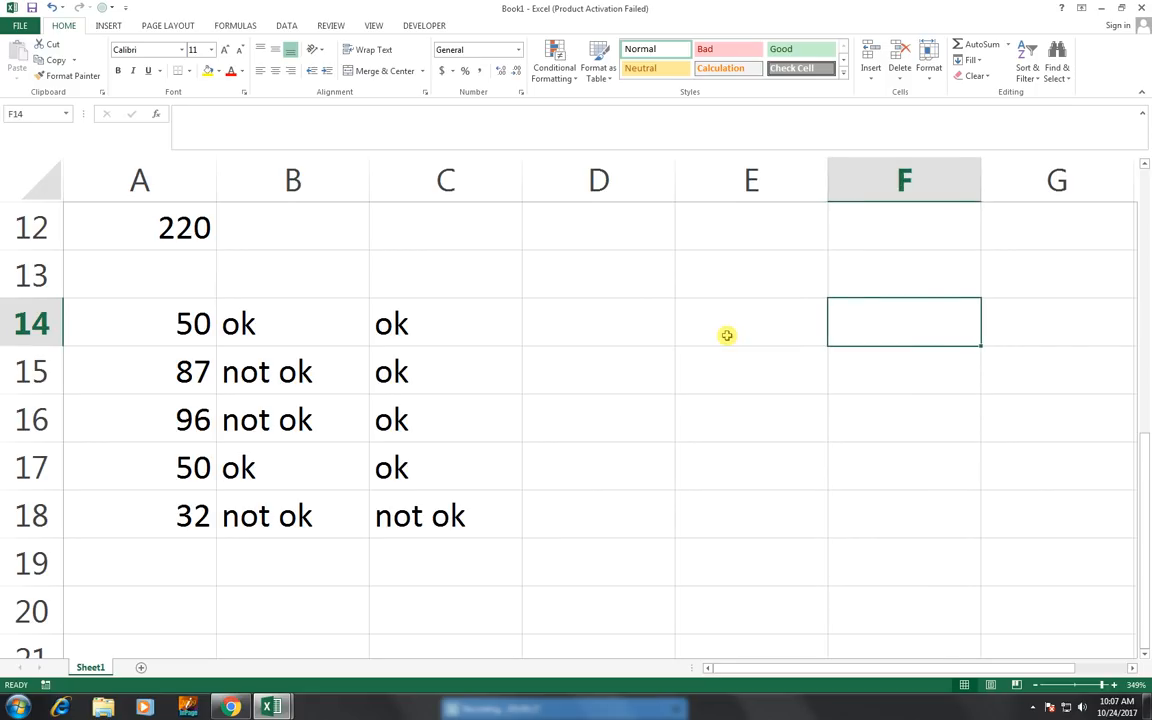
{"action": "key", "text": "Left"}
{"action": "key", "text": "Left"}
{"action": "key", "text": "Right"}
{"action": "key", "text": "Down"}
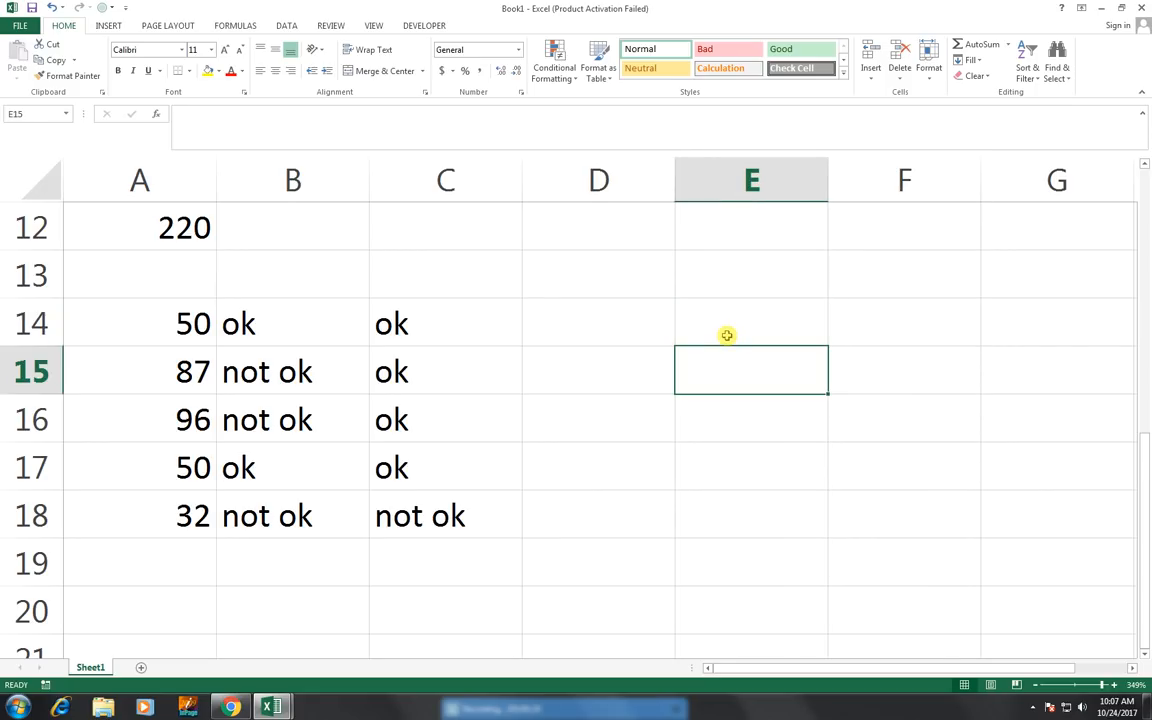
{"action": "key", "text": "Up"}
{"action": "key", "text": "Up"}
{"action": "key", "text": "Up"}
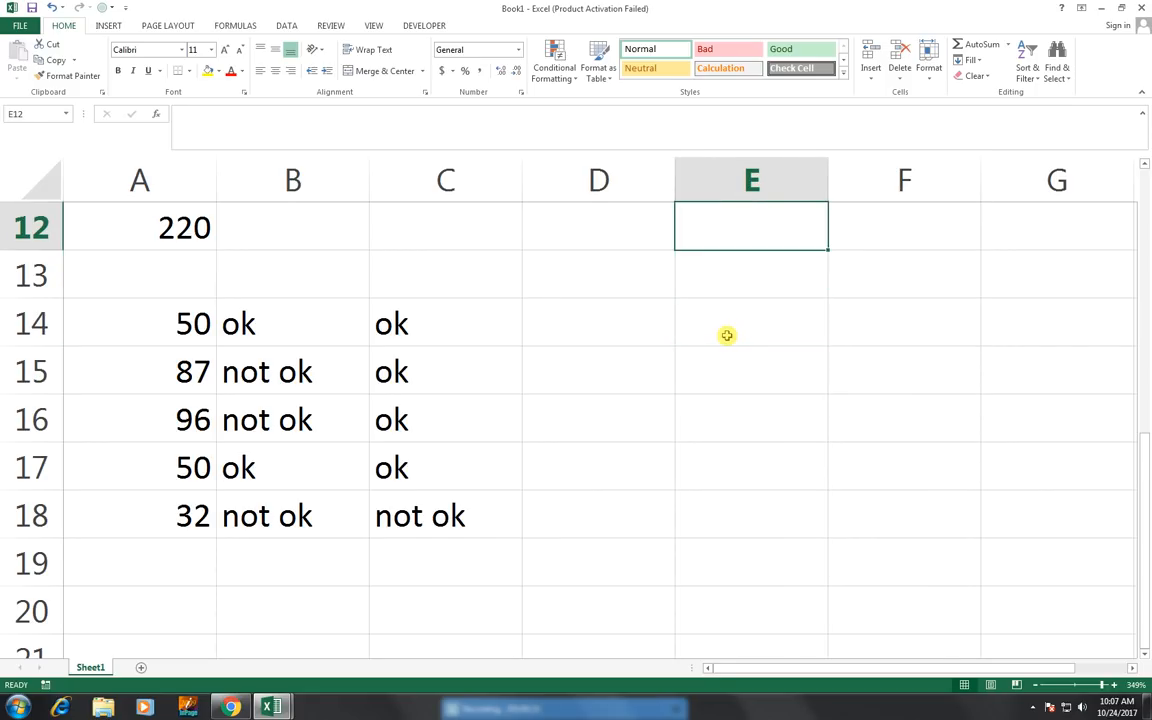
{"action": "key", "text": "Left"}
{"action": "key", "text": "Down"}
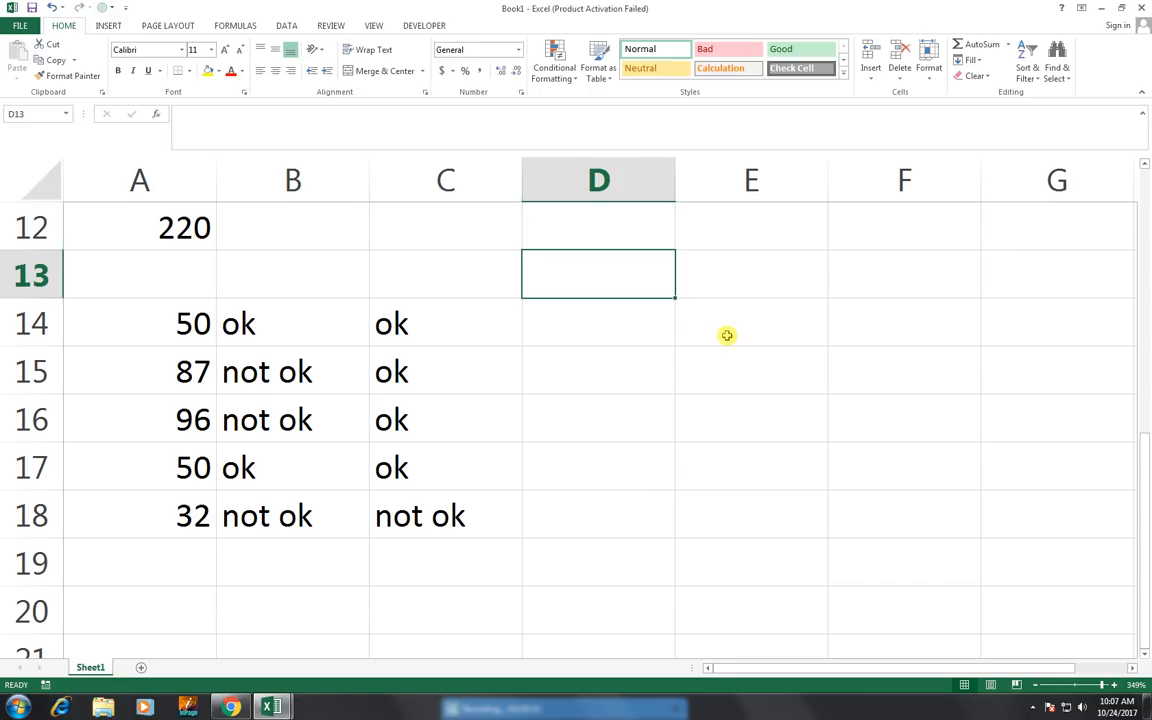
{"action": "key", "text": "Left"}
{"action": "key", "text": "Left"}
{"action": "key", "text": "Left"}
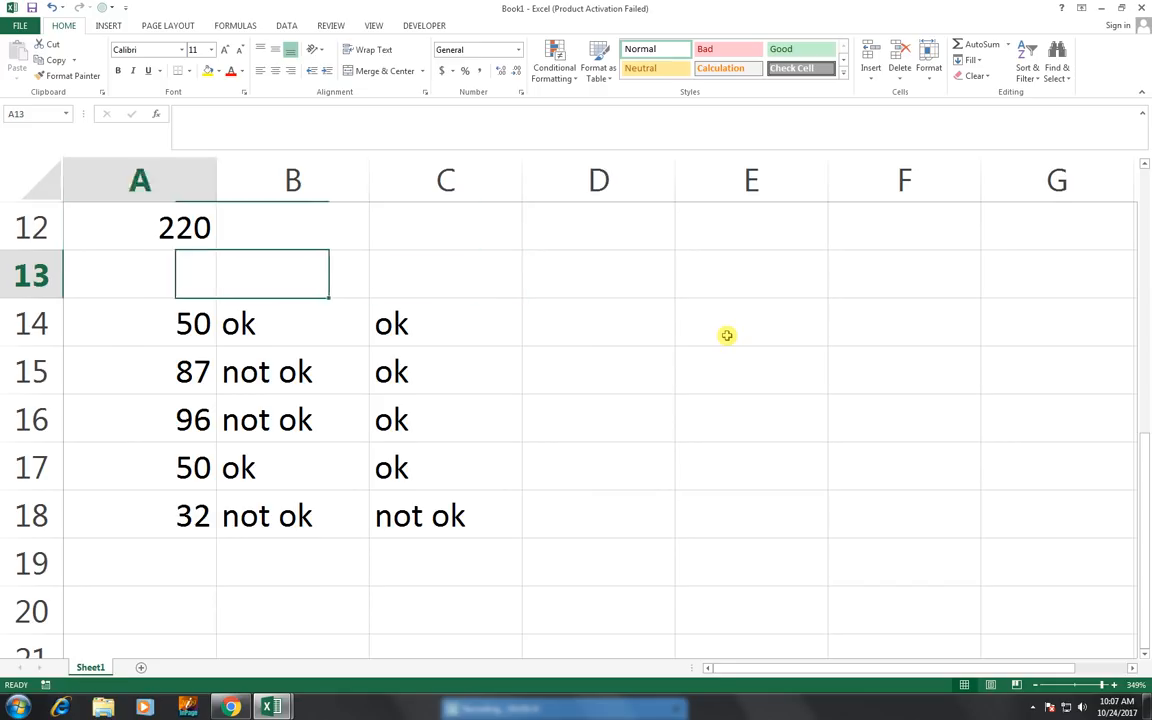
{"action": "key", "text": "Down"}
{"action": "key", "text": "Down"}
{"action": "key", "text": "Down"}
{"action": "key", "text": "Down"}
{"action": "key", "text": "Down"}
{"action": "key", "text": "Down"}
{"action": "key", "text": "Down"}
{"action": "key", "text": "Down"}
{"action": "key", "text": "Down"}
{"action": "key", "text": "Down"}
{"action": "key", "text": "Down"}
{"action": "key", "text": "Down"}
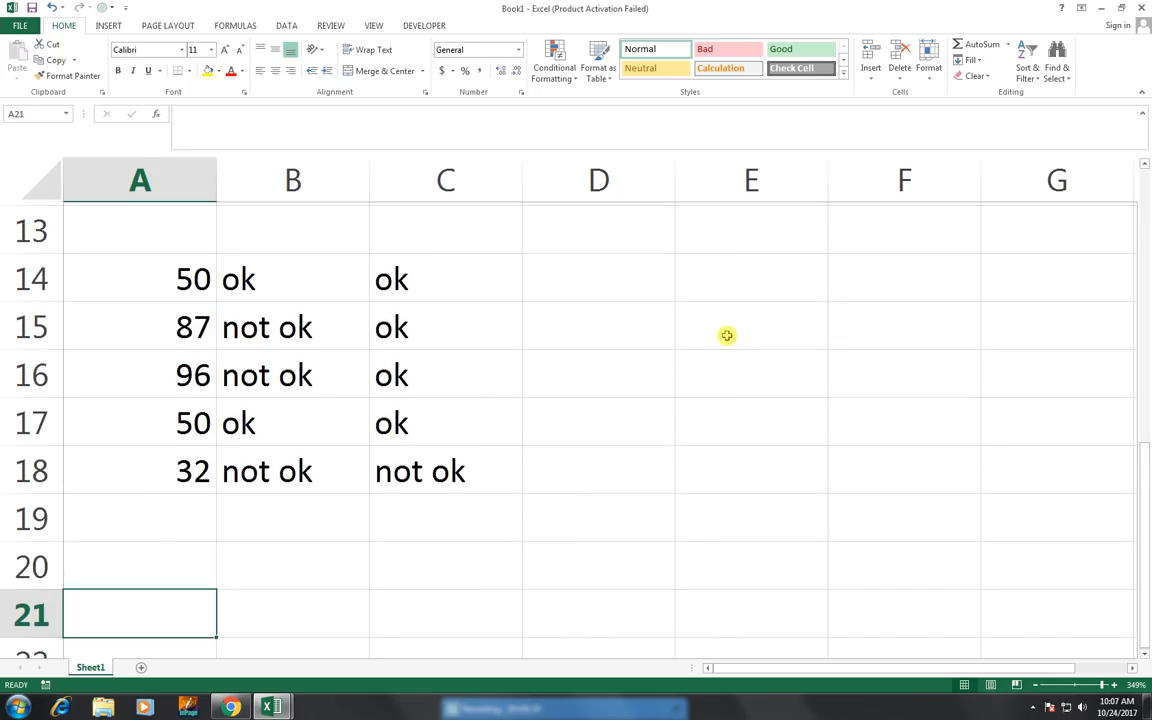
Enter apple in B20 to start a list of fruit names below the IF examples
{"action": "key", "text": "Up"}
{"action": "key", "text": "Up"}
{"action": "key", "text": "Up"}
{"action": "key", "text": "Up"}
{"action": "key", "text": "Up"}
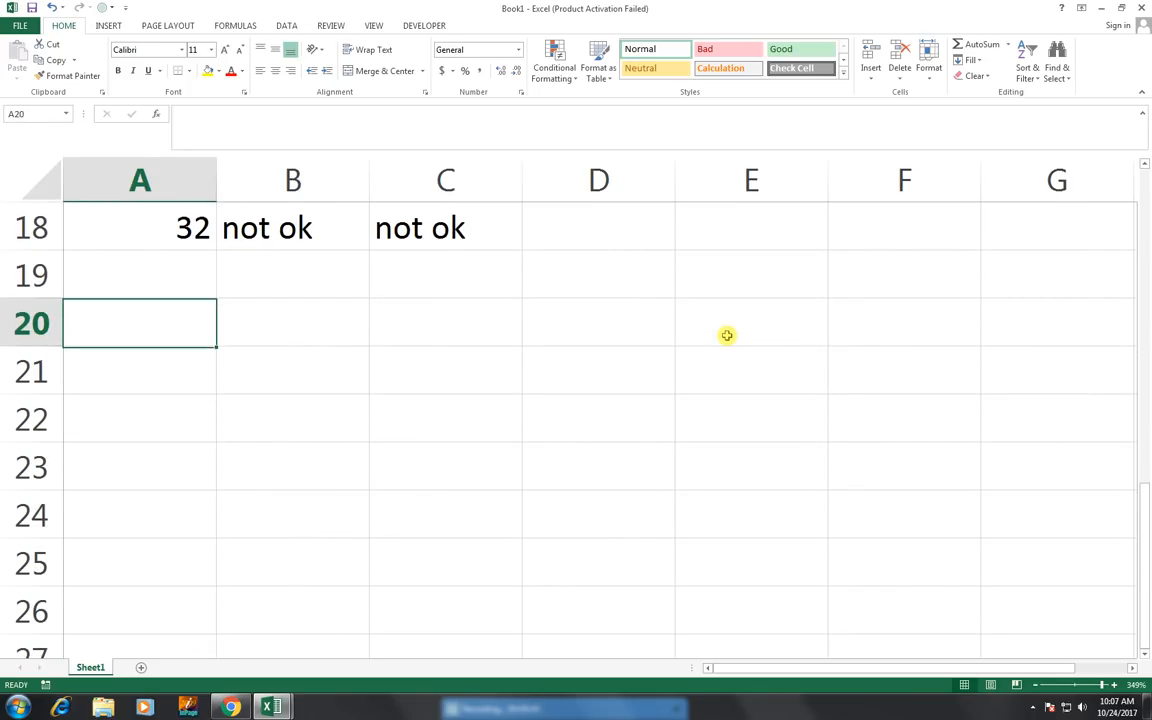
{"action": "key", "text": "Right"}
{"action": "type", "text": "applr"}
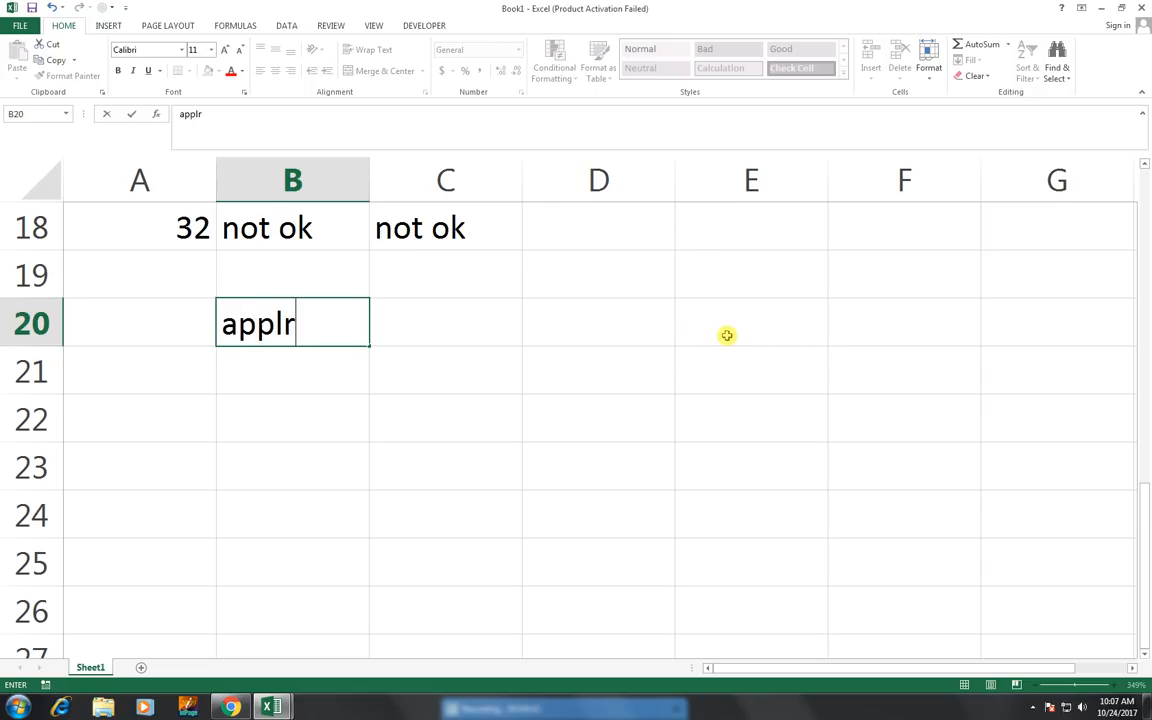
{"action": "key", "text": "Return"}
{"action": "key", "text": "Up"}
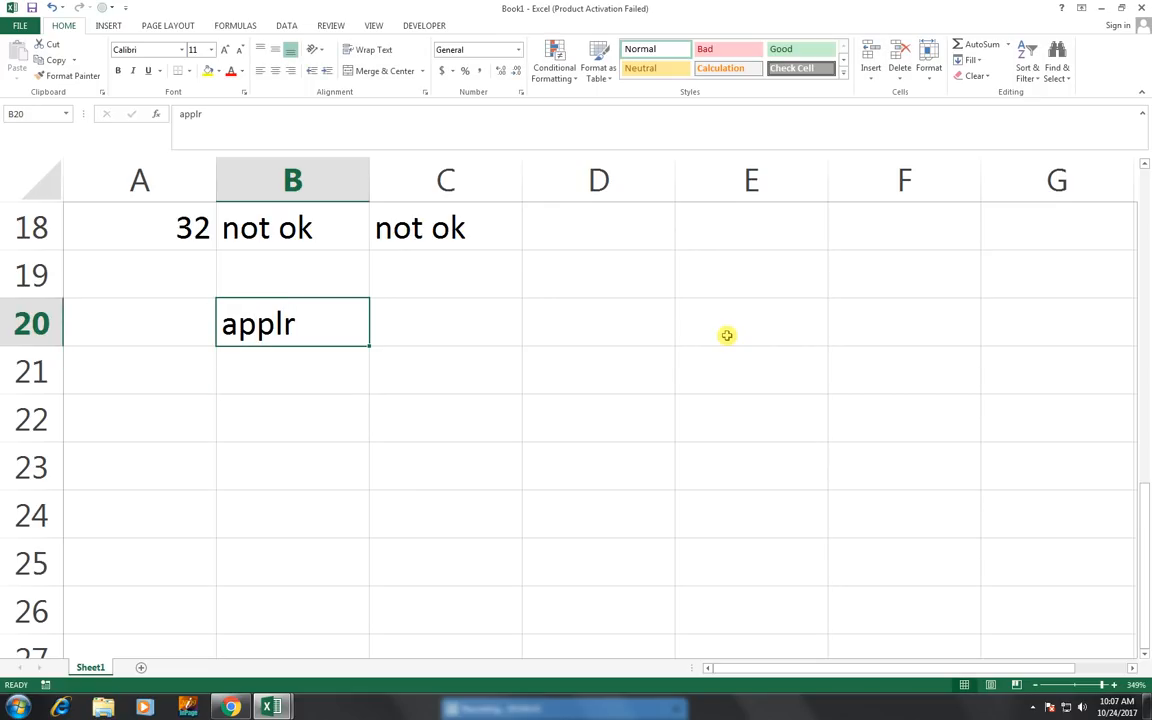
{"action": "type", "text": "applr"}
{"action": "key", "text": "BackSpace"}
{"action": "type", "text": "e"}
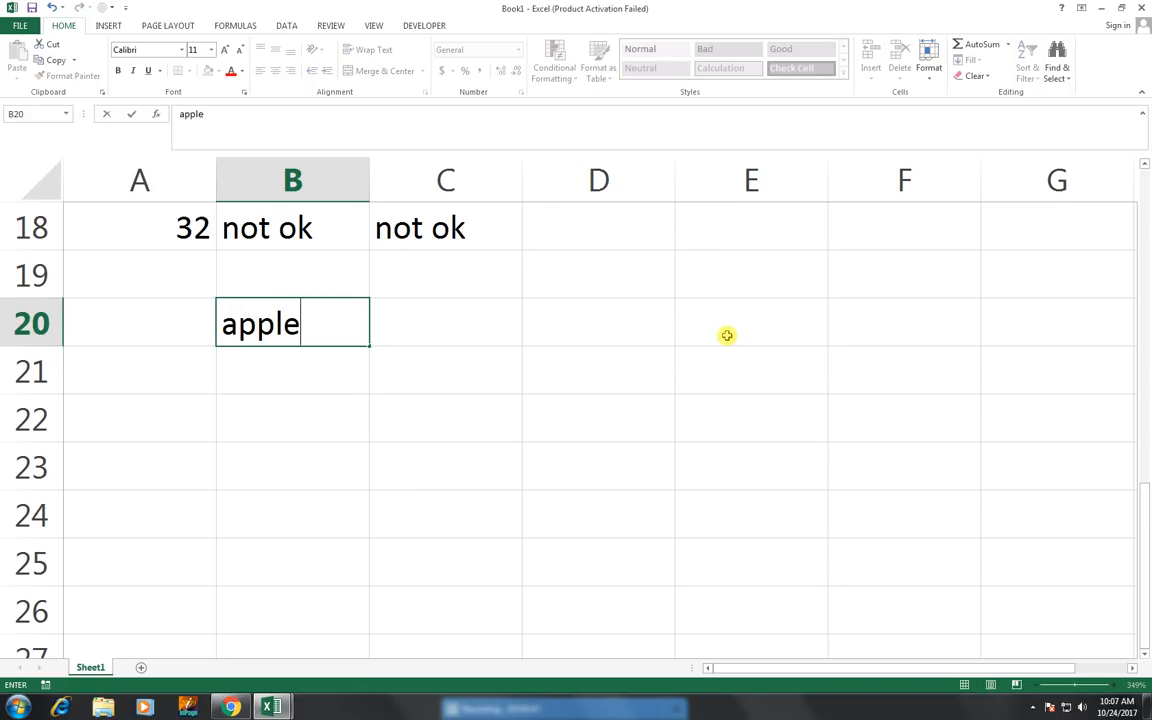
{"action": "key", "text": "Return"}
Continue the fruit list with mango, grapse and cherry in B21 to B23
{"action": "type", "text": "mango"}
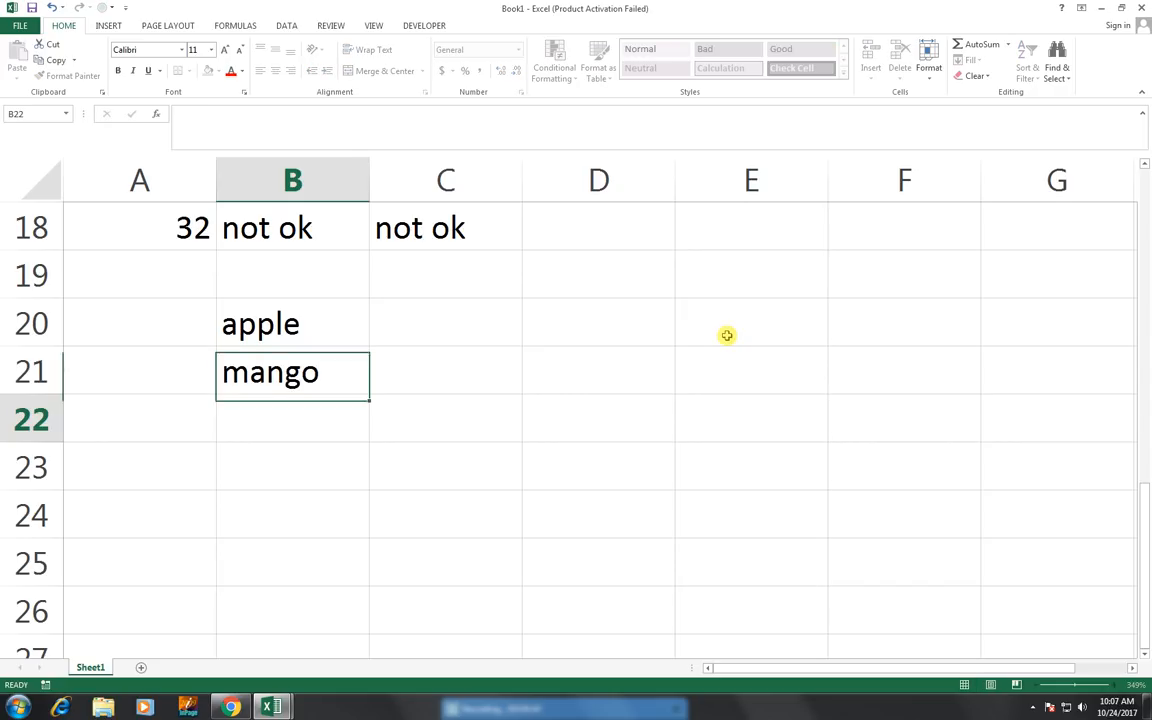
{"action": "key", "text": "Return"}
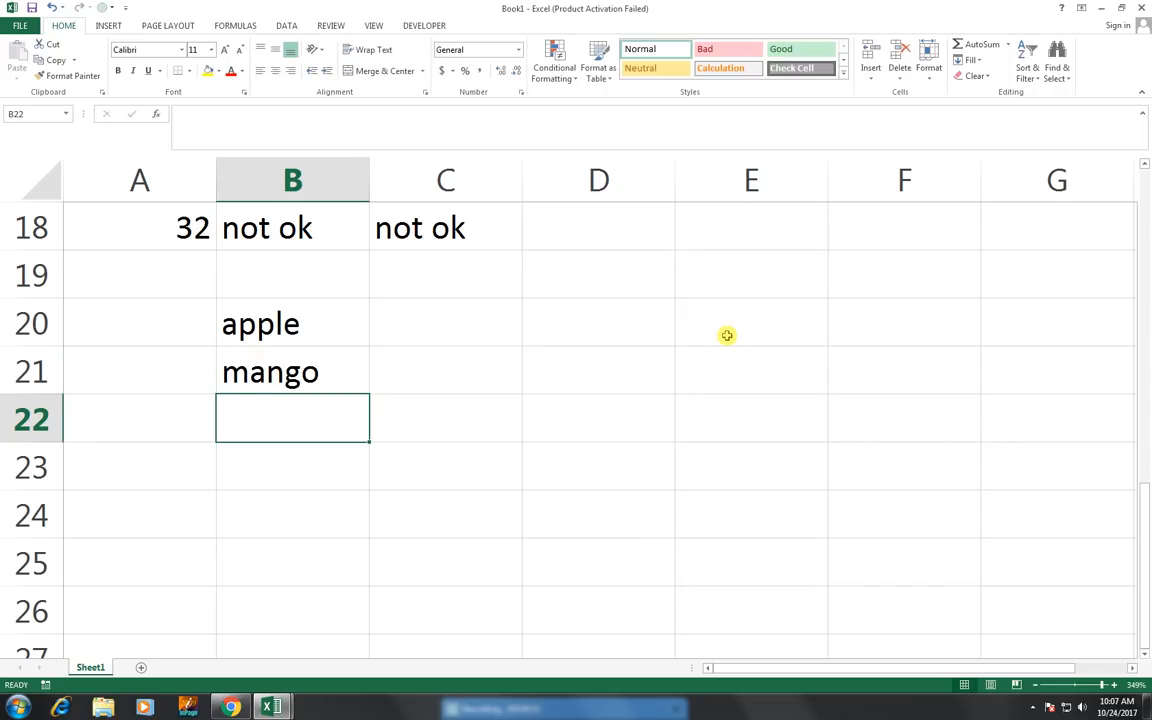
{"action": "type", "text": "grapse"}
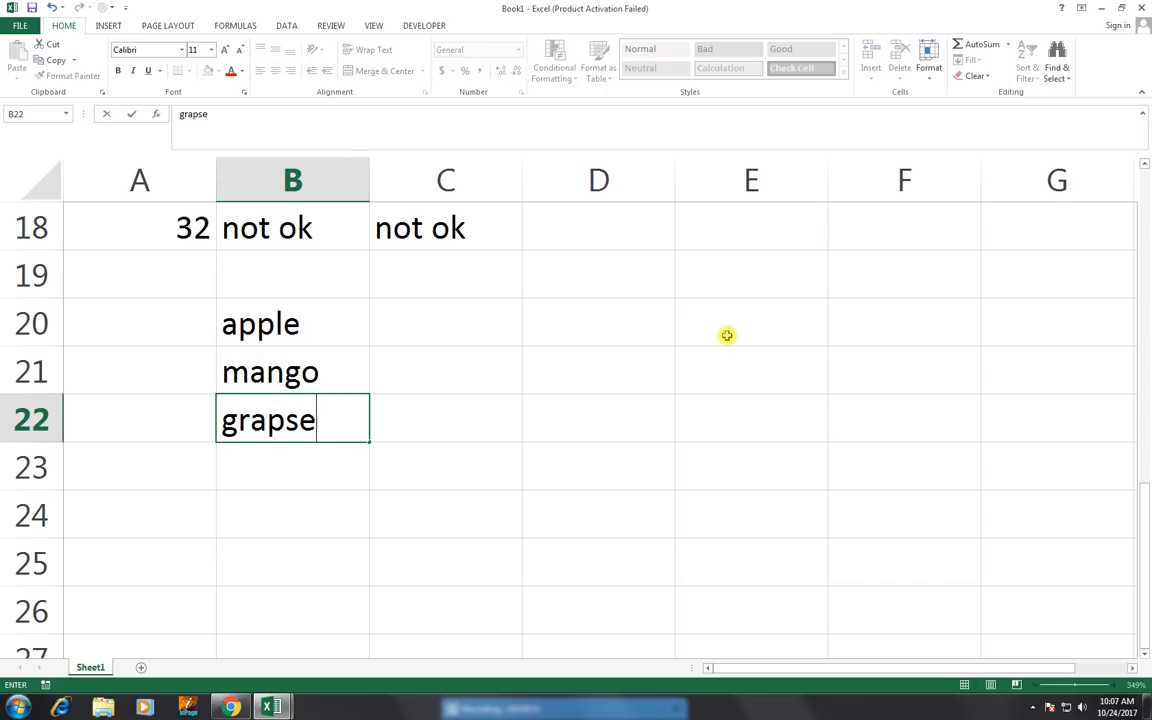
{"action": "key", "text": "Return"}
{"action": "type", "text": "ch"}
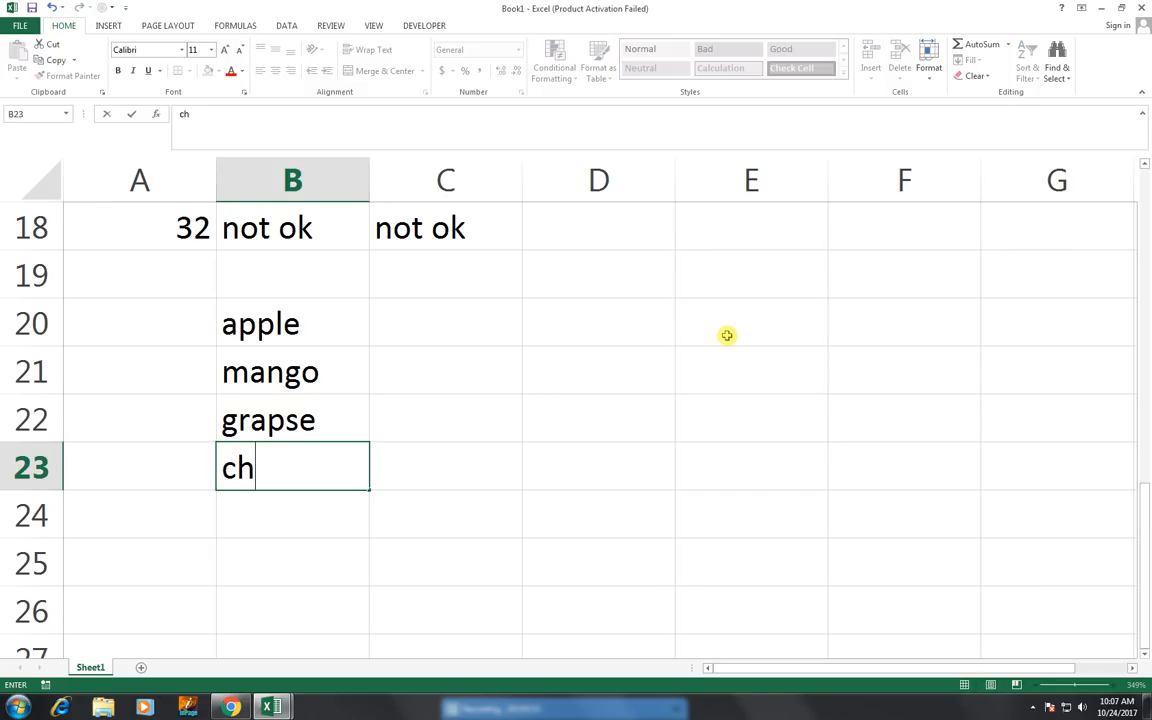
{"action": "type", "text": "erry"}
{"action": "key", "text": "Right"}
Enter the fruit prices 500, 100, 200 and 300 in C20 to C23
{"action": "key", "text": "Up"}
{"action": "key", "text": "Up"}
{"action": "key", "text": "Up"}
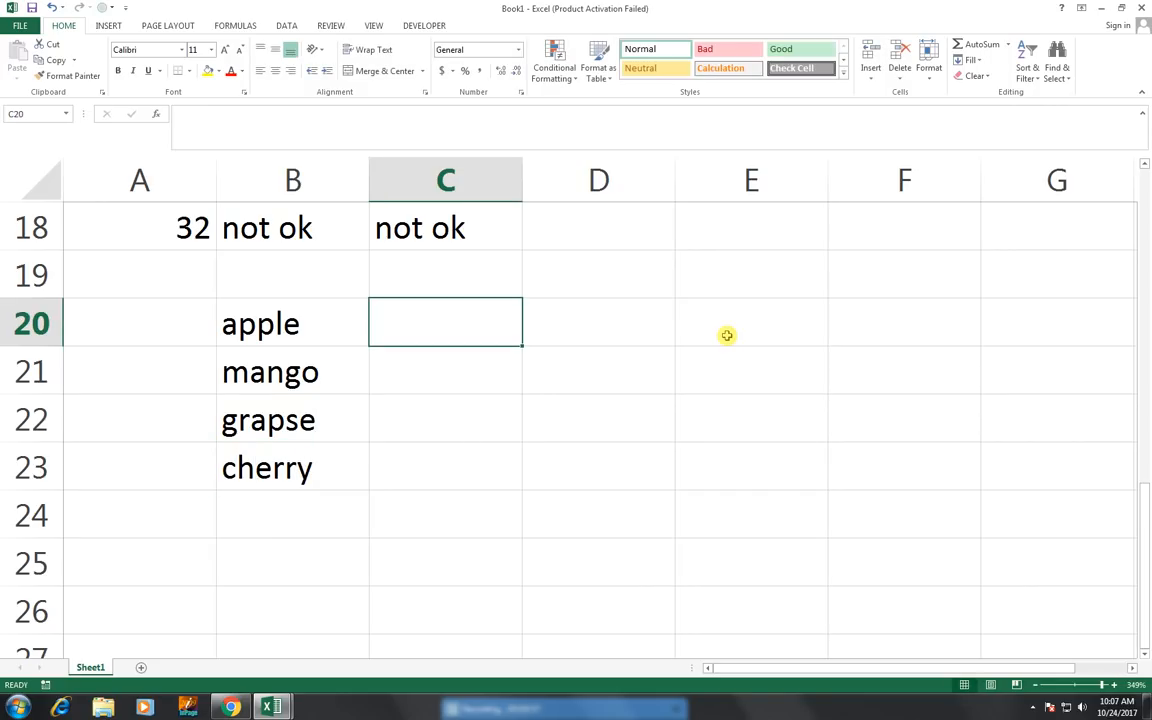
{"action": "type", "text": "500"}
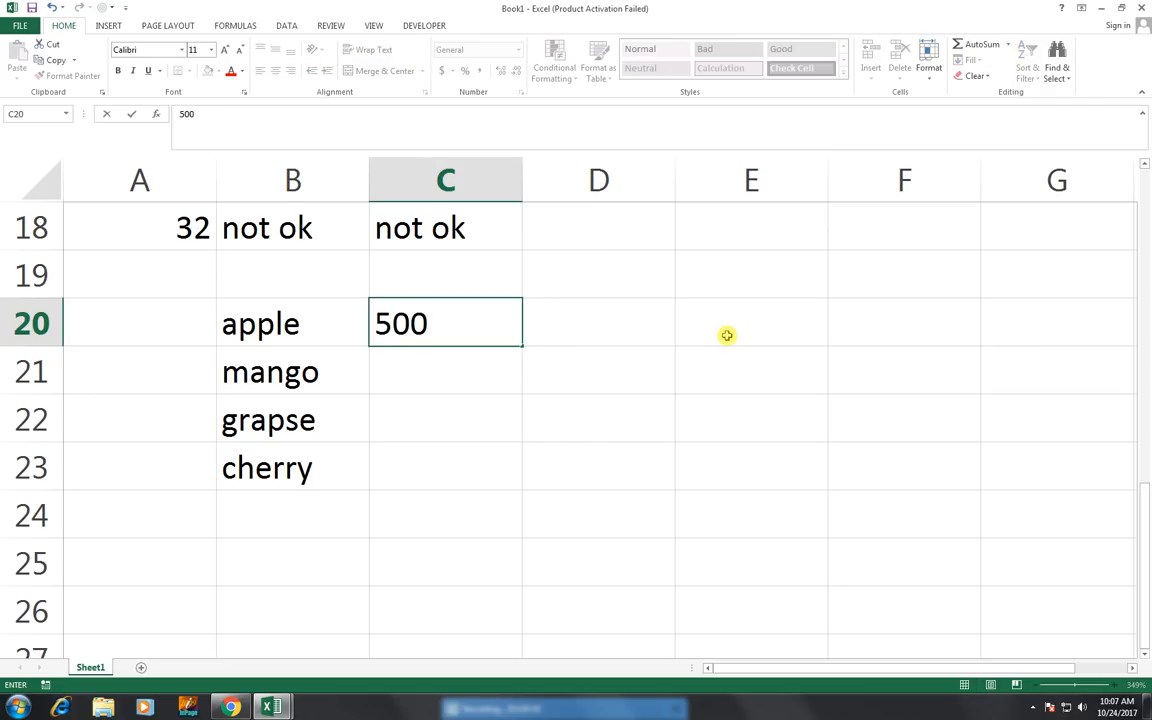
{"action": "key", "text": "Return"}
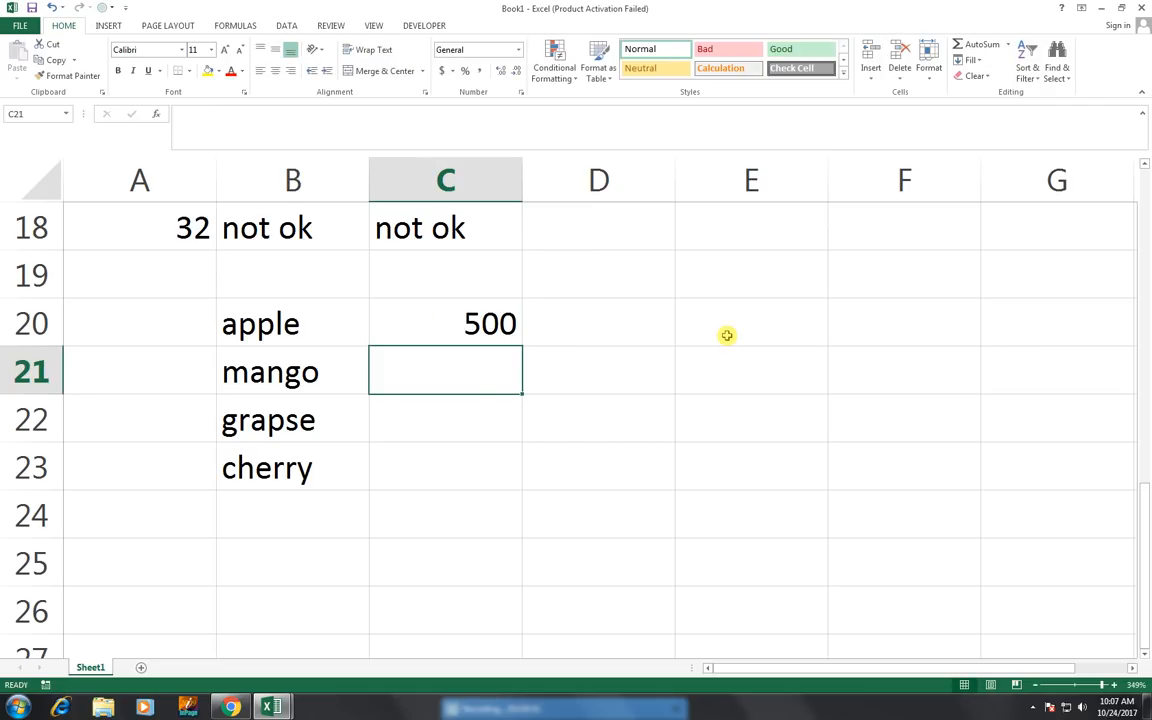
{"action": "type", "text": "100"}
{"action": "key", "text": "Return"}
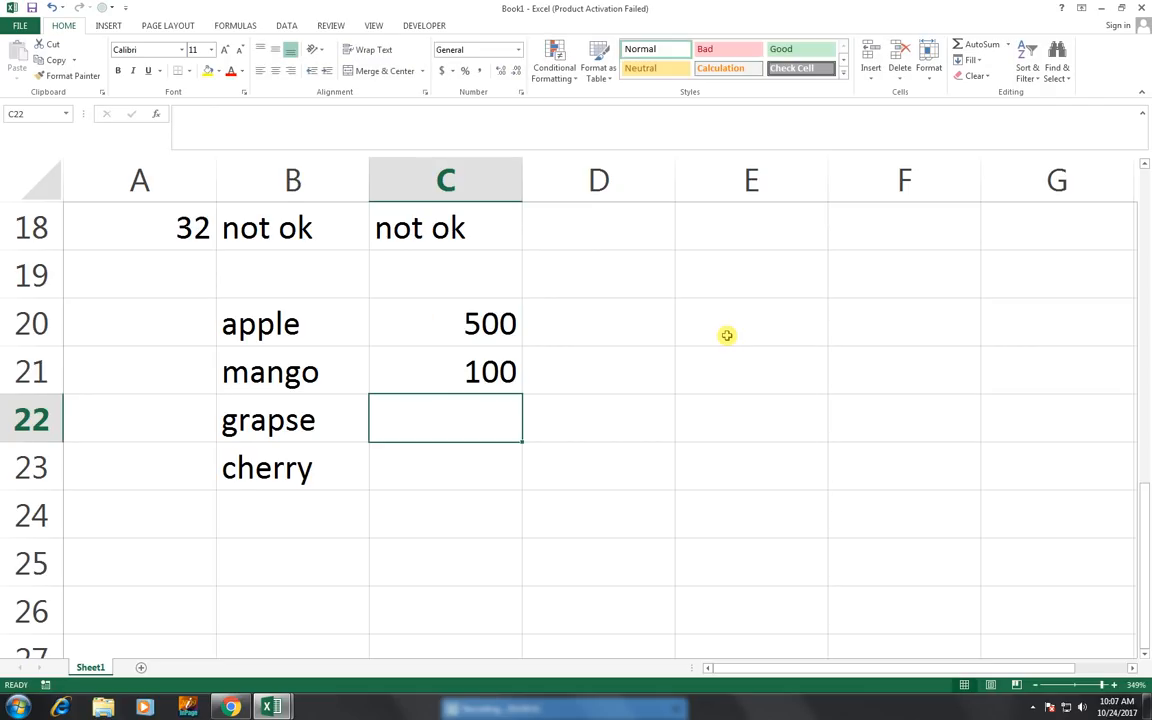
{"action": "type", "text": "200"}
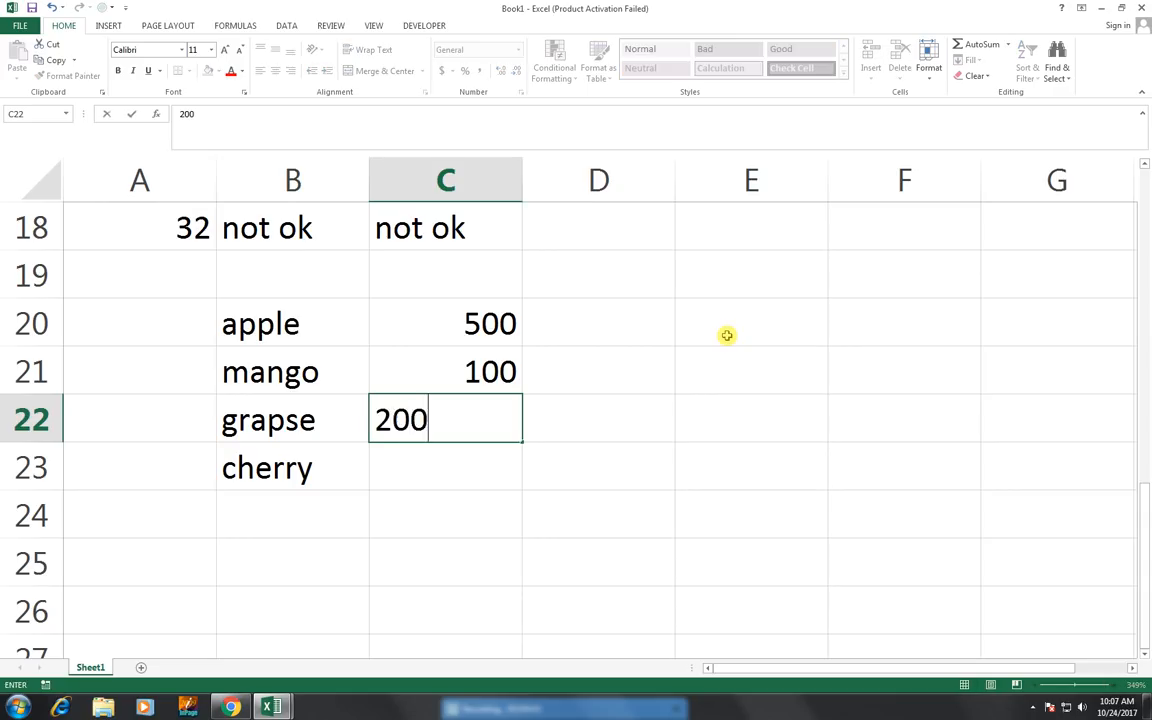
{"action": "key", "text": "Return"}
{"action": "type", "text": "300"}
{"action": "key", "text": "Tab"}
Add the column headers kg in D19, per kg in C19 and name in B19
{"action": "key", "text": "Up"}
{"action": "key", "text": "Up"}
{"action": "key", "text": "Up"}
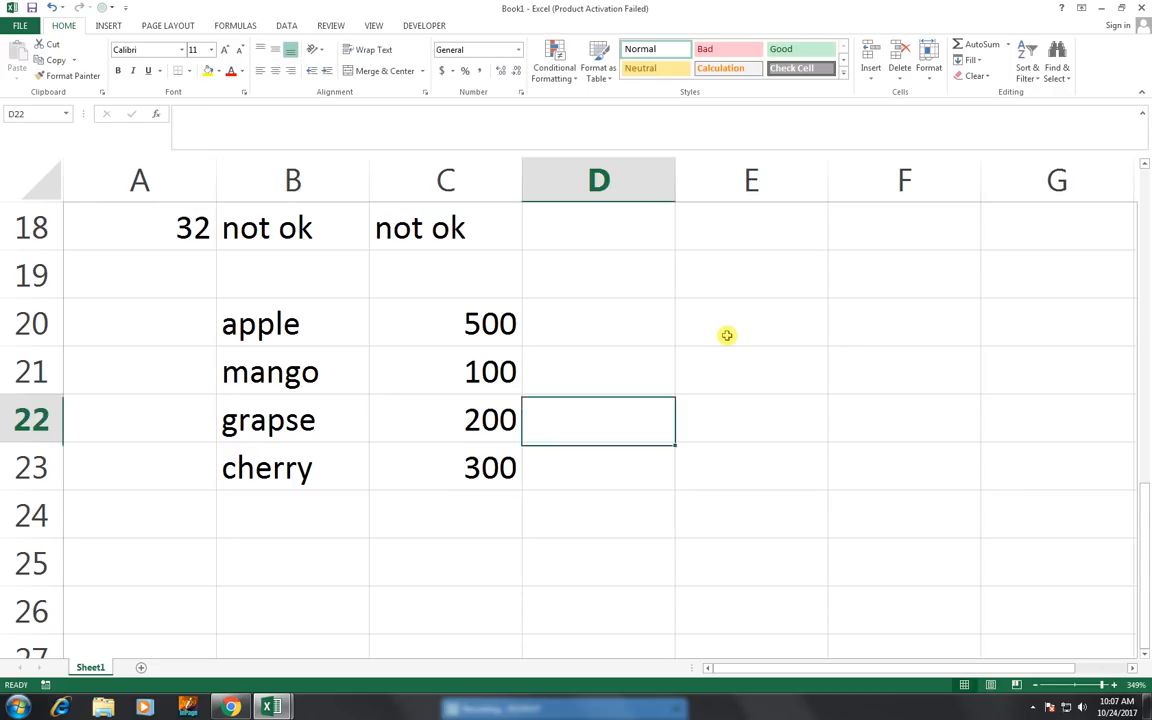
{"action": "key", "text": "Up"}
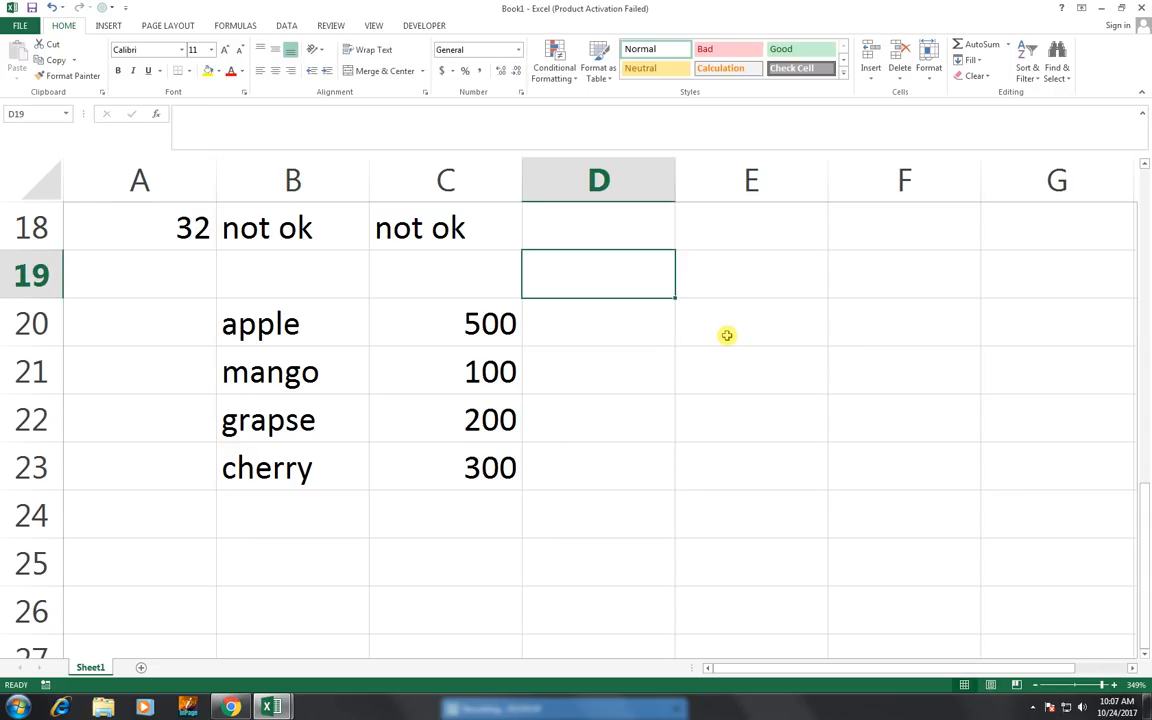
{"action": "type", "text": "kg"}
{"action": "key", "text": "Left"}
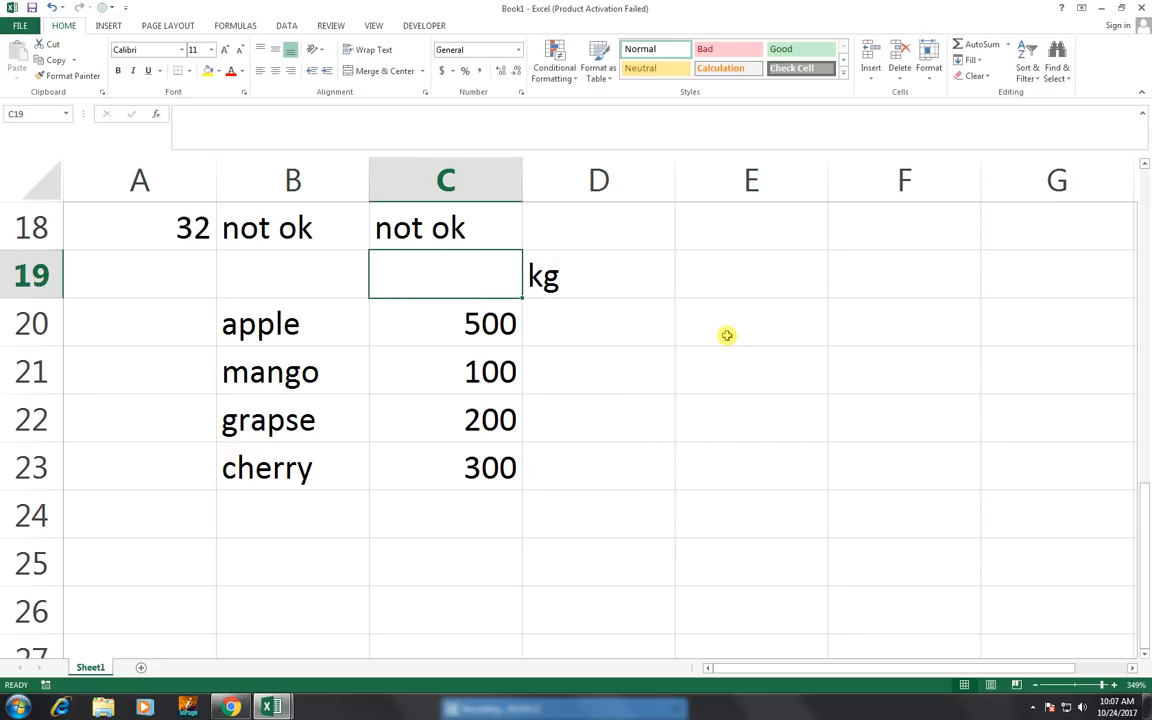
{"action": "type", "text": "pr"}
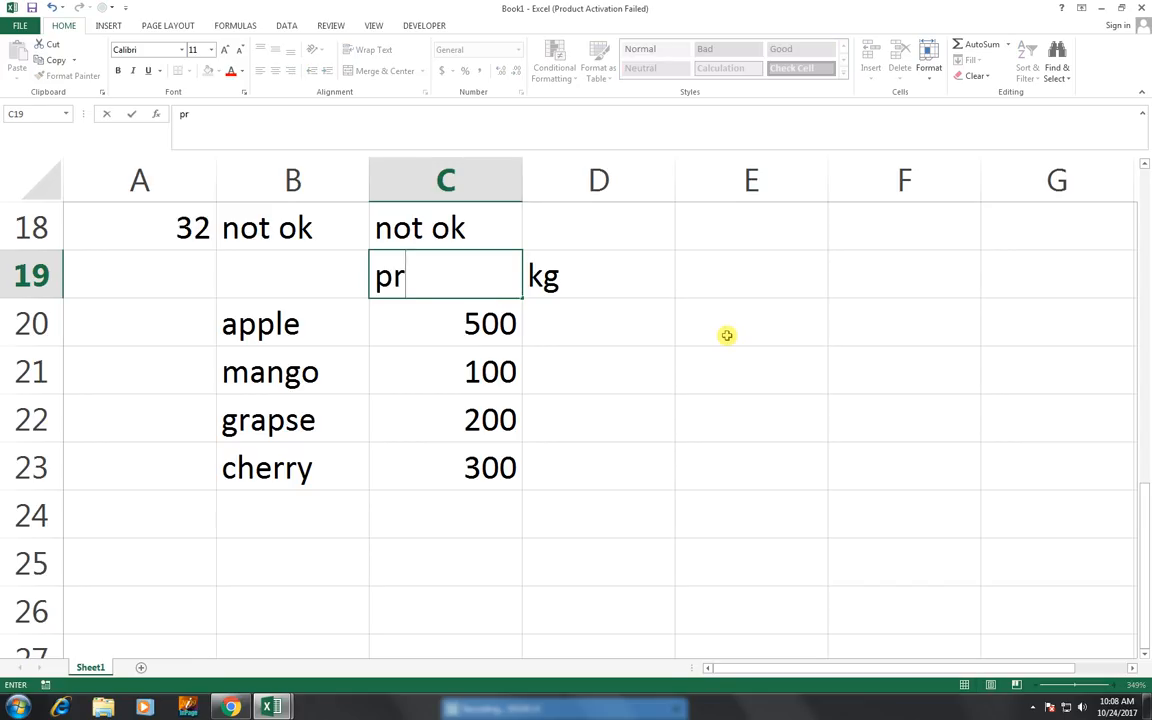
{"action": "key", "text": "BackSpace"}
{"action": "type", "text": "er kg"}
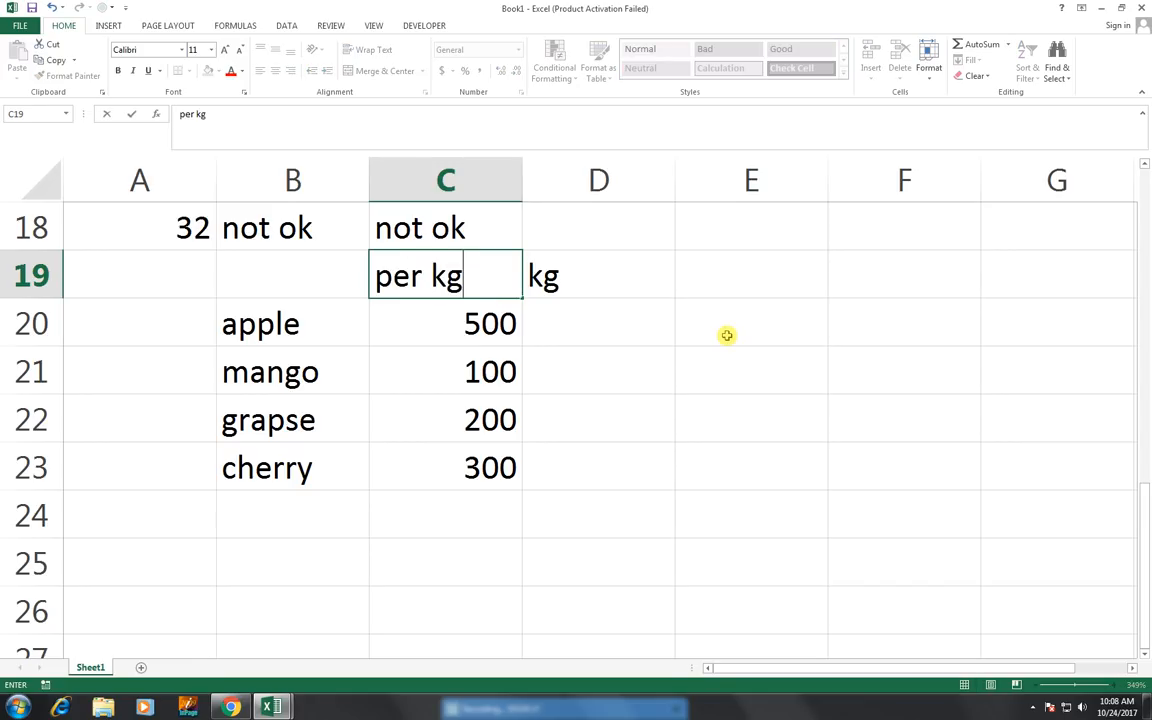
{"action": "key", "text": "Left"}
{"action": "type", "text": "name"}
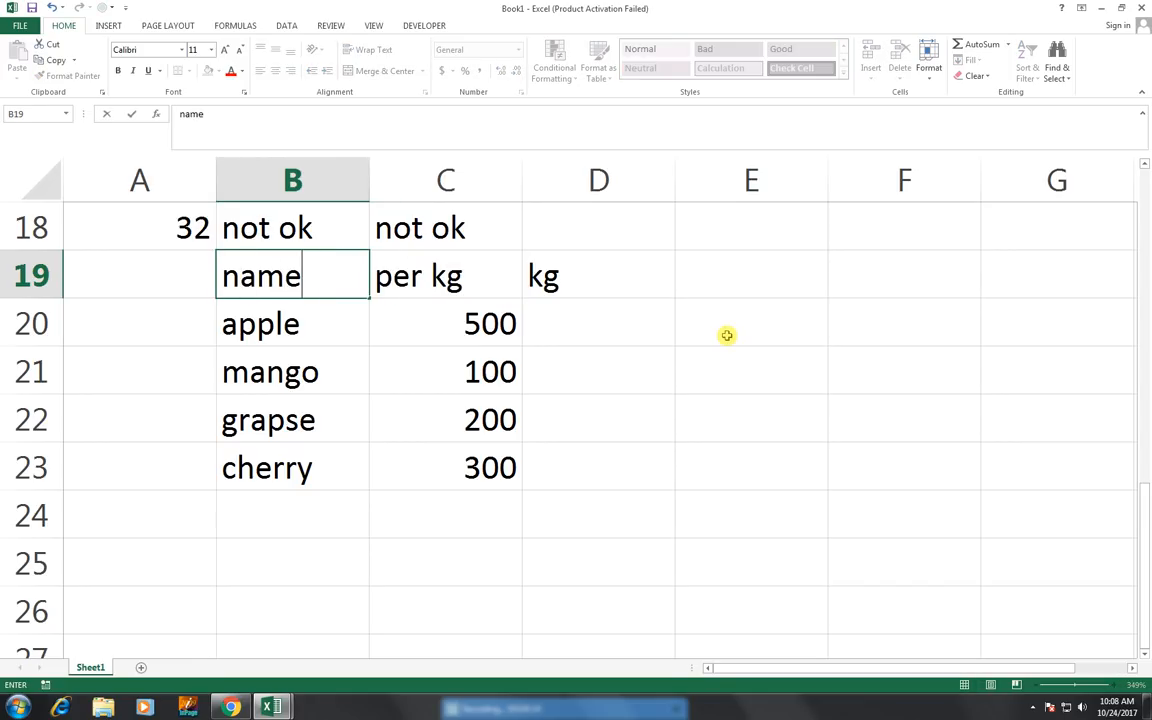
{"action": "key", "text": "Right"}
Enter the quantities 2, 5, 3 and 4 in D20 to D23 of the kg column
{"action": "key", "text": "Right"}
{"action": "key", "text": "Down"}
{"action": "type", "text": "2"}
{"action": "key", "text": "Return"}
{"action": "type", "text": "5"}
{"action": "key", "text": "Return"}
{"action": "type", "text": "3"}
{"action": "key", "text": "Return"}
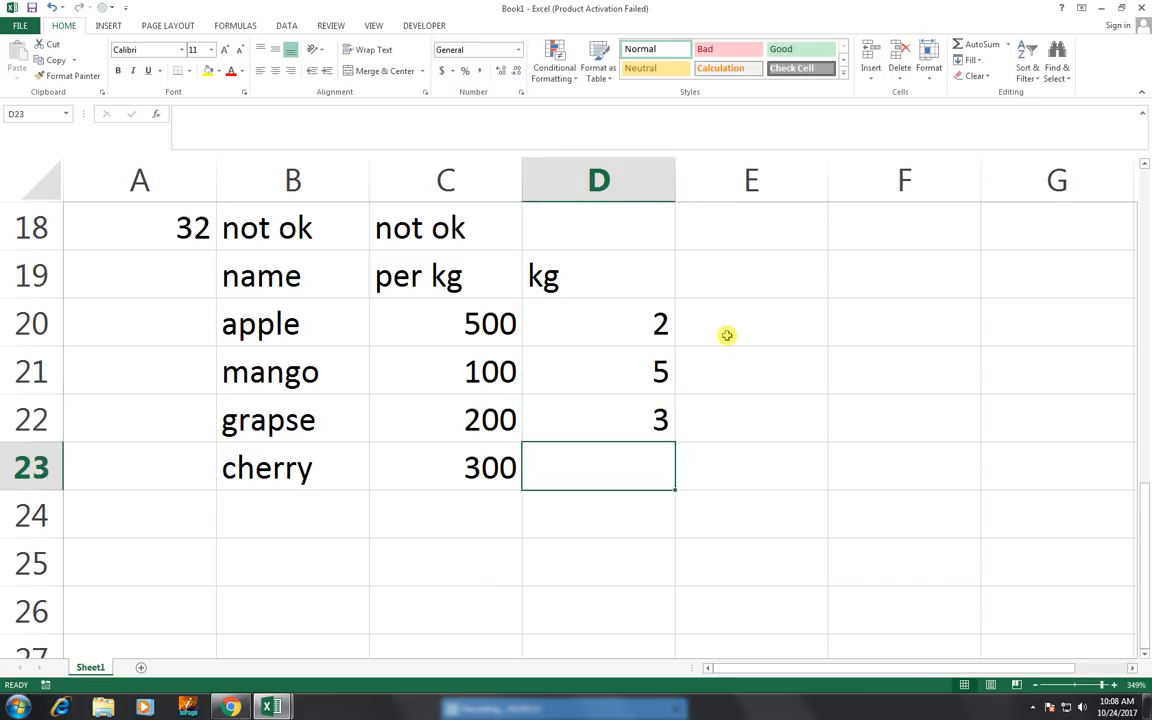
{"action": "type", "text": "4"}
{"action": "key", "text": "Right"}
Add the column header amoutn in E19
{"action": "key", "text": "Up"}
{"action": "key", "text": "Up"}
{"action": "key", "text": "Up"}
{"action": "key", "text": "Up"}
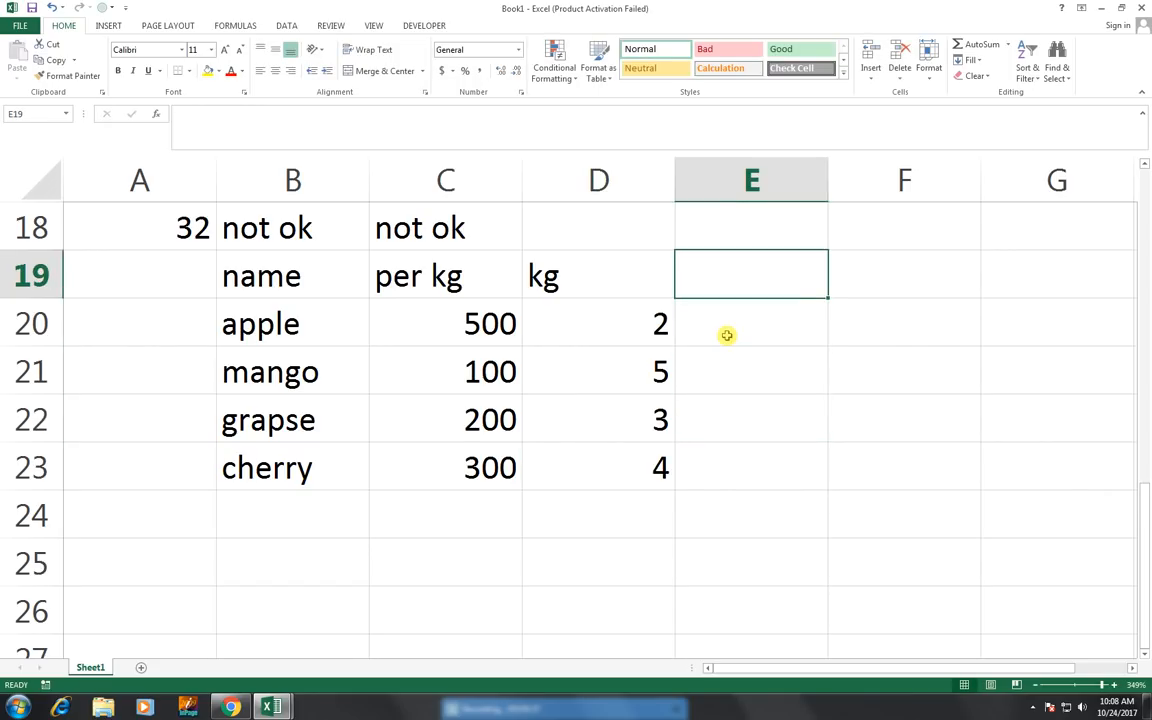
{"action": "type", "text": "amoutn"}
{"action": "key", "text": "Return"}
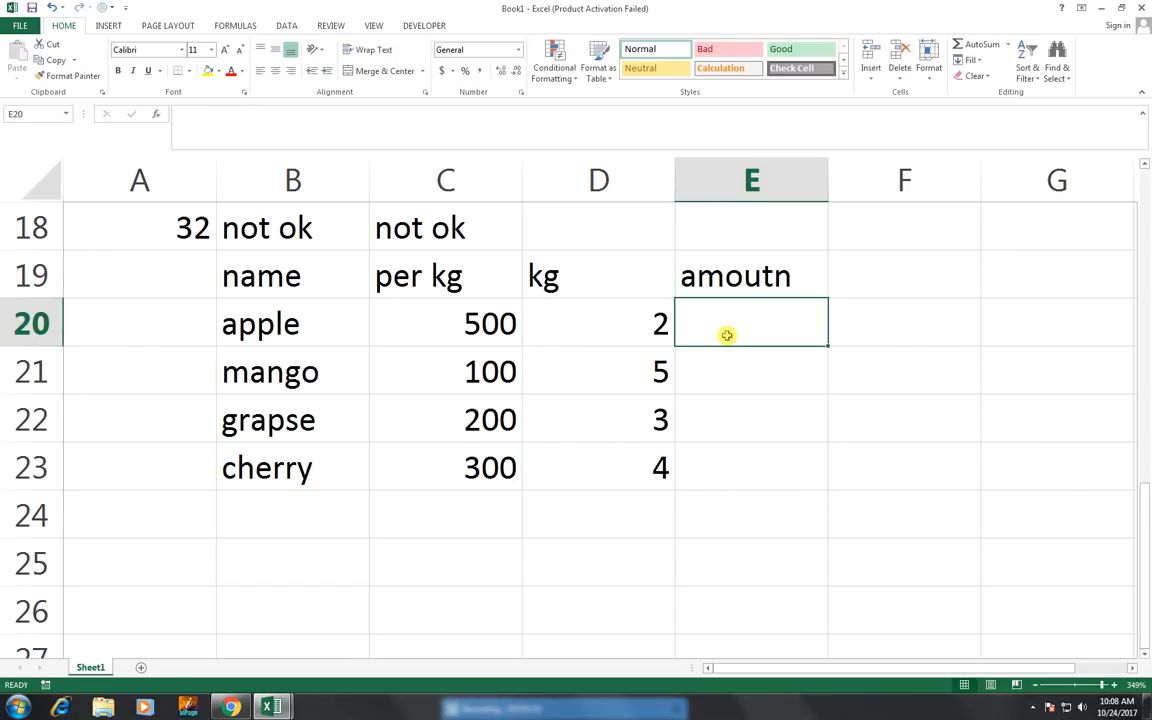
Enter =C20*D20 in E20 to multiply the apple price per kg by its quantity
{"action": "type", "text": "=-"}
{"action": "key", "text": "BackSpace"}
{"action": "key", "text": "Left"}
{"action": "key", "text": "Left"}
{"action": "key", "text": "Left"}
{"action": "key", "text": "Right"}
{"action": "type", "text": "*"}
{"action": "key", "text": "Left"}
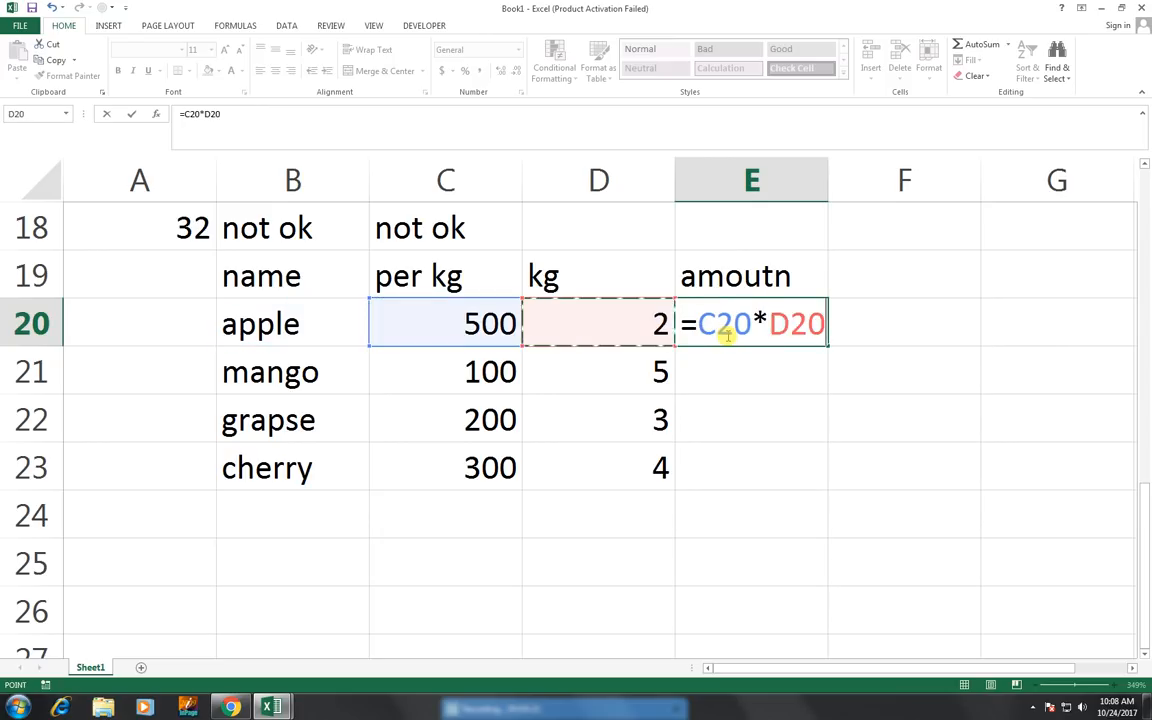
{"action": "key", "text": "Return"}
Fill the multiplication formula from E20 down through E23
{"action": "key", "text": "Up"}
{"action": "key", "text": "shift+Down"}
{"action": "key", "text": "shift+Down"}
{"action": "key", "text": "shift+Down"}
{"action": "key", "text": "shift+Down"}
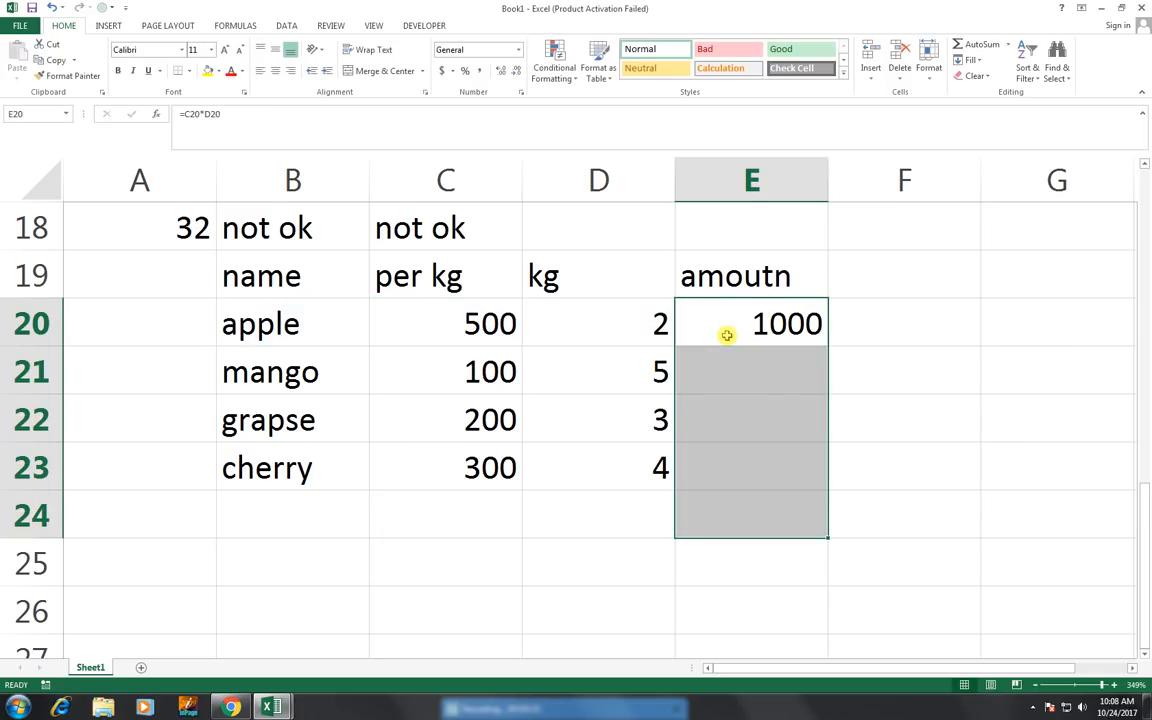
{"action": "key", "text": "shift+Up"}
{"action": "key", "text": "ctrl+d"}
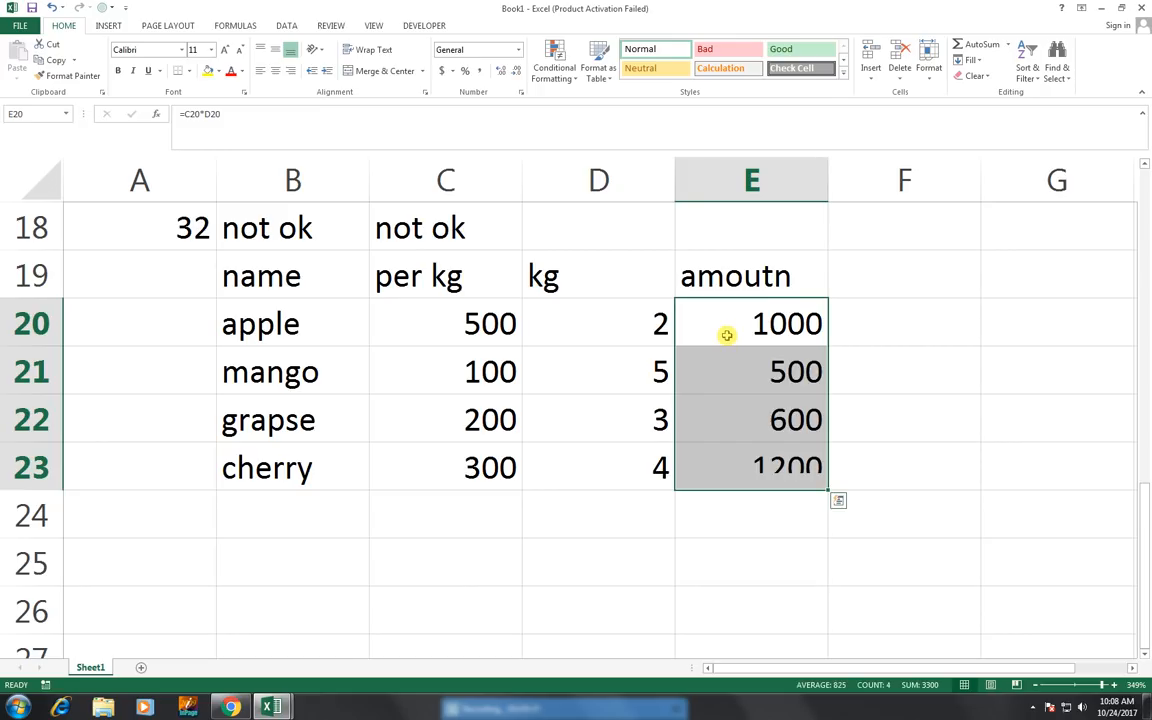
Replace the fruit name in B22 with apple so that the fruit is listed twice
{"action": "key", "text": "Left"}
{"action": "key", "text": "Left"}
{"action": "key", "text": "Left"}
{"action": "key", "text": "Down"}
{"action": "key", "text": "Down"}
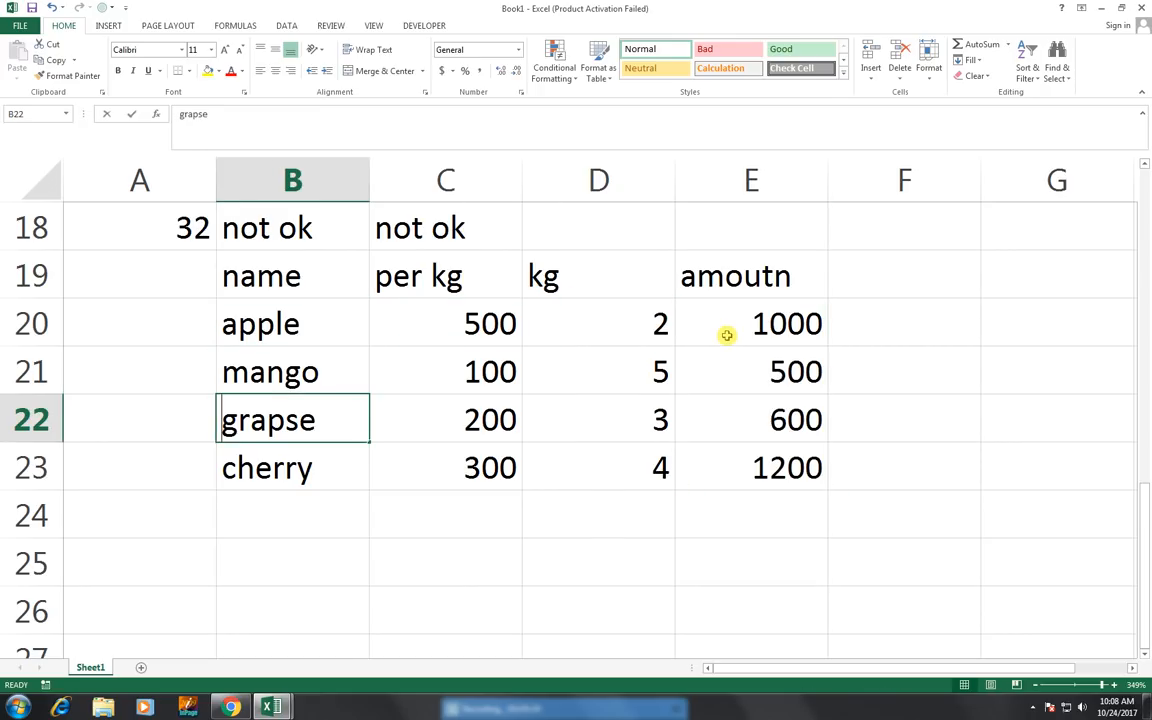
{"action": "type", "text": "apple"}
{"action": "key", "text": "Return"}
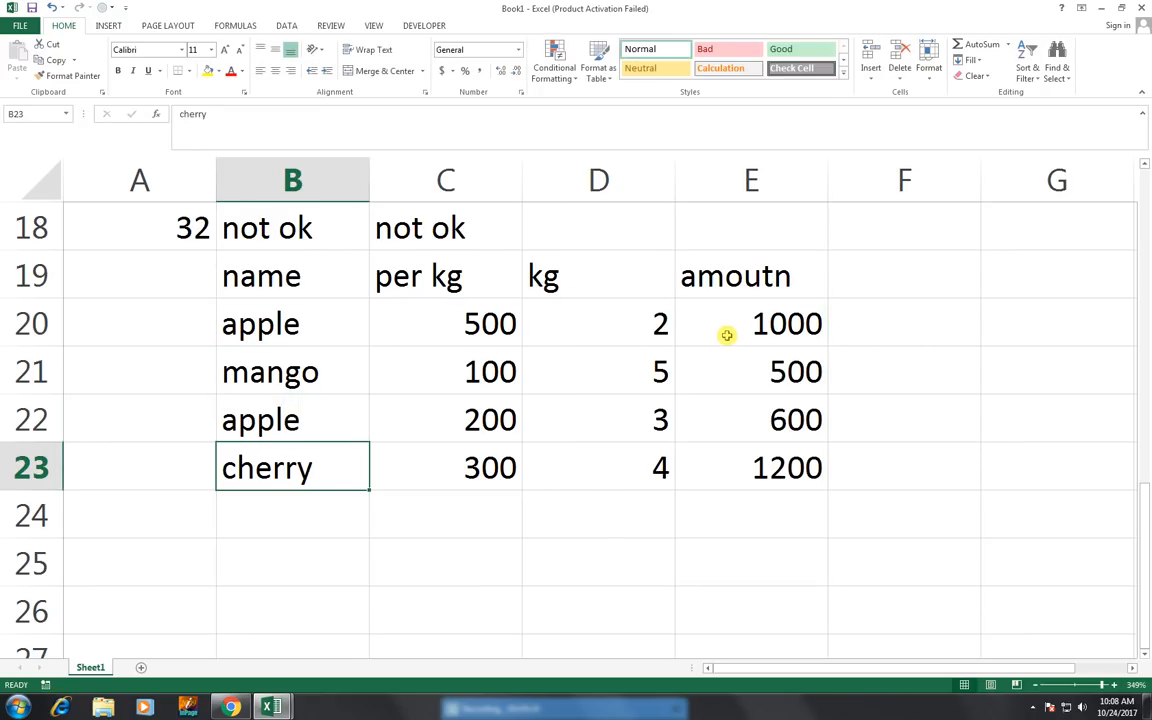
Enter apple as a label in D25 below the fruit table
{"action": "key", "text": "Up"}
{"action": "key", "text": "Up"}
{"action": "key", "text": "Up"}
{"action": "key", "text": "Up"}
{"action": "key", "text": "Down"}
{"action": "key", "text": "Down"}
{"action": "key", "text": "Down"}
{"action": "key", "text": "Right"}
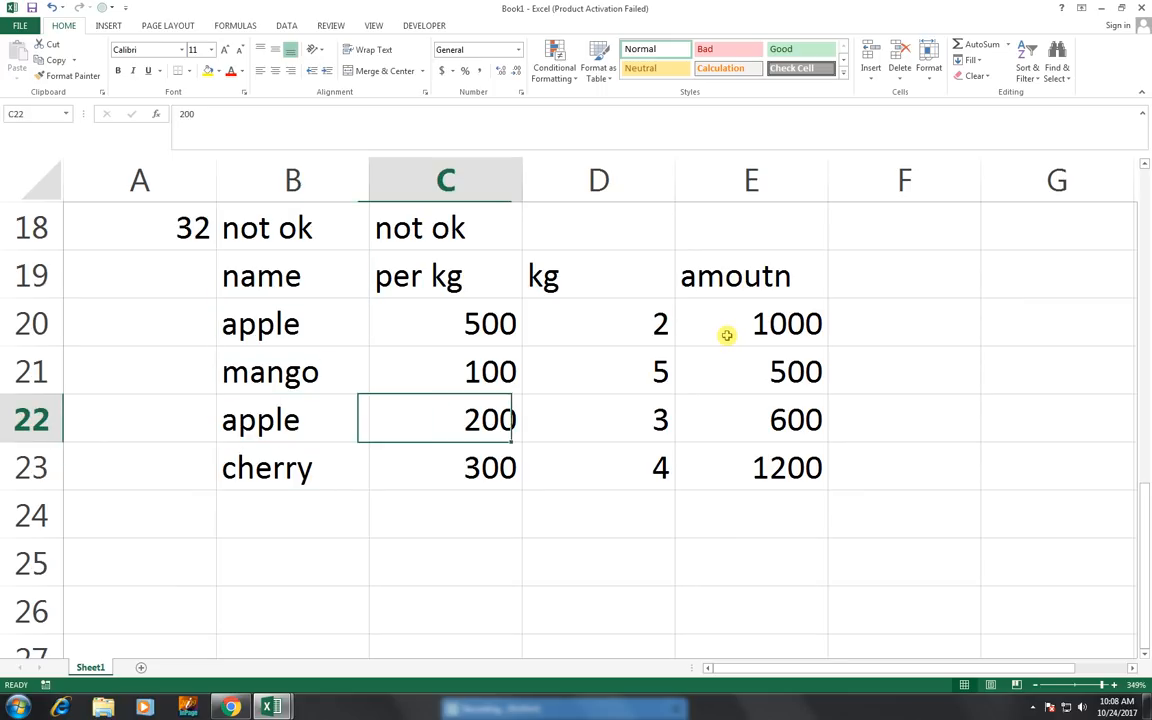
{"action": "key", "text": "Right"}
{"action": "key", "text": "Right"}
{"action": "key", "text": "Right"}
{"action": "key", "text": "Down"}
{"action": "key", "text": "Left"}
{"action": "key", "text": "Down"}
{"action": "key", "text": "Down"}
{"action": "key", "text": "Left"}
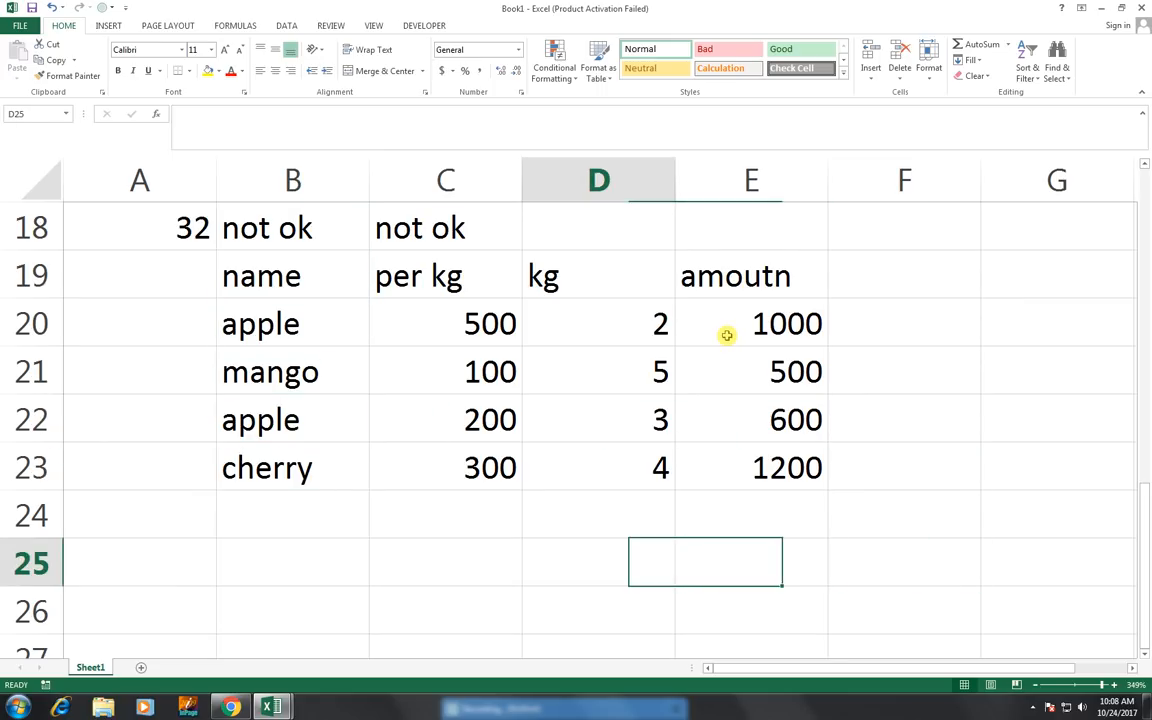
{"action": "type", "text": "apple"}
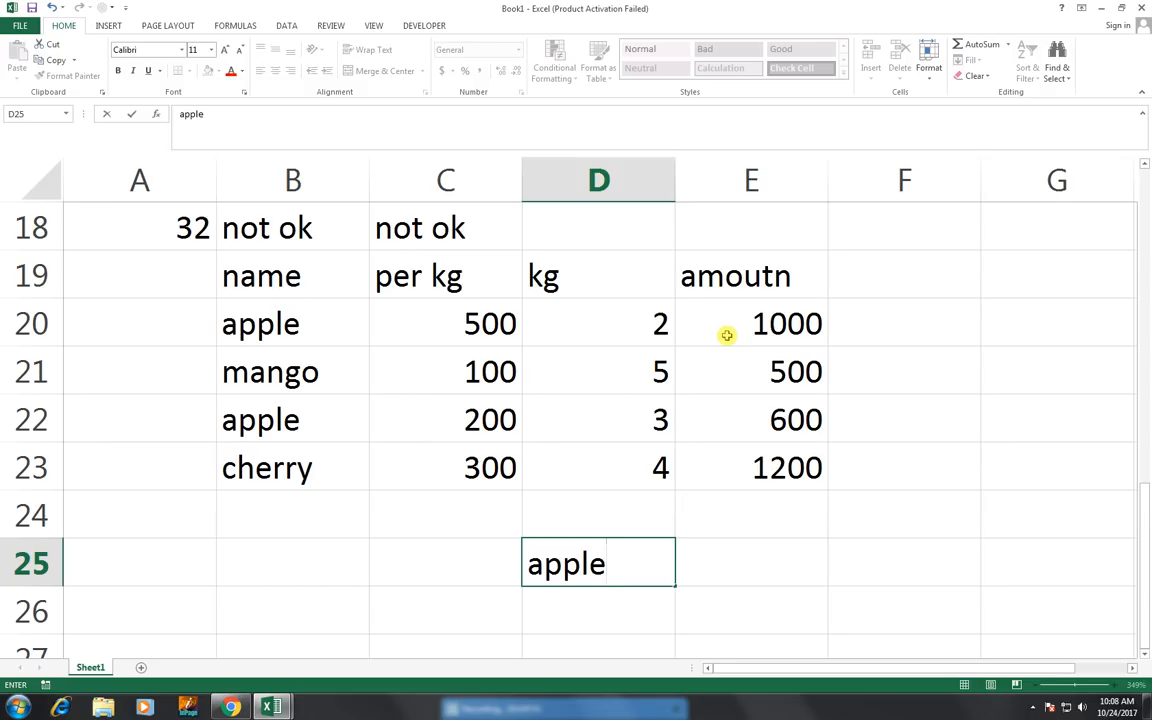
{"action": "key", "text": "Tab"}
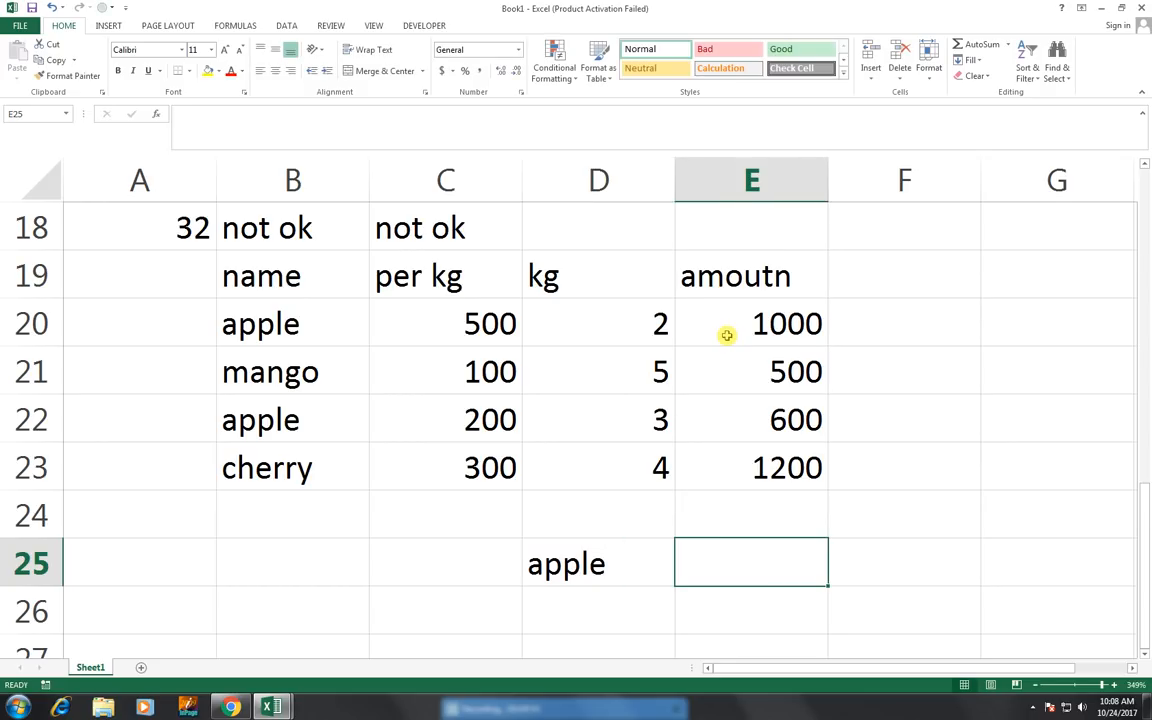
Start a SUMIF formula in E25 with the fruit names B20:B23 as its criteria range
{"action": "type", "text": "=sumif)"}
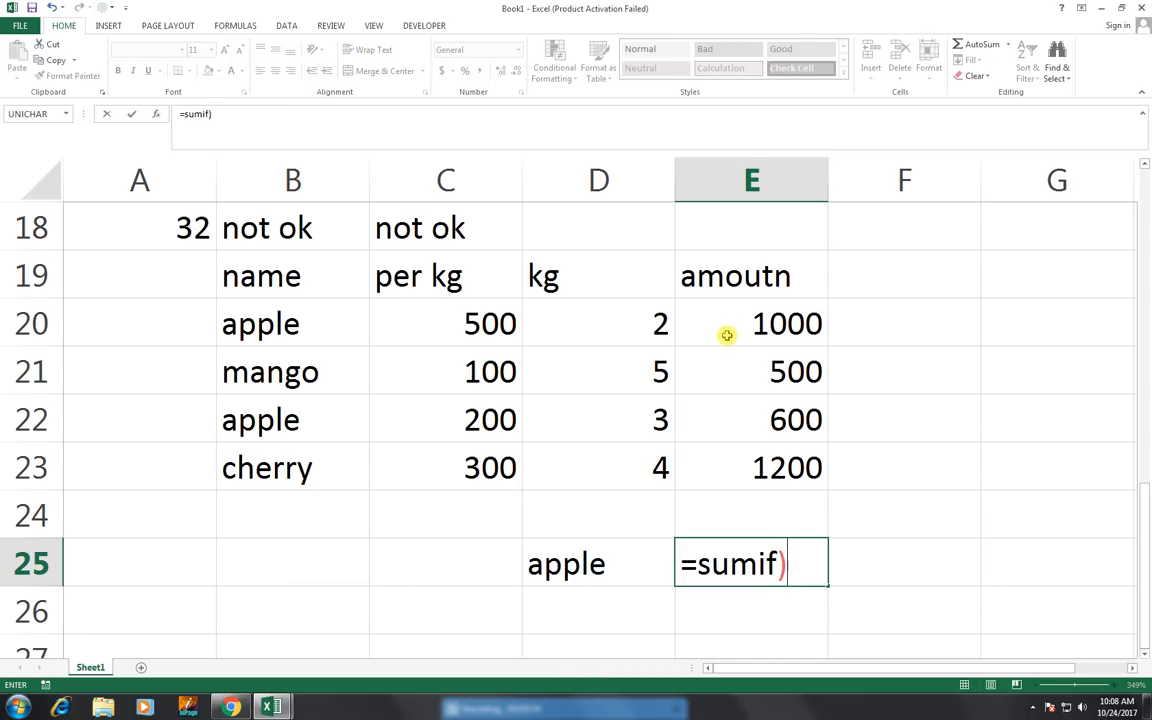
{"action": "key", "text": "BackSpace"}
{"action": "type", "text": "("}
{"action": "key", "text": "Up"}
{"action": "key", "text": "Up"}
{"action": "key", "text": "Left"}
{"action": "key", "text": "Up"}
{"action": "key", "text": "Left"}
{"action": "key", "text": "Left"}
{"action": "key", "text": "Up"}
{"action": "key", "text": "Up"}
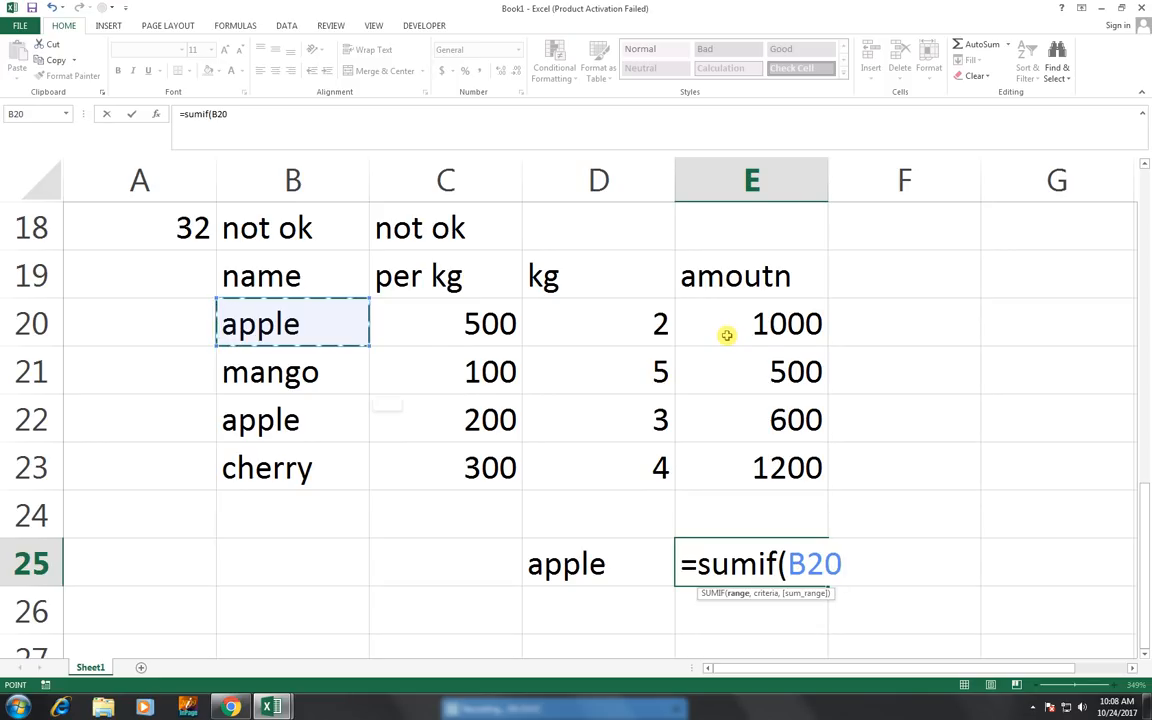
{"action": "key", "text": "shift+Down"}
{"action": "key", "text": "shift+Down"}
{"action": "key", "text": "shift+Down"}
{"action": "type", "text": ","}
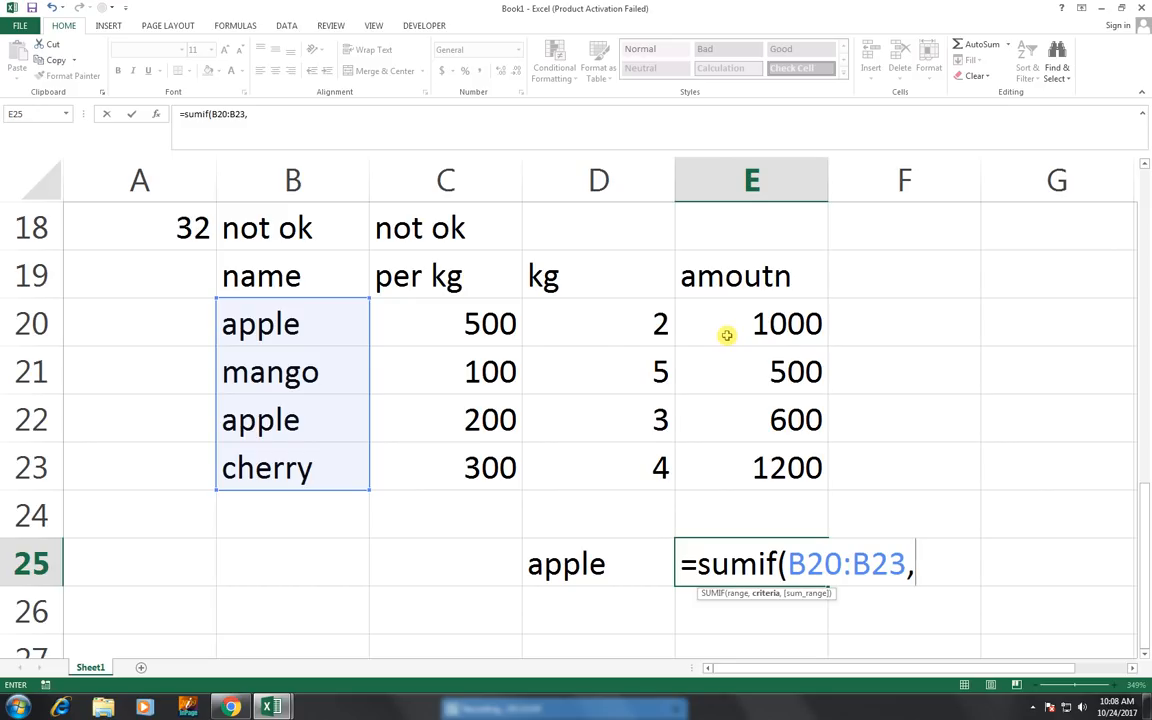
Complete the SUMIF formula in E25 with the criterion "apple" and the sum range E20:E23
{"action": "type", "text": "\"apple\""}
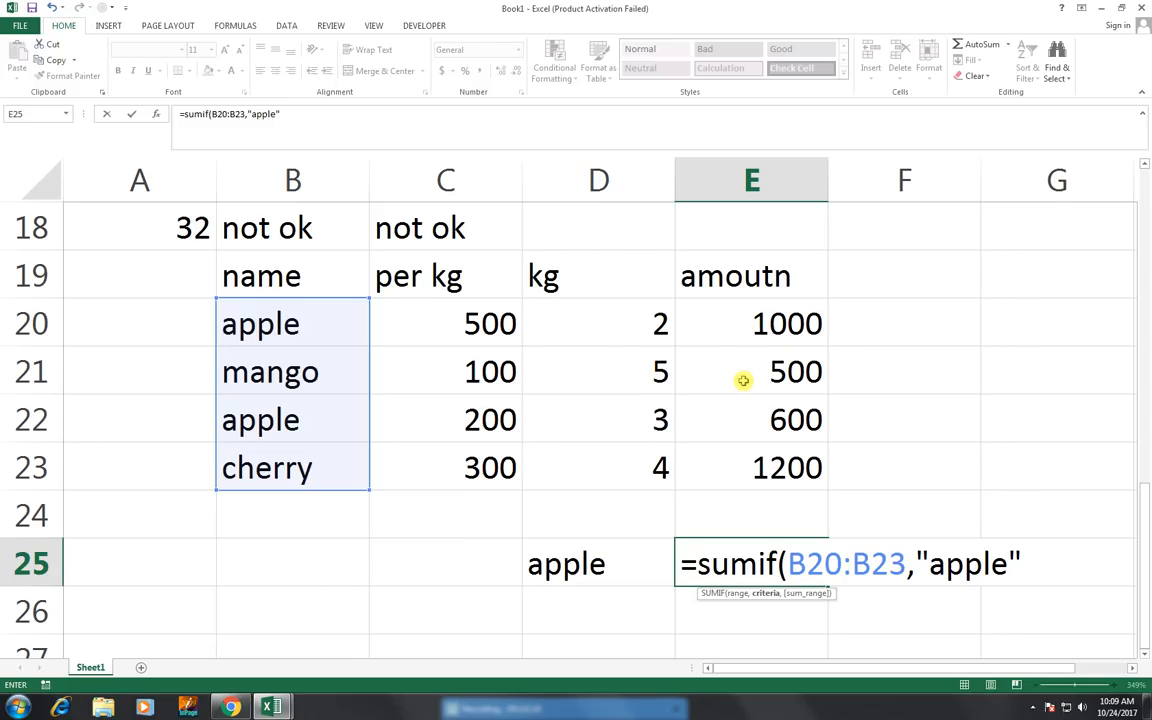
{"action": "type", "text": ","}
{"action": "left_click_drag", "start_coordinate": [771, 314], "coordinate": [773, 455]}
{"action": "type", "text": ")"}
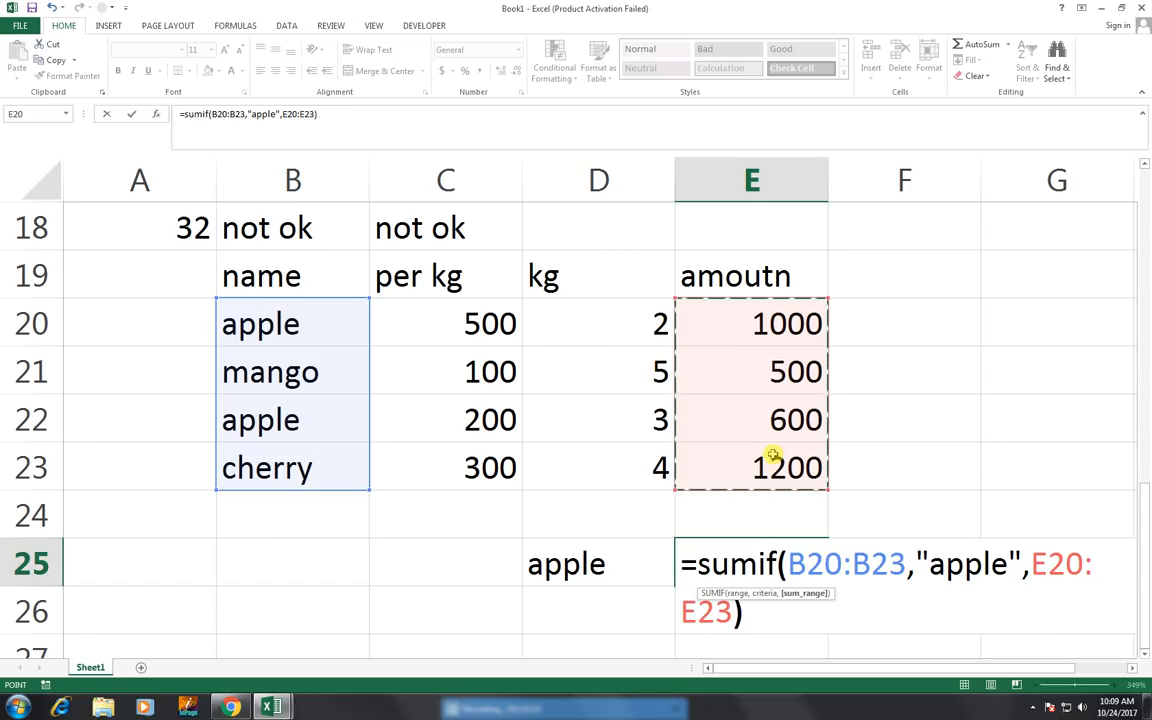
{"action": "key", "text": "Return"}
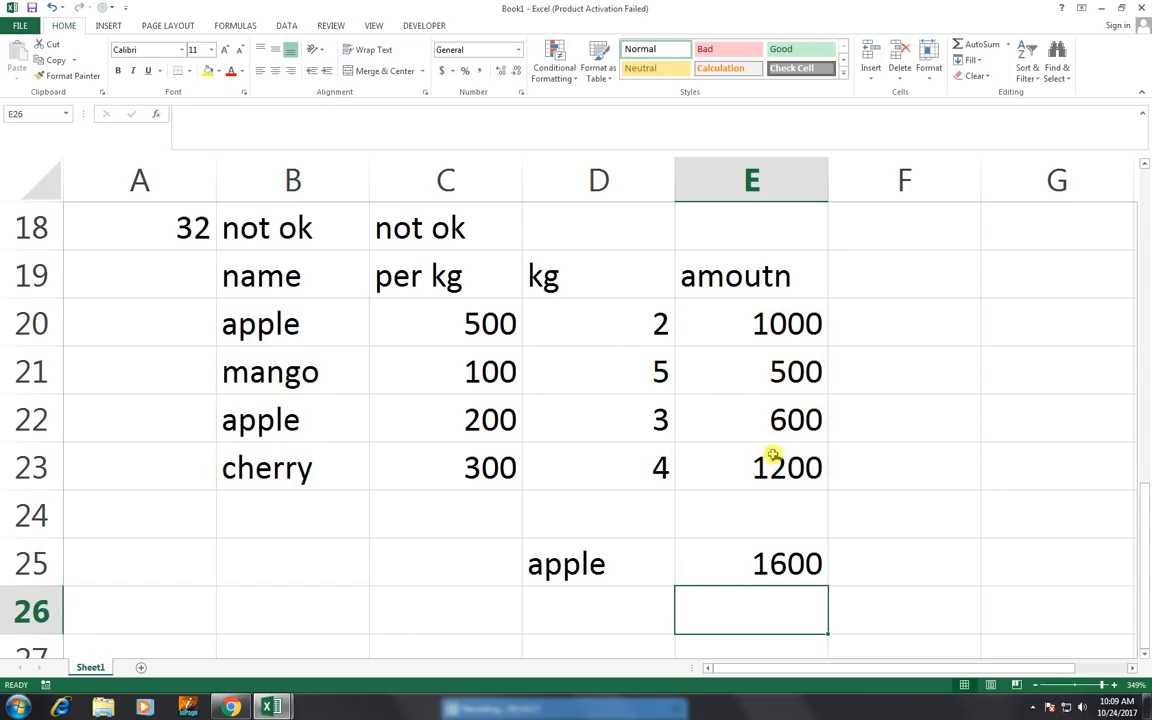
Enter =E20+E22 in G24 to add the two apple amounts as a cross-check
{"action": "key", "text": "Up"}
{"action": "key", "text": "Right"}
{"action": "key", "text": "Right"}
{"action": "key", "text": "Up"}
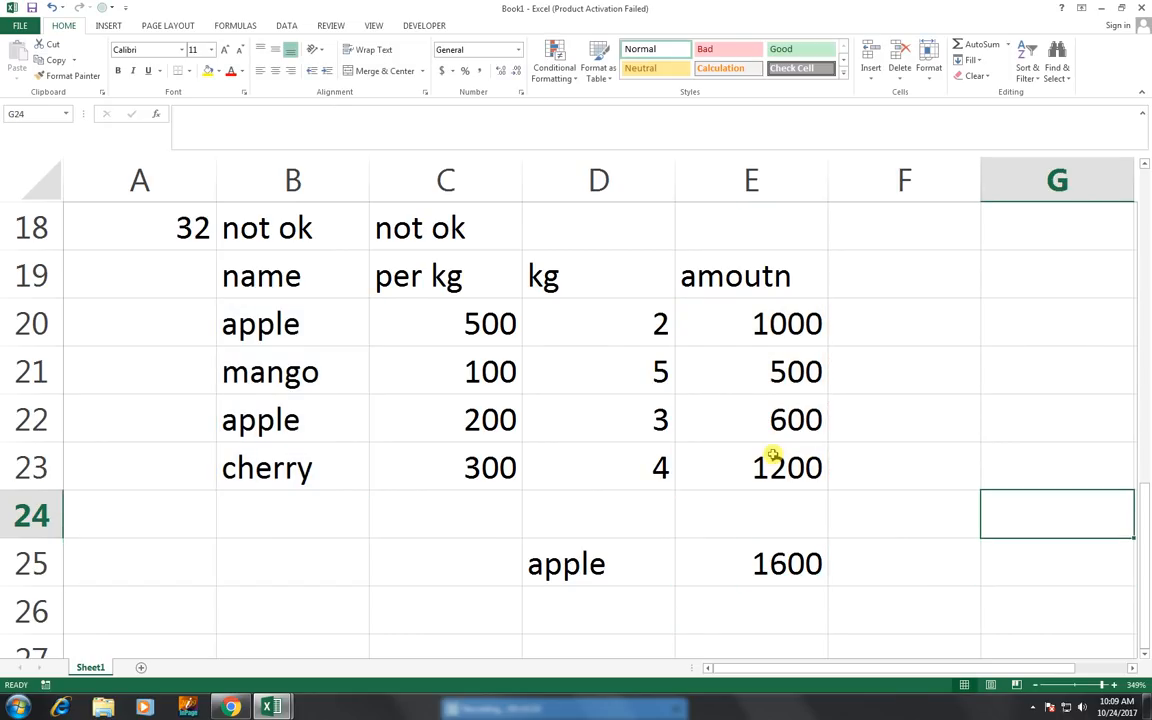
{"action": "type", "text": "="}
{"action": "key", "text": "Up"}
{"action": "key", "text": "Up"}
{"action": "key", "text": "Up"}
{"action": "key", "text": "Left"}
{"action": "key", "text": "Left"}
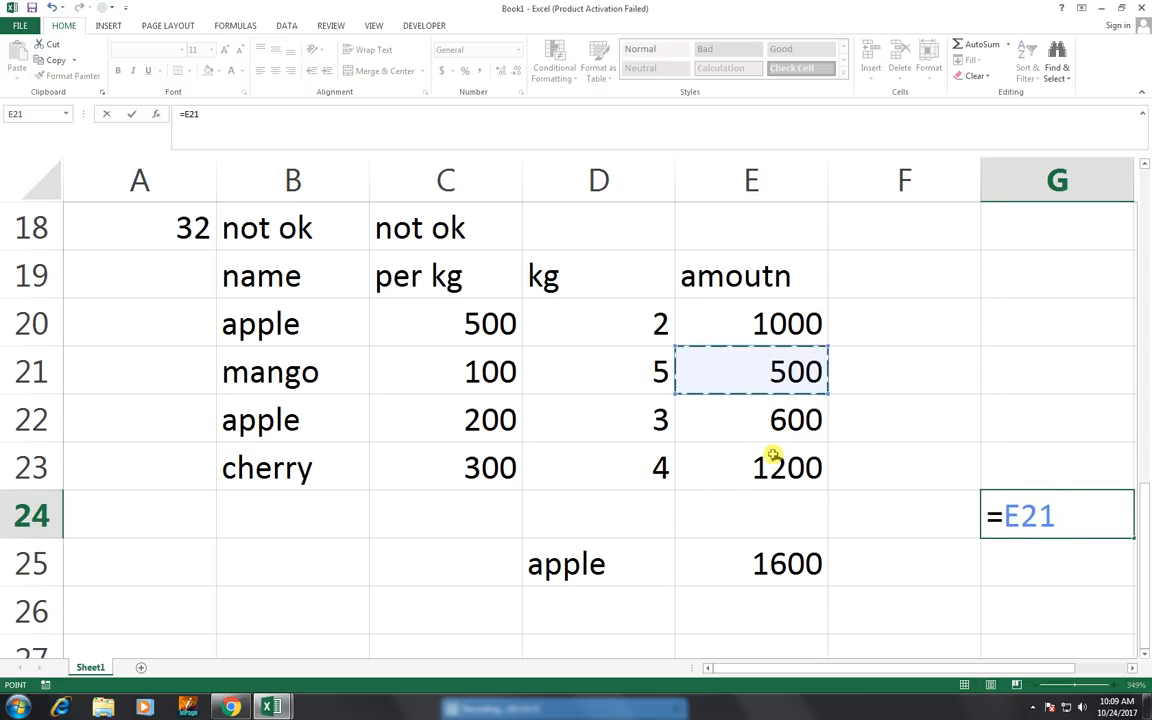
{"action": "key", "text": "Up"}
{"action": "type", "text": "+"}
{"action": "key", "text": "Left"}
{"action": "key", "text": "Left"}
{"action": "key", "text": "Up"}
{"action": "key", "text": "Up"}
{"action": "key", "text": "Return"}
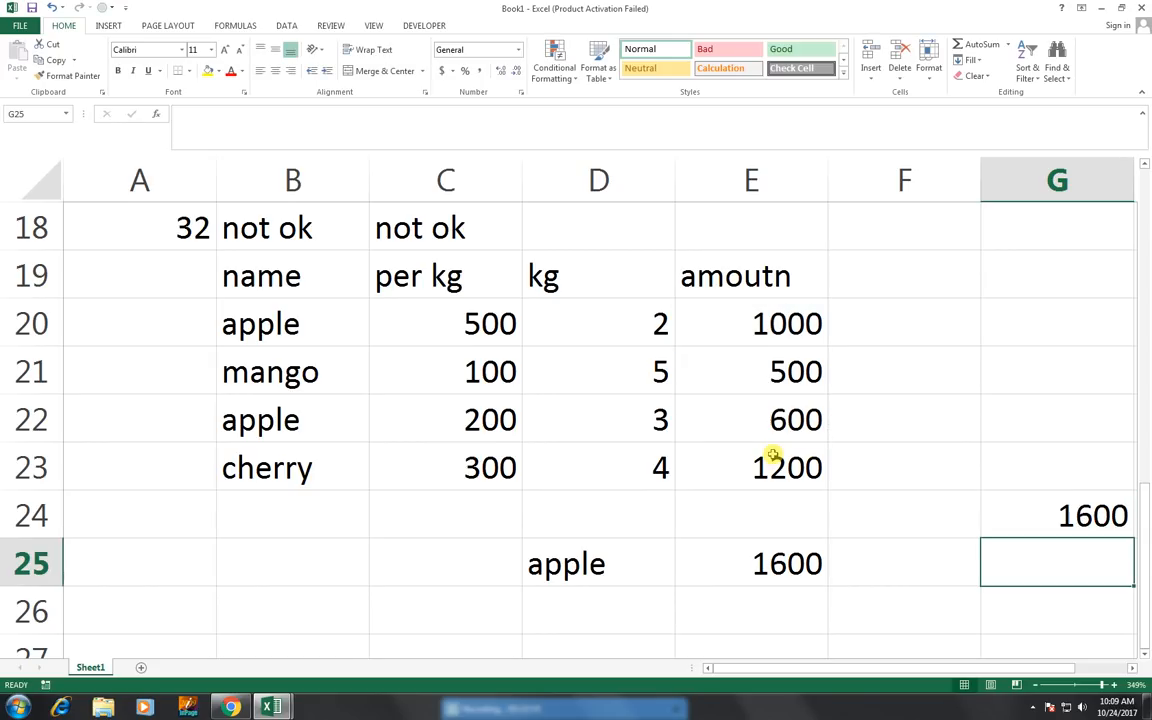
Replace the fruit name cherry in B23 with apple
{"action": "key", "text": "Left"}
{"action": "key", "text": "Left"}
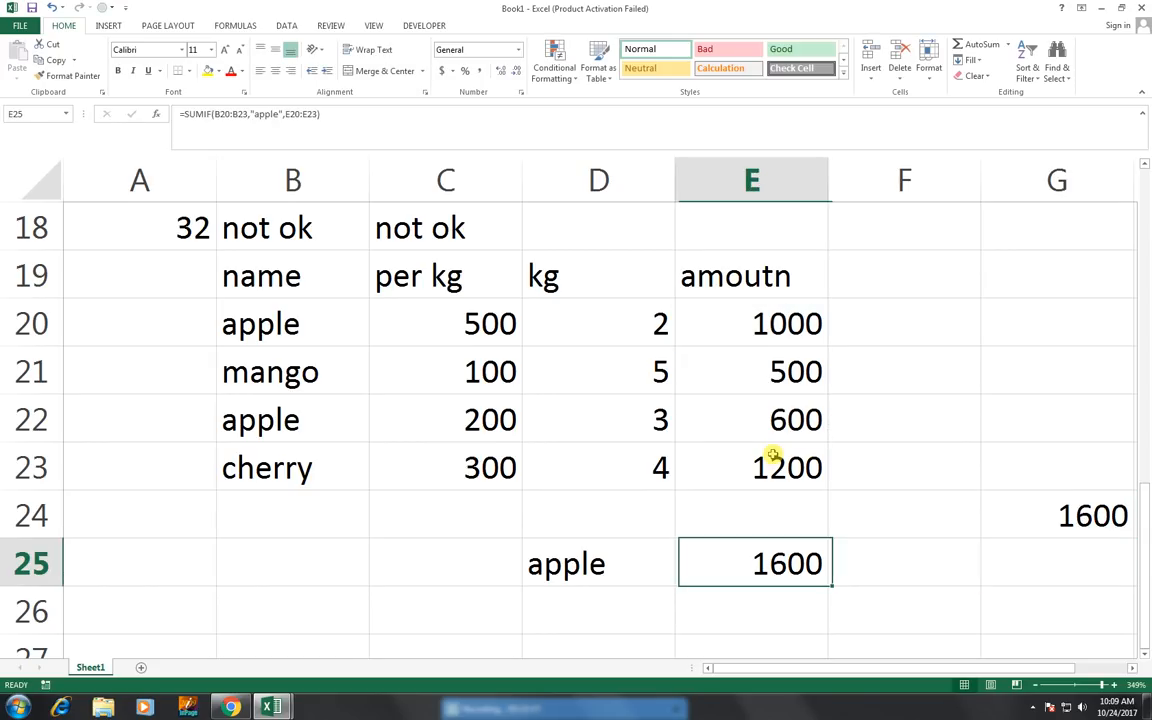
{"action": "key", "text": "Left"}
{"action": "key", "text": "Up"}
{"action": "key", "text": "Up"}
{"action": "key", "text": "Left"}
{"action": "key", "text": "Left"}
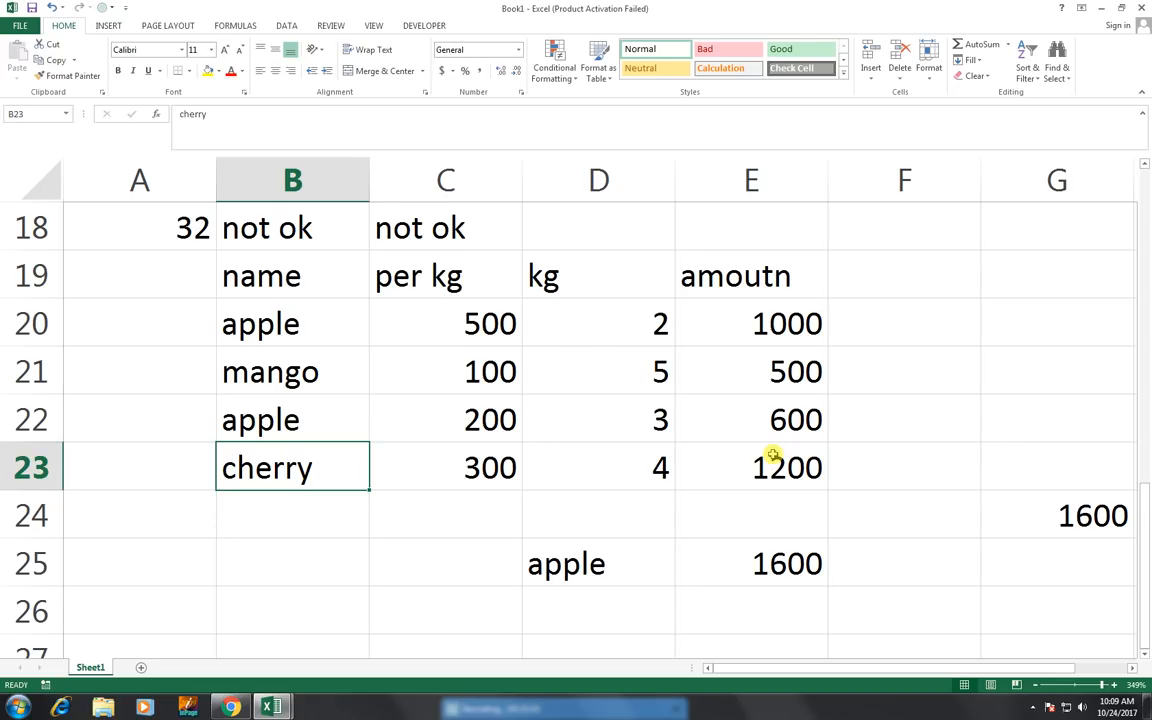
{"action": "type", "text": "apple"}
{"action": "key", "text": "Return"}
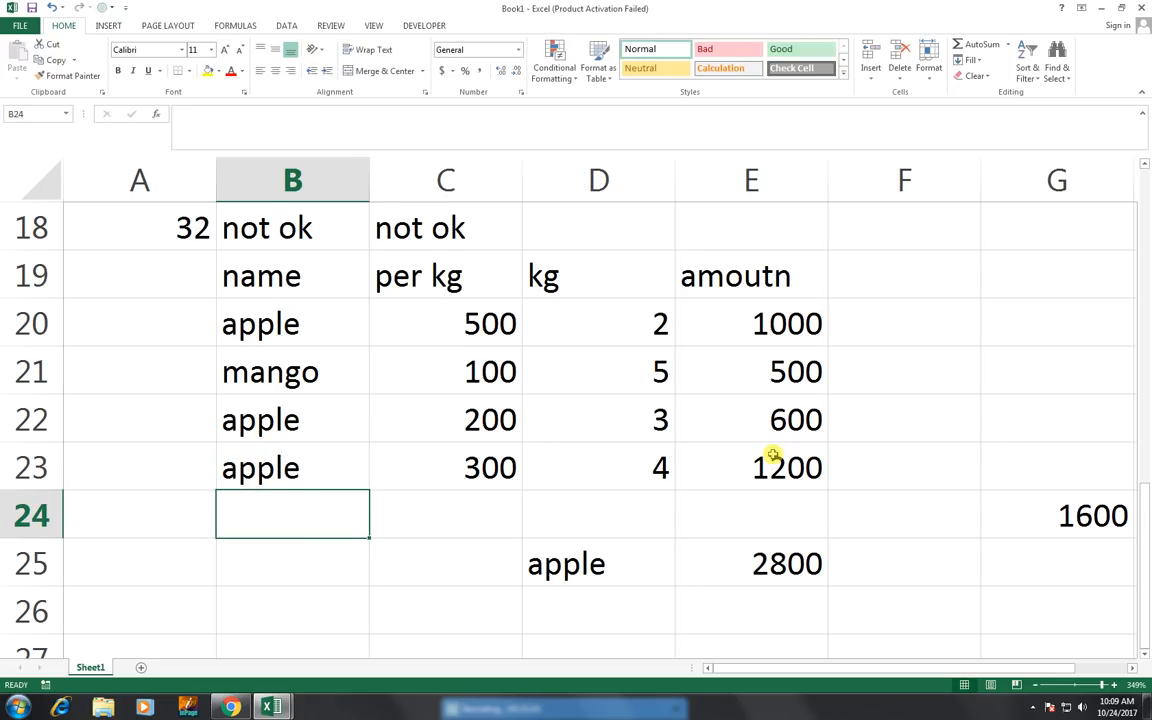
Enter microsoft in B26 and office in C26 below the fruit table
{"action": "key", "text": "Down"}
{"action": "key", "text": "Down"}
{"action": "key", "text": "Down"}
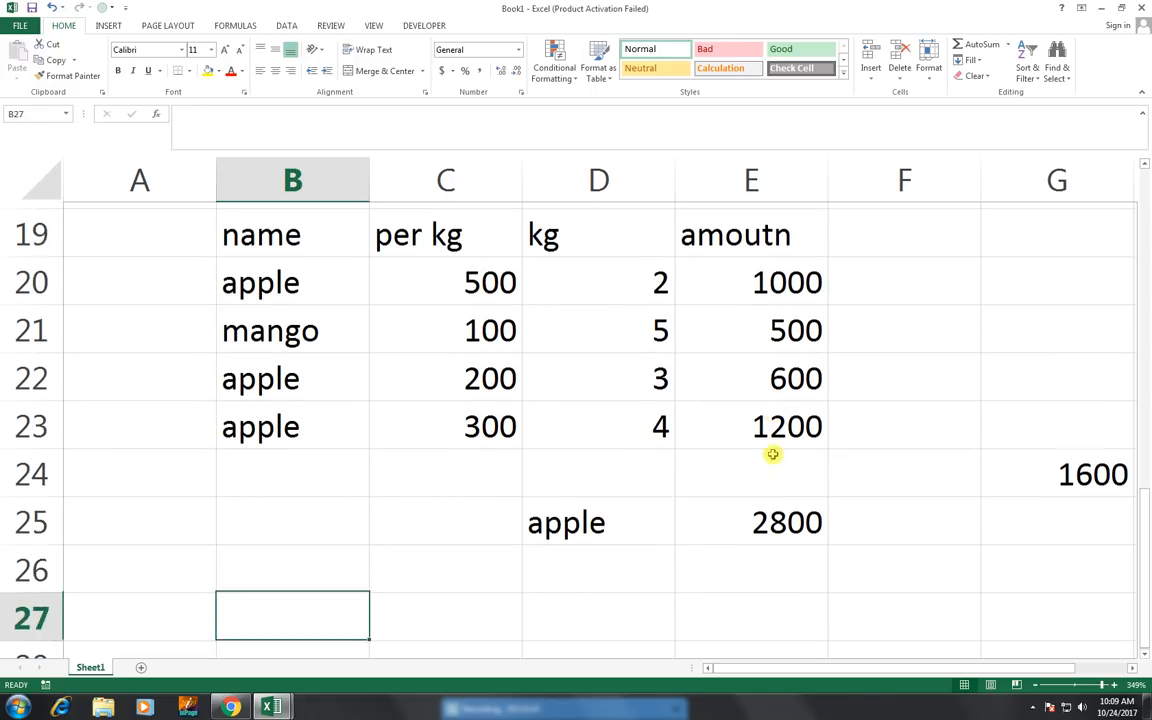
{"action": "key", "text": "Up"}
{"action": "type", "text": "mic"}
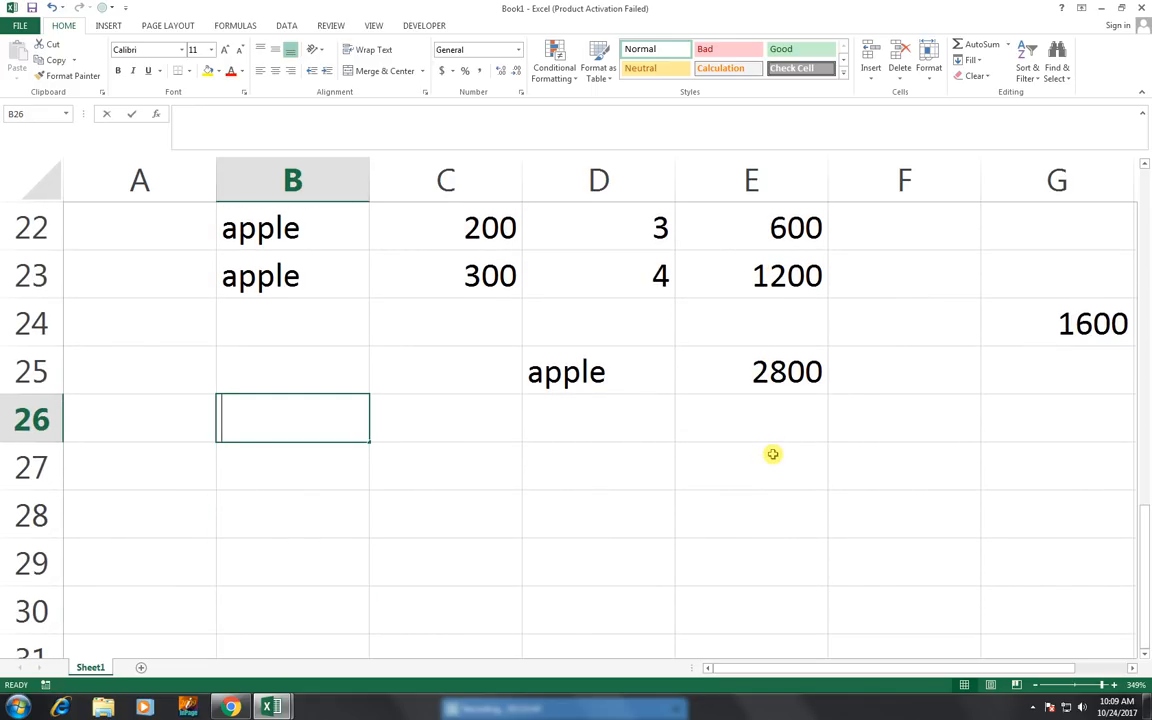
{"action": "type", "text": "rosoft"}
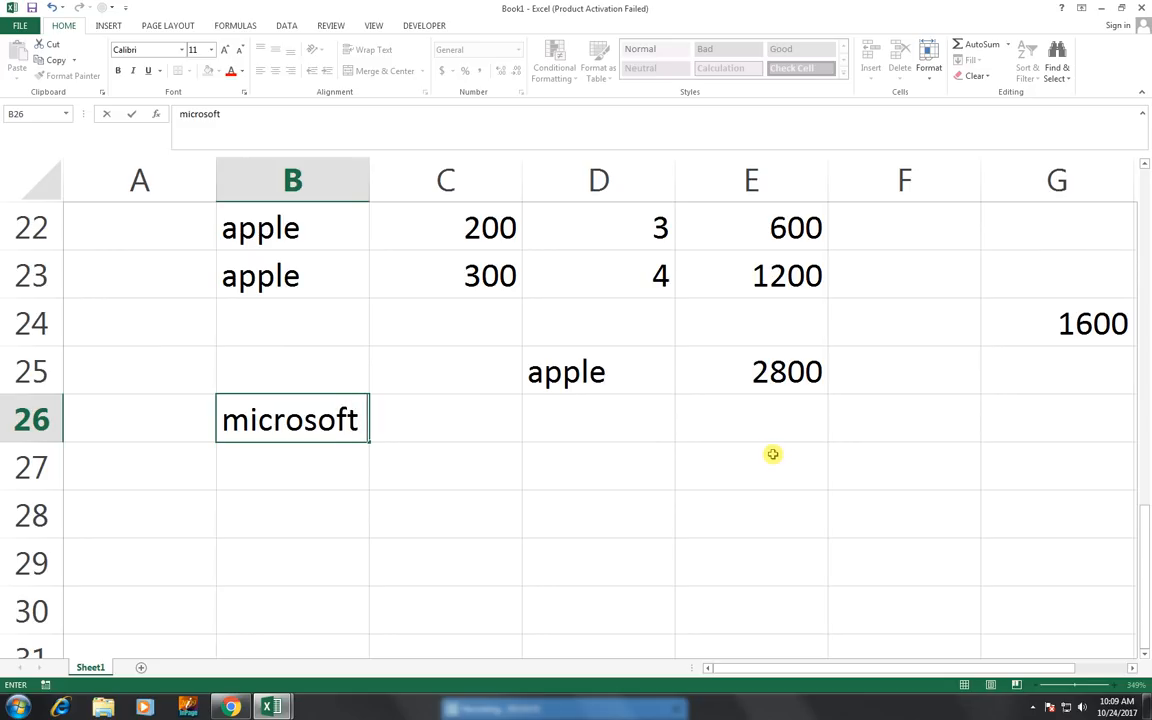
{"action": "key", "text": "Tab"}
{"action": "type", "text": "office"}
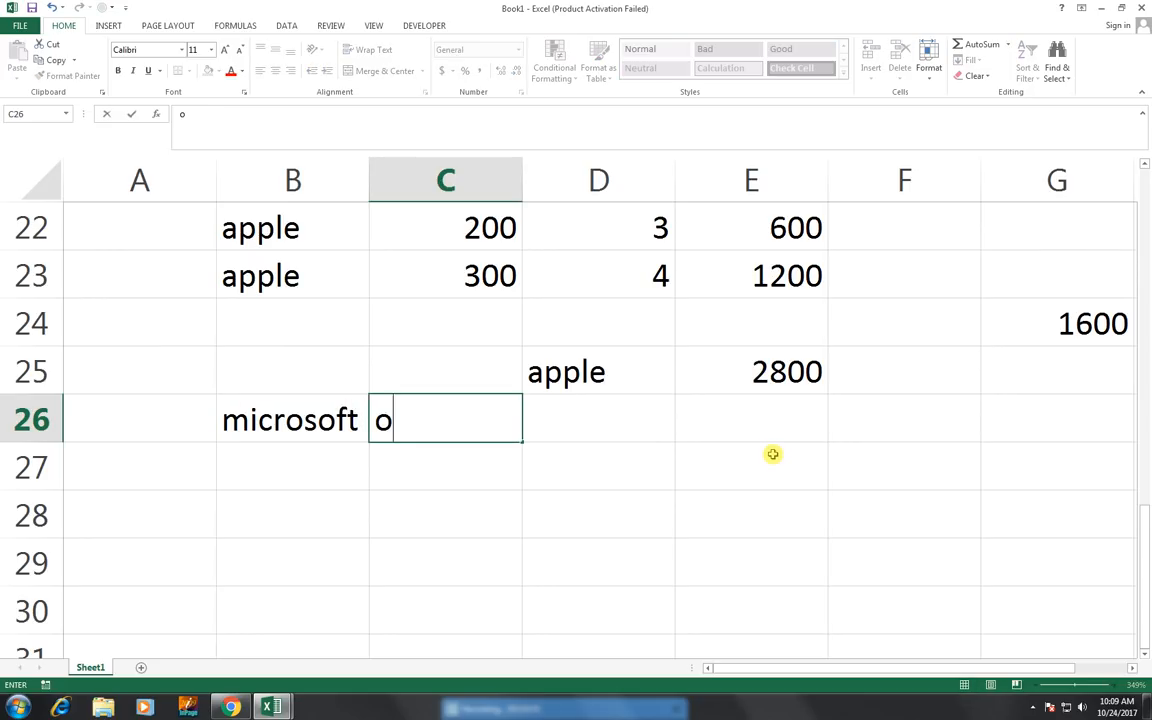
{"action": "key", "text": "Return"}
{"action": "key", "text": "Down"}
{"action": "key", "text": "Up"}
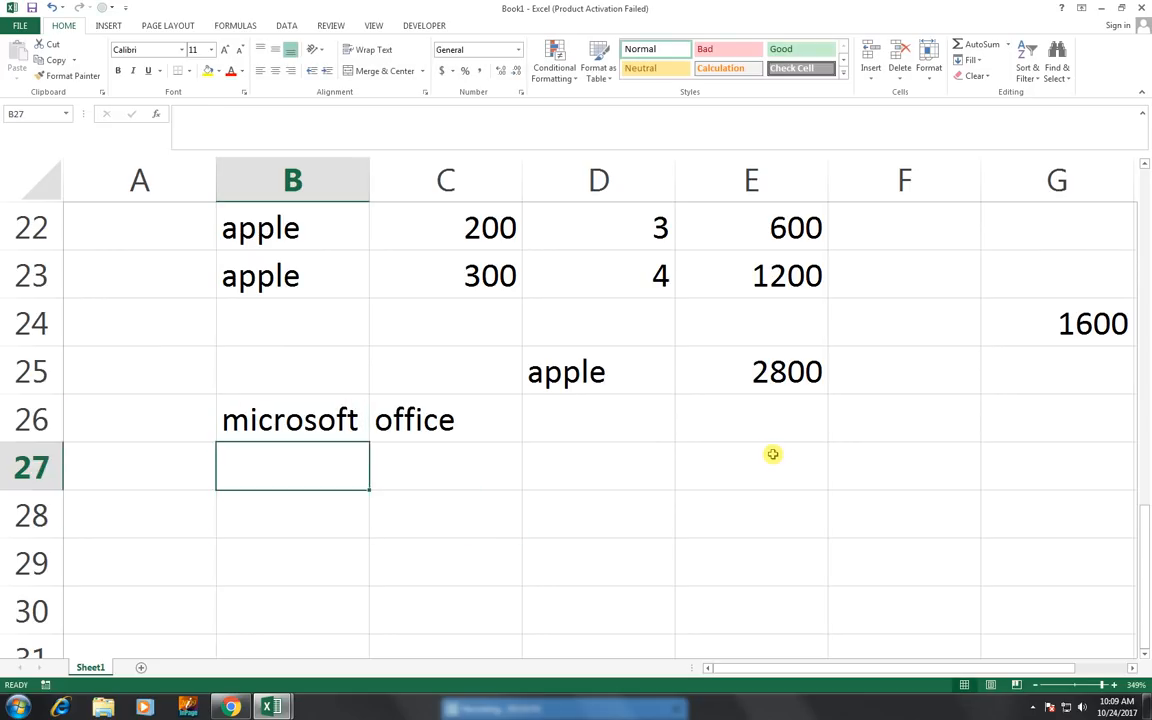
{"action": "key", "text": "Up"}
{"action": "key", "text": "Right"}
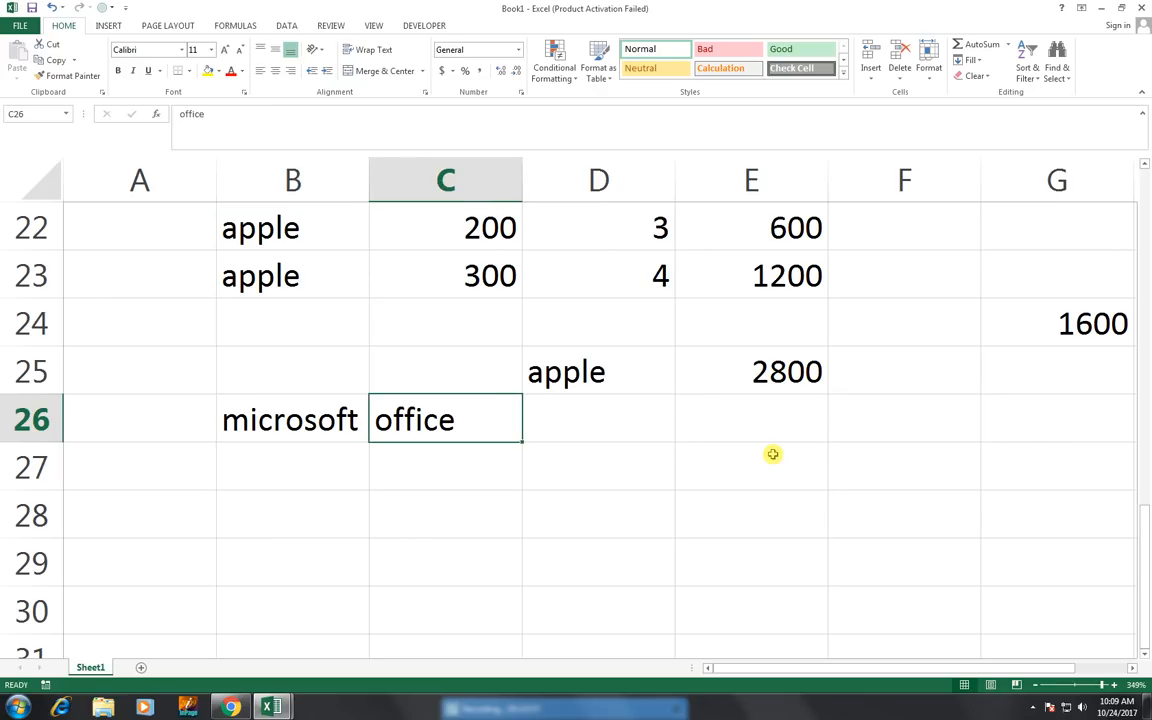
Enter =CONCATENATE(B26," ",C26) in B28 to join the two words with a space
{"action": "key", "text": "Down"}
{"action": "key", "text": "Down"}
{"action": "key", "text": "Left"}
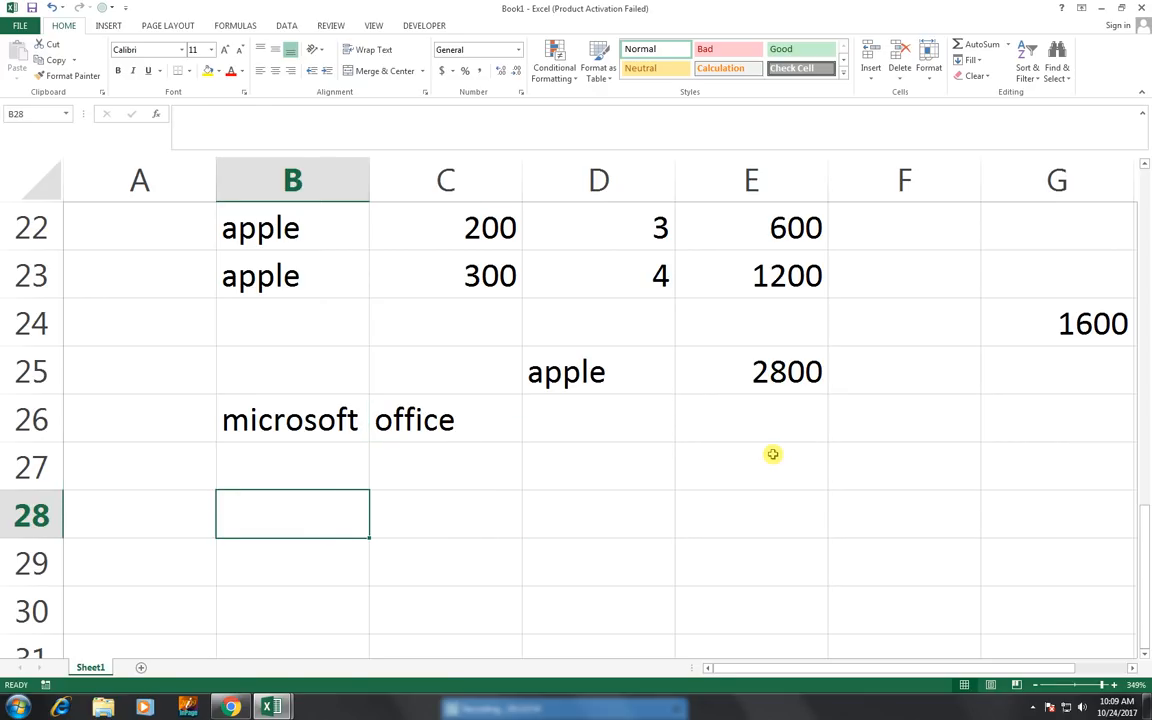
{"action": "type", "text": "=con"}
{"action": "key", "text": "Up"}
{"action": "key", "text": "Tab"}
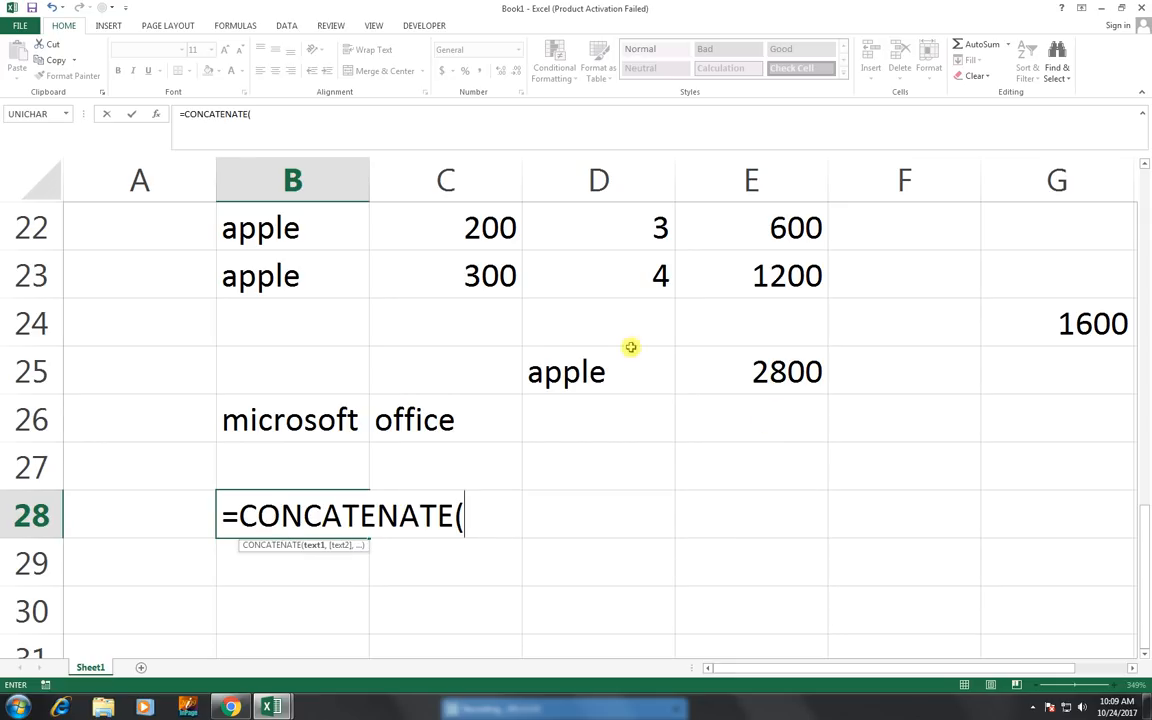
{"action": "left_click", "coordinate": [289, 424]}
{"action": "type", "text": ",\" \""}
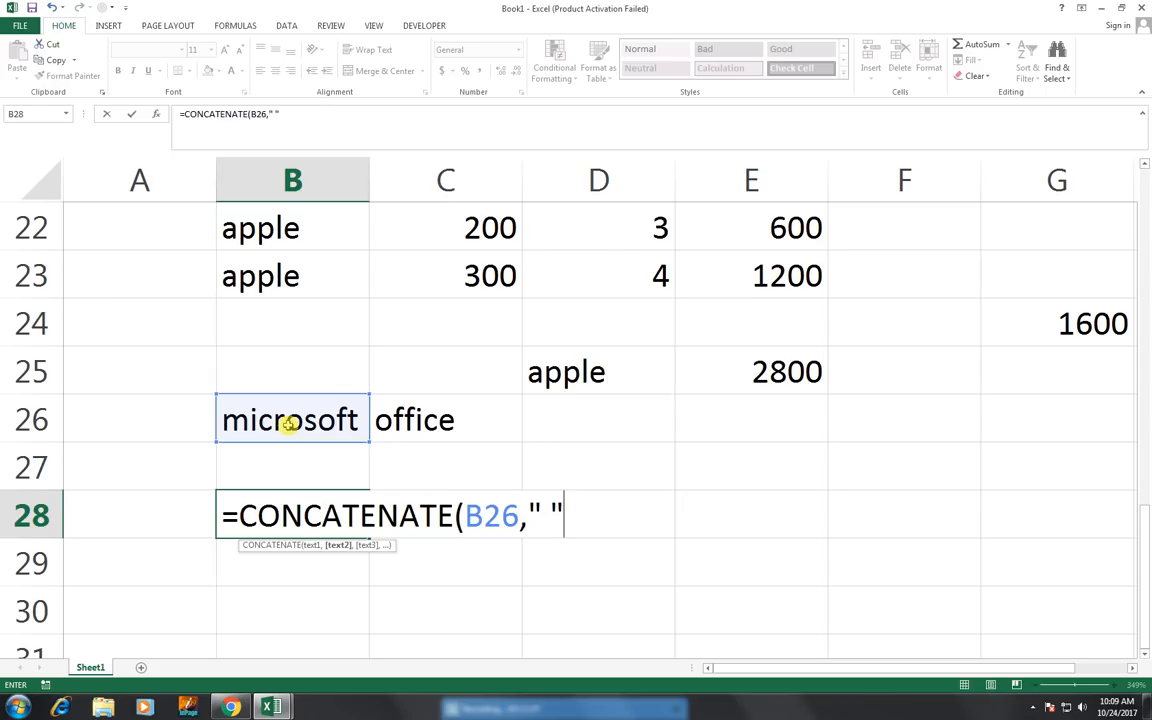
{"action": "type", "text": ","}
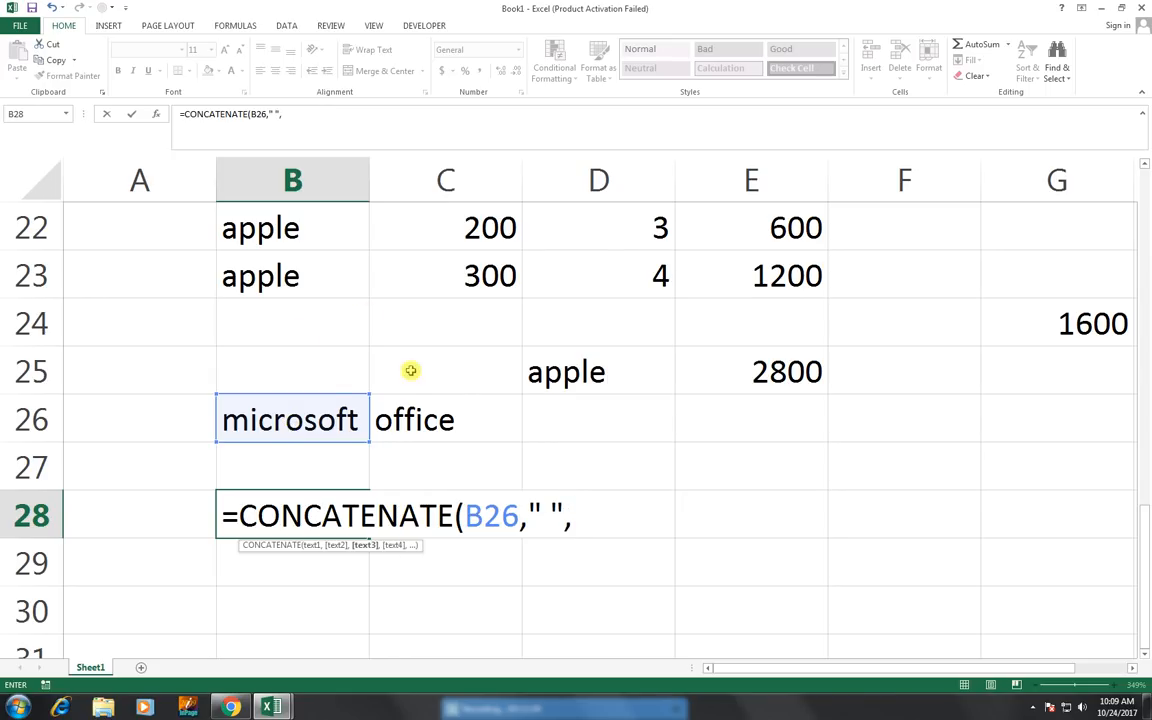
{"action": "left_click", "coordinate": [450, 400]}
{"action": "type", "text": ")"}
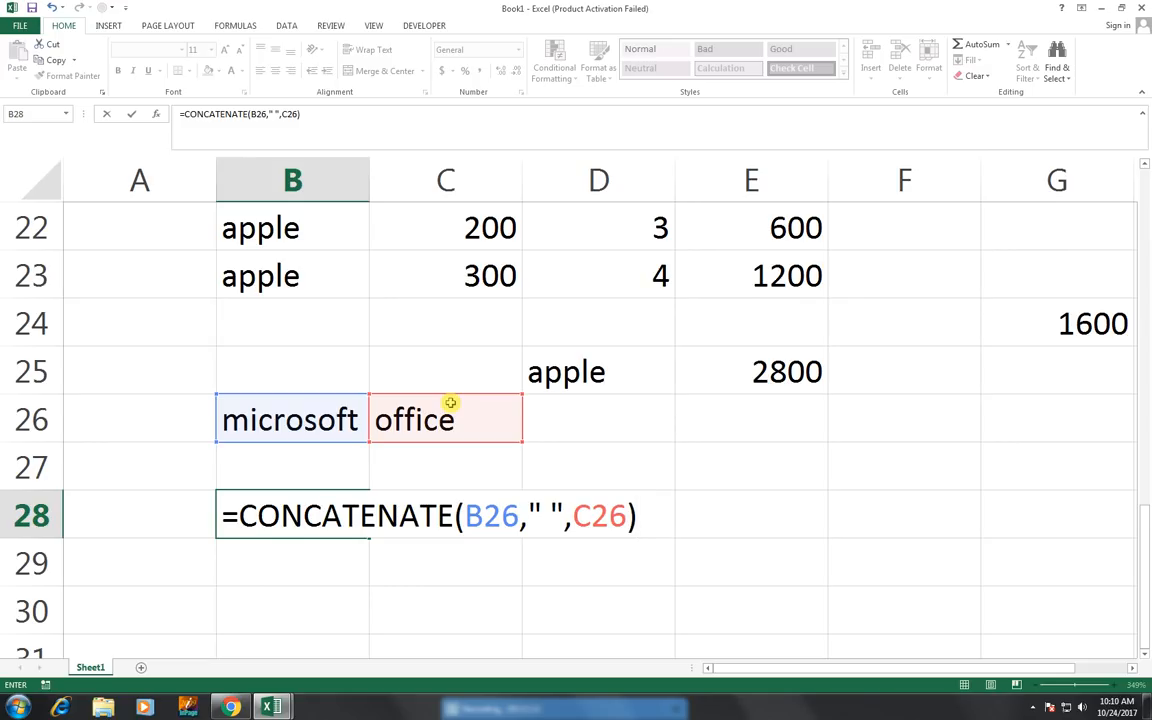
{"action": "key", "text": "Return"}
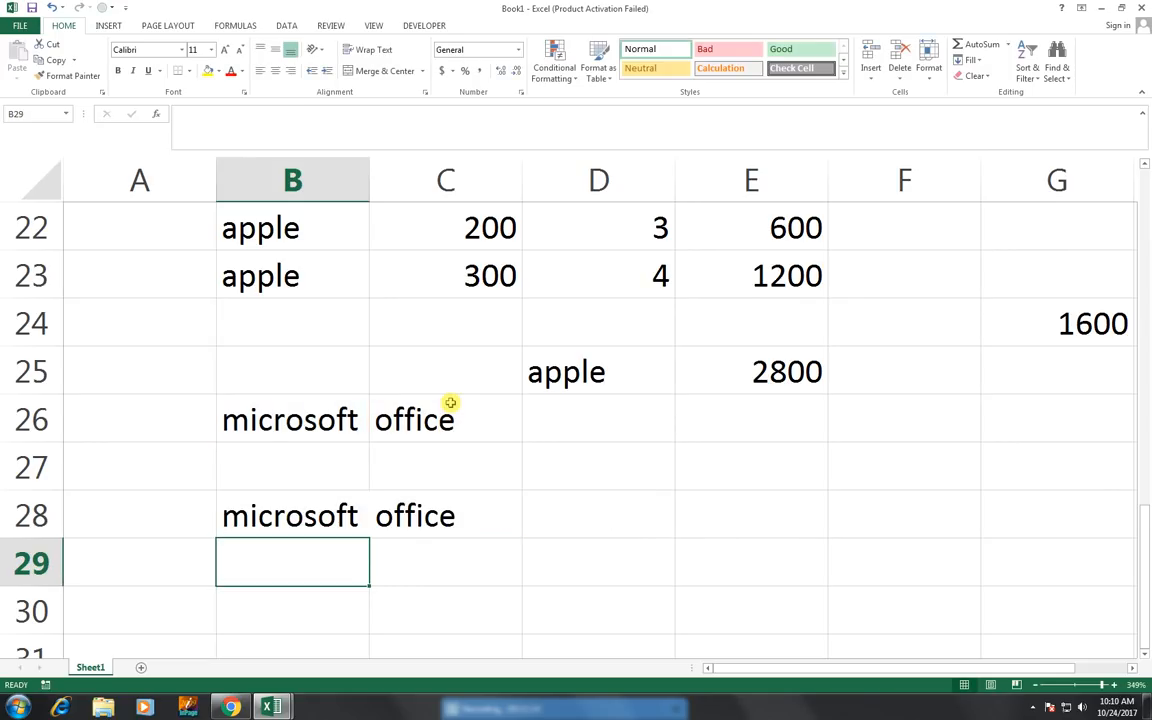
Examine the CONCATENATE formula in B28 and the two source words in B26 and C26
{"action": "key", "text": "Up"}
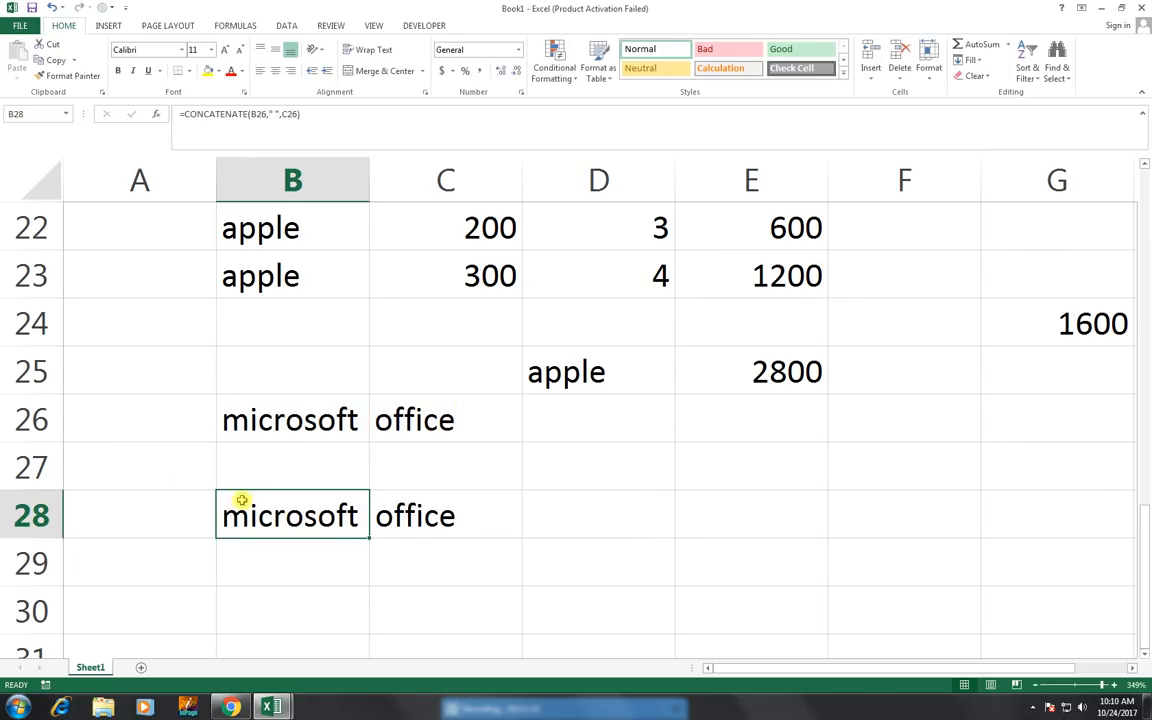
{"action": "left_click", "coordinate": [250, 395]}
{"action": "left_click", "coordinate": [454, 424]}
{"action": "left_click", "coordinate": [318, 506]}
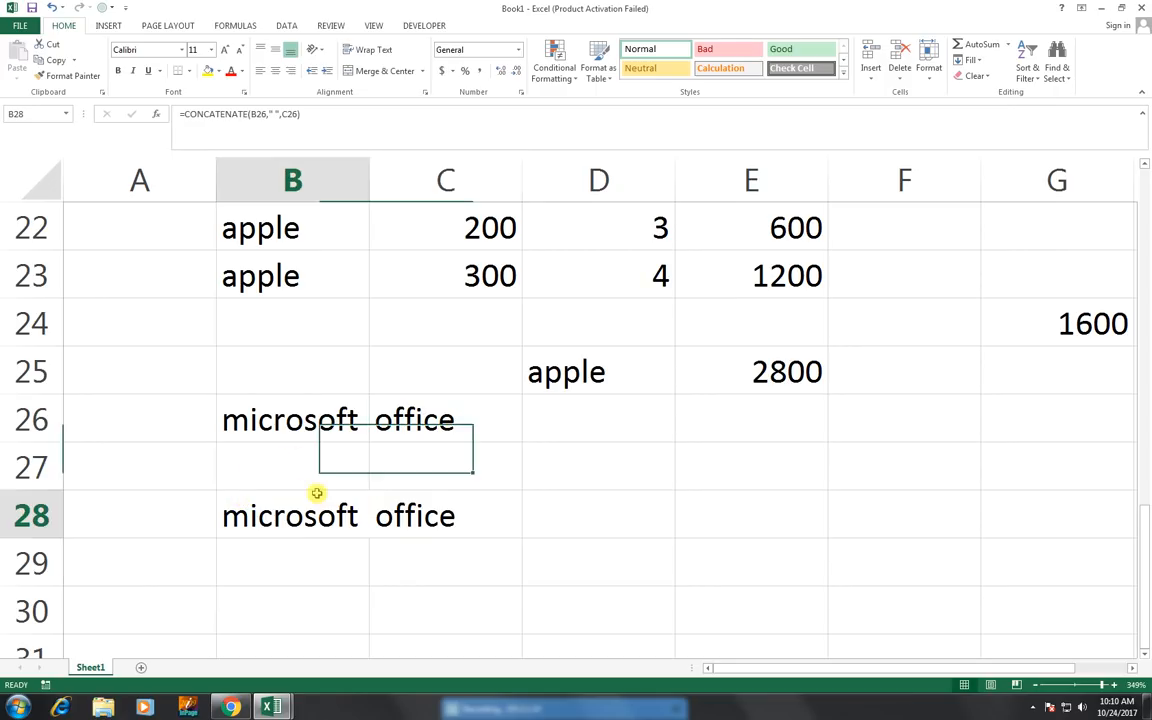
{"action": "left_click_drag", "start_coordinate": [316, 490], "coordinate": [305, 516]}
{"action": "double_click", "coordinate": [305, 516]}
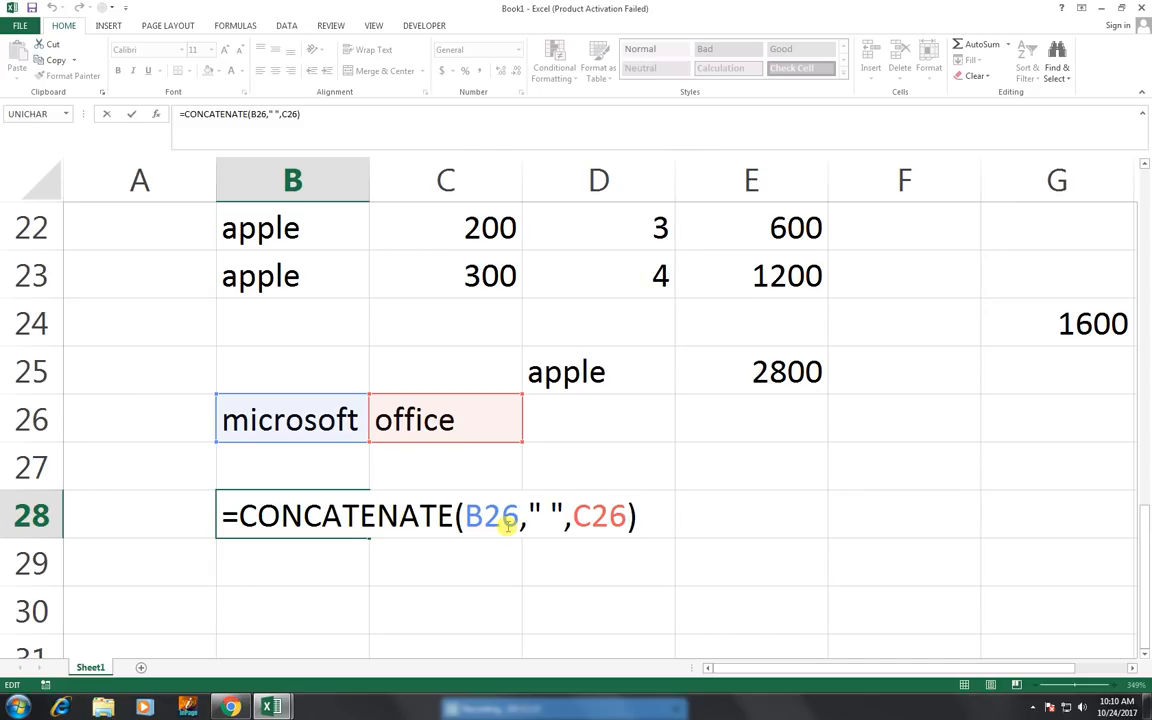
{"action": "key", "text": "Return"}
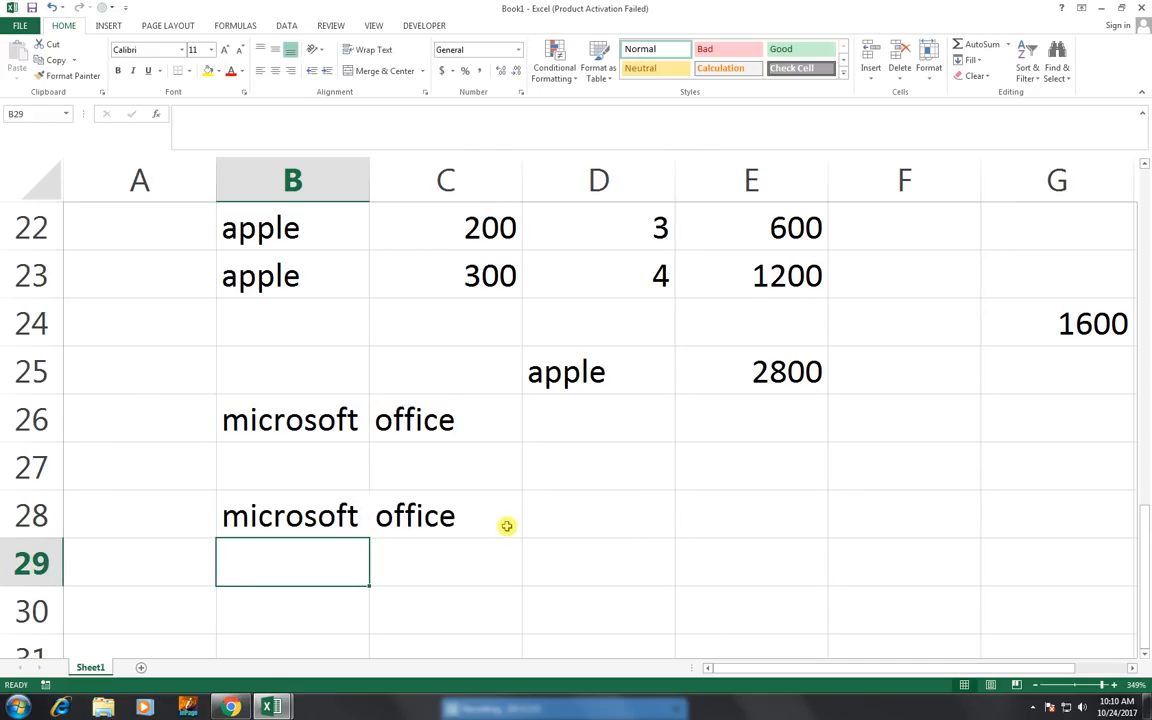
{"action": "key", "text": "Return"}
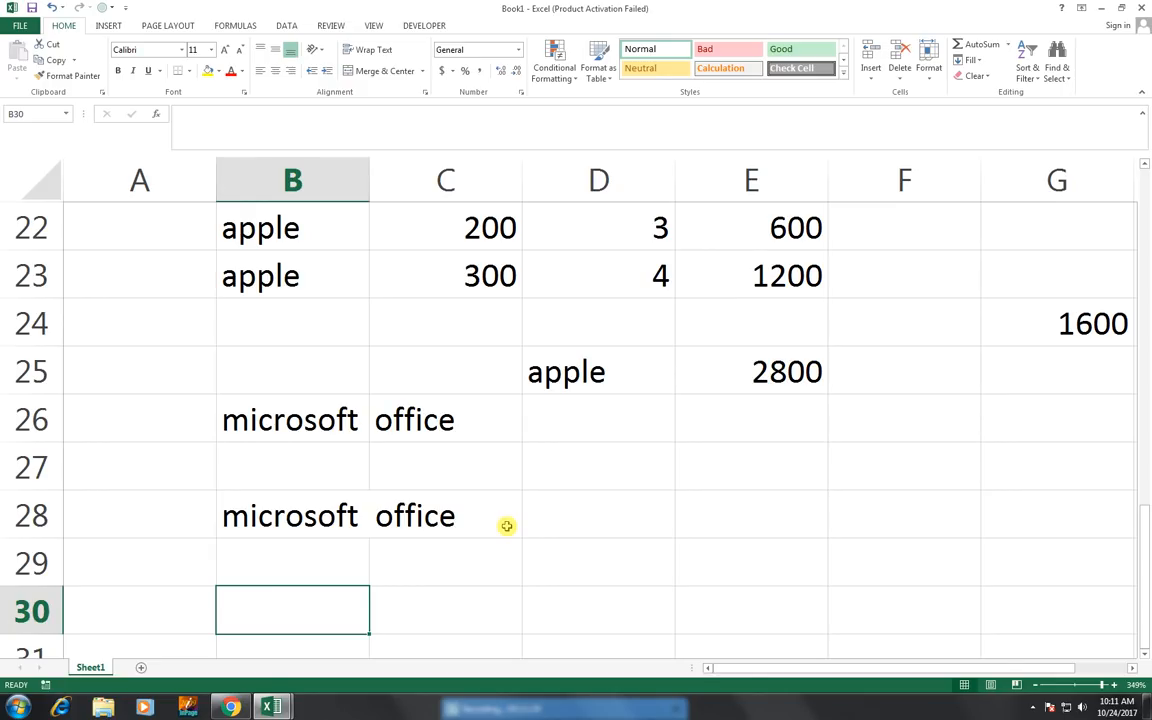
{"action": "type", "text": "4"}
{"action": "key", "text": "Return"}
{"action": "key", "text": "Up"}
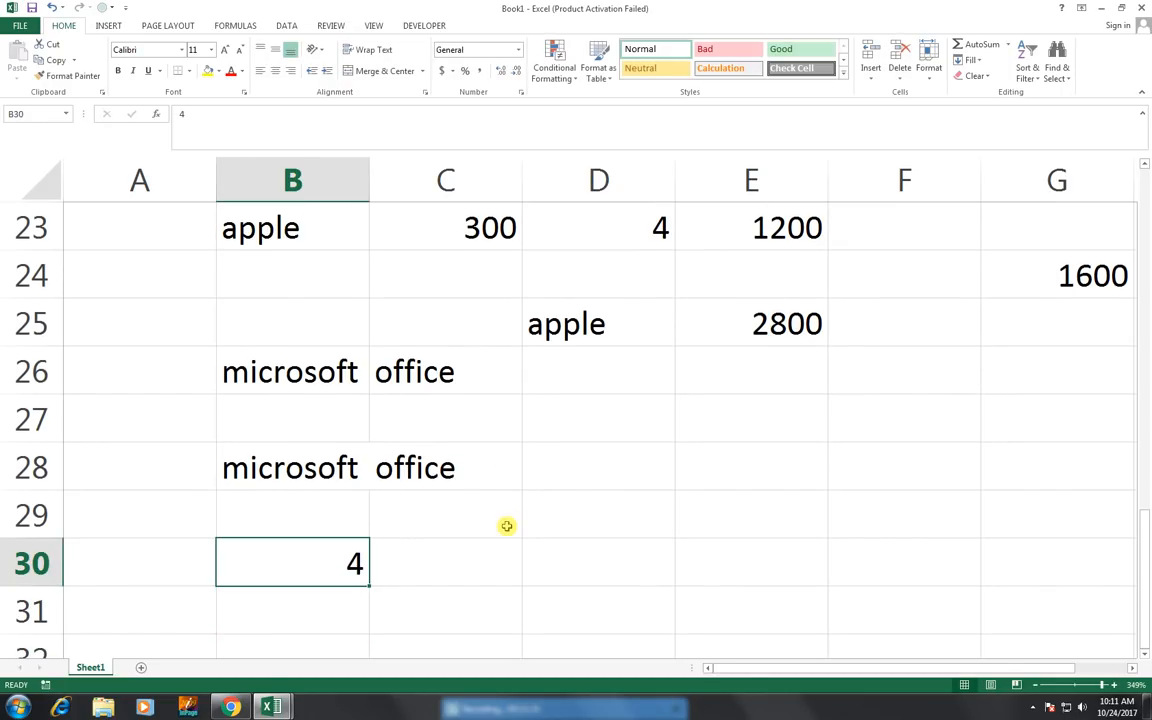
Enter the numbers 56, 698, 56 and 98 down cells B30 to B33
{"action": "type", "text": "56"}
{"action": "key", "text": "Return"}
{"action": "type", "text": "698"}
{"action": "key", "text": "Return"}
{"action": "type", "text": "56"}
{"action": "key", "text": "Return"}
{"action": "type", "text": "98"}
{"action": "key", "text": "ctrl+Return"}
{"action": "key", "text": "Return"}
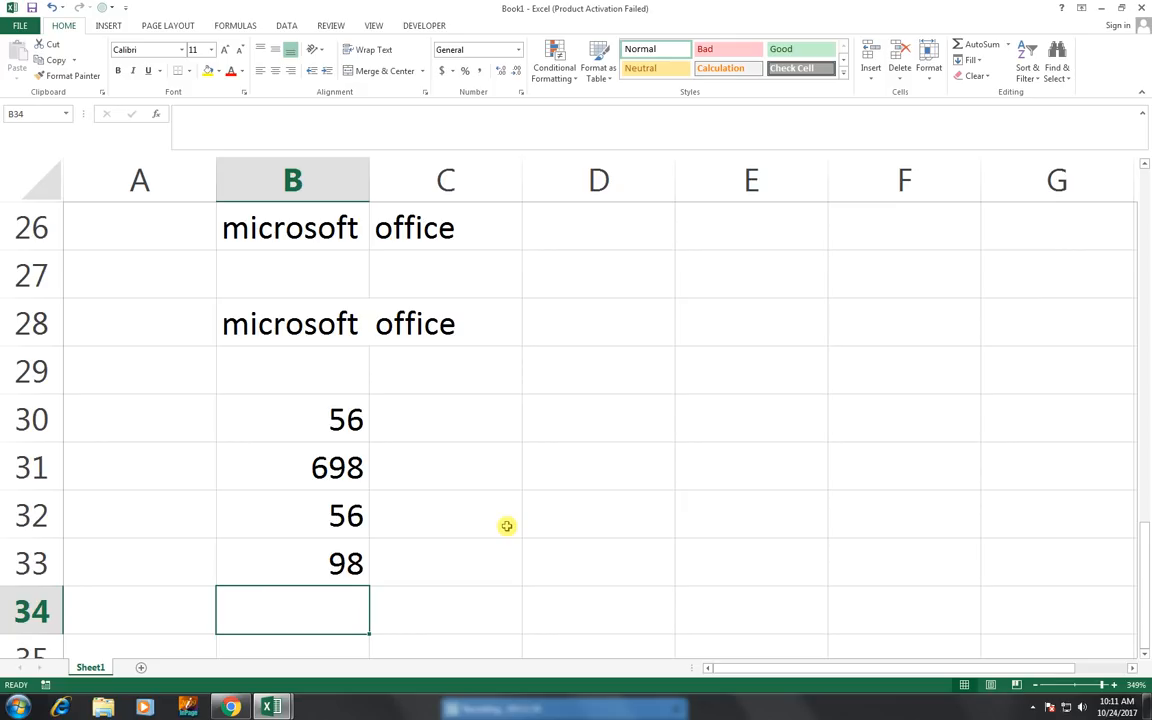
Enter =COUNT(B30:B33) in B34 to count the numeric cells above it
{"action": "type", "text": "=count"}
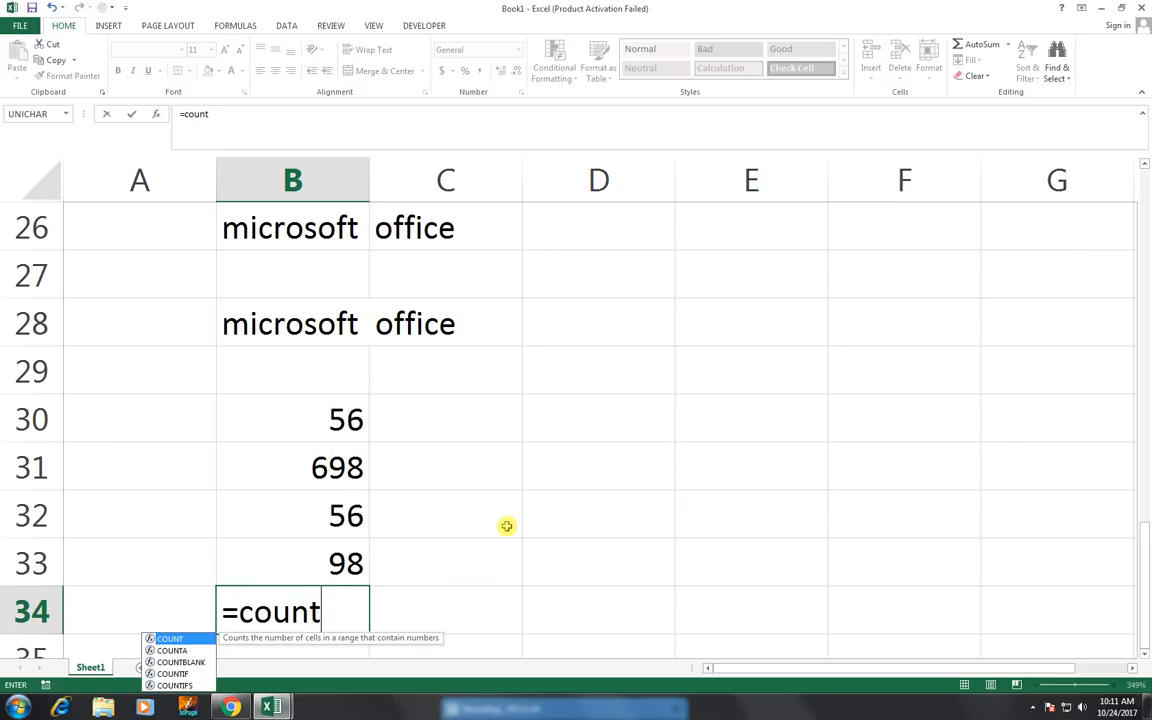
{"action": "type", "text": "("}
{"action": "key", "text": "Up"}
{"action": "key", "text": "shift+Up"}
{"action": "key", "text": "shift+Up"}
{"action": "key", "text": "shift+Up"}
{"action": "key", "text": "ctrl+Return"}
{"action": "key", "text": "Return"}
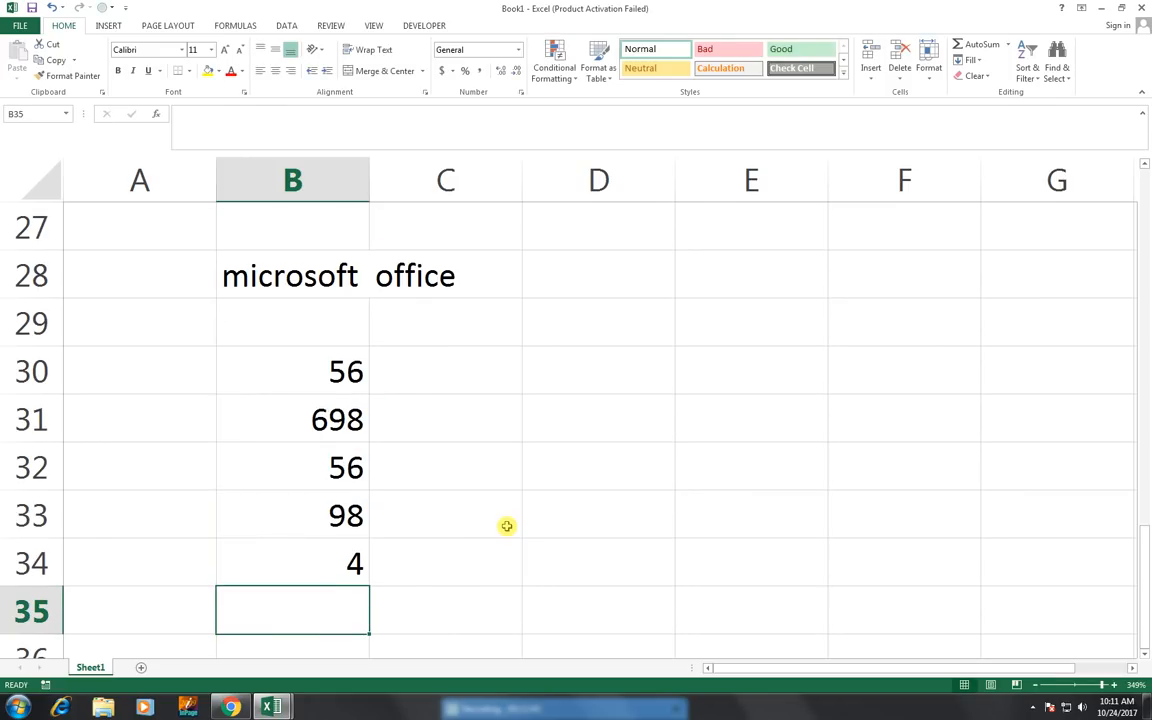
Replace the number in cell B32 with the text "as"
{"action": "key", "text": "Up"}
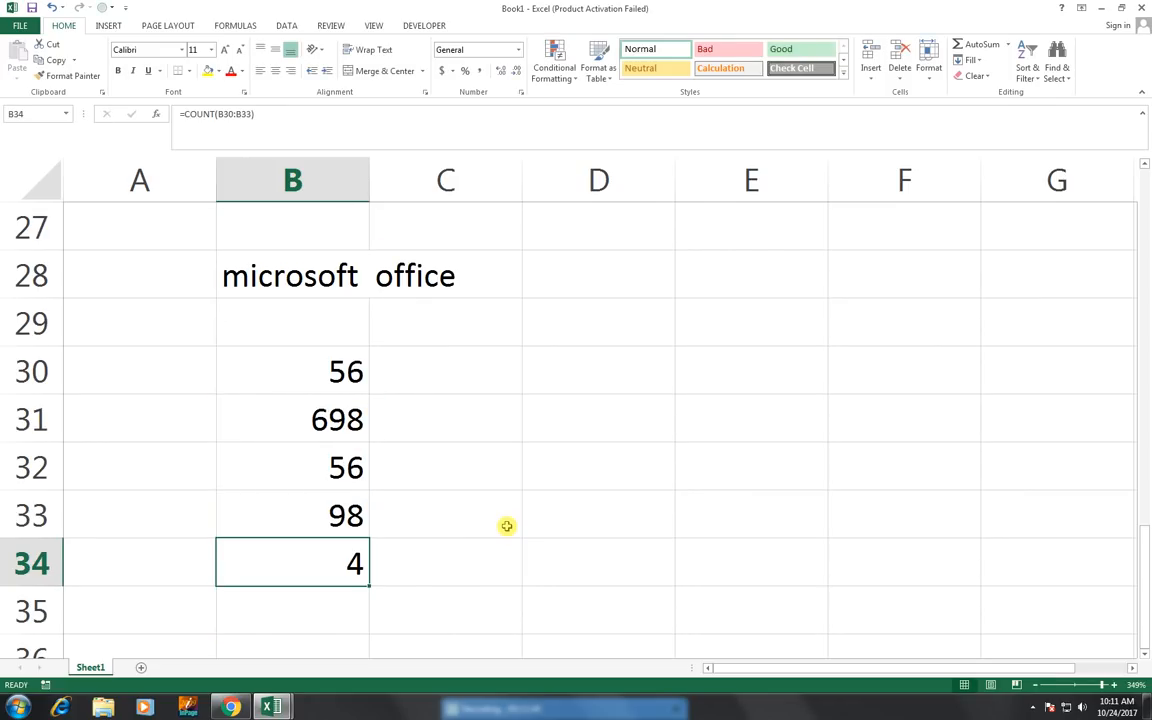
{"action": "key", "text": "Up"}
{"action": "key", "text": "Up"}
{"action": "type", "text": "as"}
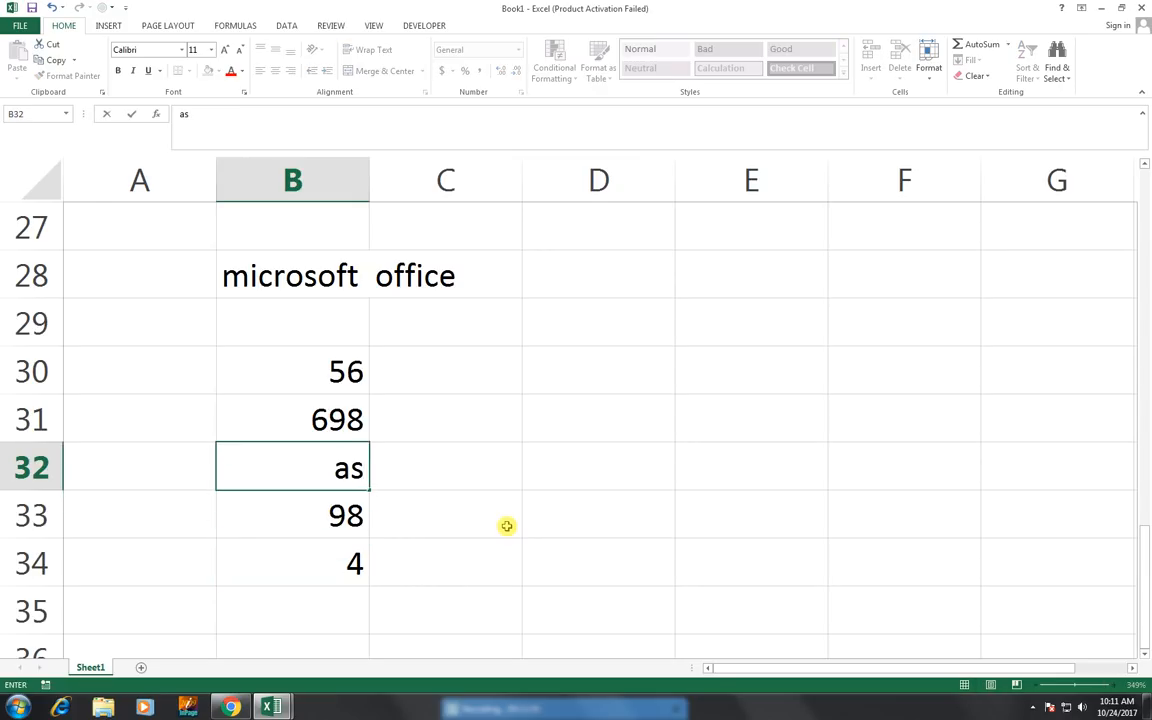
{"action": "key", "text": "Tab"}
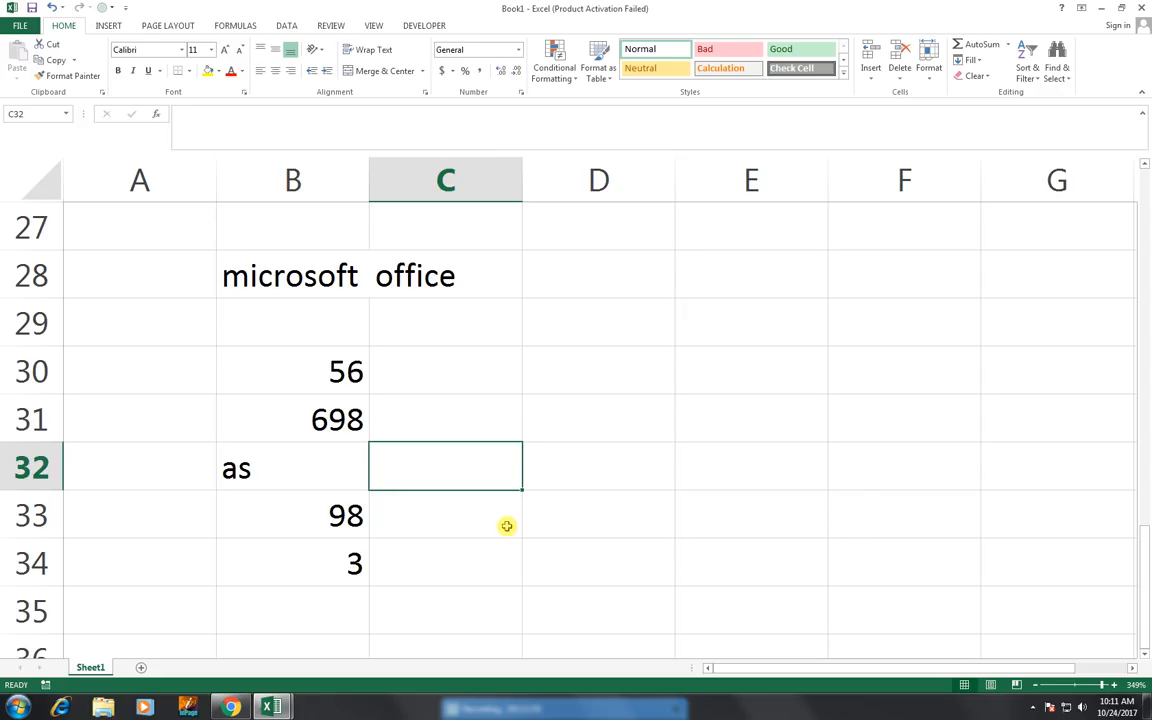
Fill the values from B30:B33 into the adjacent cells C30:C33
{"action": "key", "text": "Down"}
{"action": "key", "text": "Down"}
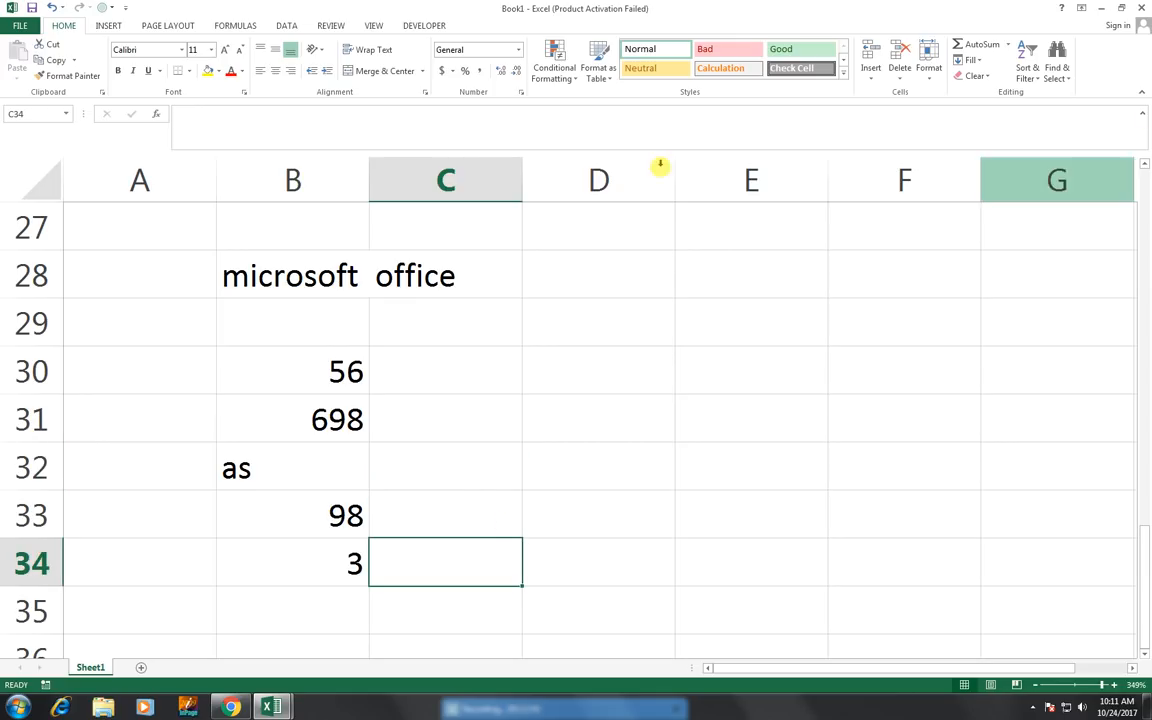
{"action": "left_click_drag", "start_coordinate": [365, 357], "coordinate": [394, 526]}
{"action": "key", "text": "ctrl+r"}
Enter =COUNTA(C30:C33) in C34 to count all non-empty cells above it
{"action": "left_click", "coordinate": [444, 558]}
{"action": "type", "text": "=counta"}
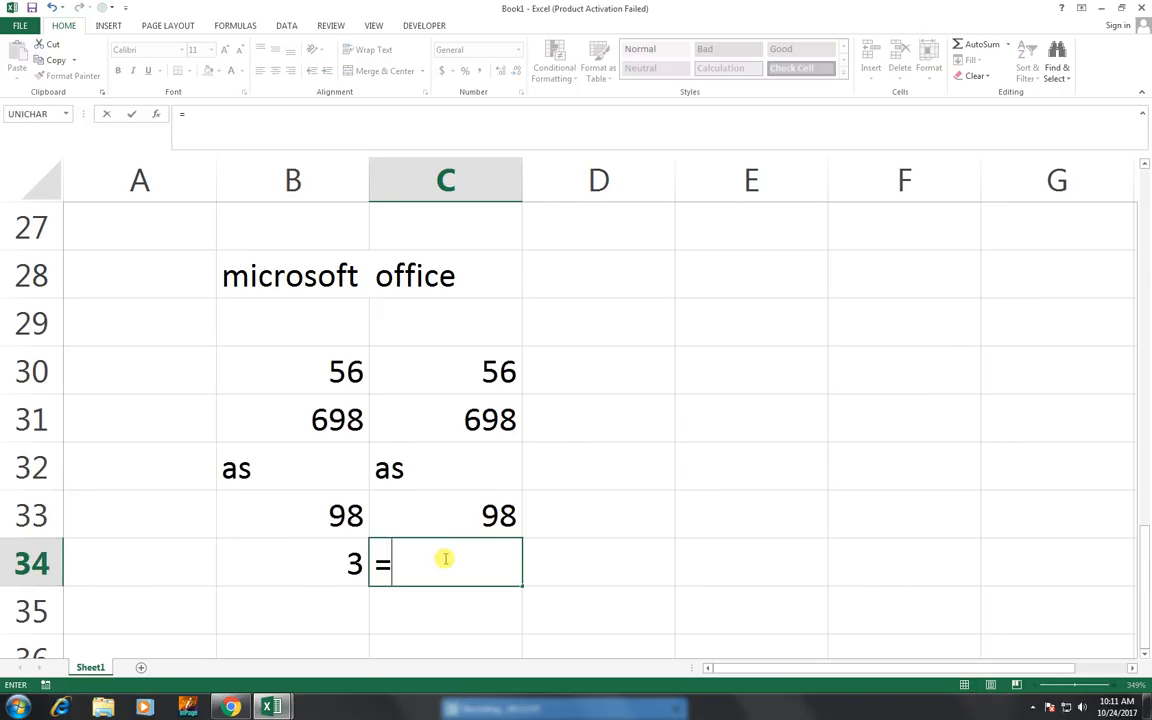
{"action": "key", "text": "Tab"}
{"action": "key", "text": "Up"}
{"action": "key", "text": "shift+Up"}
{"action": "key", "text": "shift+Up"}
{"action": "key", "text": "shift+Up"}
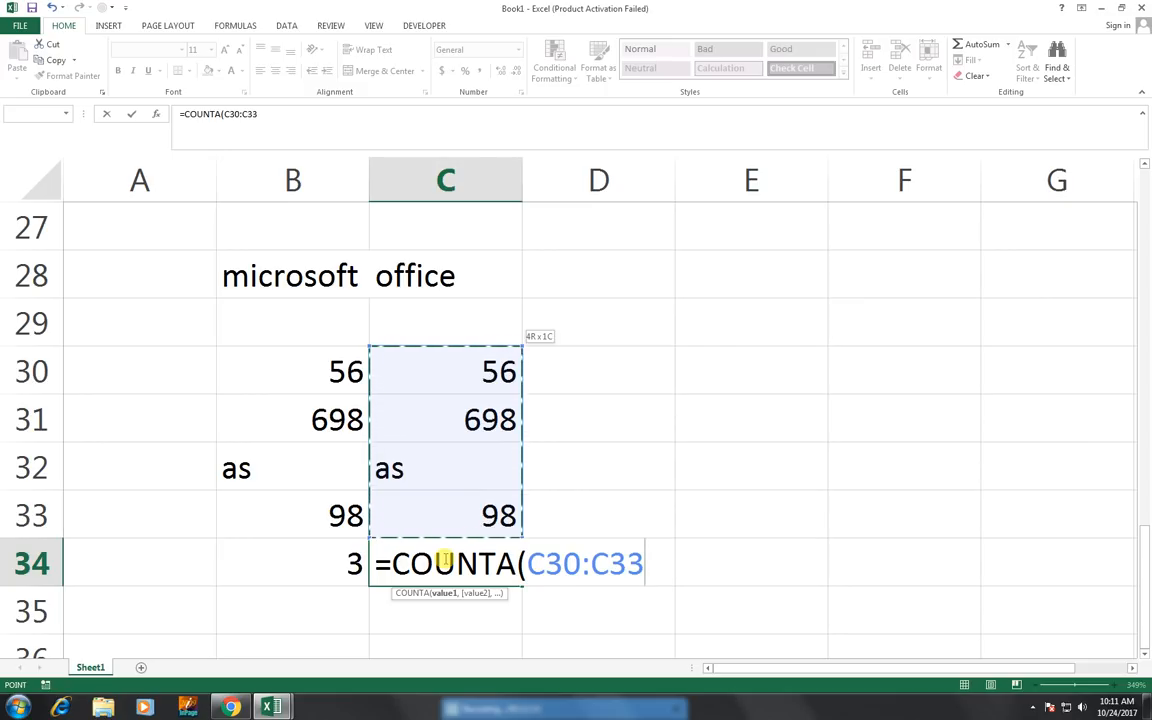
{"action": "type", "text": ")"}
{"action": "key", "text": "Return"}
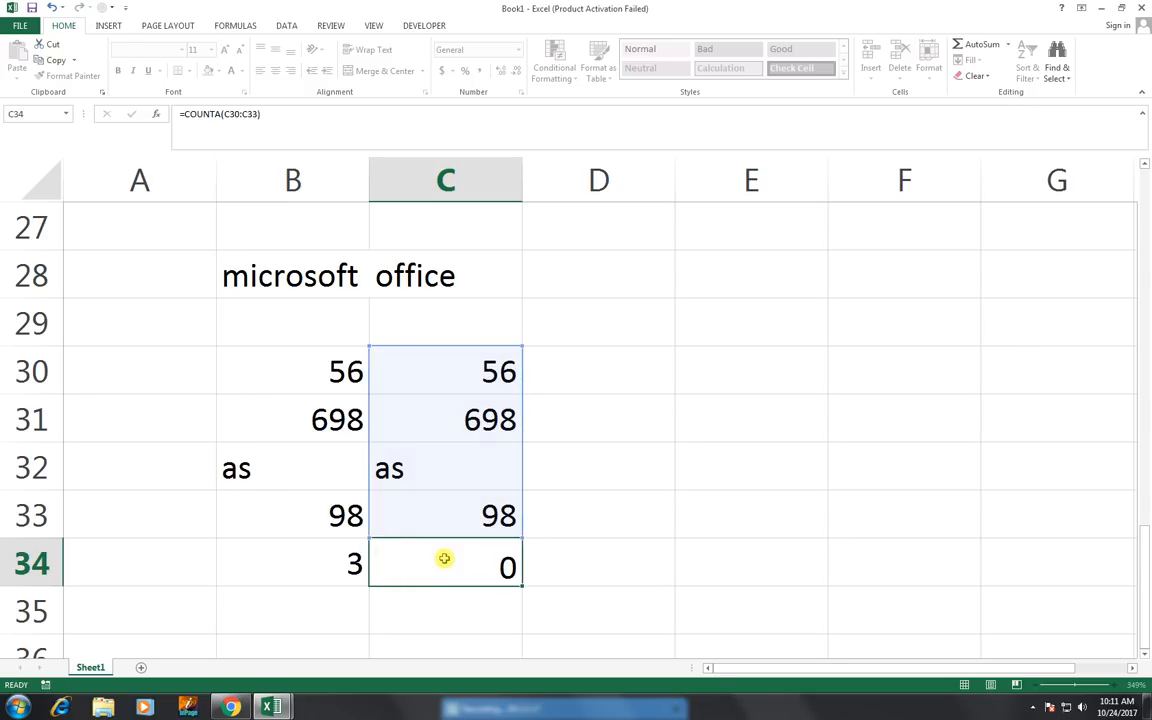
{"action": "key", "text": "Right"}
{"action": "key", "text": "Up"}
{"action": "key", "text": "Up"}
{"action": "key", "text": "Up"}
{"action": "key", "text": "Up"}
{"action": "key", "text": "Up"}
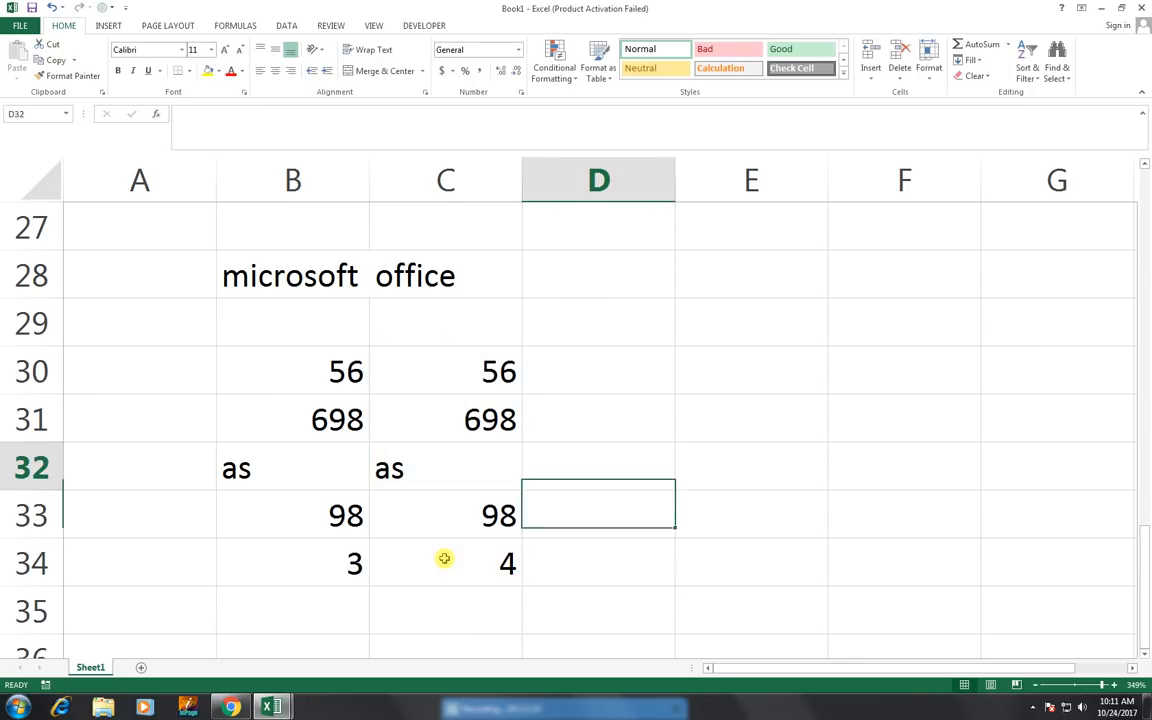
{"action": "key", "text": "Left"}
{"action": "key", "text": "shift+Down"}
{"action": "key", "text": "shift+Down"}
{"action": "key", "text": "shift+Down"}
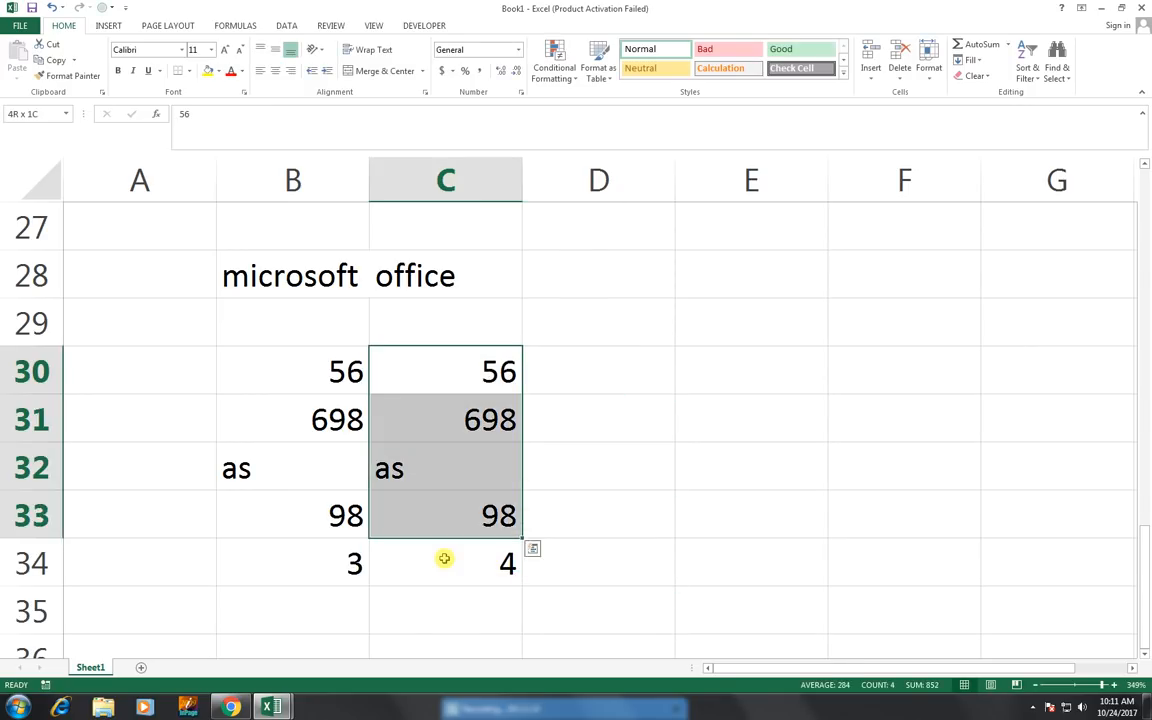
{"action": "key", "text": "shift+Right"}
{"action": "key", "text": "ctrl+q"}
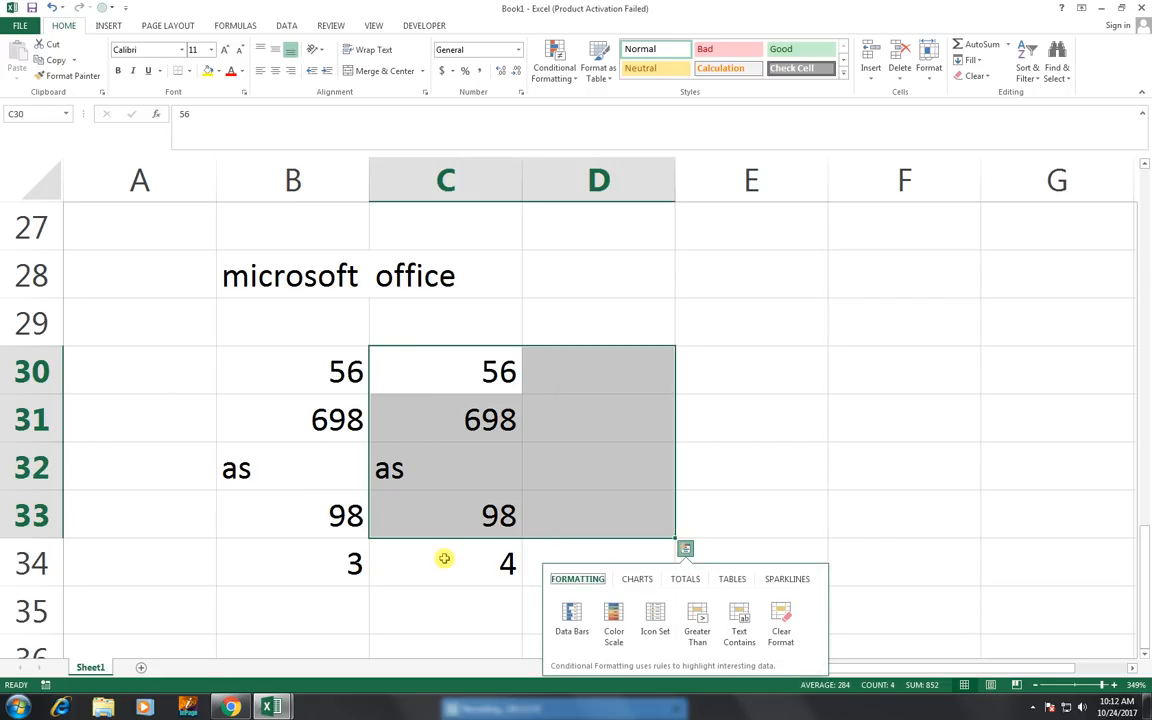
{"action": "left_click", "coordinate": [500, 455]}
Fill the values from C30:C33 into D30:D33 and clear cell D31
{"action": "left_click_drag", "start_coordinate": [489, 378], "coordinate": [548, 530]}
{"action": "key", "text": "ctrl+r"}
{"action": "left_click", "coordinate": [582, 564]}
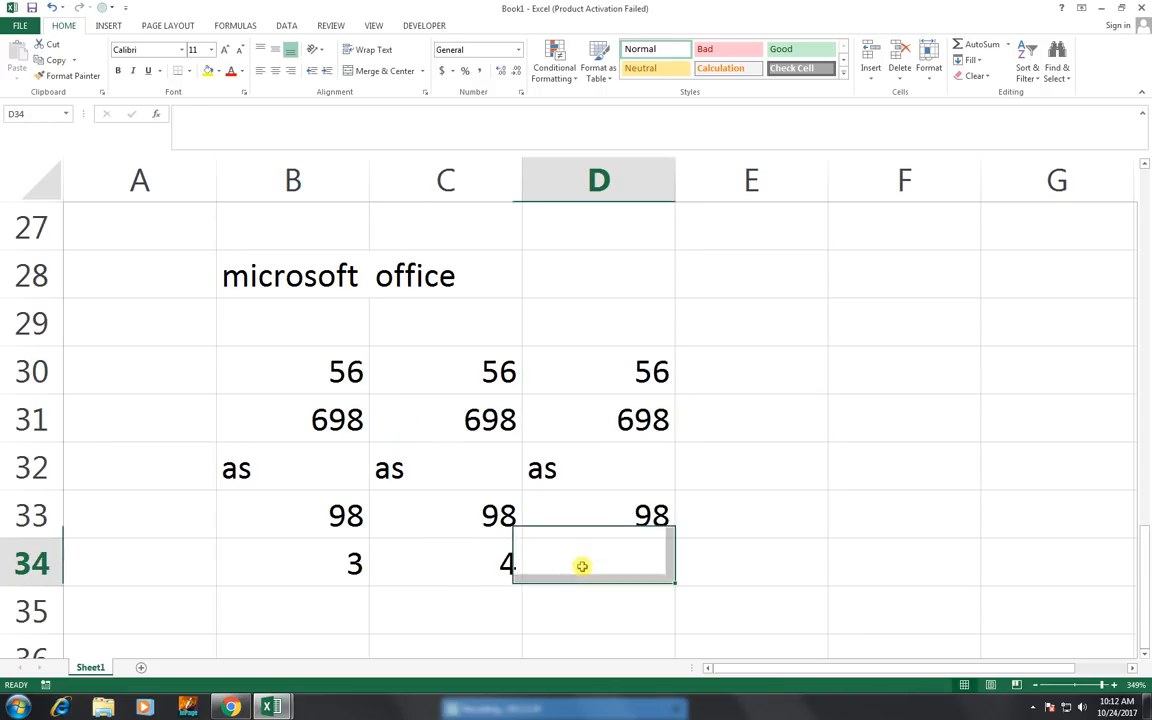
{"action": "left_click", "coordinate": [590, 420]}
{"action": "key", "text": "Delete"}
Enter =COUNTBLANK(D30:D33) in D34 to count the empty cells above it
{"action": "key", "text": "Down"}
{"action": "key", "text": "Down"}
{"action": "key", "text": "Down"}
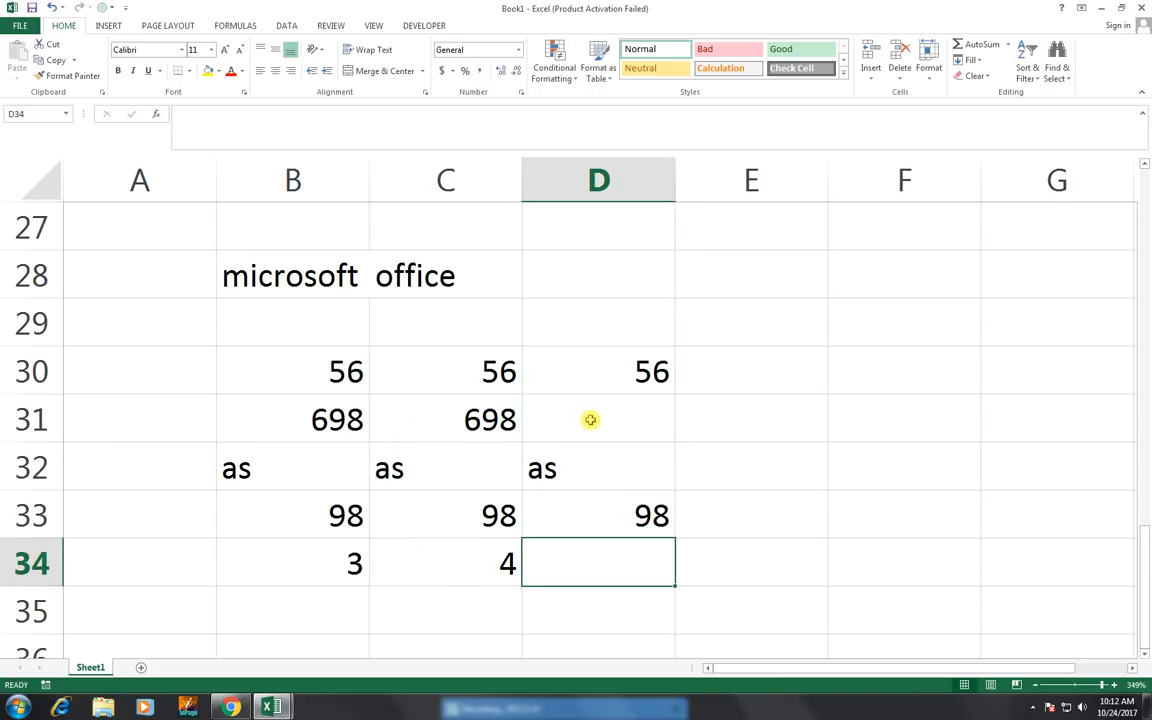
{"action": "type", "text": "=count"}
{"action": "key", "text": "Down"}
{"action": "key", "text": "Down"}
{"action": "key", "text": "Tab"}
{"action": "key", "text": "Up"}
{"action": "key", "text": "shift+Up"}
{"action": "key", "text": "shift+Up"}
{"action": "key", "text": "shift+Up"}
{"action": "type", "text": ")"}
{"action": "key", "text": "Return"}
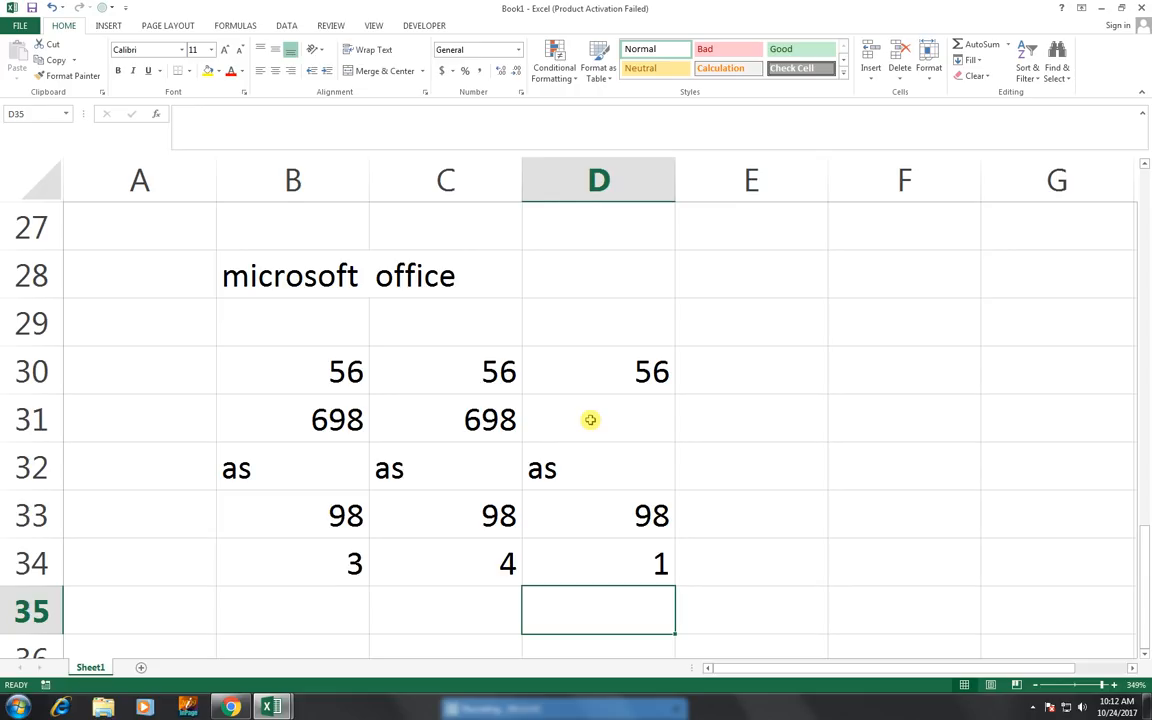
Enter the numbers 45, 98, 65 and 56 down cells E30 to E33
{"action": "key", "text": "Right"}
{"action": "key", "text": "Up"}
{"action": "key", "text": "Up"}
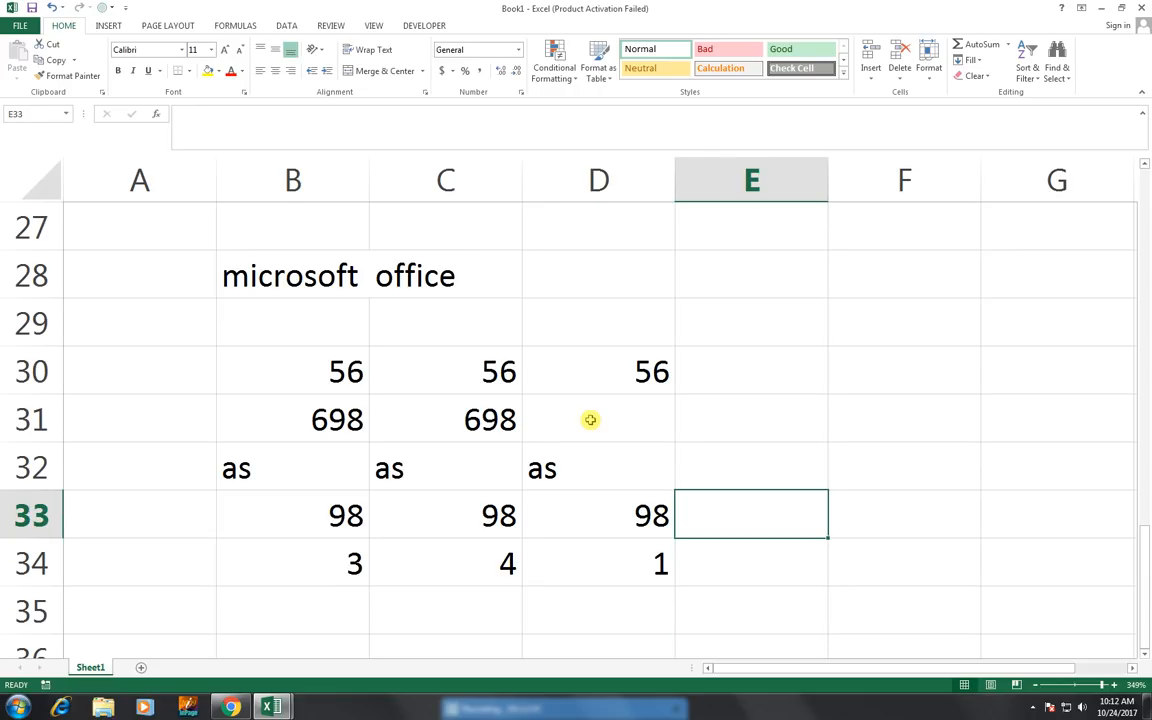
{"action": "key", "text": "Up"}
{"action": "key", "text": "Up"}
{"action": "key", "text": "Up"}
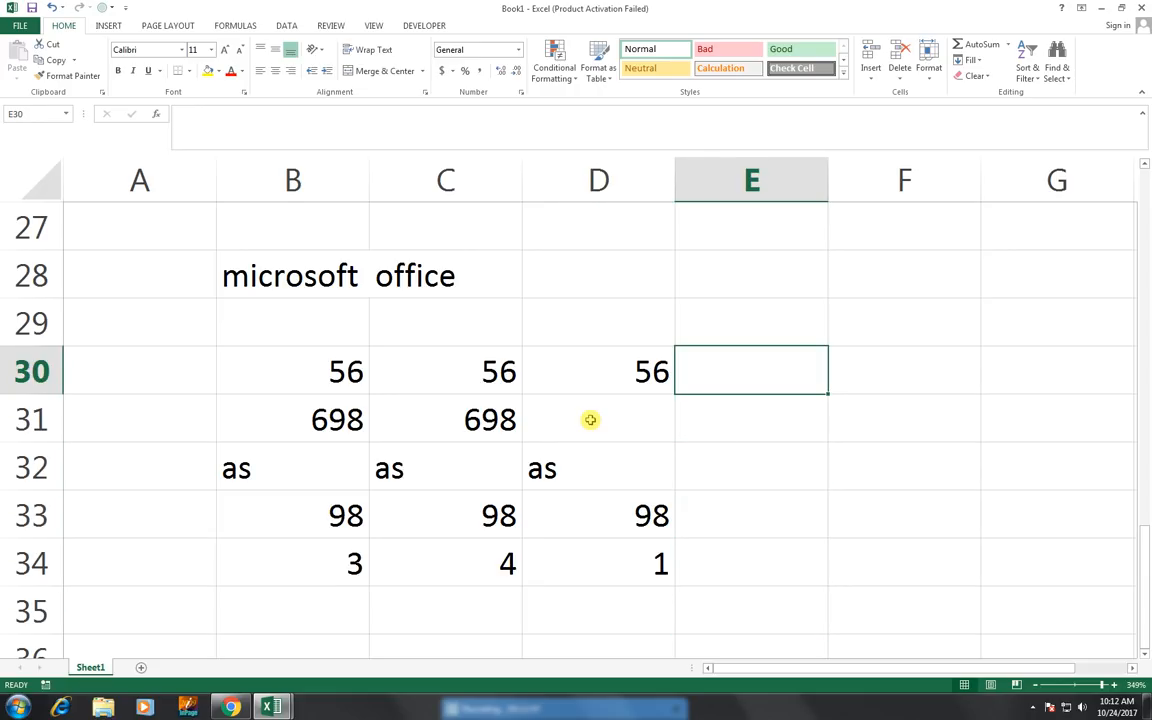
{"action": "type", "text": "45"}
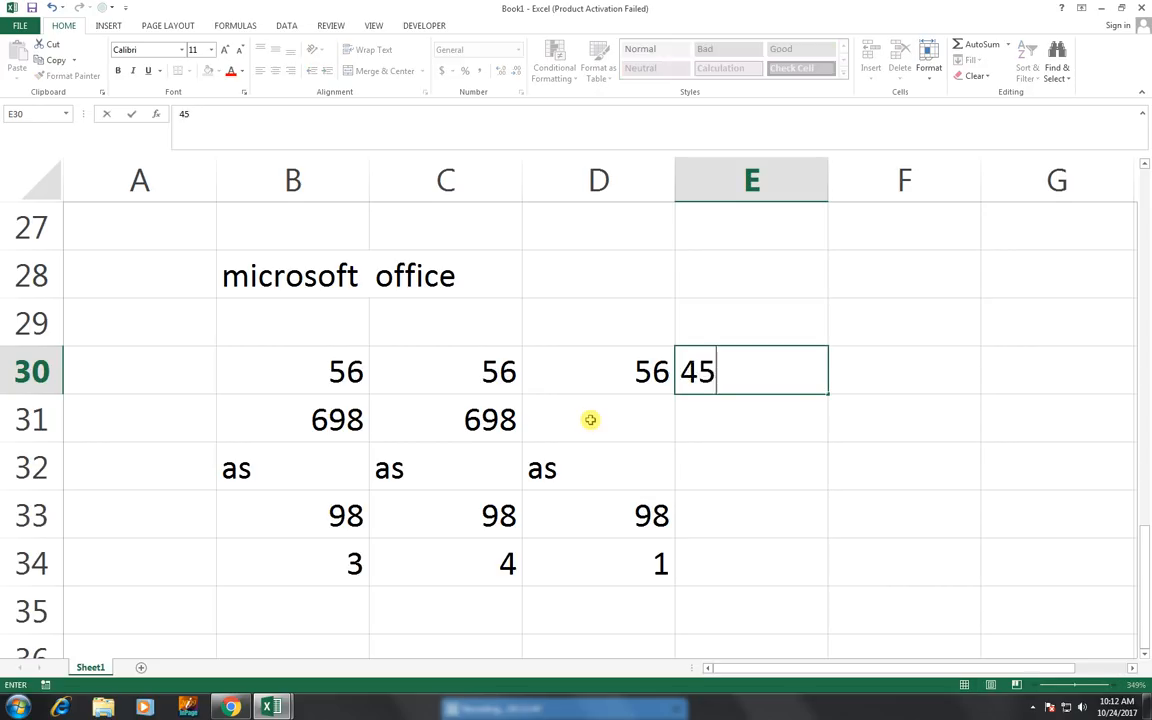
{"action": "key", "text": "Return"}
{"action": "type", "text": "98"}
{"action": "key", "text": "Return"}
{"action": "type", "text": "65"}
{"action": "key", "text": "Return"}
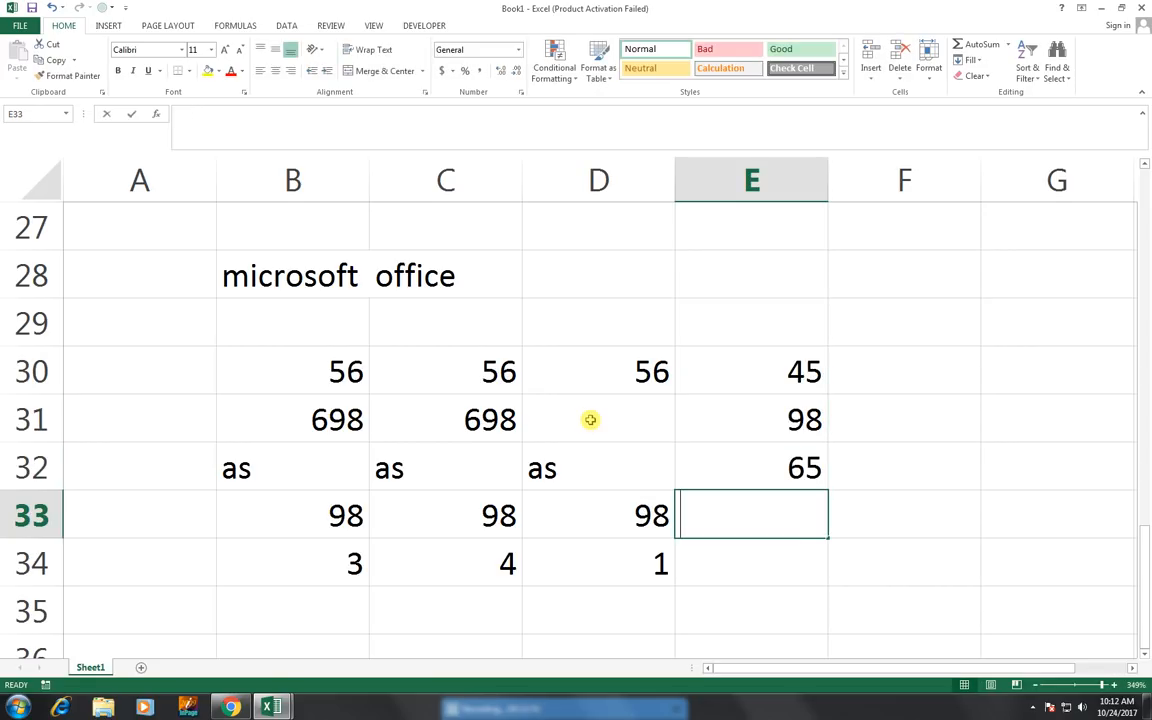
{"action": "type", "text": "56"}
{"action": "key", "text": "Return"}
{"action": "type", "text": "98"}
{"action": "key", "text": "Return"}
{"action": "key", "text": "Escape"}
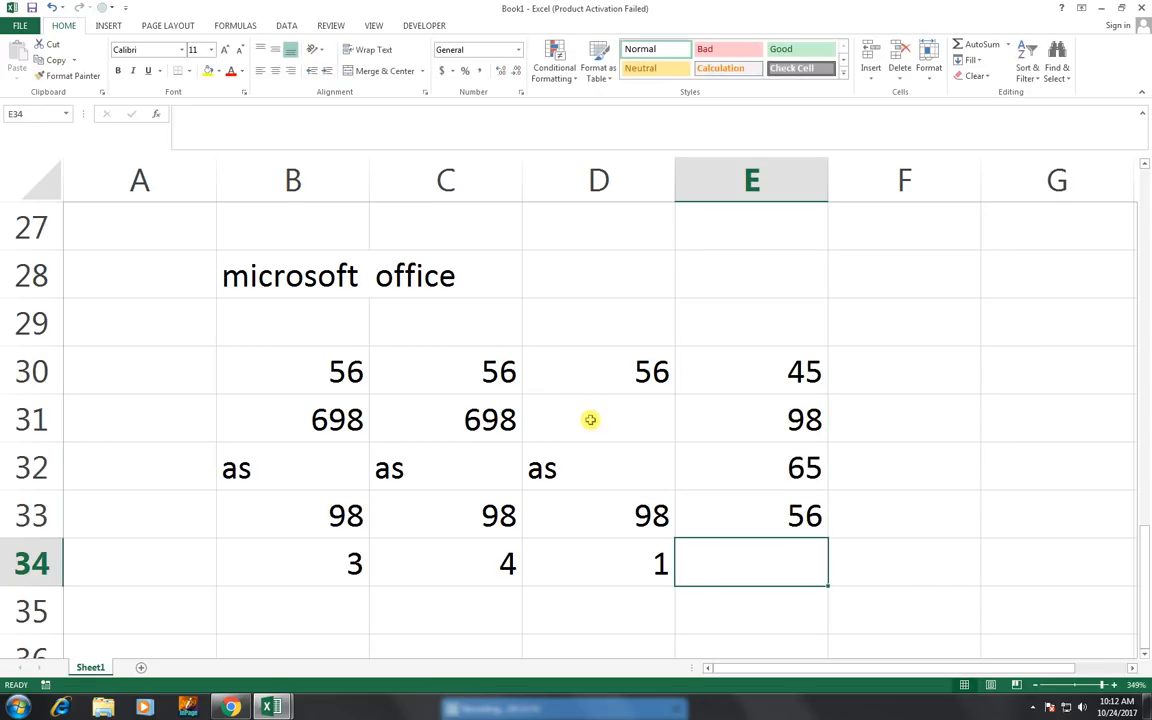
Enter =AVERAGE(E30:E33) in E34 to average the four numbers above it
{"action": "type", "text": "=av"}
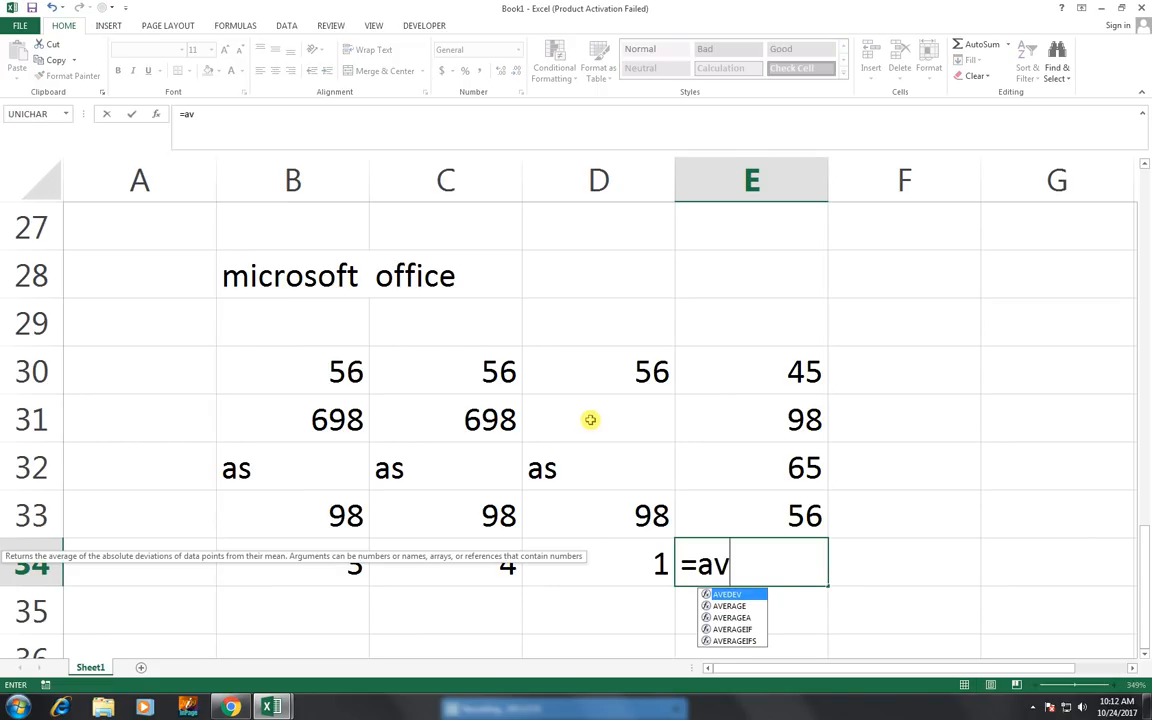
{"action": "key", "text": "Down"}
{"action": "key", "text": "Tab"}
{"action": "key", "text": "Up"}
{"action": "key", "text": "shift+Up"}
{"action": "key", "text": "shift+Up"}
{"action": "key", "text": "shift+Up"}
{"action": "type", "text": ")"}
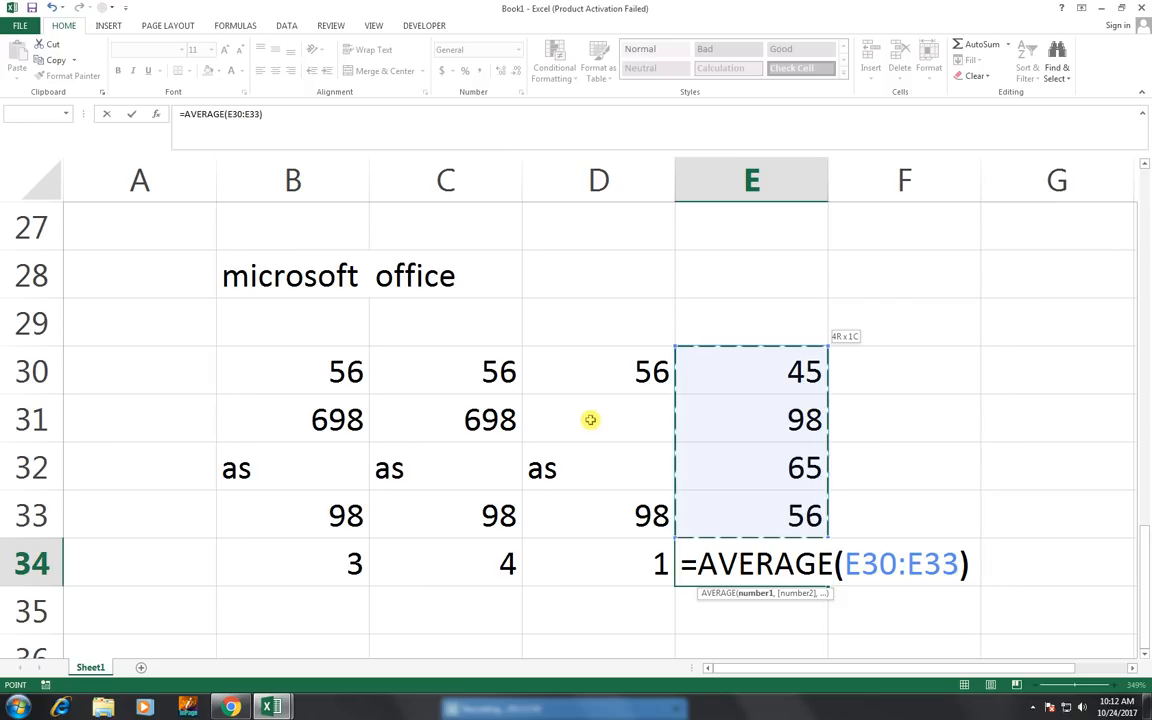
{"action": "key", "text": "Return"}
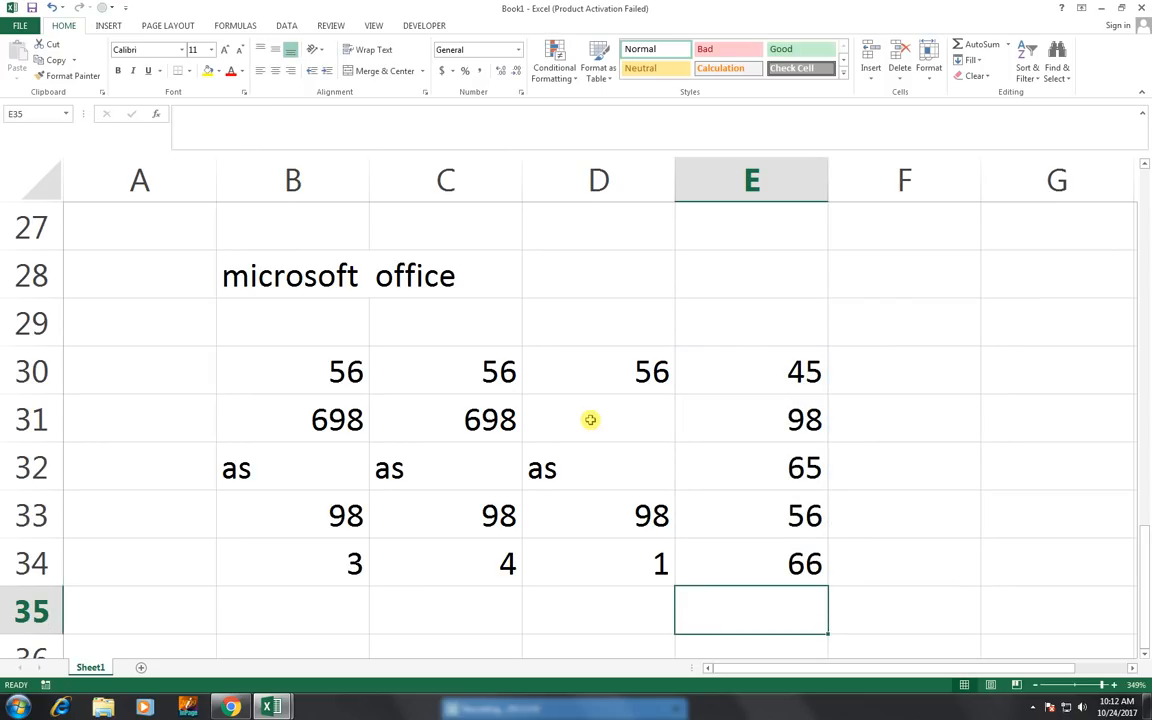
Enter =SUM(E30:E33)/4 in F34 to calculate the same average manually
{"action": "key", "text": "Up"}
{"action": "key", "text": "Right"}
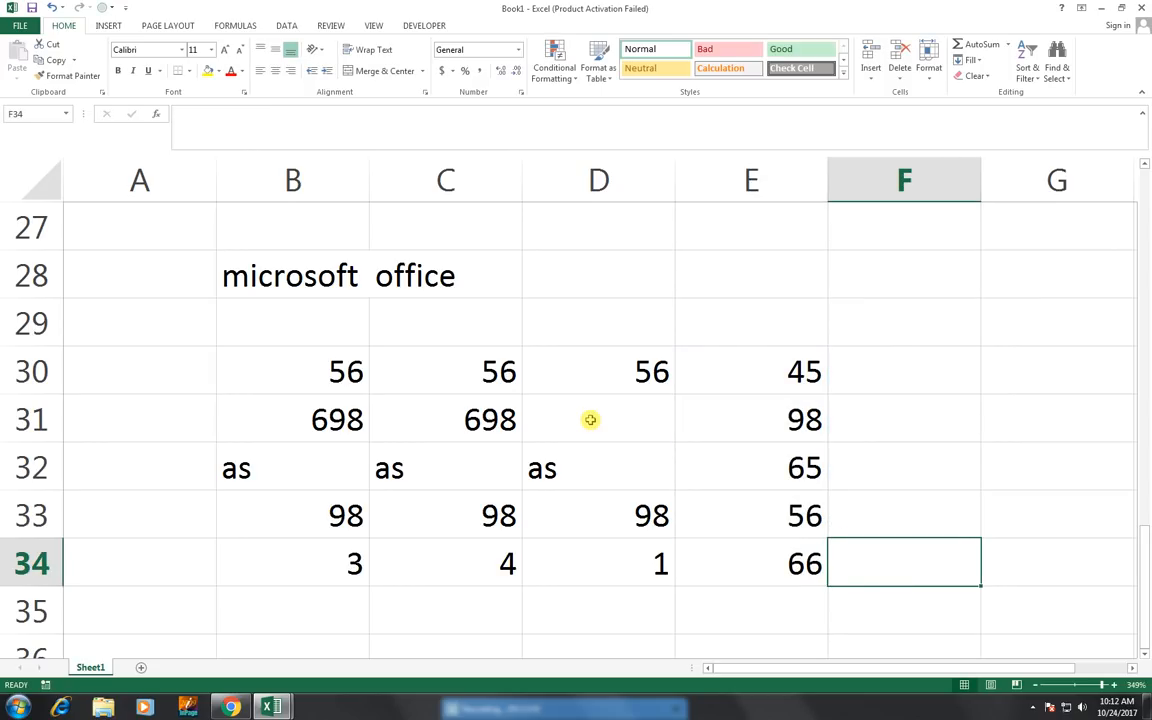
{"action": "type", "text": "=sum("}
{"action": "key", "text": "Up"}
{"action": "key", "text": "shift+Up"}
{"action": "key", "text": "shift+Up"}
{"action": "key", "text": "shift+Up"}
{"action": "type", "text": ")"}
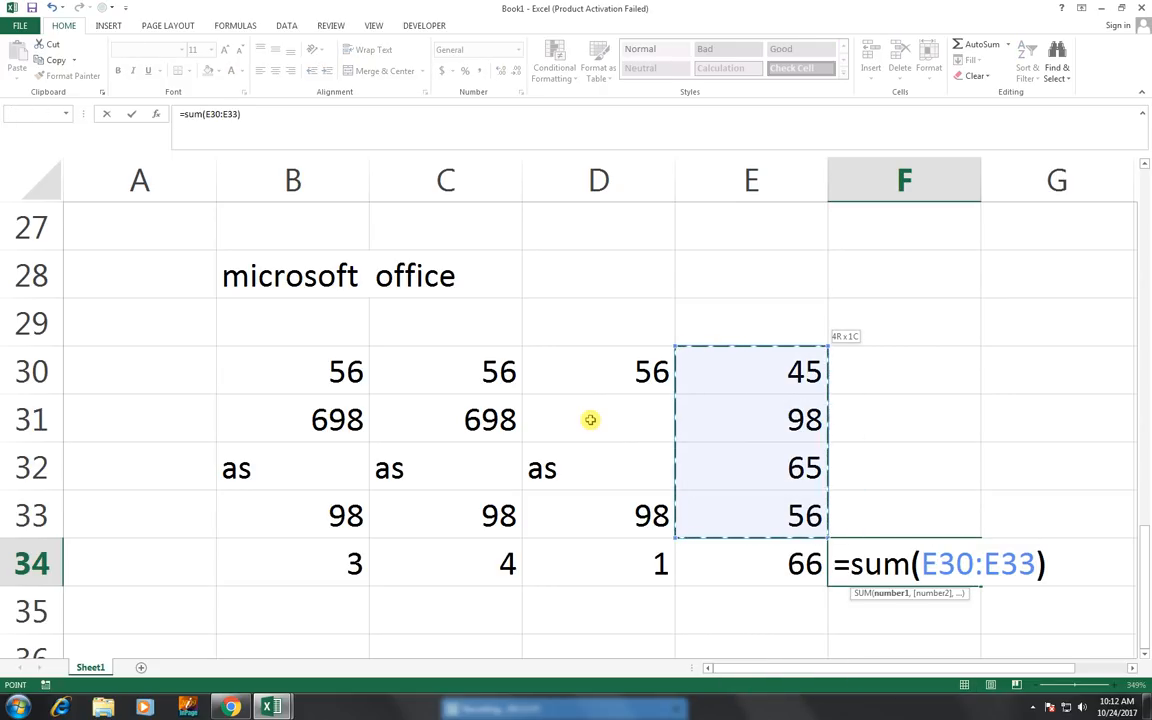
{"action": "type", "text": "/"}
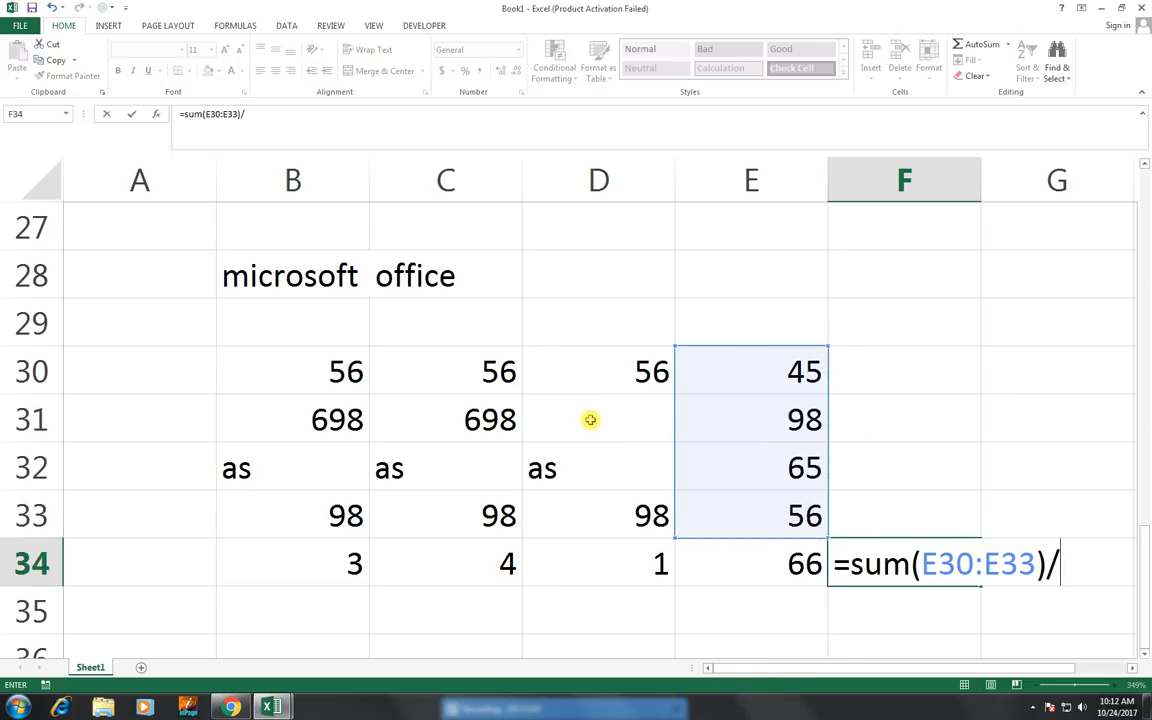
{"action": "type", "text": "4"}
{"action": "key", "text": "Return"}
Examine the AVERAGE formula in E34 and the SUM formula in F34 for comparison
{"action": "key", "text": "Up"}
{"action": "key", "text": "Left"}
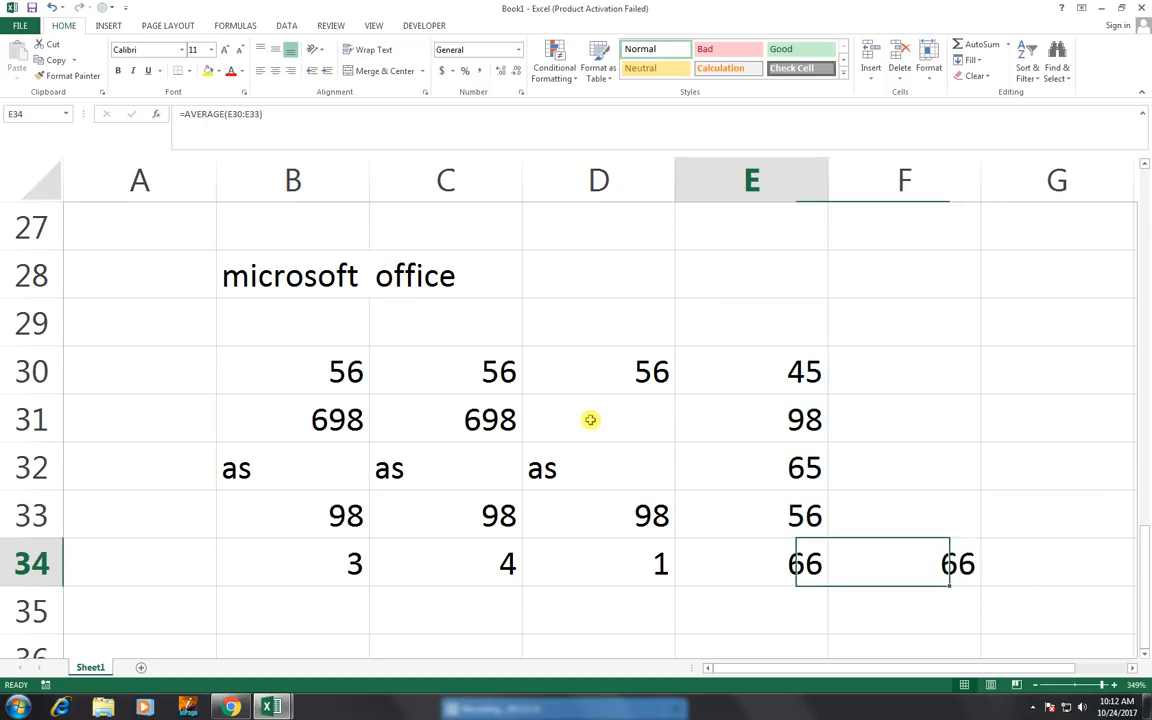
{"action": "key", "text": "F2"}
{"action": "key", "text": "Return"}
{"action": "key", "text": "Right"}
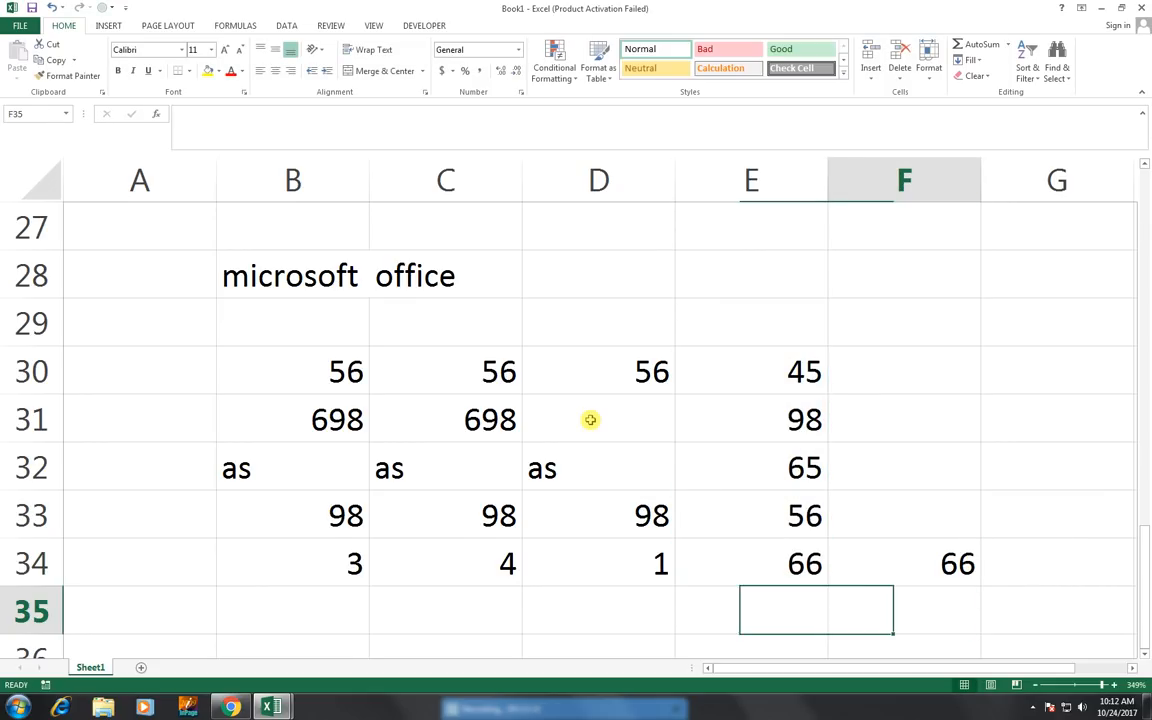
{"action": "key", "text": "Up"}
{"action": "key", "text": "F2"}
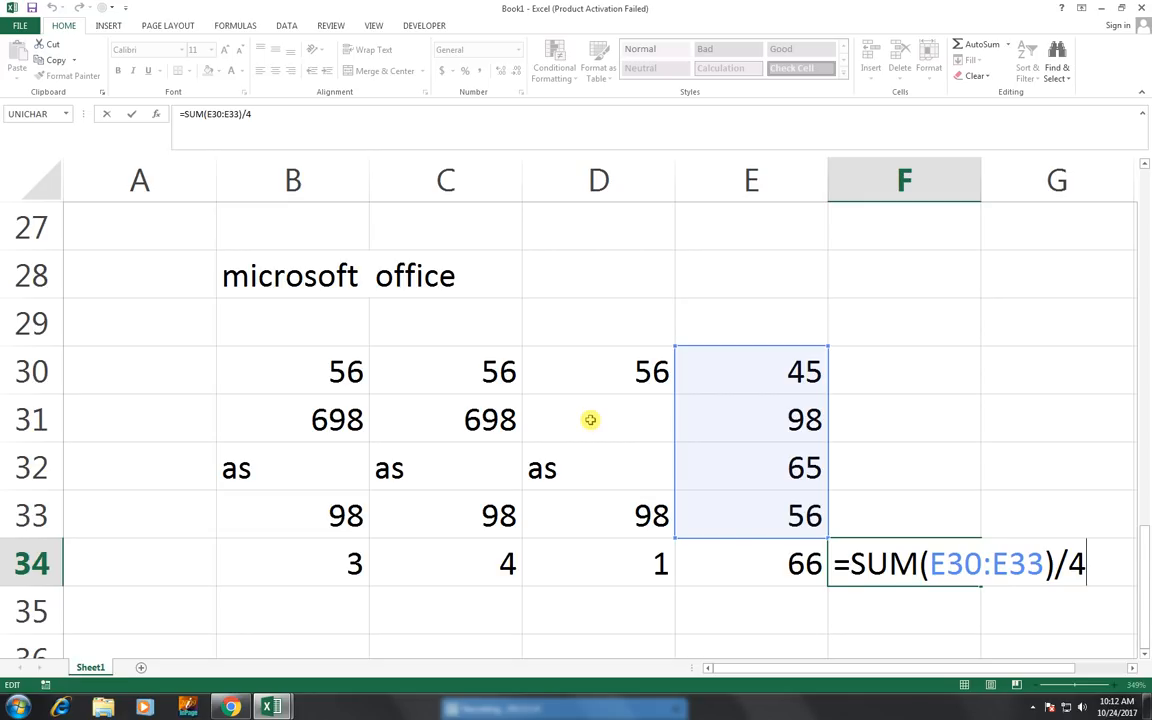
{"action": "key", "text": "Return"}
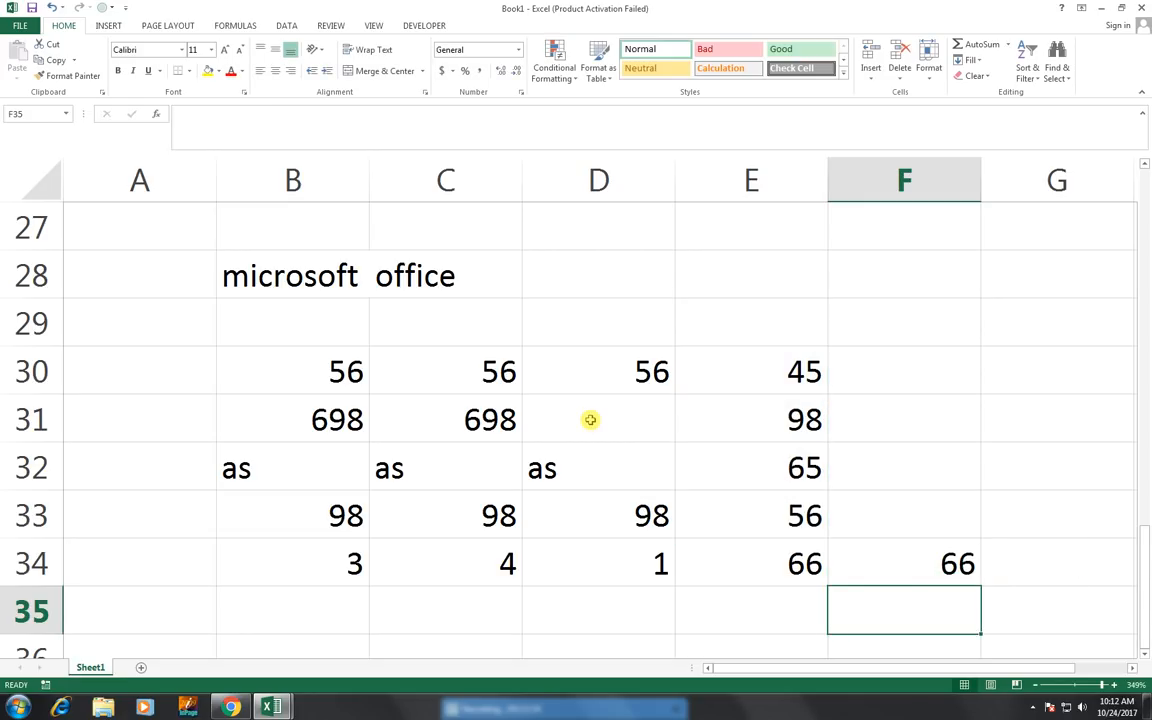
Enter 45, 65 and 21 in A35:A37 and 23 and 32 in A39:A40, leaving A38 blank
{"action": "key", "text": "Left"}
{"action": "key", "text": "Left"}
{"action": "key", "text": "Left"}
{"action": "key", "text": "Left"}
{"action": "key", "text": "Left"}
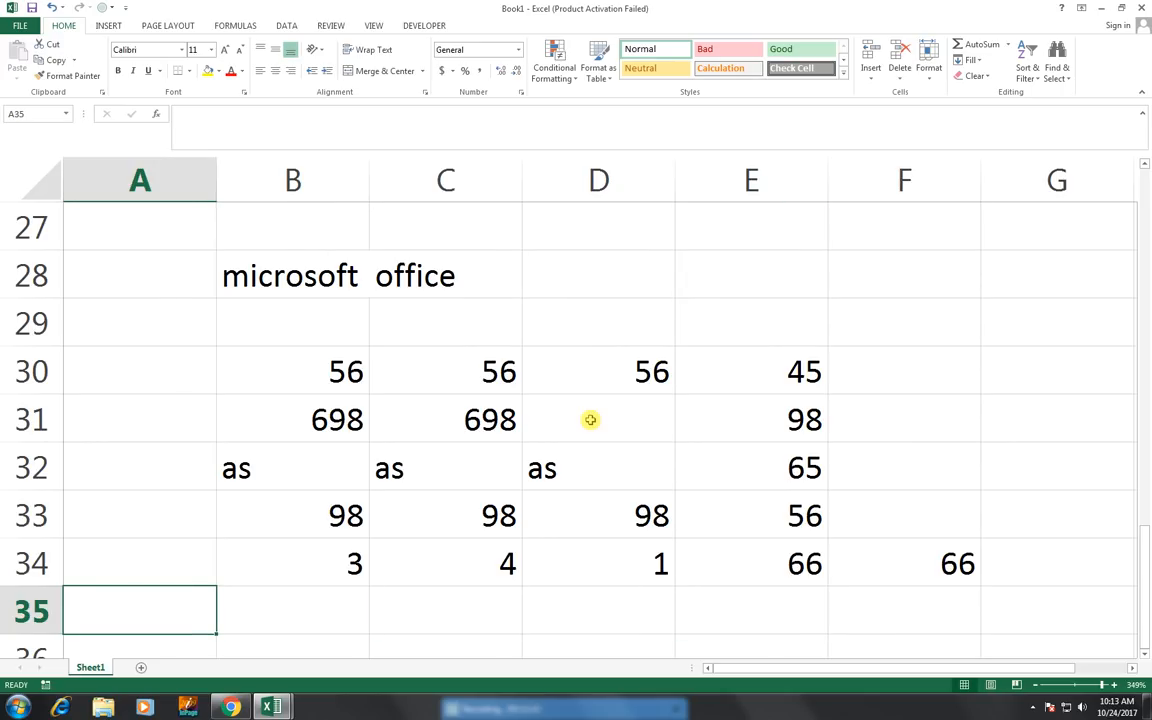
{"action": "scroll", "coordinate": [590, 420], "scroll_direction": "down", "scroll_amount": 1}
{"action": "type", "text": "456"}
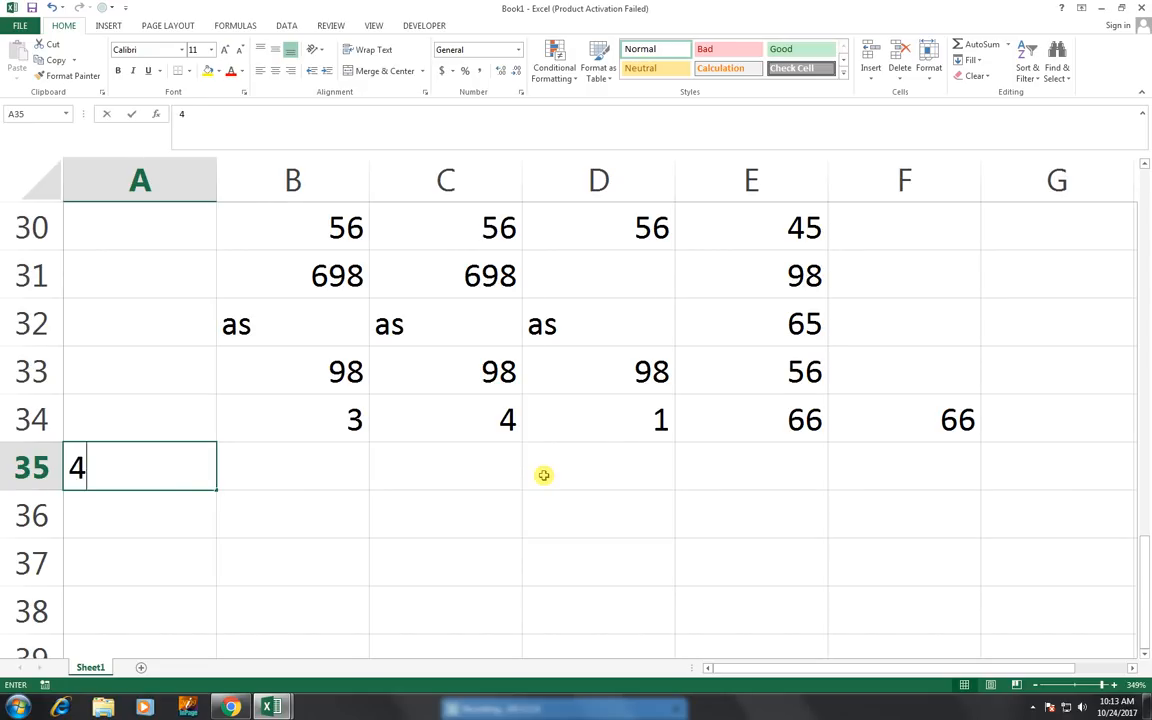
{"action": "key", "text": "Return"}
{"action": "key", "text": "Up"}
{"action": "type", "text": "45"}
{"action": "key", "text": "Return"}
{"action": "type", "text": "65"}
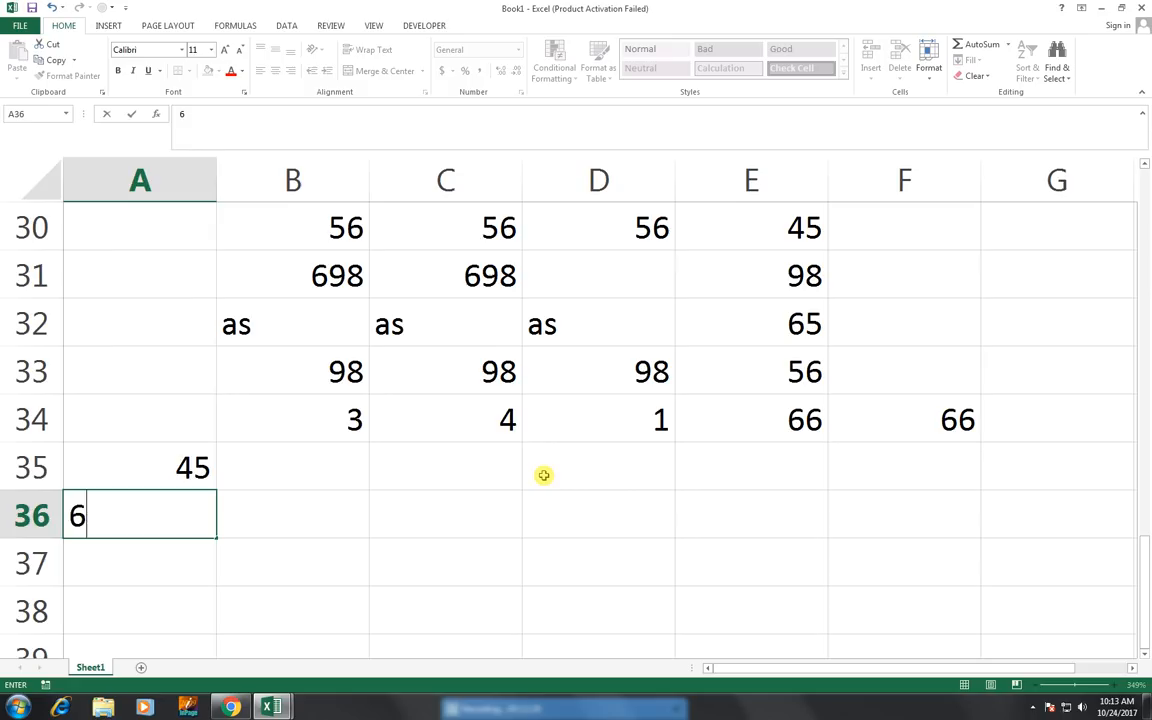
{"action": "key", "text": "Return"}
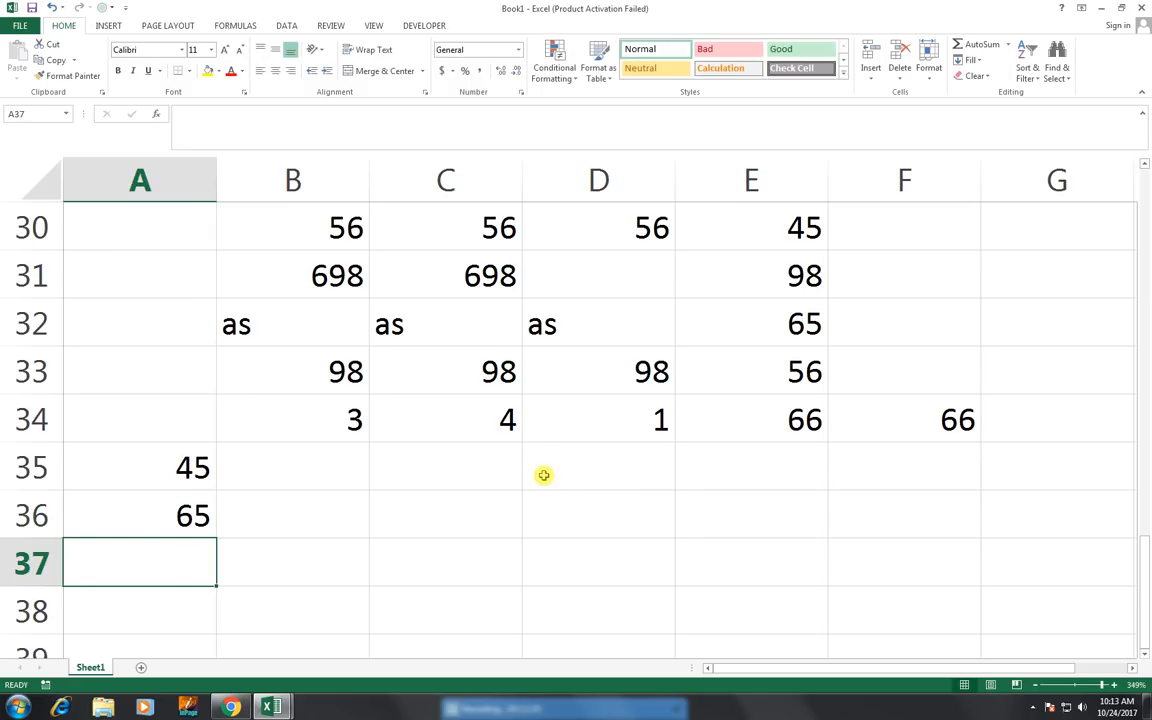
{"action": "type", "text": "21"}
{"action": "key", "text": "Return"}
{"action": "key", "text": "Return"}
{"action": "type", "text": "23"}
{"action": "key", "text": "Return"}
{"action": "type", "text": "32"}
{"action": "key", "text": "Return"}
Enter 5, 6 and 3 in B35:B37 and 5 and 6 in B39:B40, leaving B38 blank
{"action": "key", "text": "Right"}
{"action": "key", "text": "Up"}
{"action": "key", "text": "Up"}
{"action": "key", "text": "Up"}
{"action": "key", "text": "Up"}
{"action": "key", "text": "Up"}
{"action": "key", "text": "Up"}
{"action": "type", "text": "5"}
{"action": "key", "text": "Return"}
{"action": "type", "text": "6"}
{"action": "key", "text": "Return"}
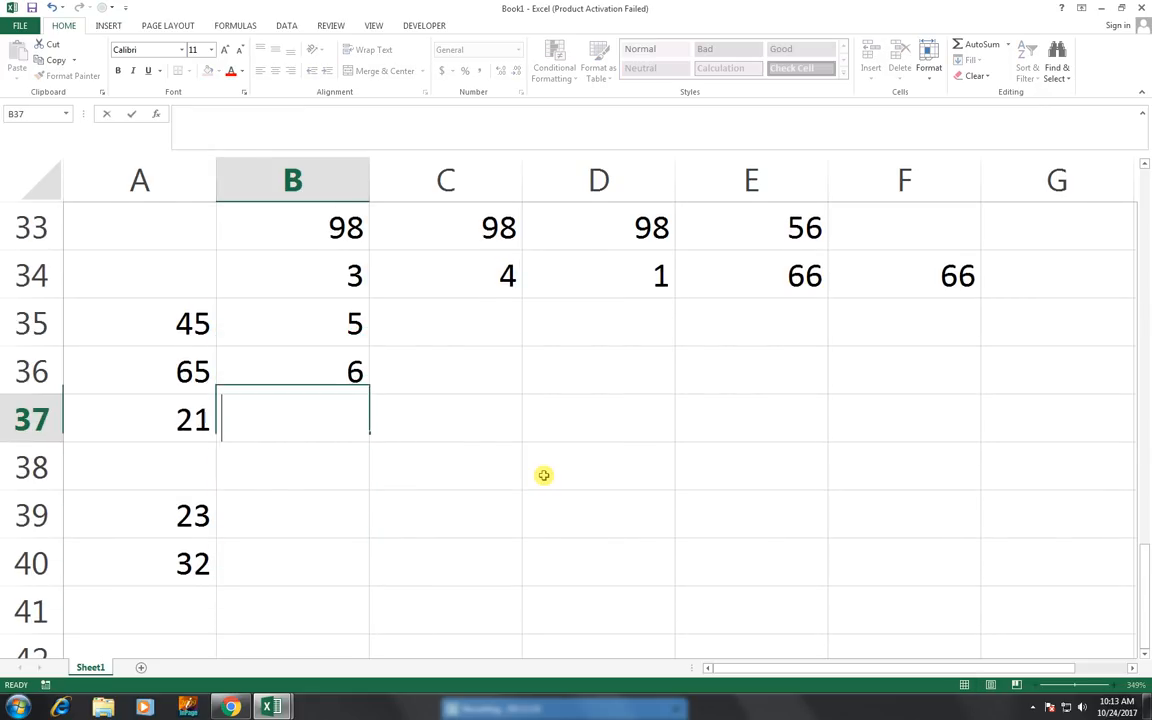
{"action": "type", "text": "3"}
{"action": "key", "text": "Return"}
{"action": "key", "text": "Return"}
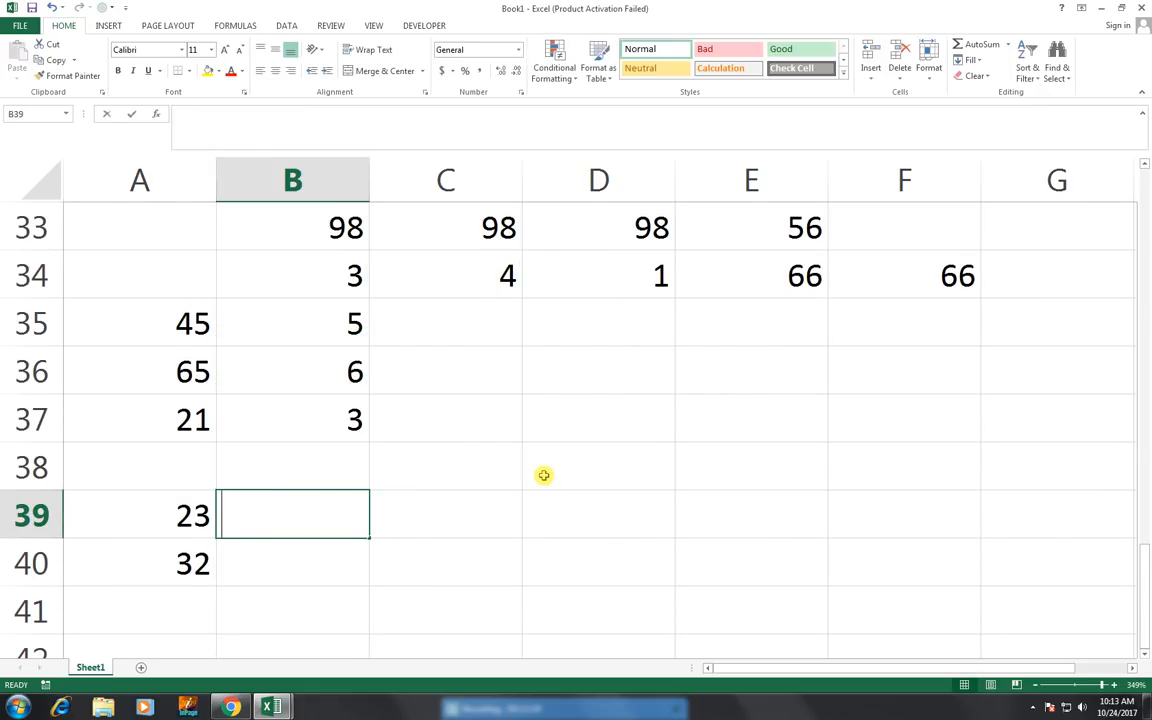
{"action": "type", "text": "5"}
{"action": "key", "text": "Return"}
{"action": "type", "text": "6"}
{"action": "key", "text": "Tab"}
{"action": "key", "text": "Up"}
{"action": "key", "text": "Up"}
{"action": "key", "text": "Up"}
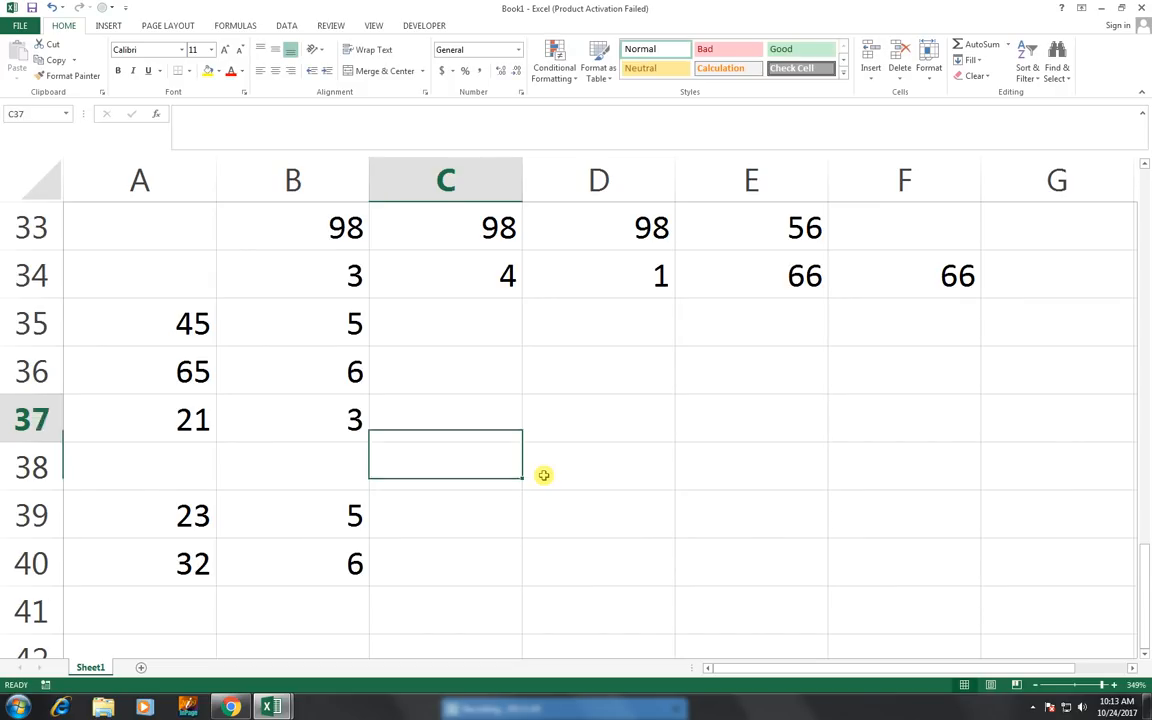
Move the number block in A35:B40 down one row to A36:B41, leaving row 35 blank
{"action": "key", "text": "Up"}
{"action": "key", "text": "Up"}
{"action": "key", "text": "Left"}
{"action": "key", "text": "Left"}
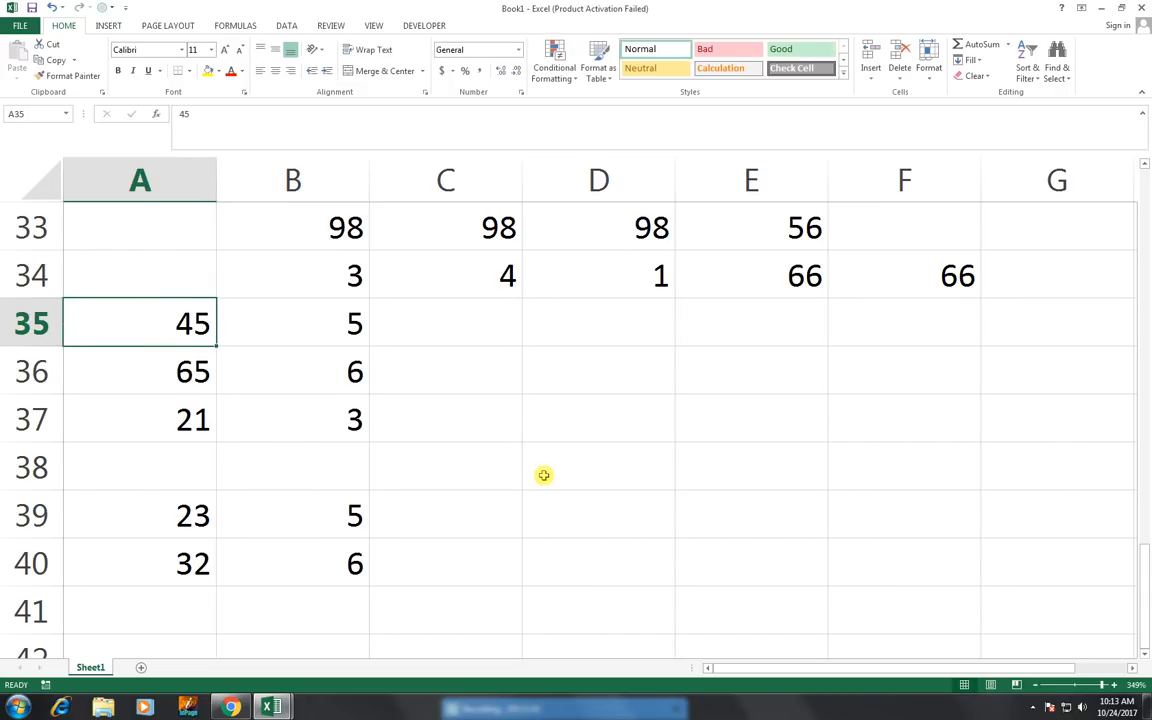
{"action": "left_click_drag", "start_coordinate": [298, 324], "coordinate": [162, 634]}
Enter =A36/B36 in C36 to divide the first pair of numbers
{"action": "left_click", "coordinate": [423, 352]}
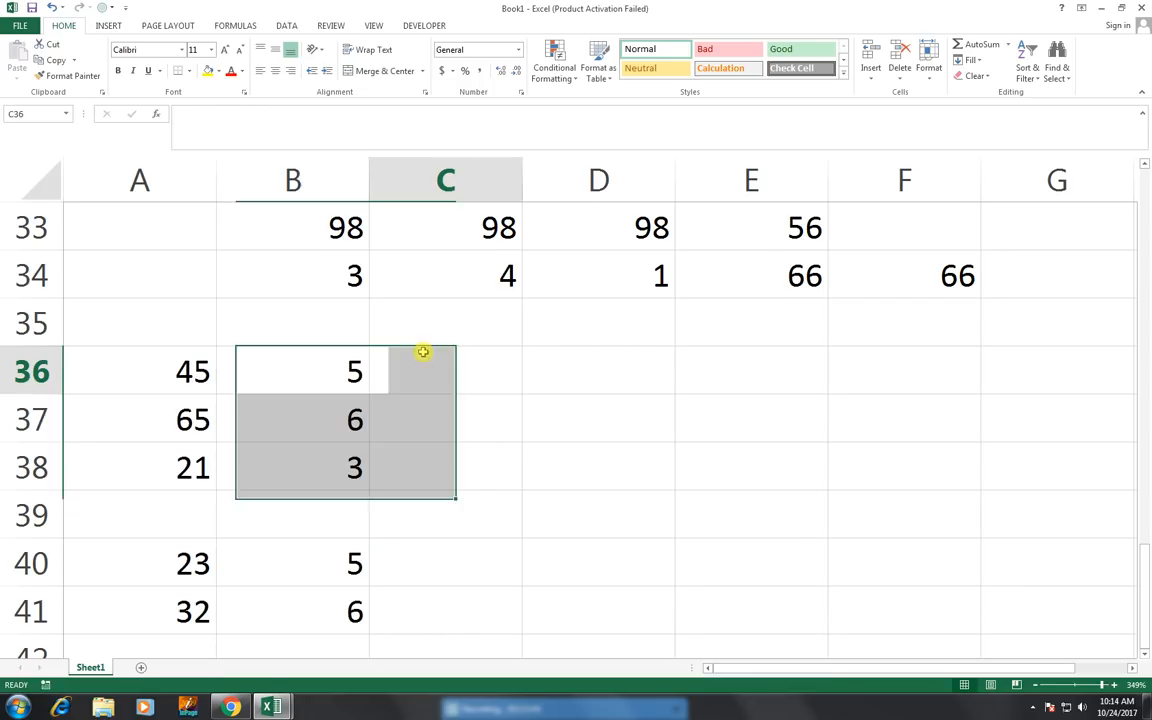
{"action": "type", "text": "="}
{"action": "key", "text": "Left"}
{"action": "key", "text": "Left"}
{"action": "type", "text": "/"}
{"action": "key", "text": "Left"}
{"action": "key", "text": "ctrl+Return"}
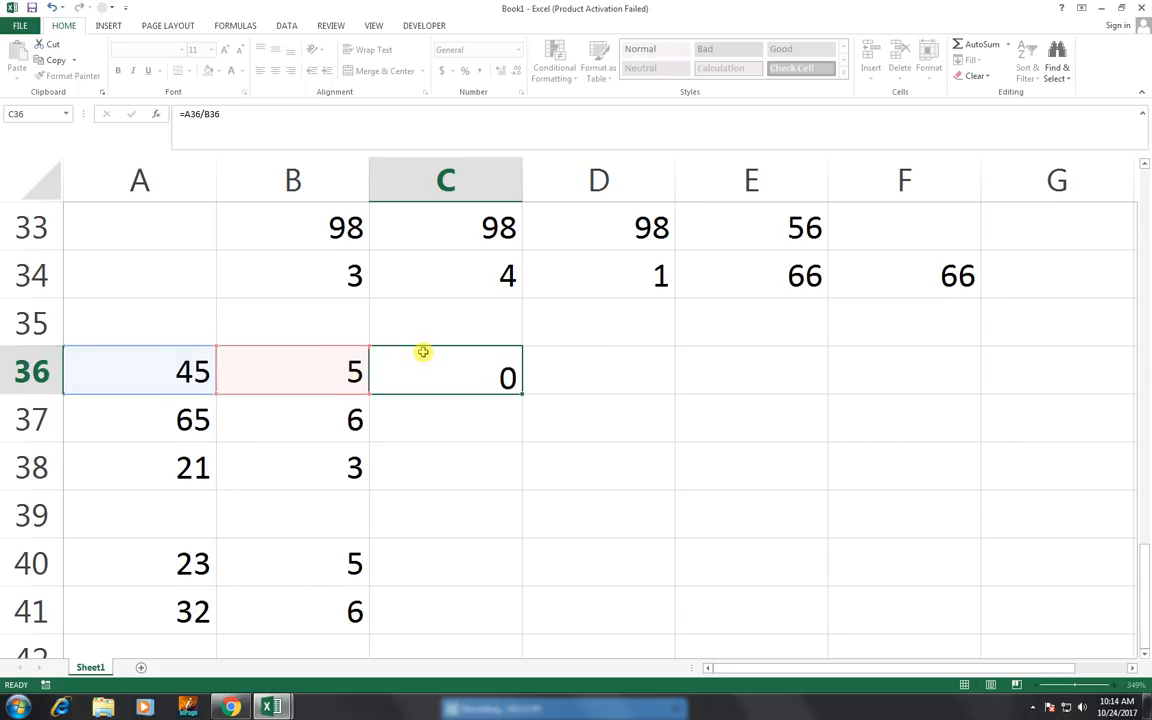
Fill the division formula from C36 down through C41
{"action": "key", "text": "shift+Down"}
{"action": "key", "text": "shift+Down"}
{"action": "key", "text": "shift+Down"}
{"action": "key", "text": "shift+Down"}
{"action": "key", "text": "shift+Down"}
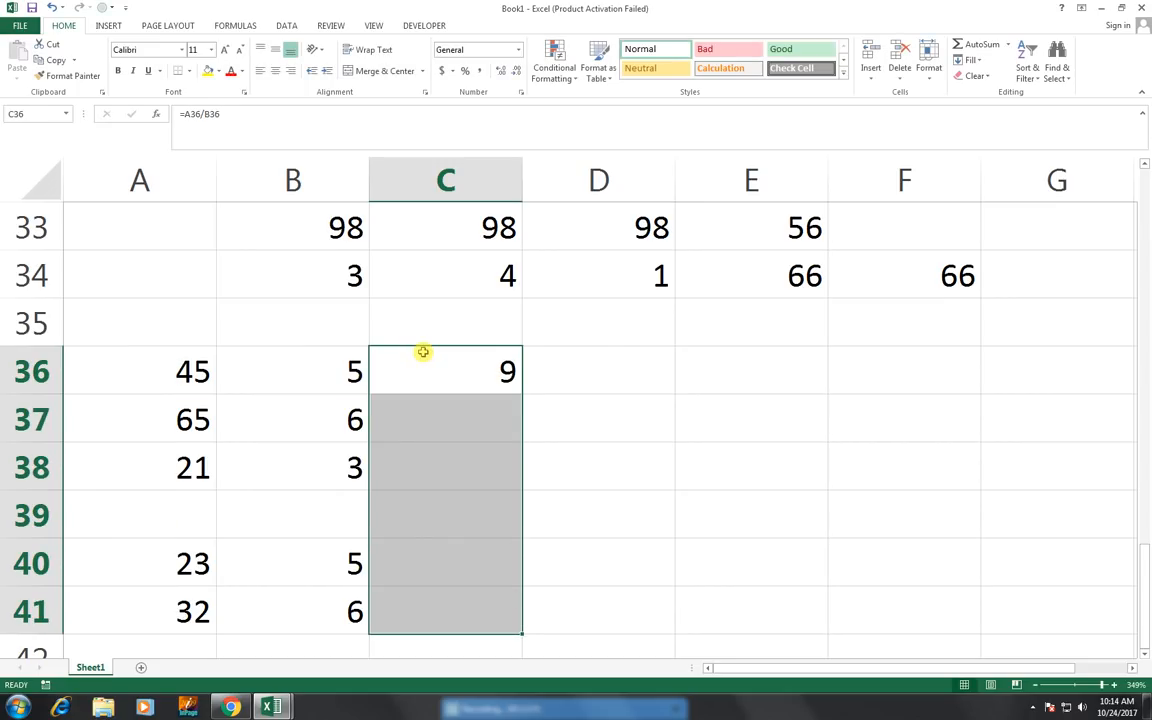
{"action": "key", "text": "ctrl+d"}
{"action": "key", "text": "Right"}
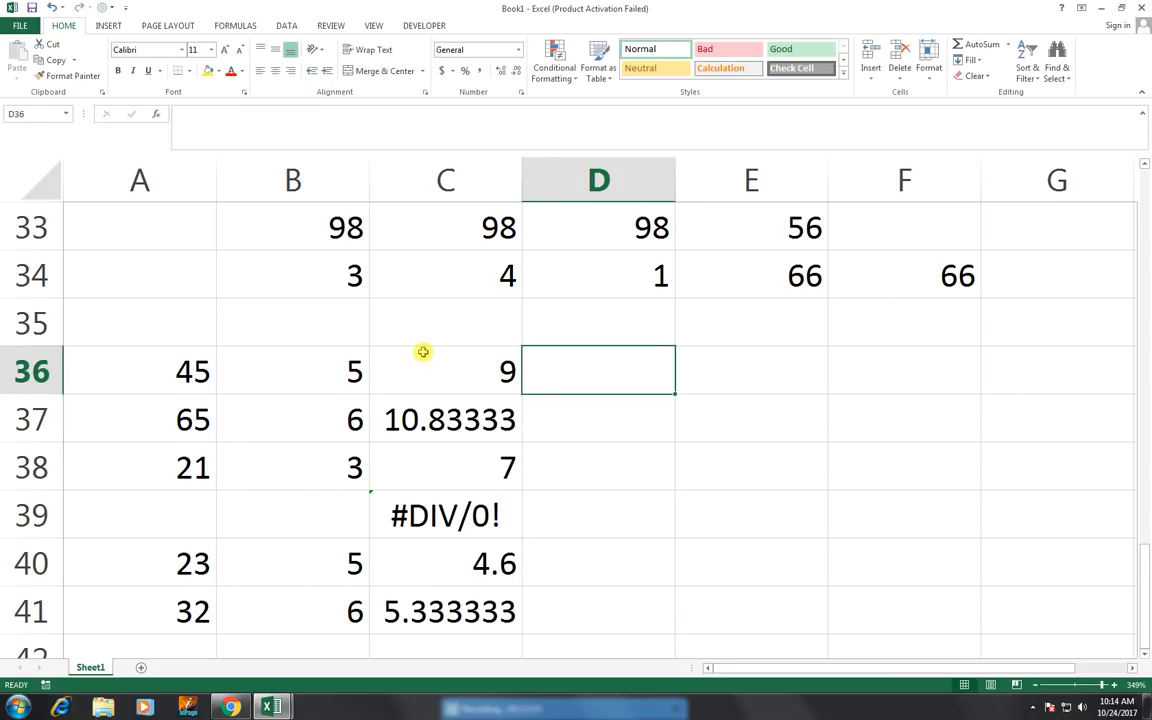
Enter =SUM(A36:A41) in A42 to total the first column of the block
{"action": "key", "text": "Down"}
{"action": "key", "text": "Down"}
{"action": "key", "text": "Down"}
{"action": "key", "text": "Down"}
{"action": "key", "text": "Down"}
{"action": "key", "text": "Down"}
{"action": "key", "text": "Left"}
{"action": "key", "text": "Left"}
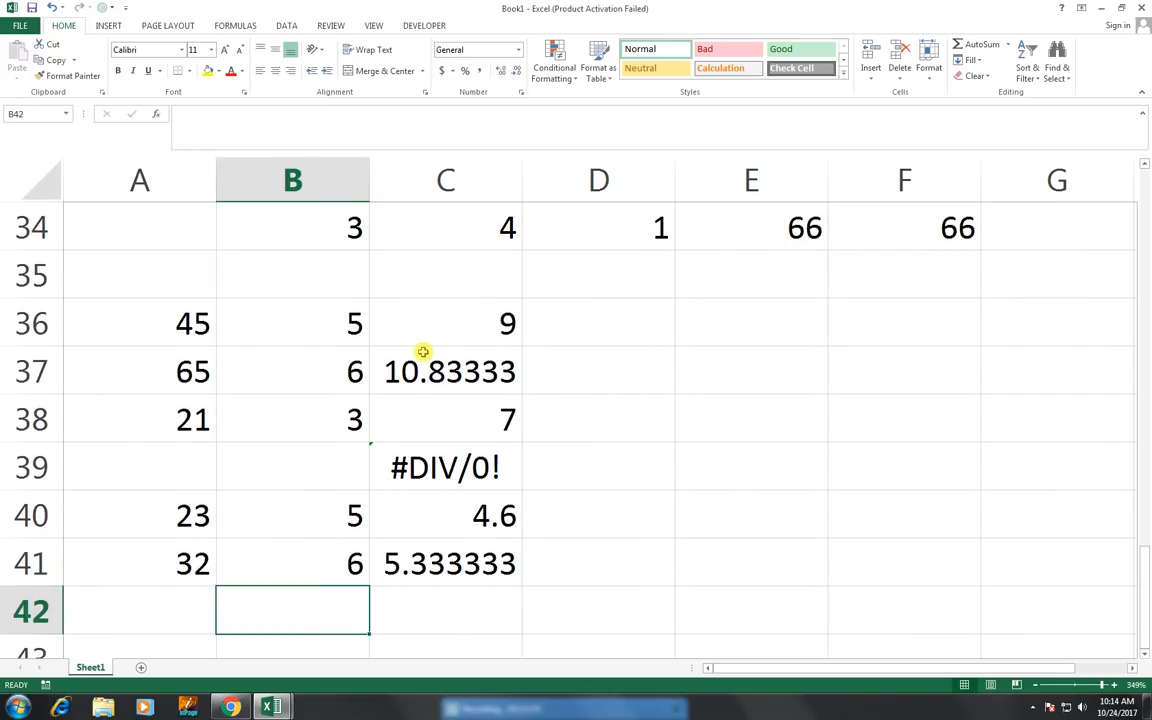
{"action": "key", "text": "Left"}
{"action": "key", "text": "alt"}
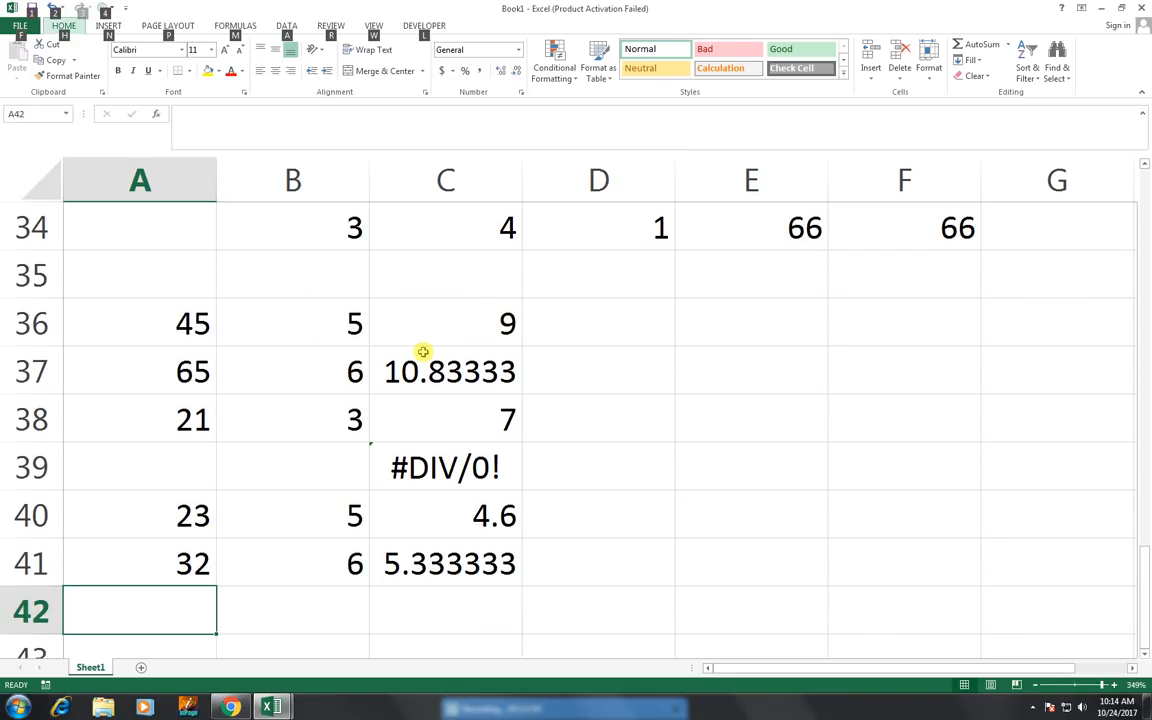
{"action": "key", "text": "alt+equal"}
{"action": "key", "text": "Up"}
{"action": "key", "text": "Up"}
{"action": "key", "text": "Up"}
{"action": "key", "text": "Up"}
{"action": "key", "text": "Up"}
{"action": "key", "text": "shift+Down"}
{"action": "key", "text": "Down"}
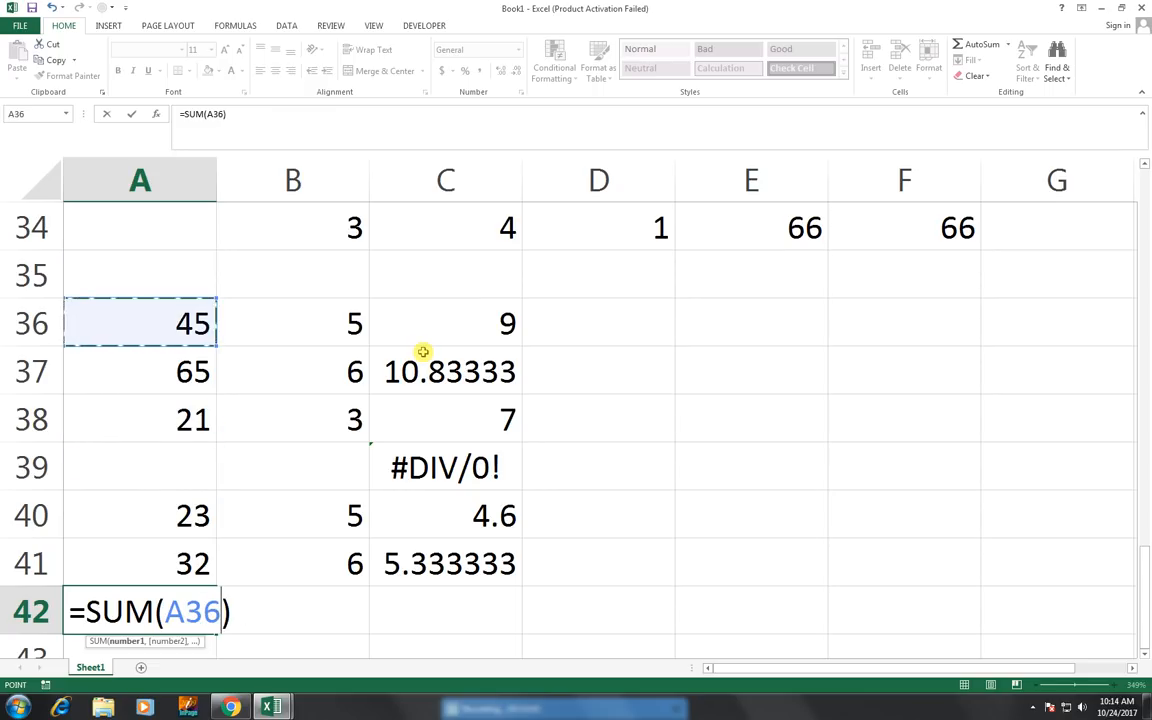
{"action": "key", "text": "shift+Down"}
{"action": "key", "text": "shift+Down"}
{"action": "key", "text": "shift+Down"}
{"action": "key", "text": "shift+Down"}
{"action": "key", "text": "shift+Down"}
{"action": "key", "text": "Return"}
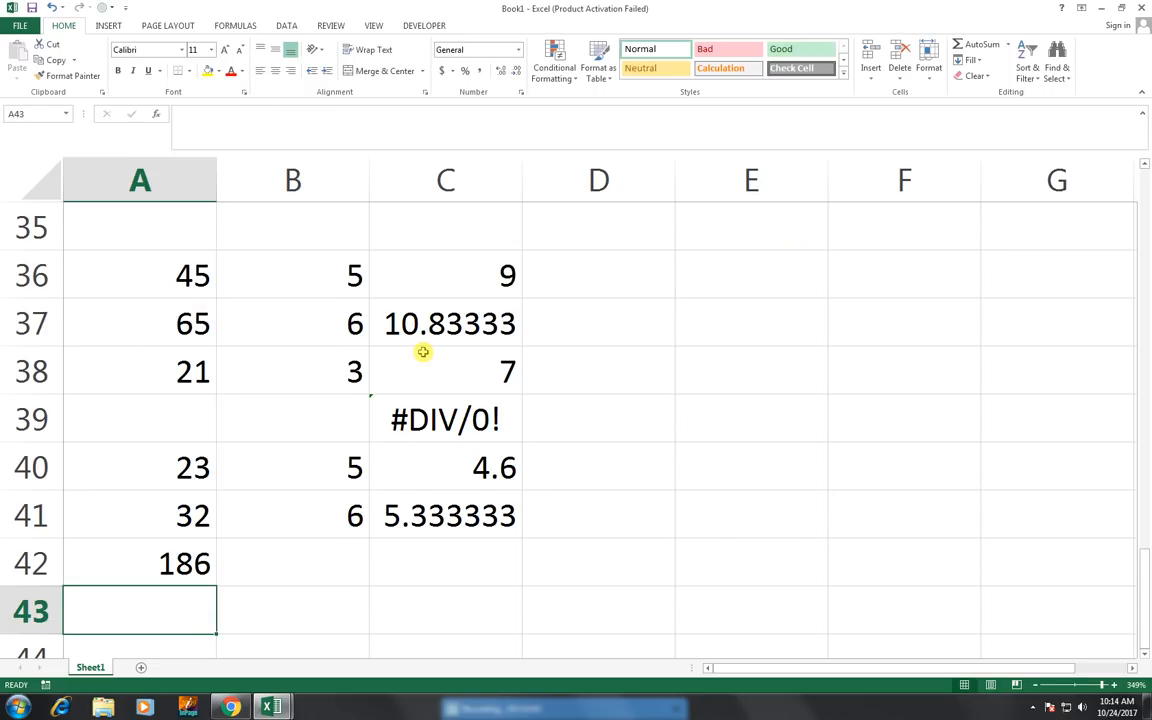
Fill the SUM formula from A42 across to B42 and C42 and select the total in C42
{"action": "key", "text": "Up"}
{"action": "key", "text": "shift+Right"}
{"action": "key", "text": "shift+Right"}
{"action": "key", "text": "ctrl+r"}
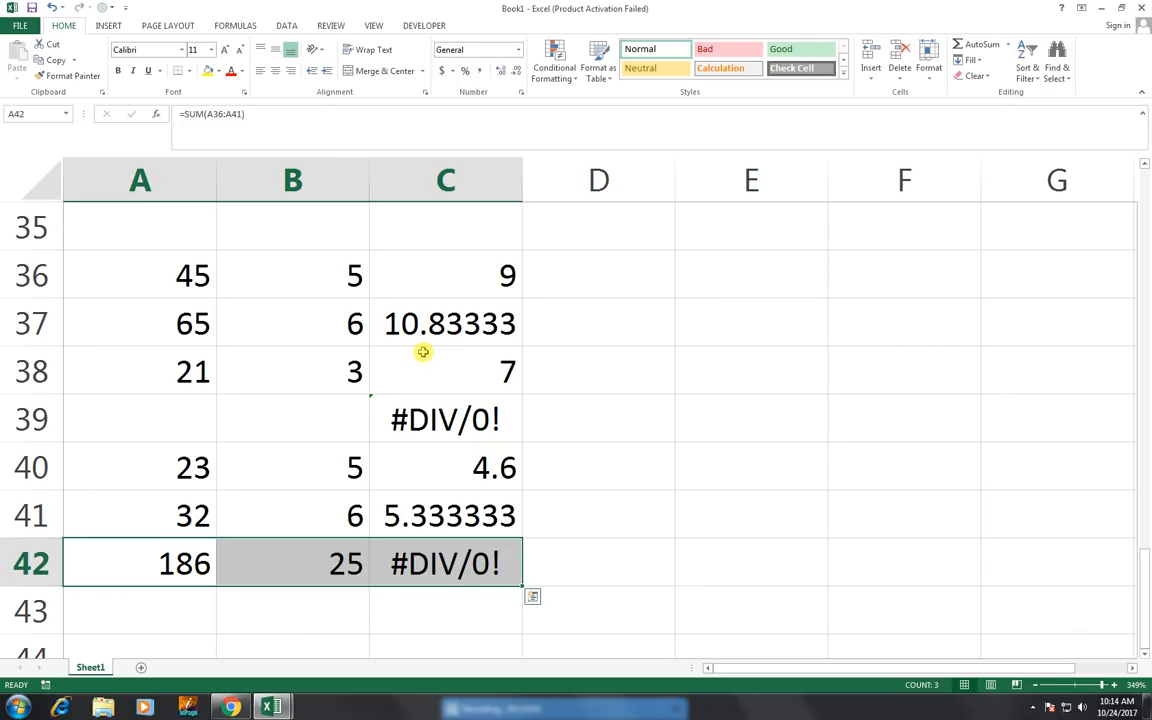
{"action": "key", "text": "shift+Left"}
{"action": "key", "text": "shift+Left"}
{"action": "key", "text": "Right"}
{"action": "key", "text": "Right"}
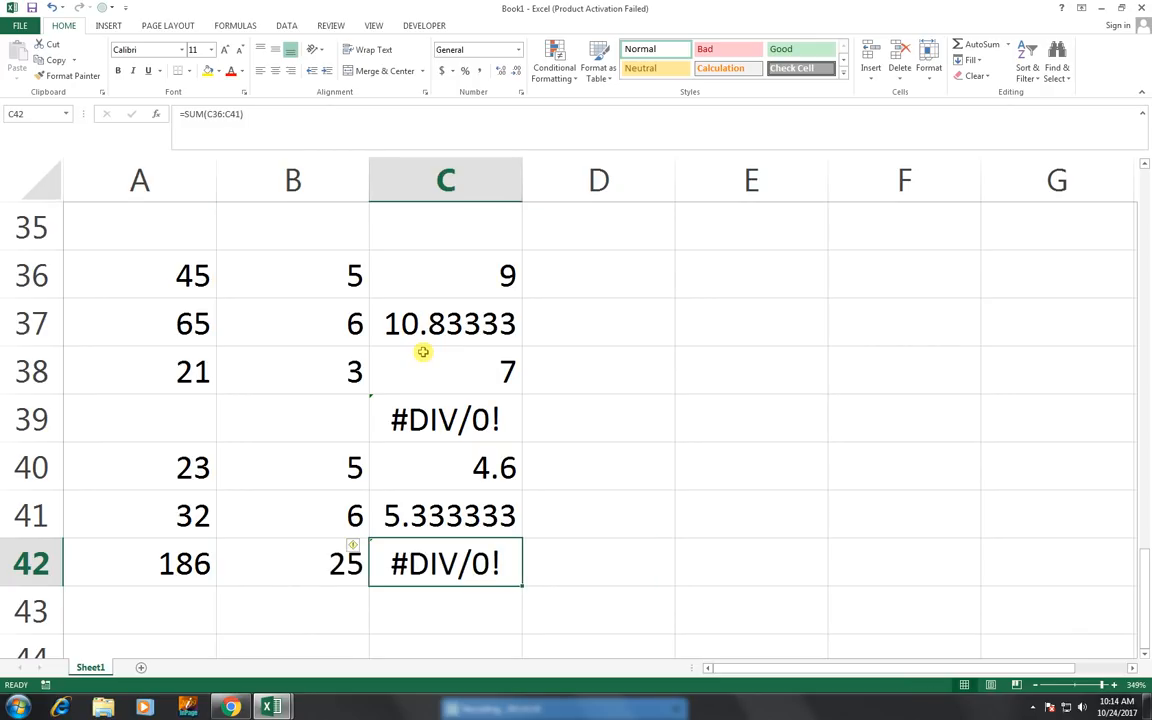
Enter =IFERROR(C36,0) in D36 to replace any division error with 0
{"action": "key", "text": "Right"}
{"action": "key", "text": "Right"}
{"action": "key", "text": "Up"}
{"action": "key", "text": "Up"}
{"action": "key", "text": "Up"}
{"action": "key", "text": "Up"}
{"action": "key", "text": "Up"}
{"action": "key", "text": "Up"}
{"action": "key", "text": "Up"}
{"action": "key", "text": "Left"}
{"action": "key", "text": "Down"}
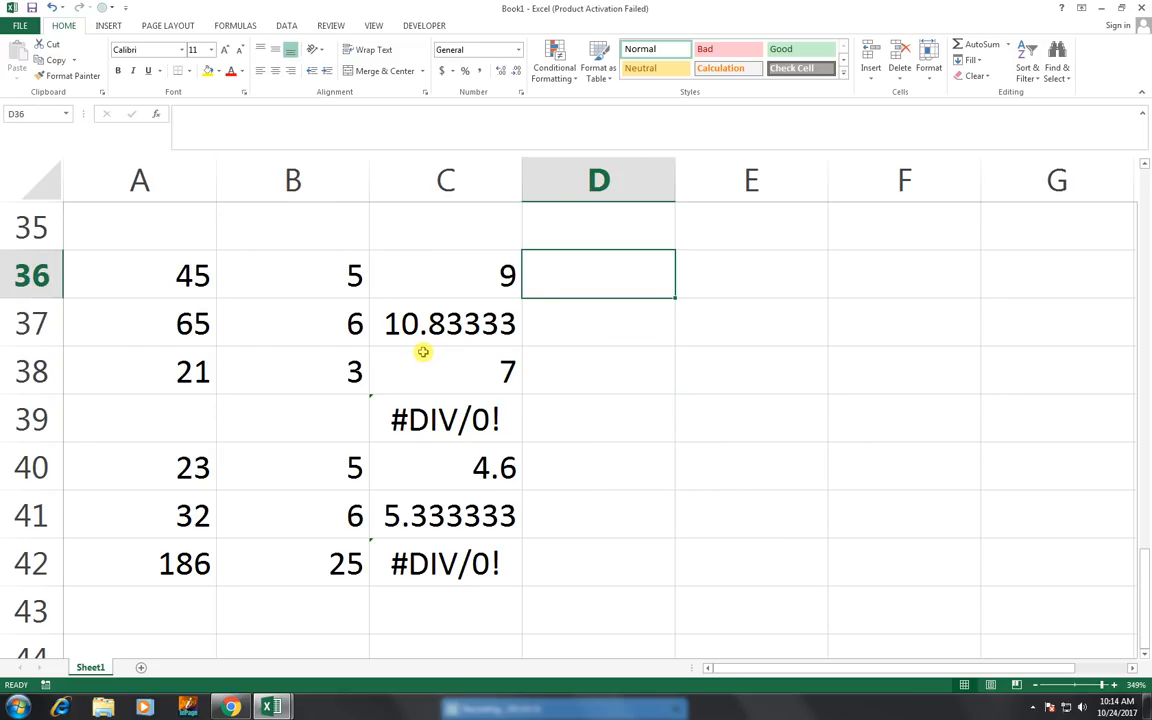
{"action": "type", "text": "=if"}
{"action": "key", "text": "Down"}
{"action": "key", "text": "Tab"}
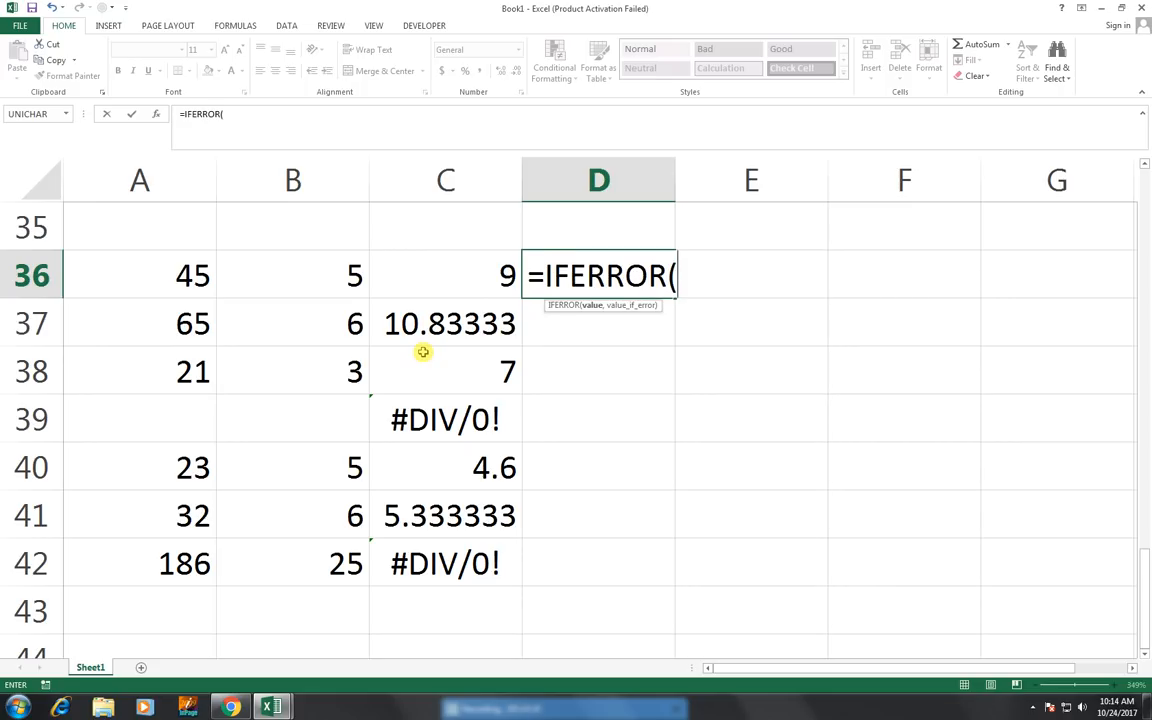
{"action": "key", "text": "Left"}
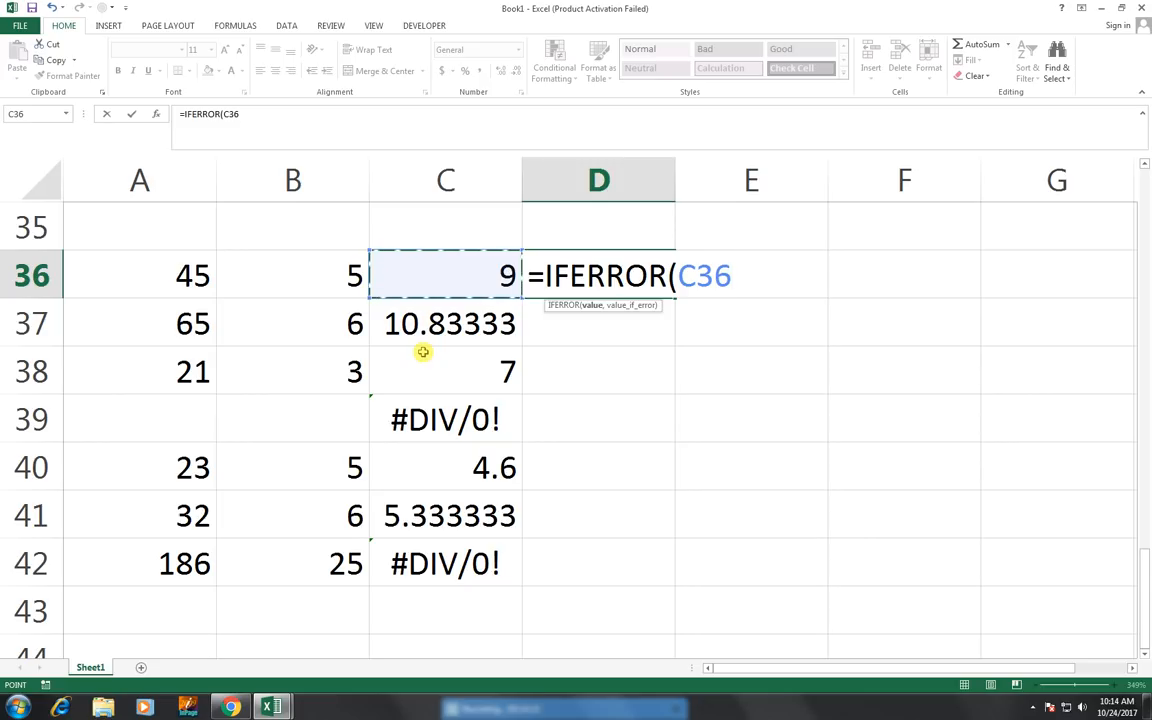
{"action": "type", "text": ","}
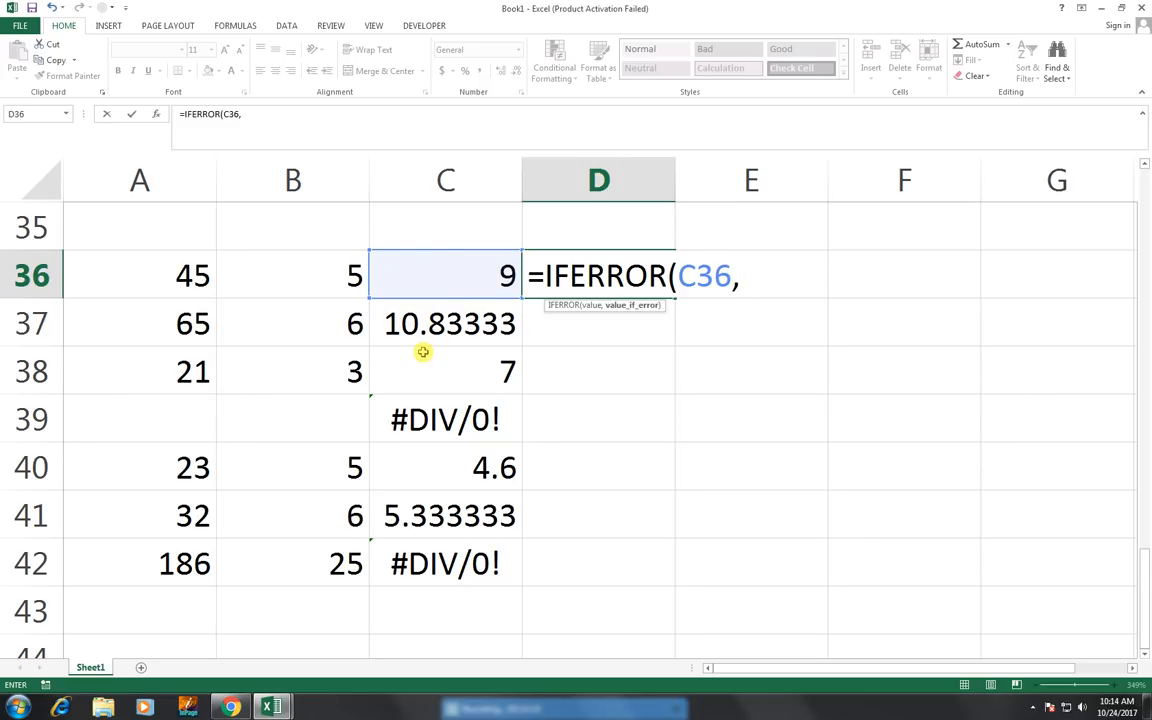
{"action": "type", "text": "0)"}
{"action": "key", "text": "Return"}
Fill the IFERROR formula from D36 down through D41
{"action": "key", "text": "Up"}
{"action": "key", "text": "shift+Down"}
{"action": "key", "text": "shift+Down"}
{"action": "key", "text": "shift+Down"}
{"action": "key", "text": "shift+Down"}
{"action": "key", "text": "shift+Down"}
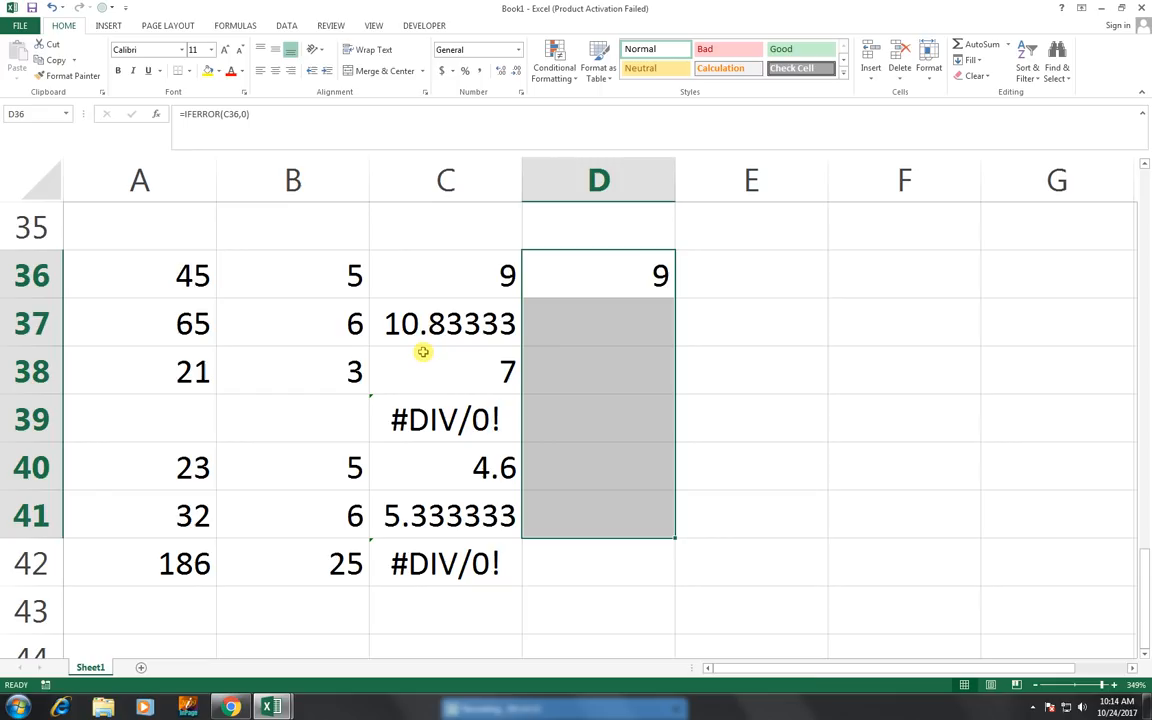
{"action": "key", "text": "ctrl+d"}
Enter =SUM(D36:D41) in D42 to total the IFERROR results
{"action": "key", "text": "Down"}
{"action": "key", "text": "Down"}
{"action": "key", "text": "Down"}
{"action": "key", "text": "Down"}
{"action": "key", "text": "Down"}
{"action": "key", "text": "Down"}
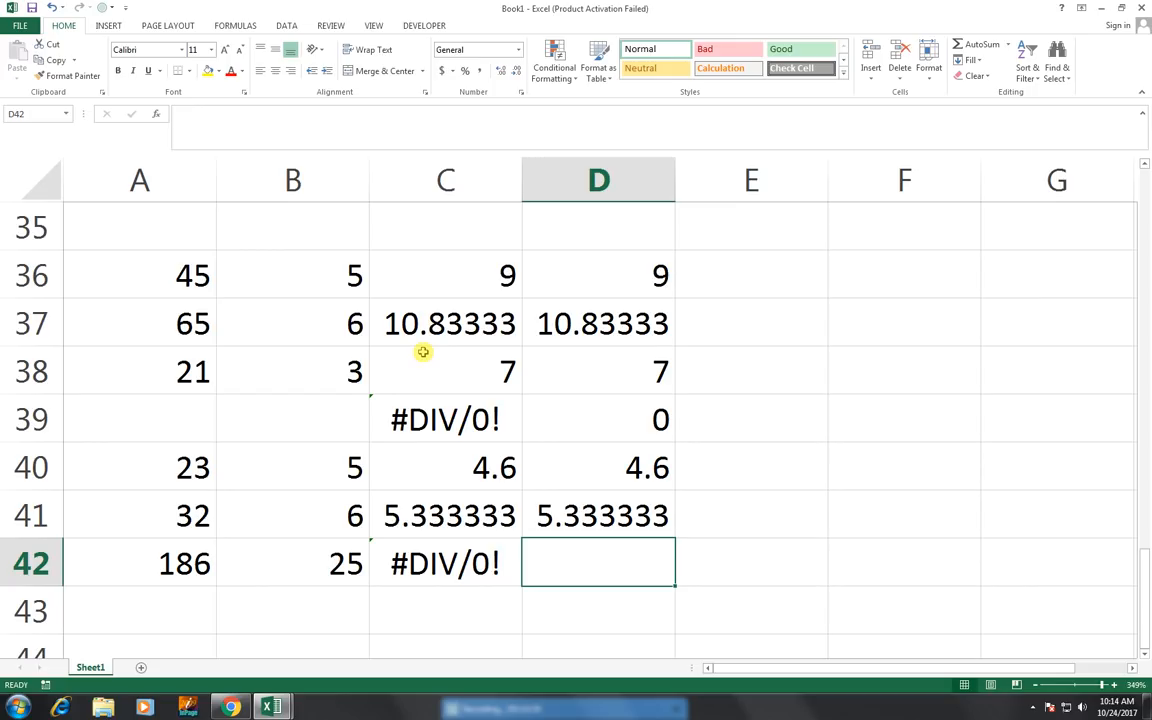
{"action": "key", "text": "alt+equal"}
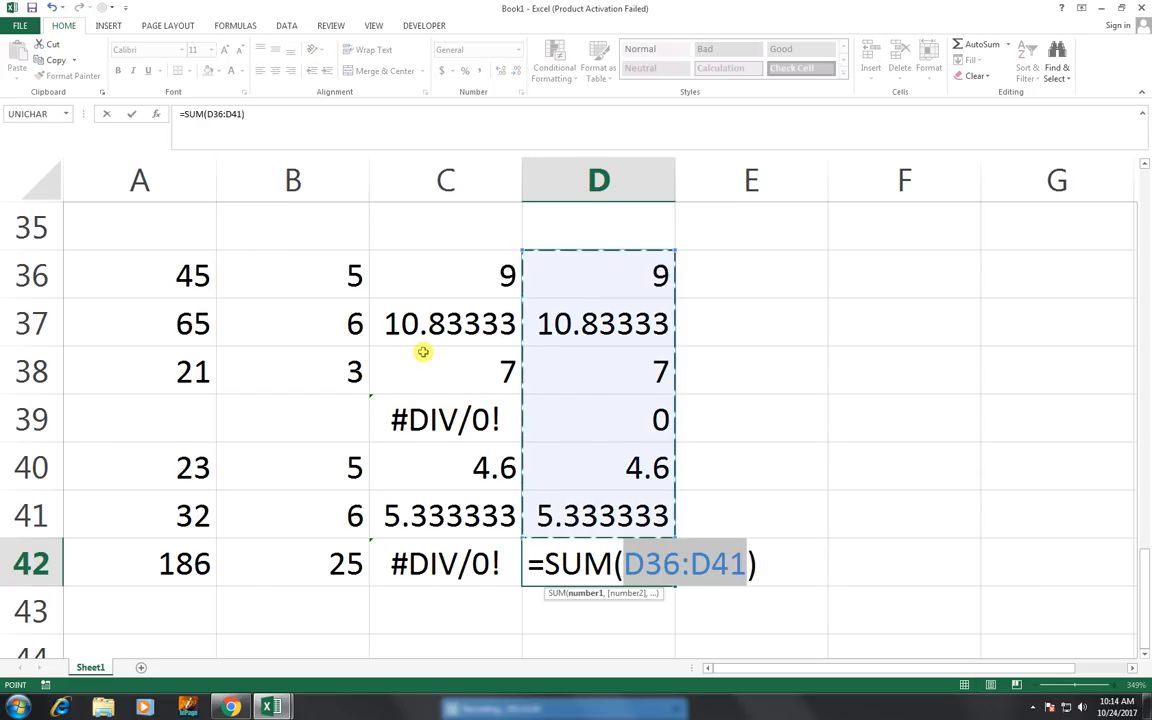
{"action": "key", "text": "Return"}
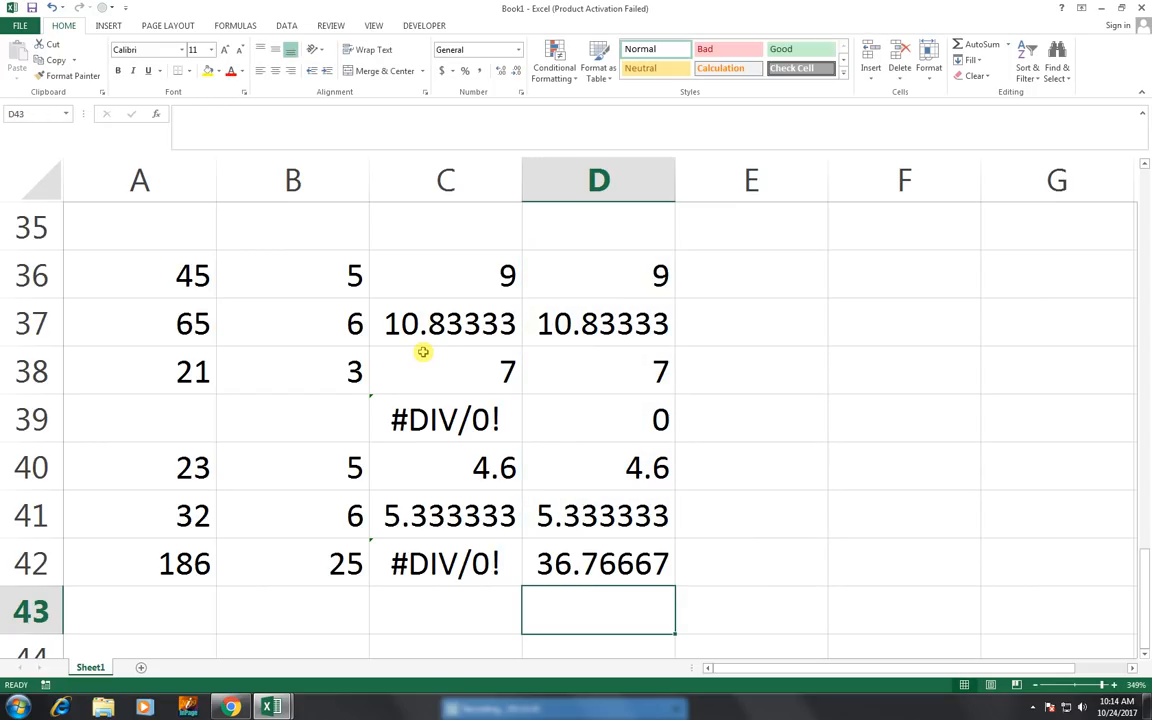
Examine the entries across row 41, comparing the source numbers with the division and IFERROR results
{"action": "key", "text": "Up"}
{"action": "key", "text": "Up"}
{"action": "key", "text": "Left"}
{"action": "key", "text": "Left"}
{"action": "key", "text": "Left"}
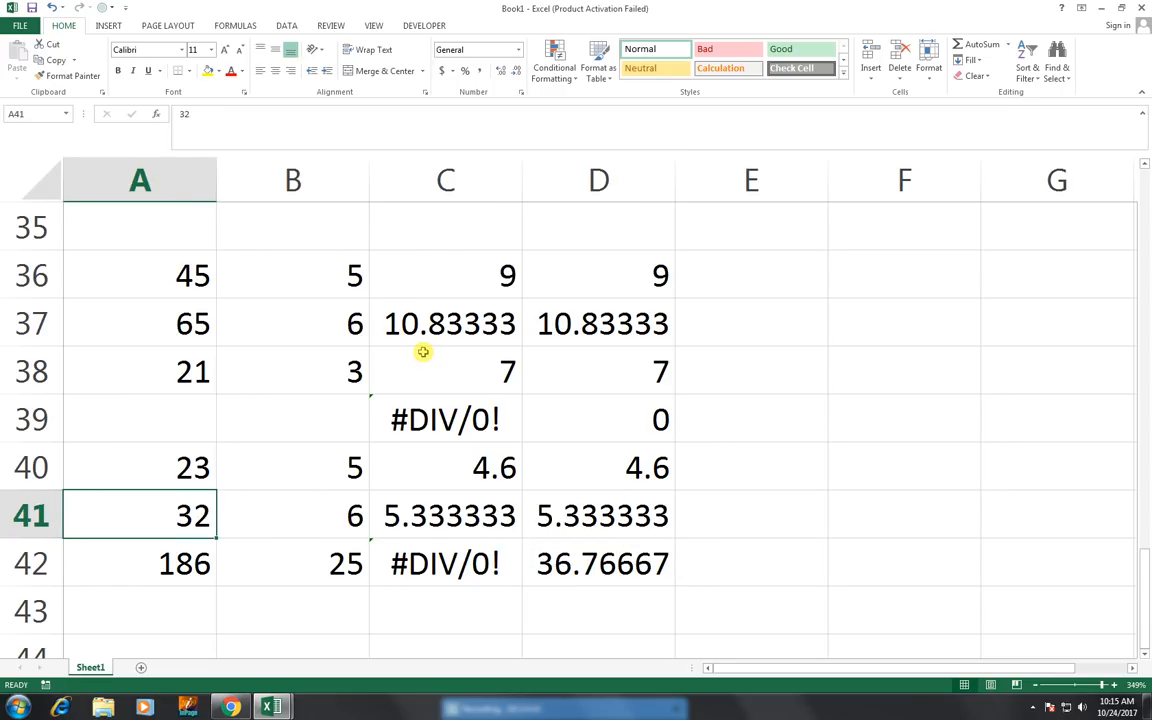
{"action": "key", "text": "Right"}
{"action": "key", "text": "Right"}
{"action": "key", "text": "Right"}
{"action": "key", "text": "Right"}
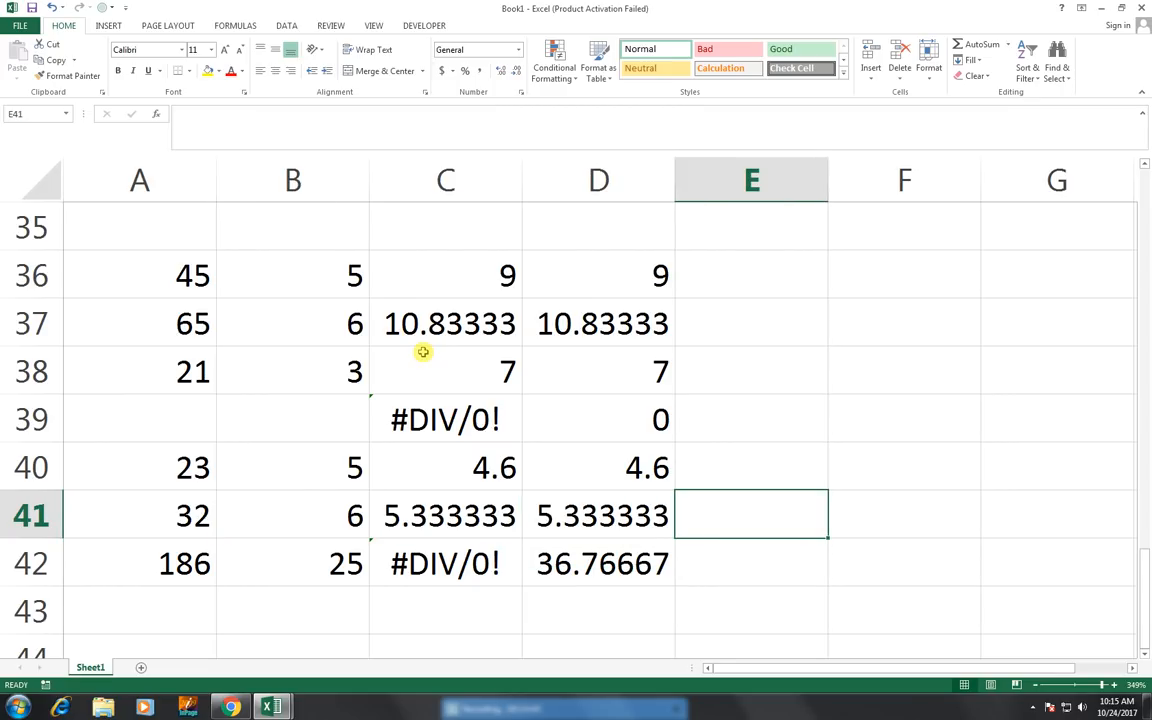
Review the earlier formula examples above the table, back up to the SUMIF formula in E25
{"action": "key", "text": "Up"}
{"action": "key", "text": "Up"}
{"action": "key", "text": "Up"}
{"action": "key", "text": "Up"}
{"action": "key", "text": "Up"}
{"action": "key", "text": "Up"}
{"action": "key", "text": "Up"}
{"action": "key", "text": "Up"}
{"action": "key", "text": "Up"}
{"action": "key", "text": "Up"}
{"action": "key", "text": "Up"}
{"action": "key", "text": "Up"}
{"action": "key", "text": "Up"}
{"action": "key", "text": "Up"}
{"action": "key", "text": "Up"}
{"action": "key", "text": "Up"}
{"action": "key", "text": "Up"}
{"action": "key", "text": "Up"}
{"action": "key", "text": "Up"}
{"action": "key", "text": "Up"}
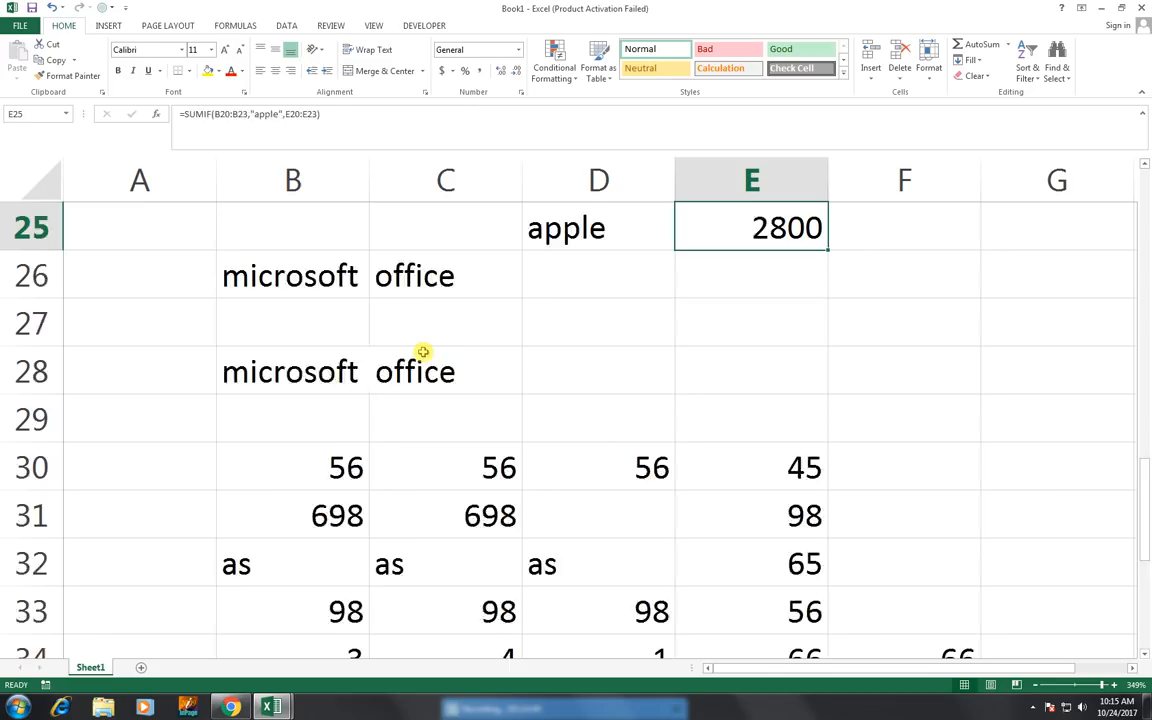